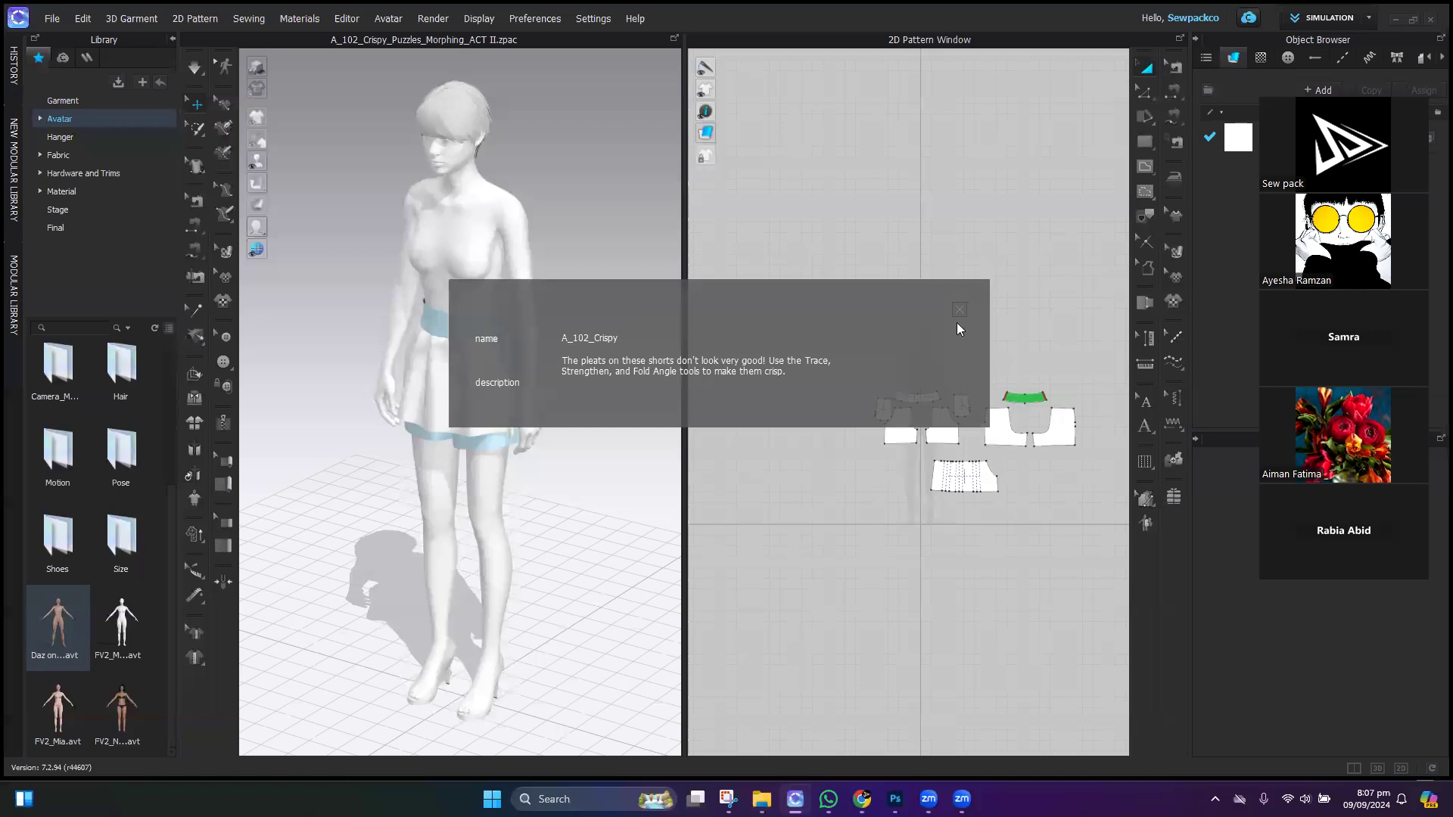
Step: Close the puzzle description and examine the shorts' pleats on the avatar and the pleat lines on the 2D pattern piece
left_click(955, 310)
right_click_drag(501, 436, 597, 415)
scroll(455, 422, "up", 5)
mouse_move(457, 422)
right_mouse_down()
mouse_move(518, 371)
mouse_move(571, 428)
mouse_move(723, 435)
mouse_move(487, 445)
mouse_move(482, 432)
right_mouse_up()
scroll(482, 432, "down", 4)
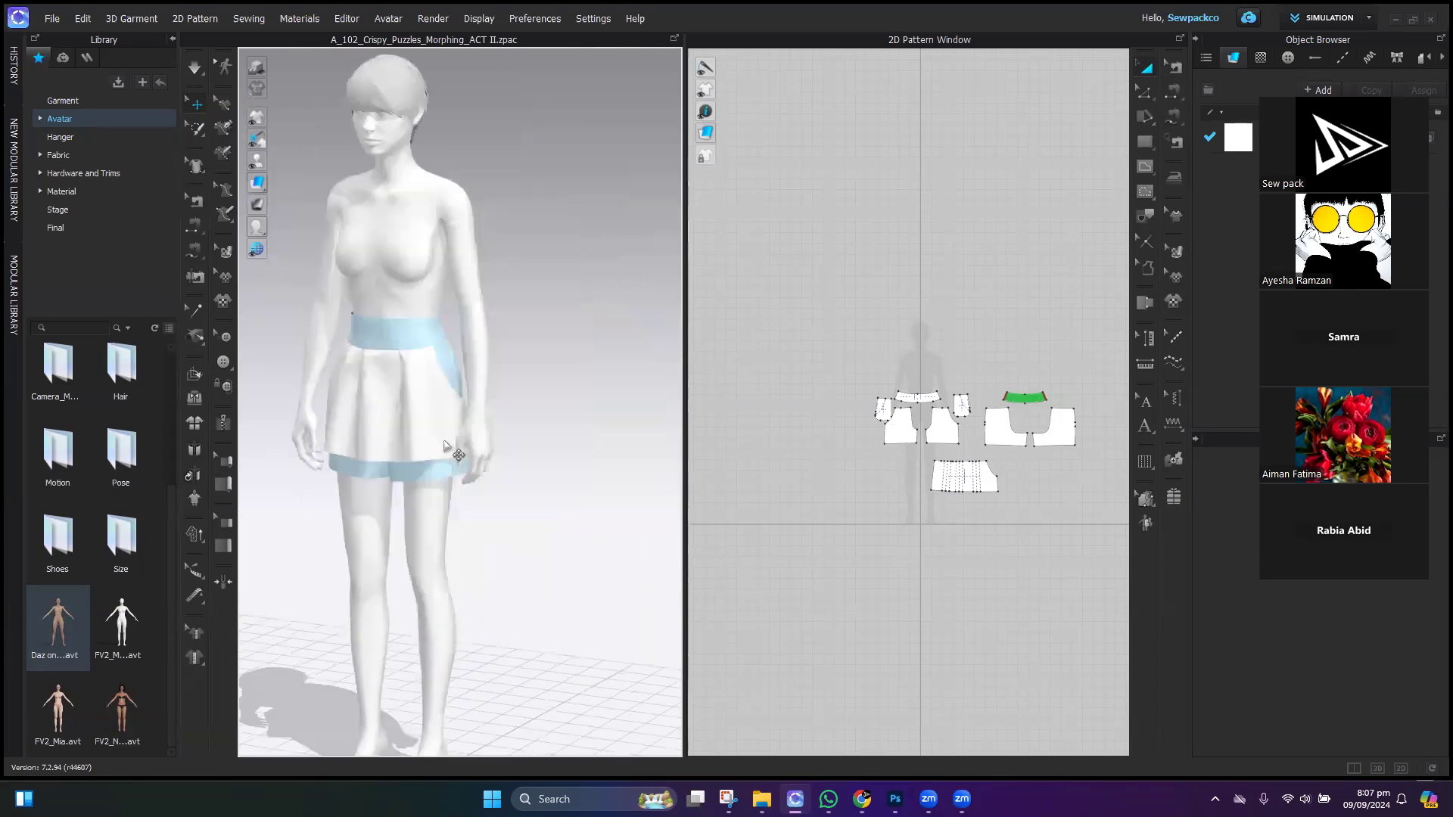
scroll(454, 402, "up", 4)
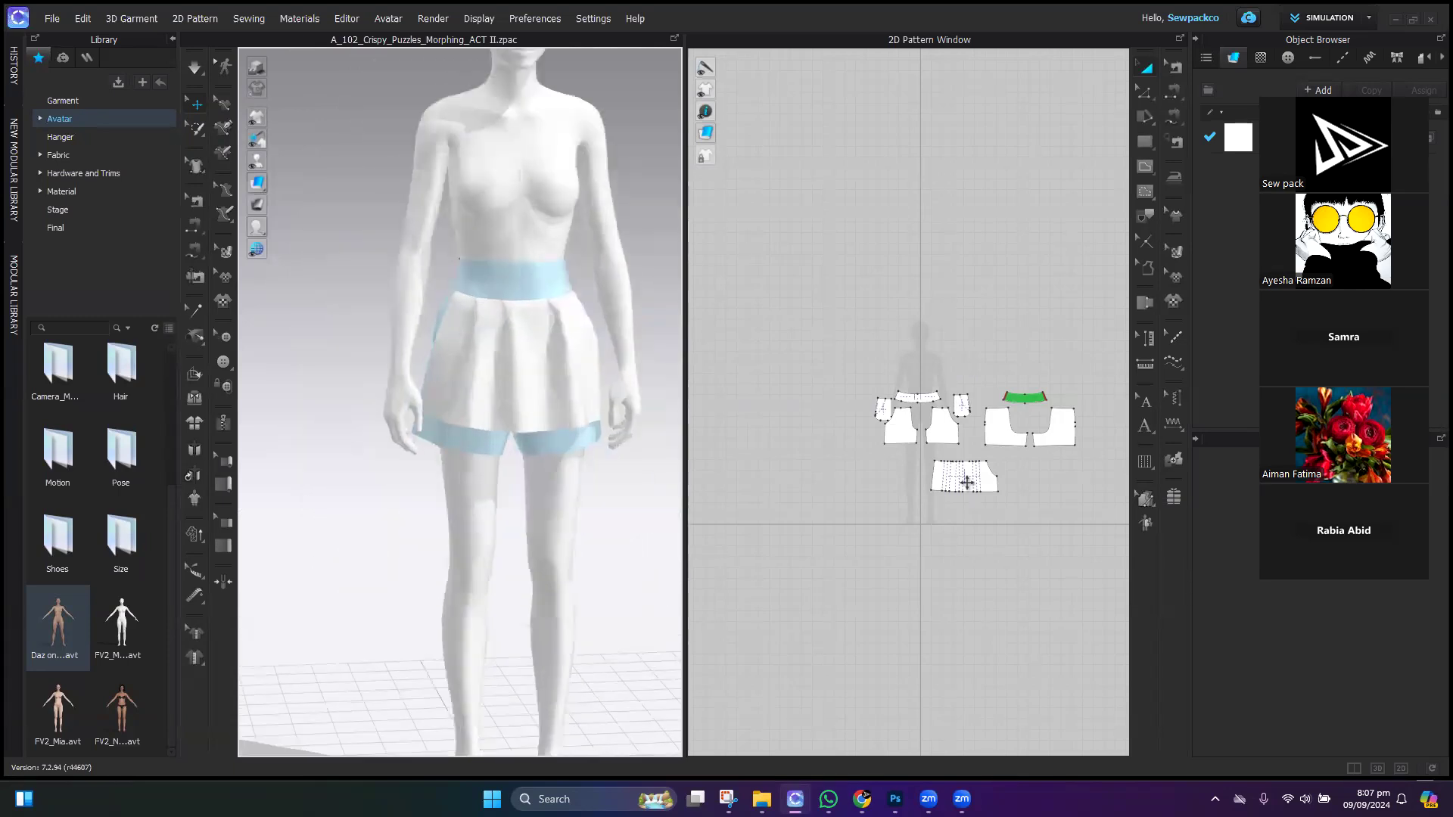
scroll(953, 477, "up", 2)
scroll(1022, 539, "up", 6)
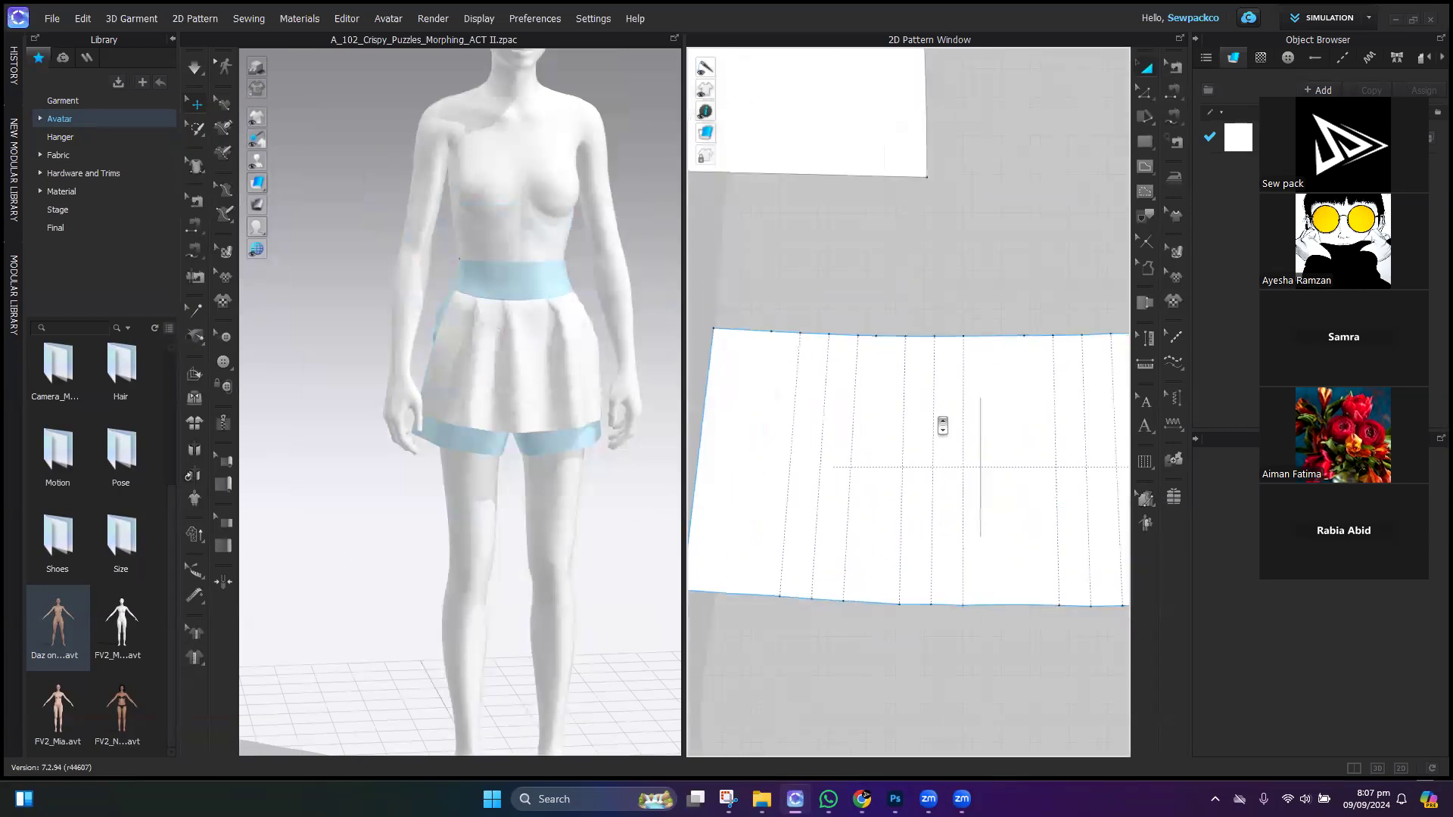
scroll(765, 341, "down", 3)
scroll(765, 357, "up", 3)
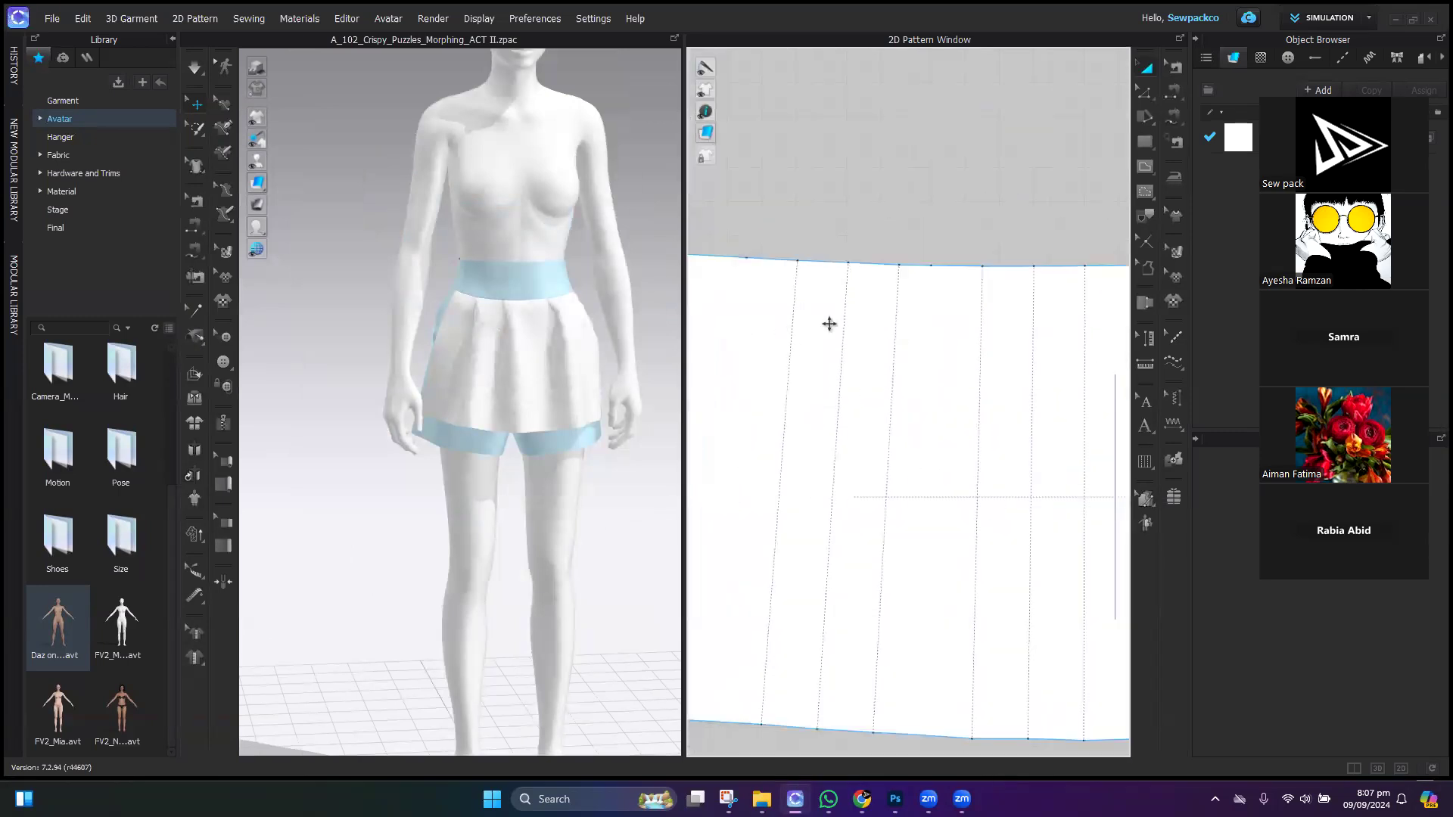
scroll(827, 285, "down", 1)
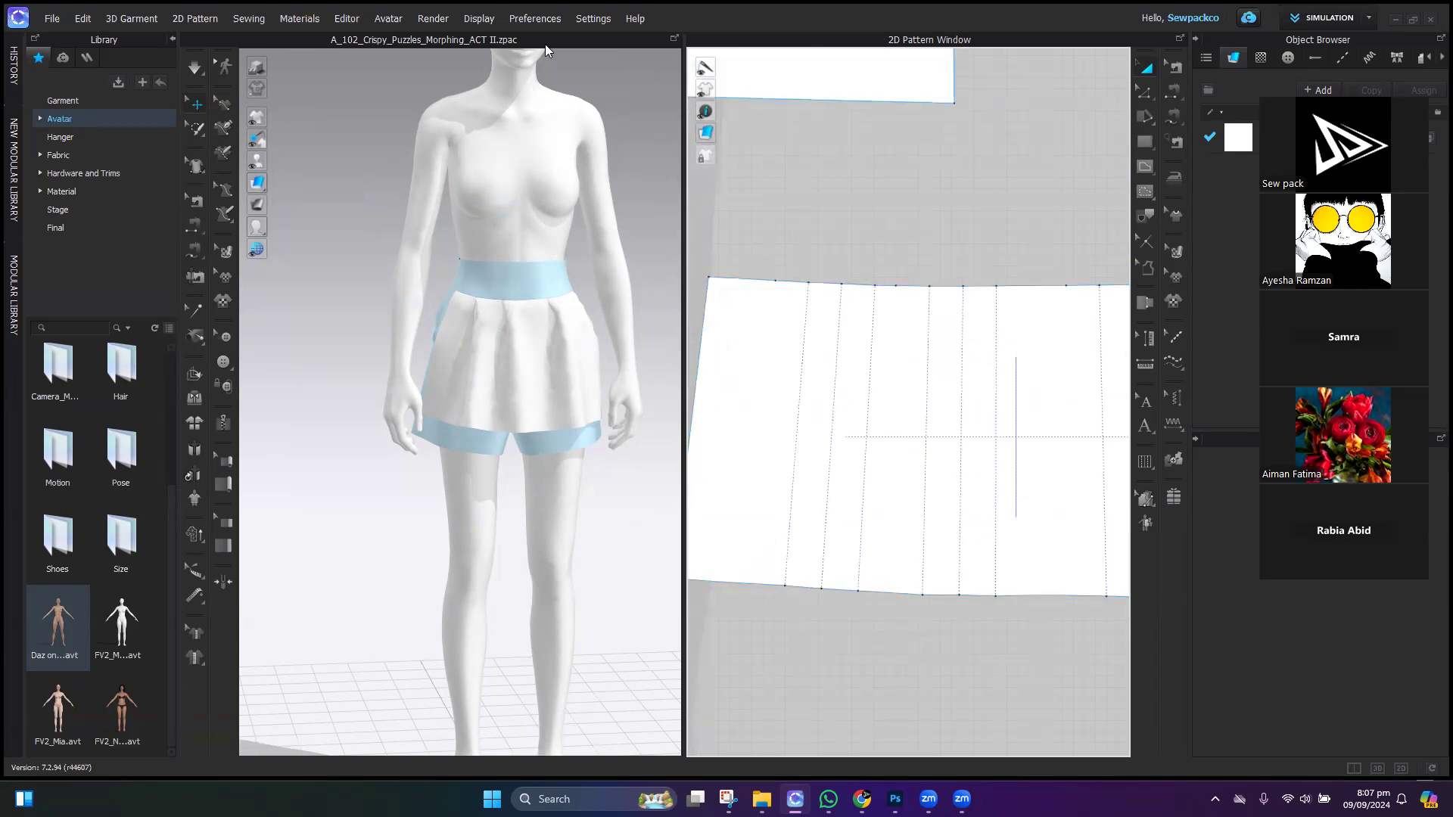
scroll(934, 350, "down", 5)
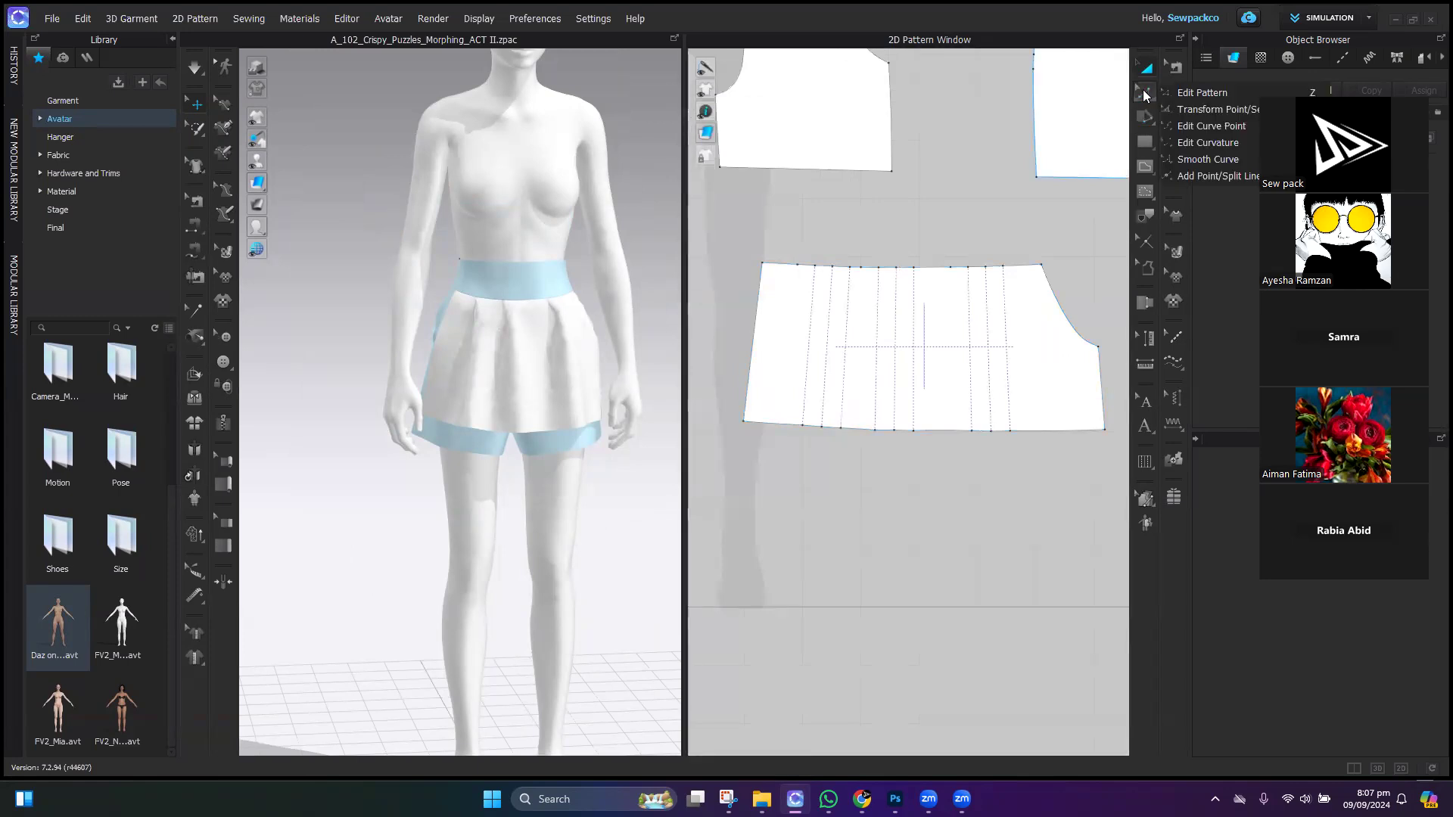
Step: Trace the leftmost pleat line of the pleated pattern piece as an internal shape
scroll(822, 341, "up", 3)
key("z")
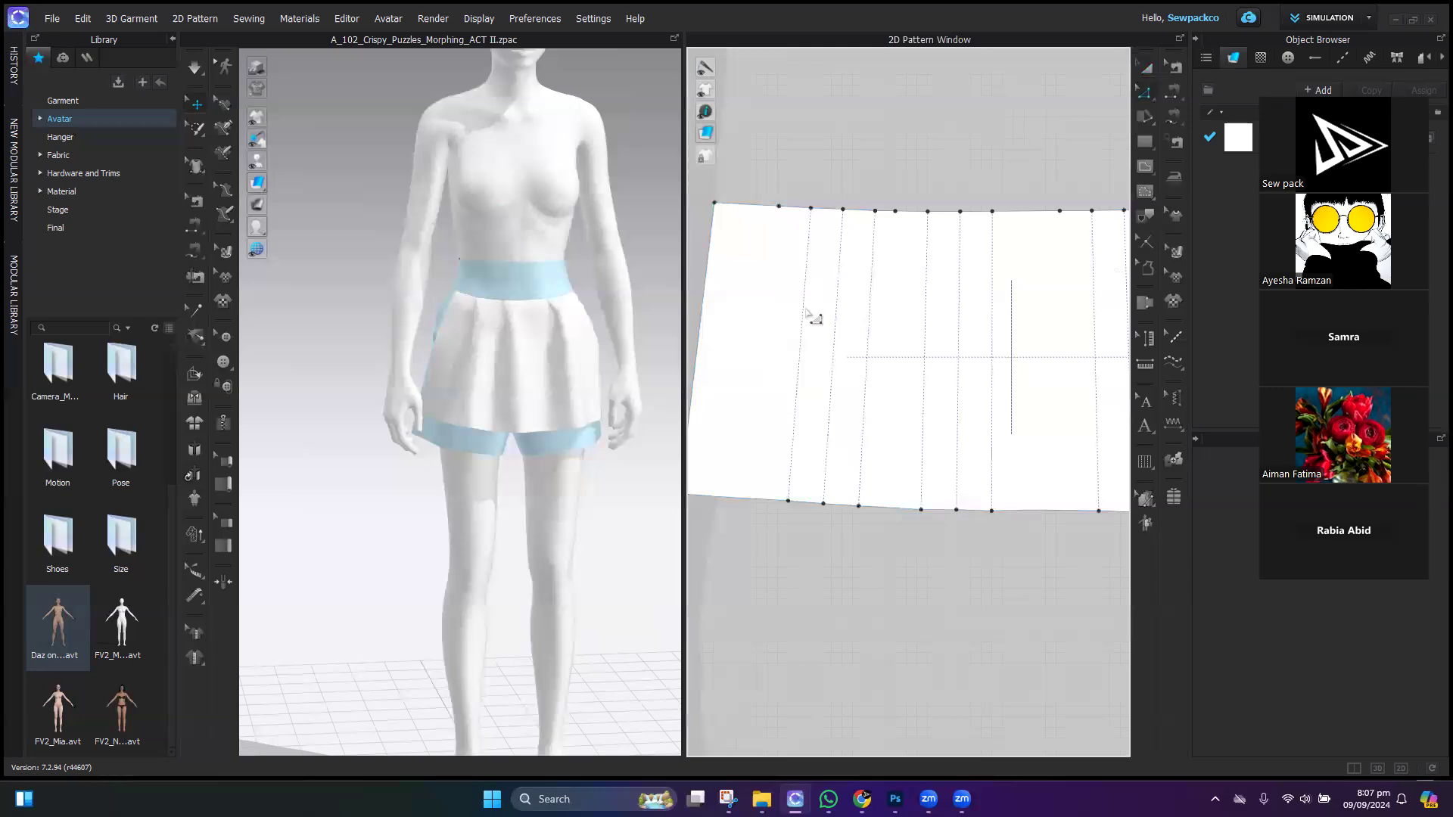
right_click_drag(922, 368, 942, 297)
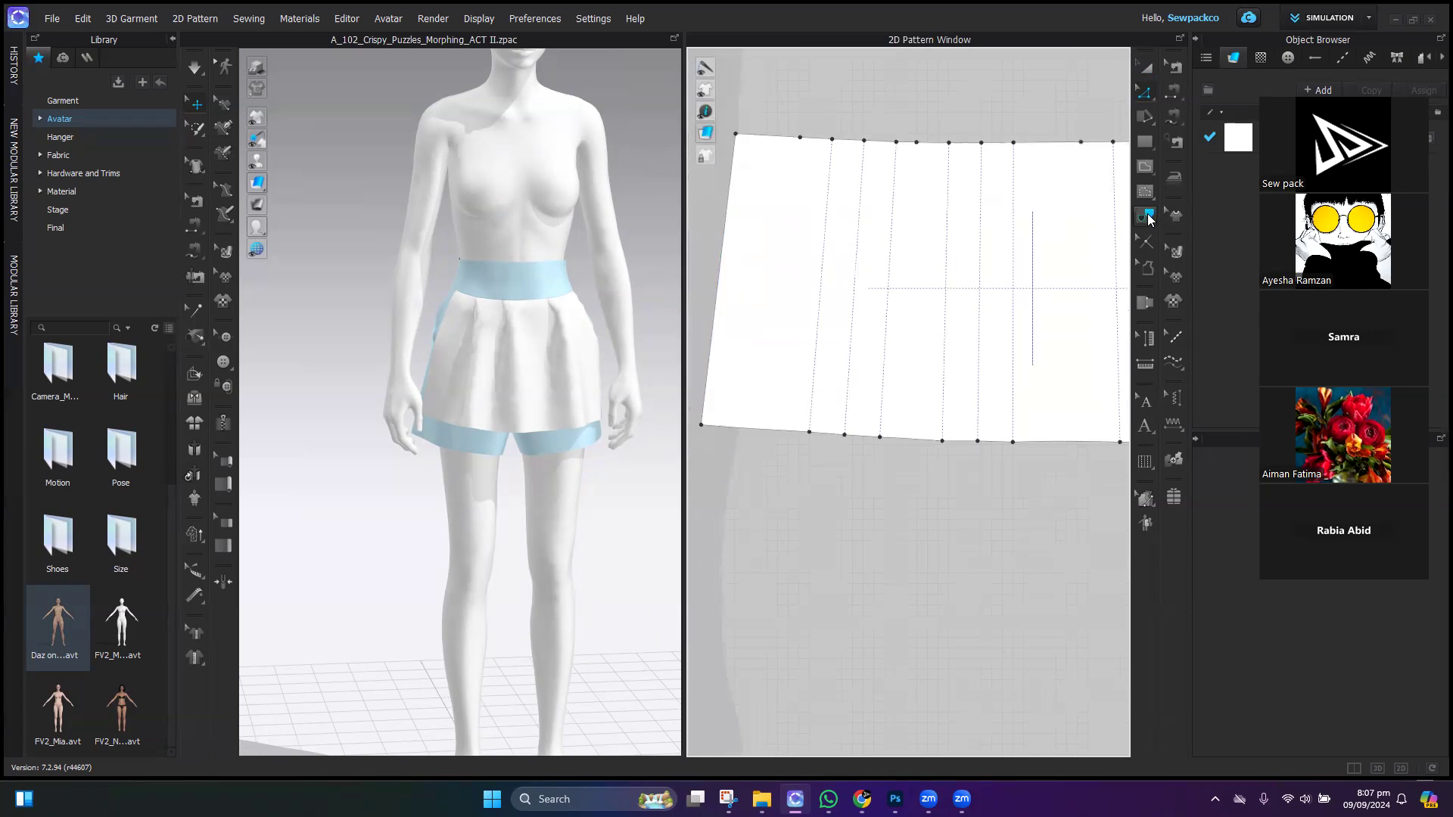
left_click(1147, 213)
scroll(806, 364, "up", 2)
left_click(782, 361)
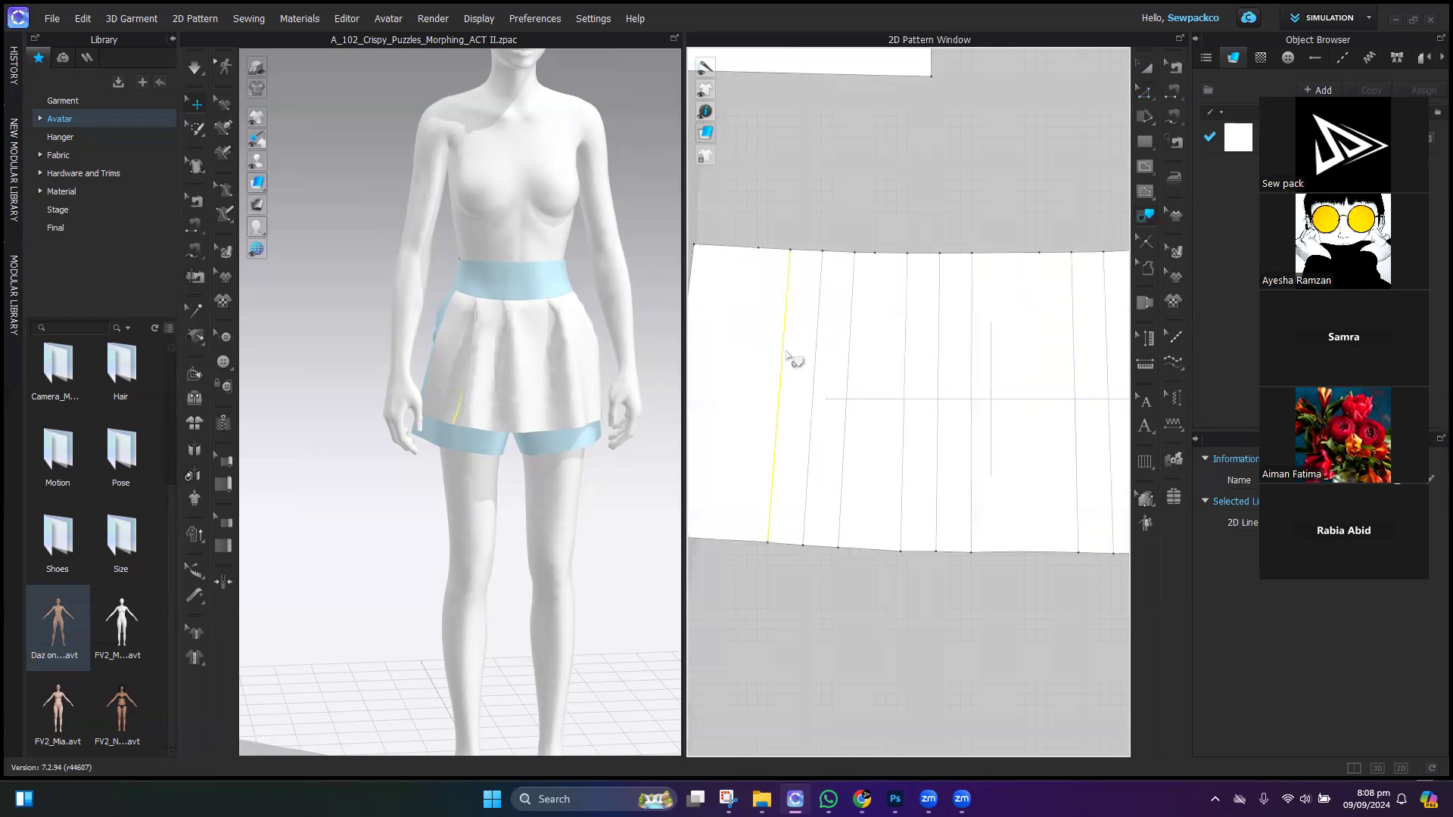
right_click(785, 357)
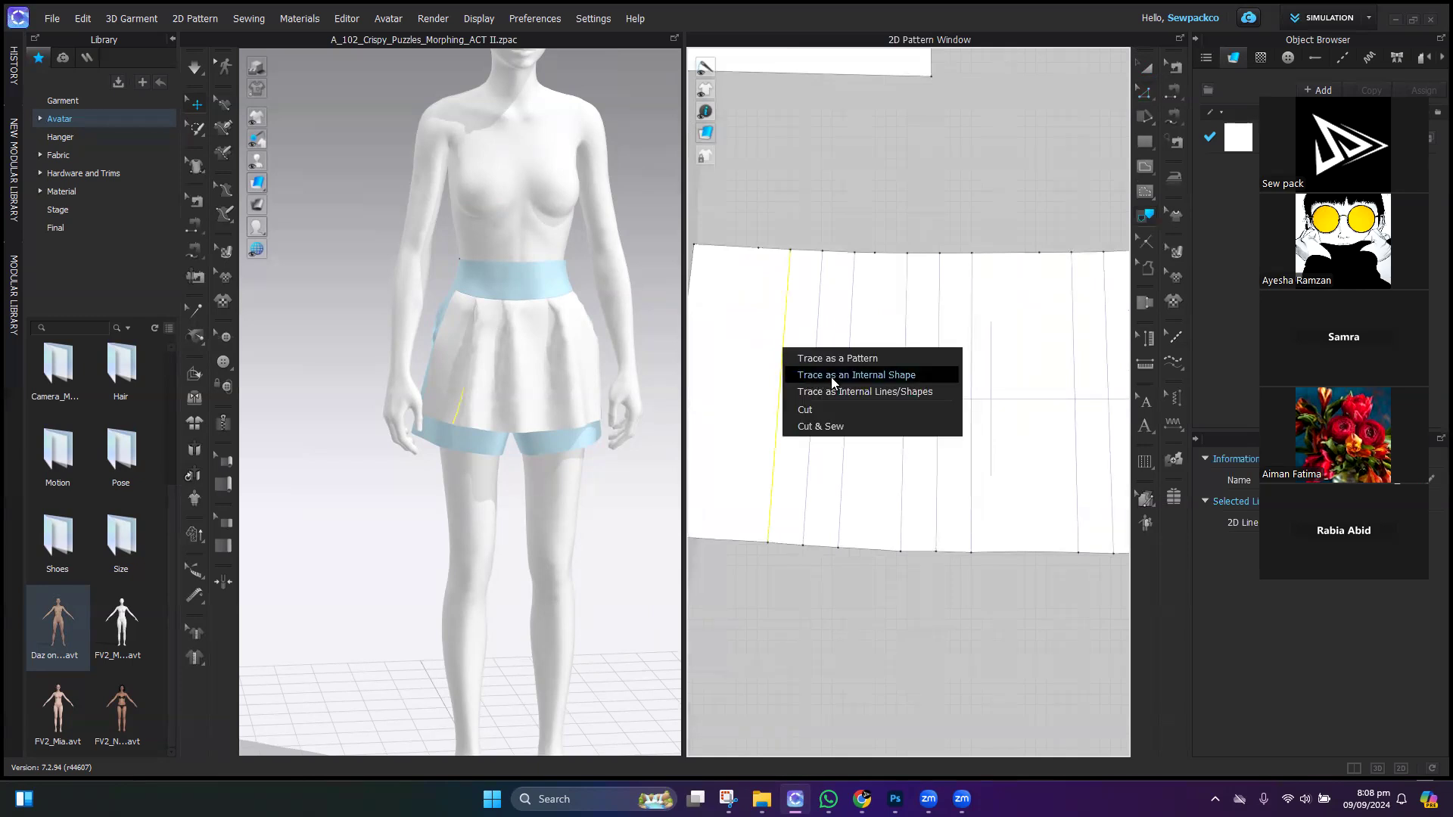
left_click(880, 377)
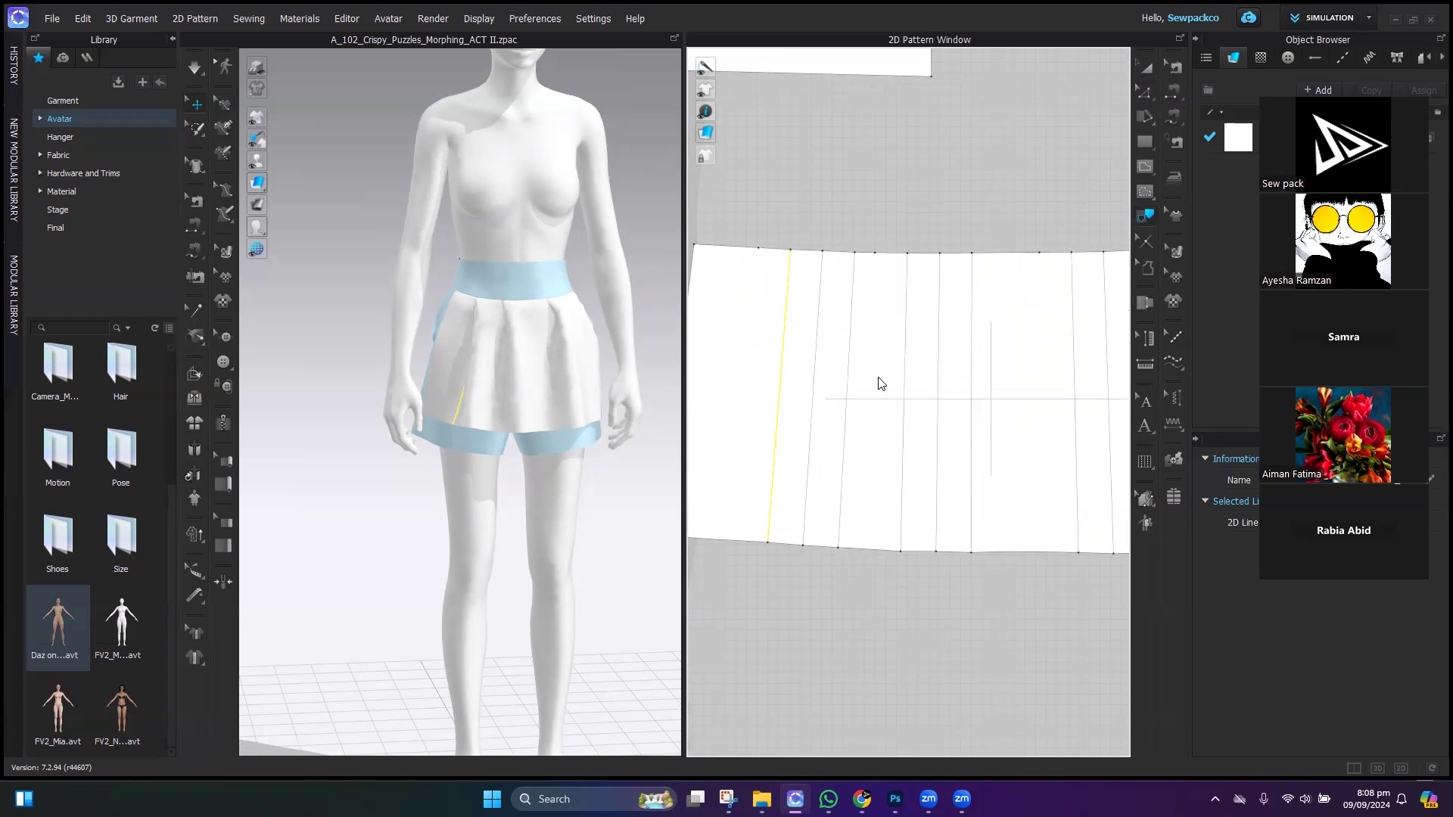
left_click(854, 224)
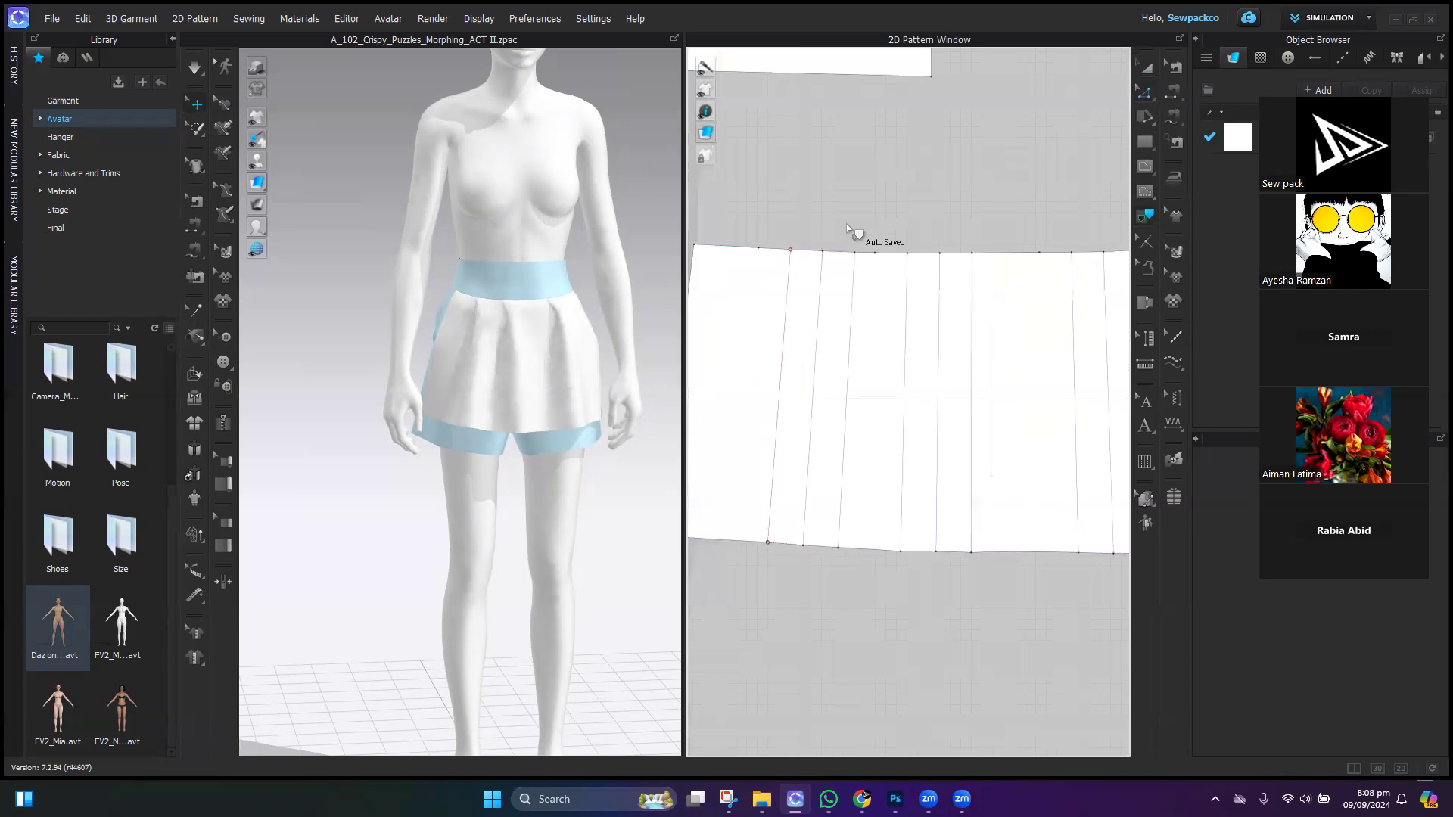
Step: Trace the eight remaining pleat lines of the pleated pattern piece together as internal shapes
left_click(820, 345)
left_click(849, 346, "shift")
left_click(908, 342, "shift")
left_click(940, 347, "shift")
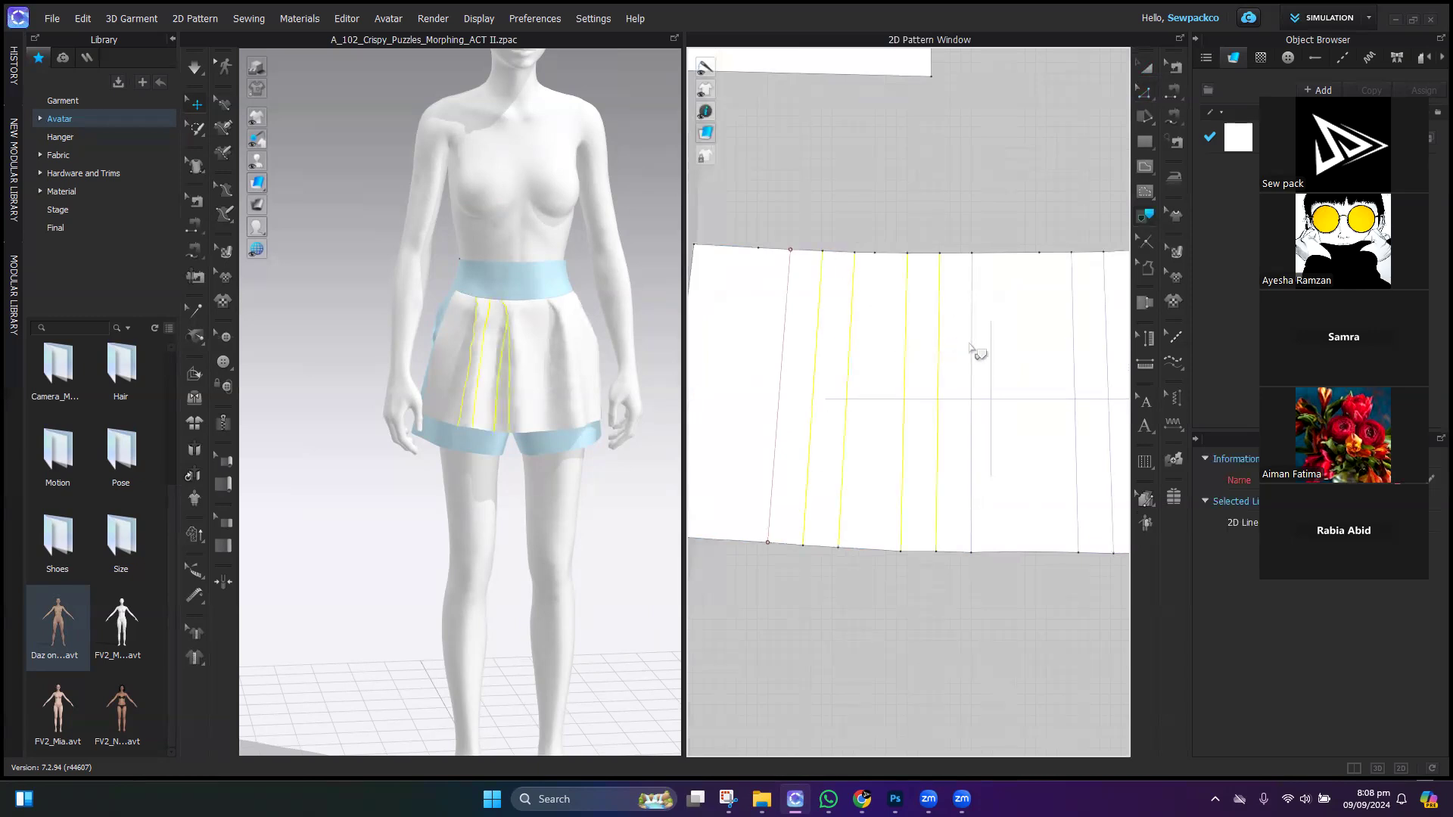
middle_click_drag(976, 359, 840, 357)
left_click(942, 357, "shift")
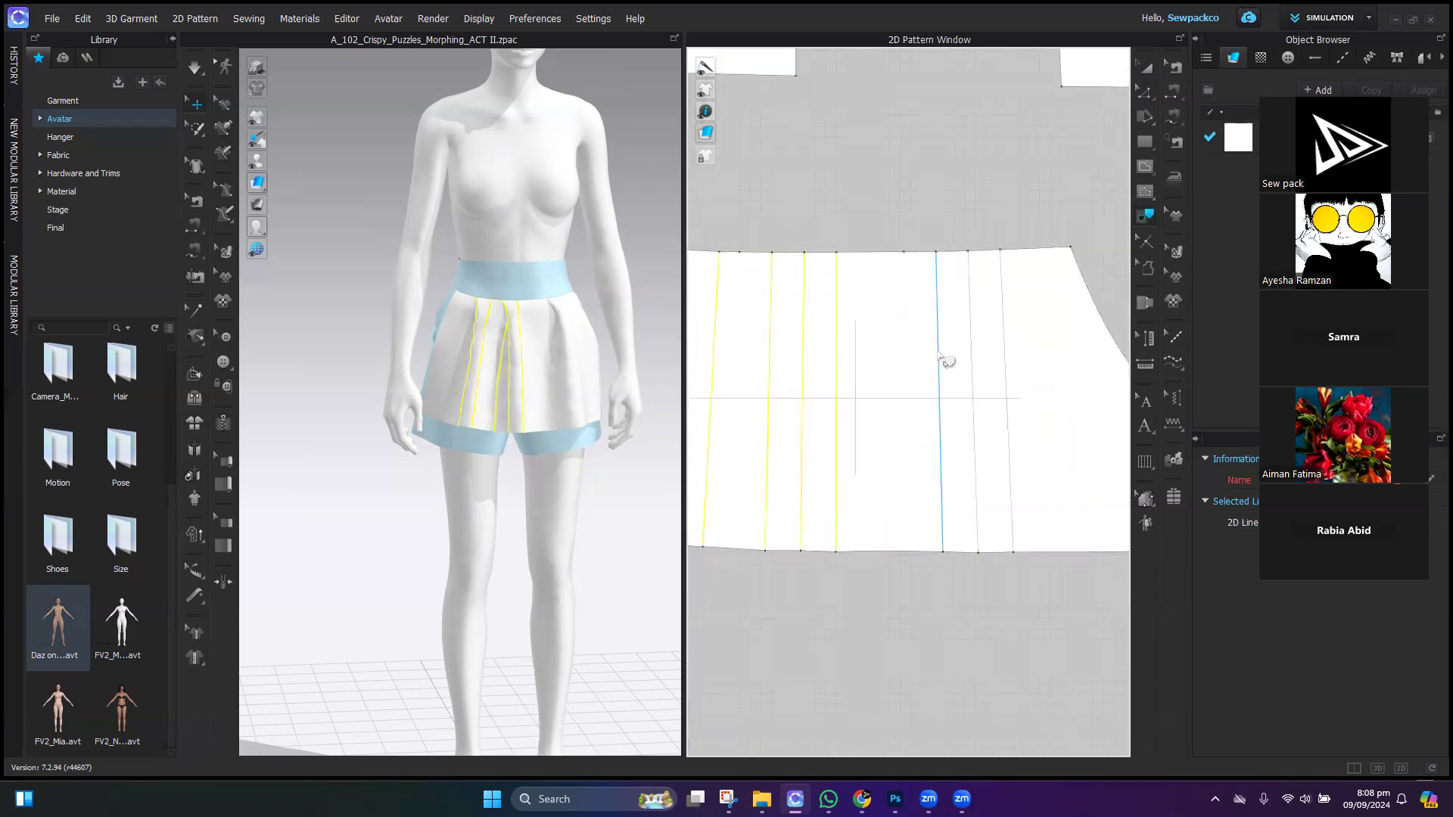
left_click(977, 357, "shift")
left_click(1009, 359, "shift")
right_click(1003, 349)
left_click(1073, 374)
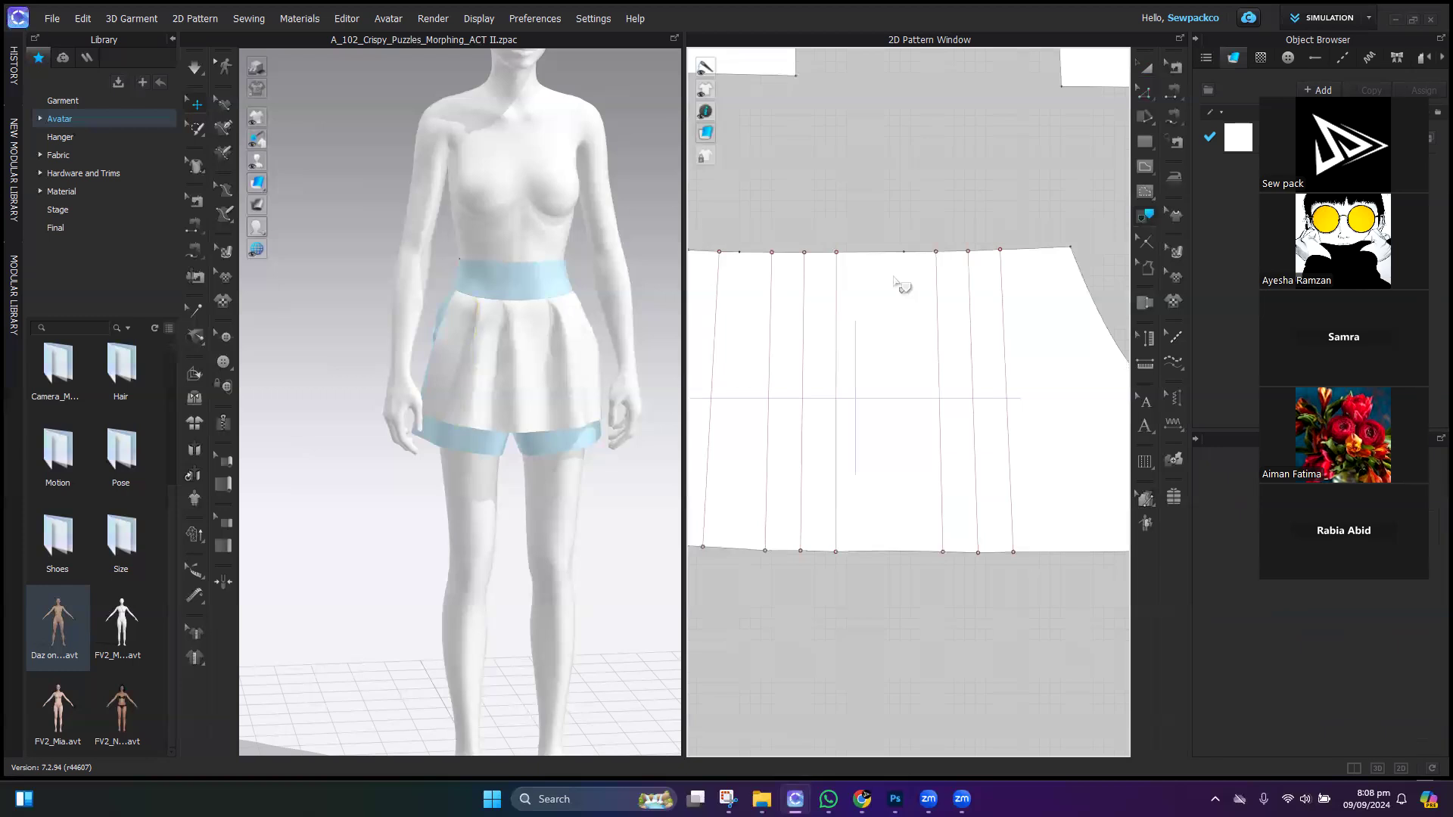
Step: Select the leftmost traced pleat line and examine where it falls on the shorts in 3D
scroll(1047, 269, "down", 2)
scroll(779, 378, "up", 5)
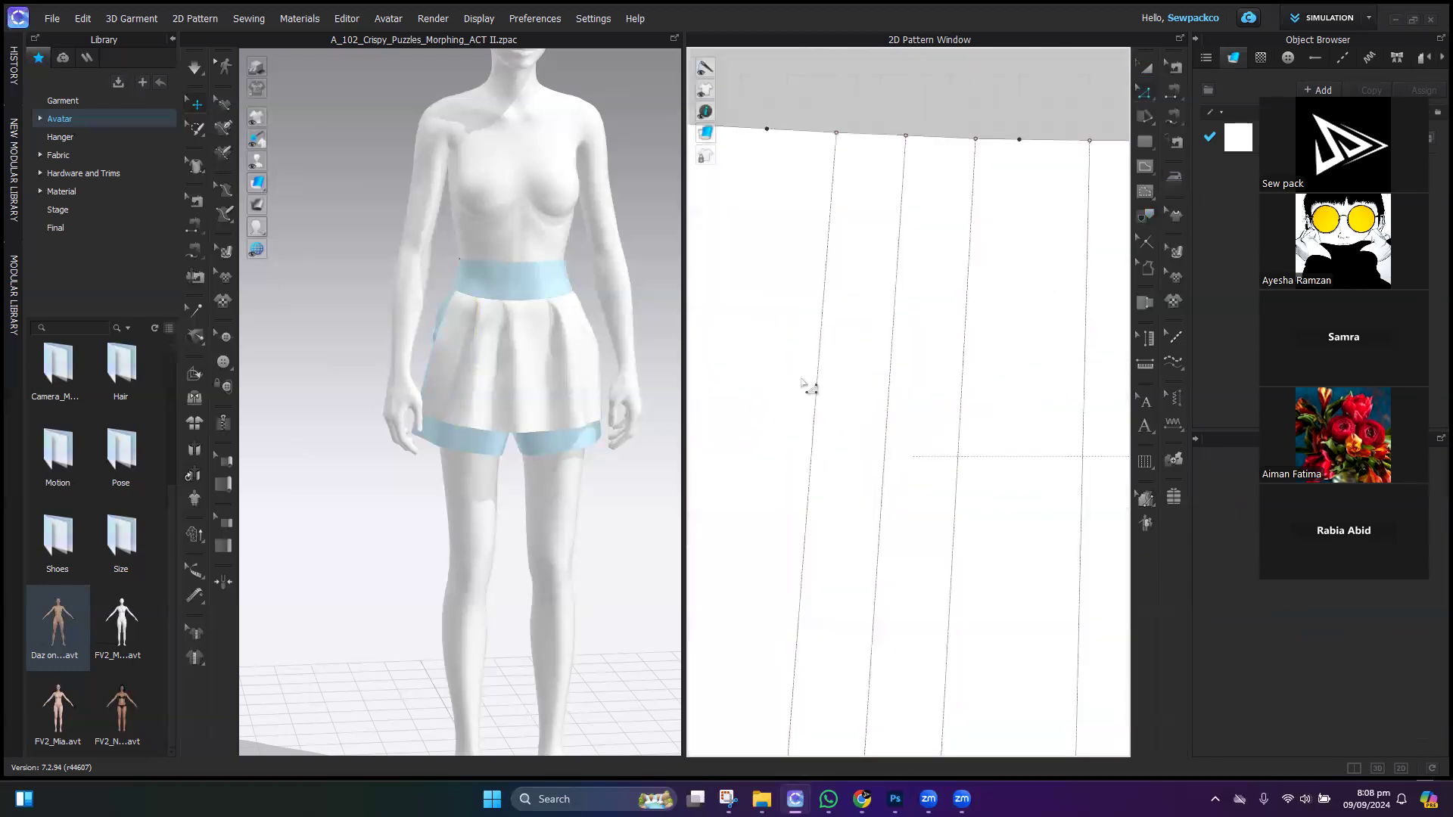
left_click(818, 389)
scroll(479, 381, "up", 3)
right_click_drag(496, 428, 554, 441)
scroll(537, 433, "down", 6)
scroll(538, 425, "down", 3)
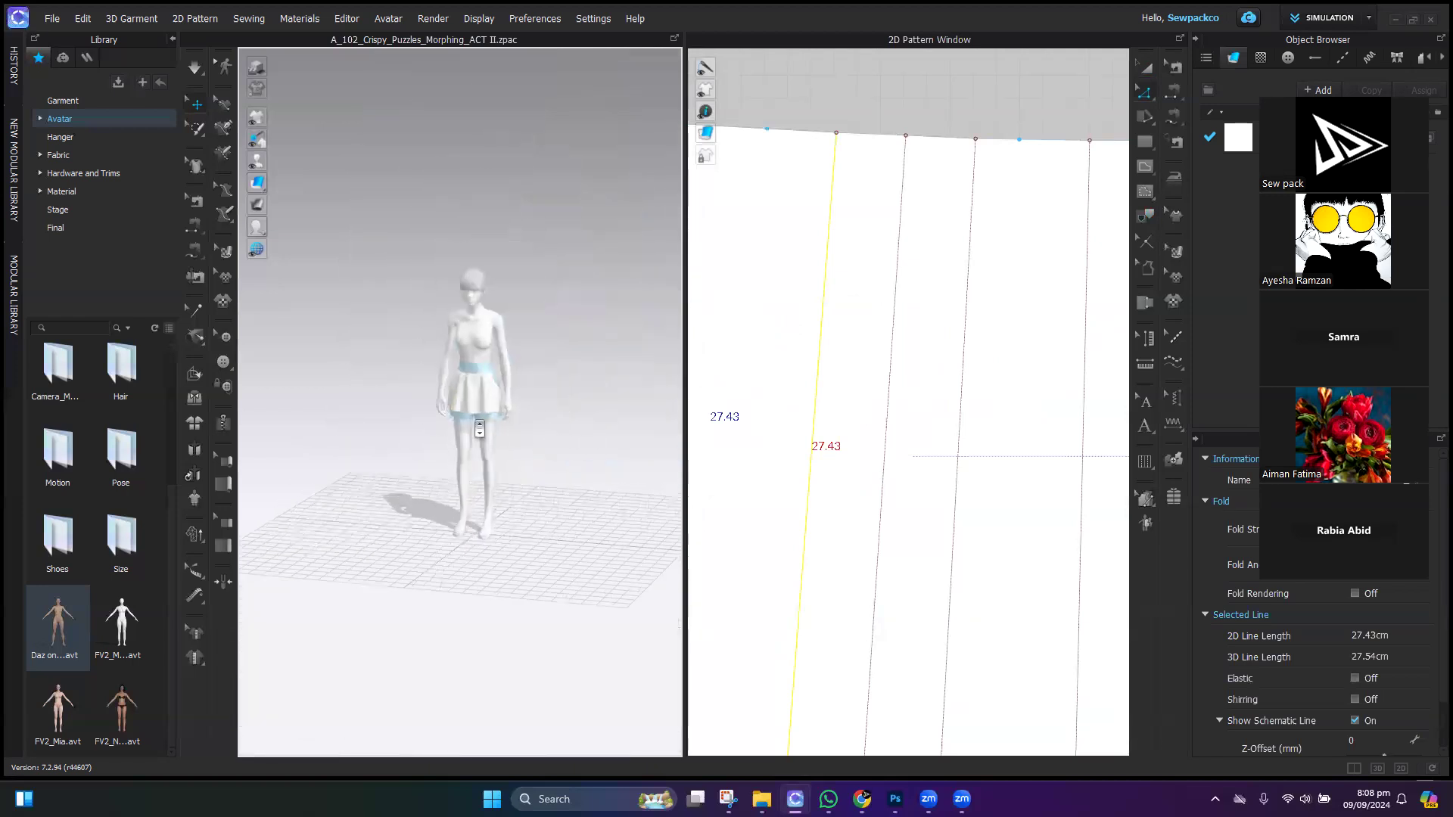
scroll(489, 419, "up", 3)
right_click_drag(646, 412, 446, 320)
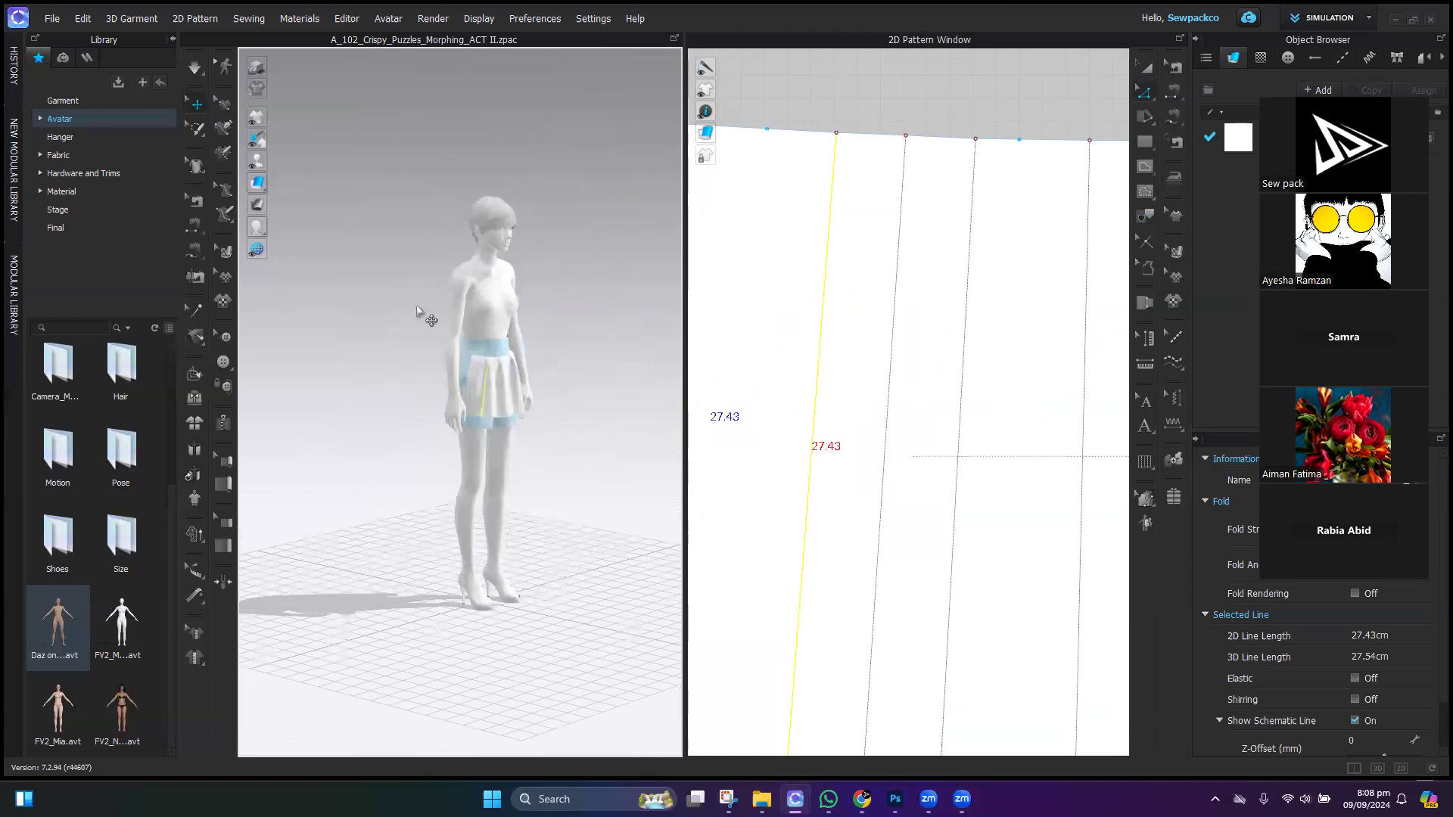
scroll(544, 373, "up", 5)
scroll(859, 386, "down", 5)
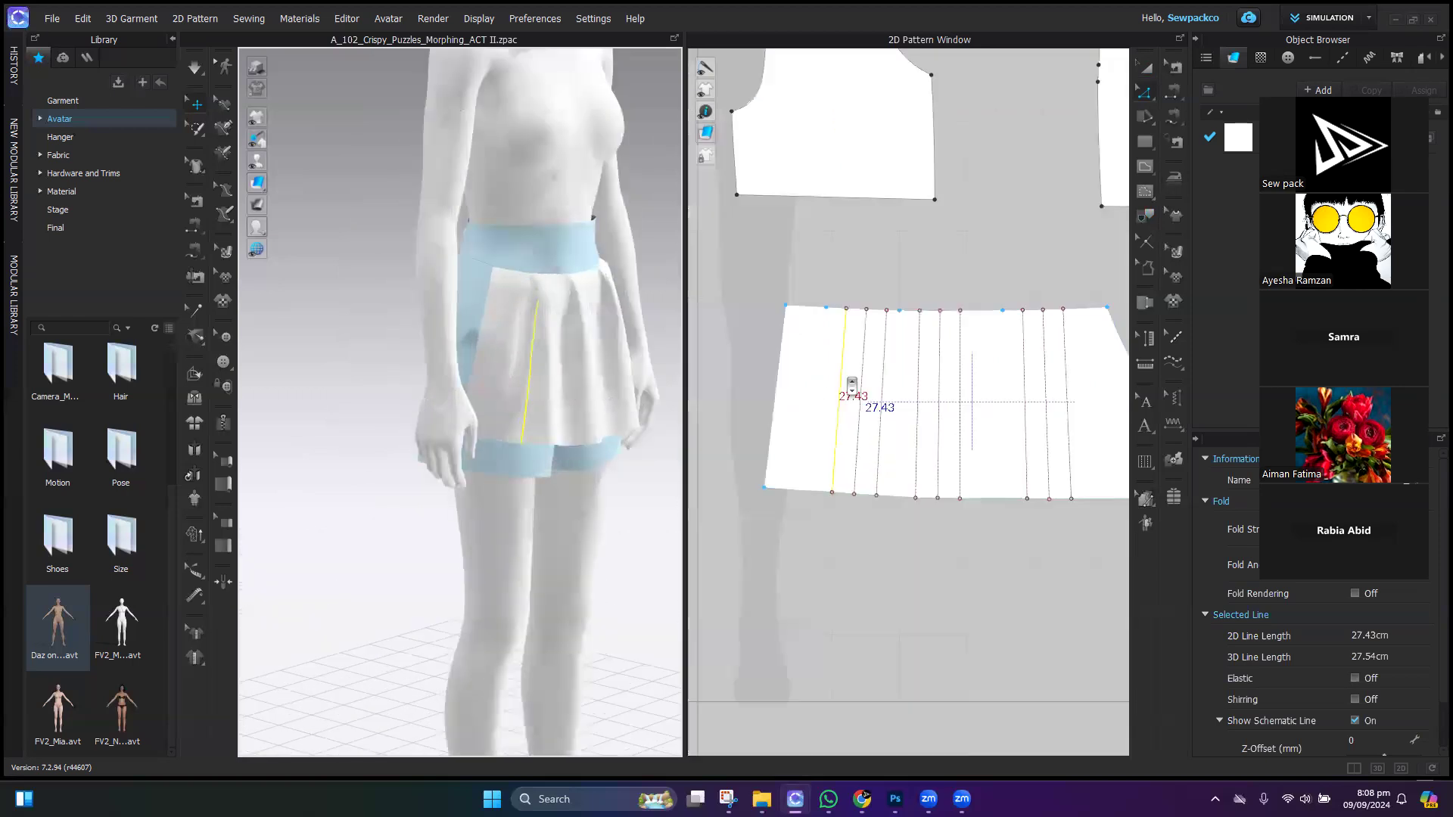
Step: Select all the garment's pattern pieces, unfreeze them, and freeze the whole garment including the pleated panel
left_click(1146, 66)
scroll(925, 312, "down", 4)
middle_click_drag(863, 373, 861, 387)
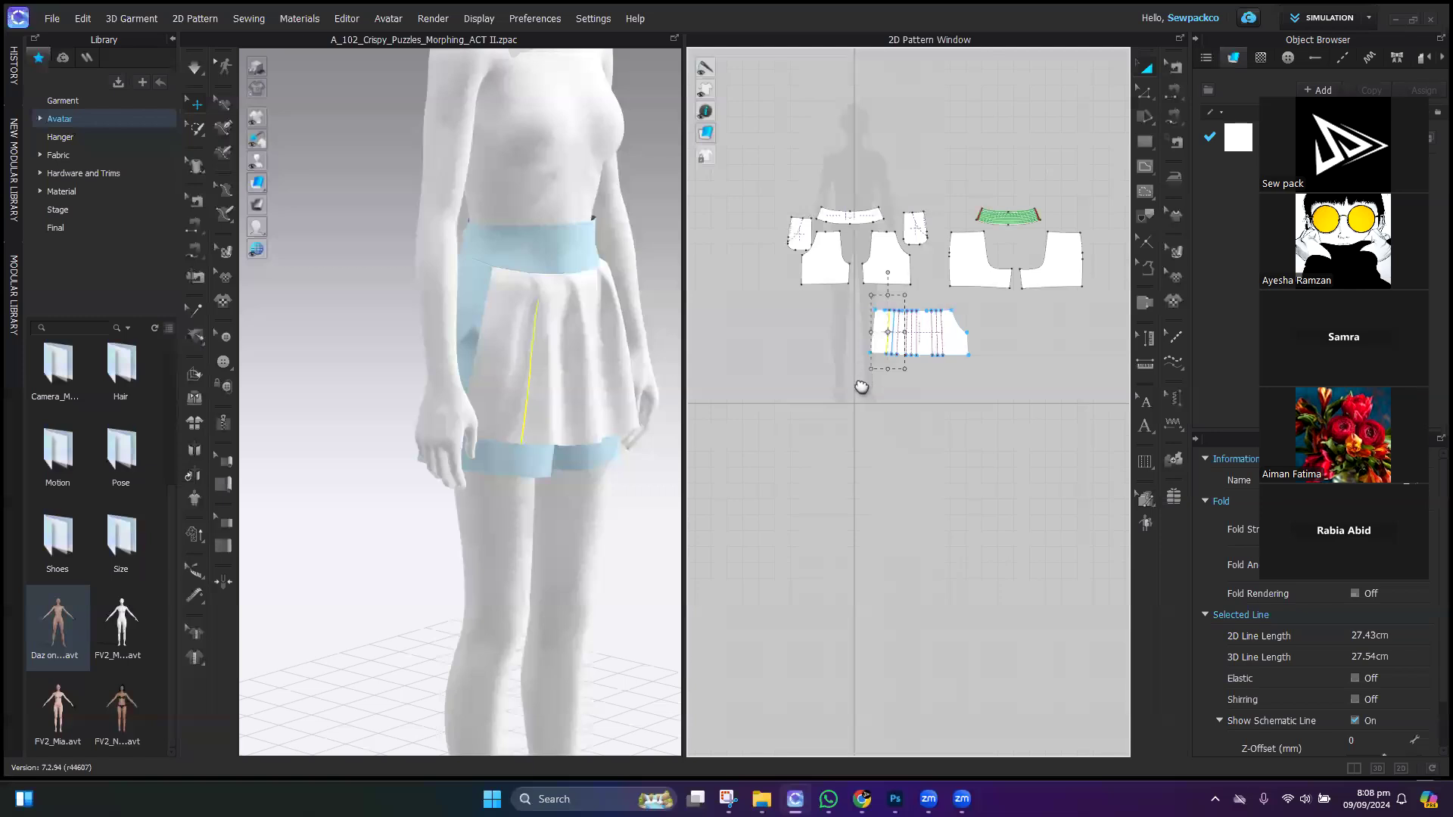
left_click_drag(761, 202, 1241, 492)
key("ctrl+a")
right_click(1070, 280)
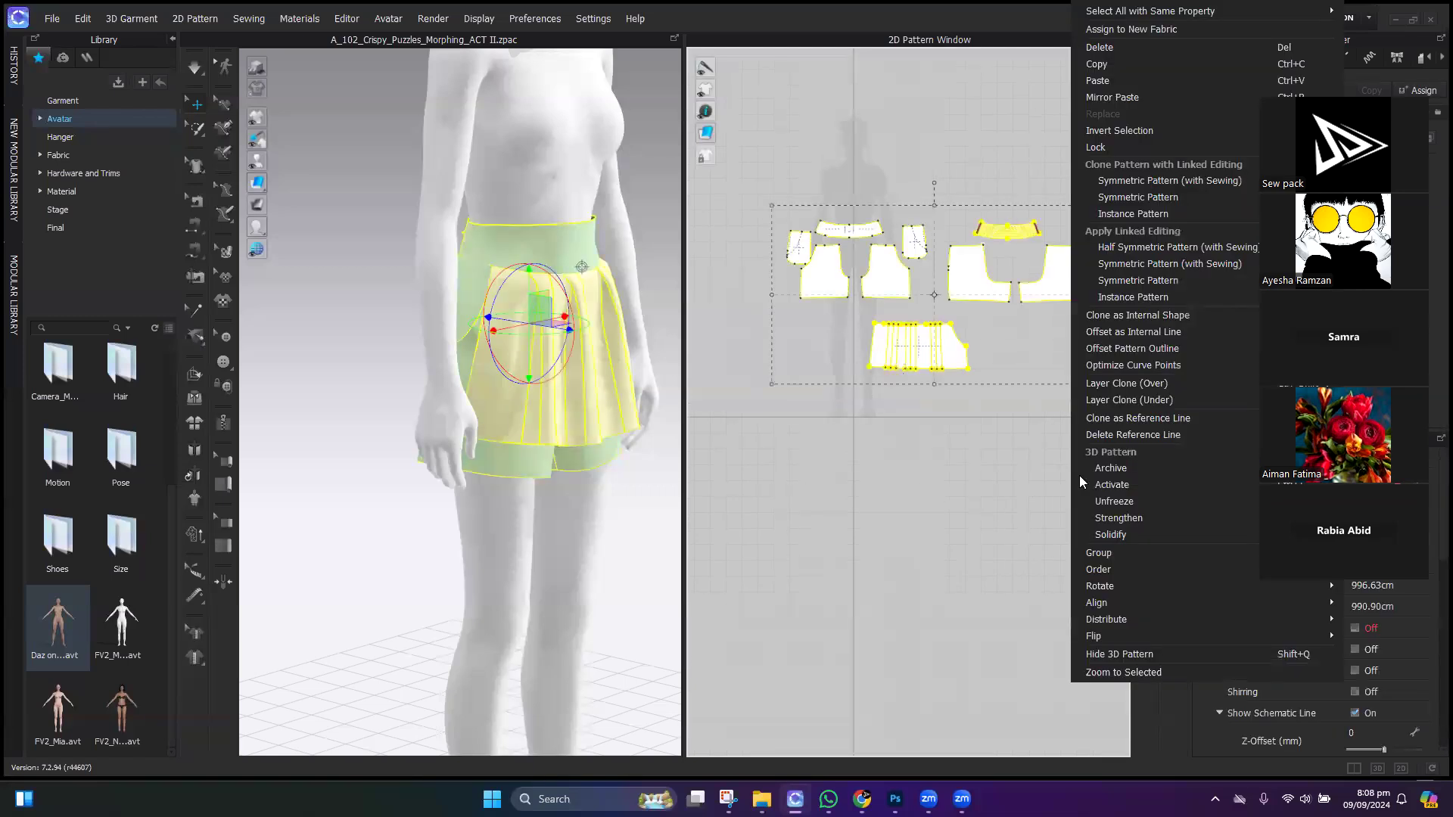
left_click(1112, 502)
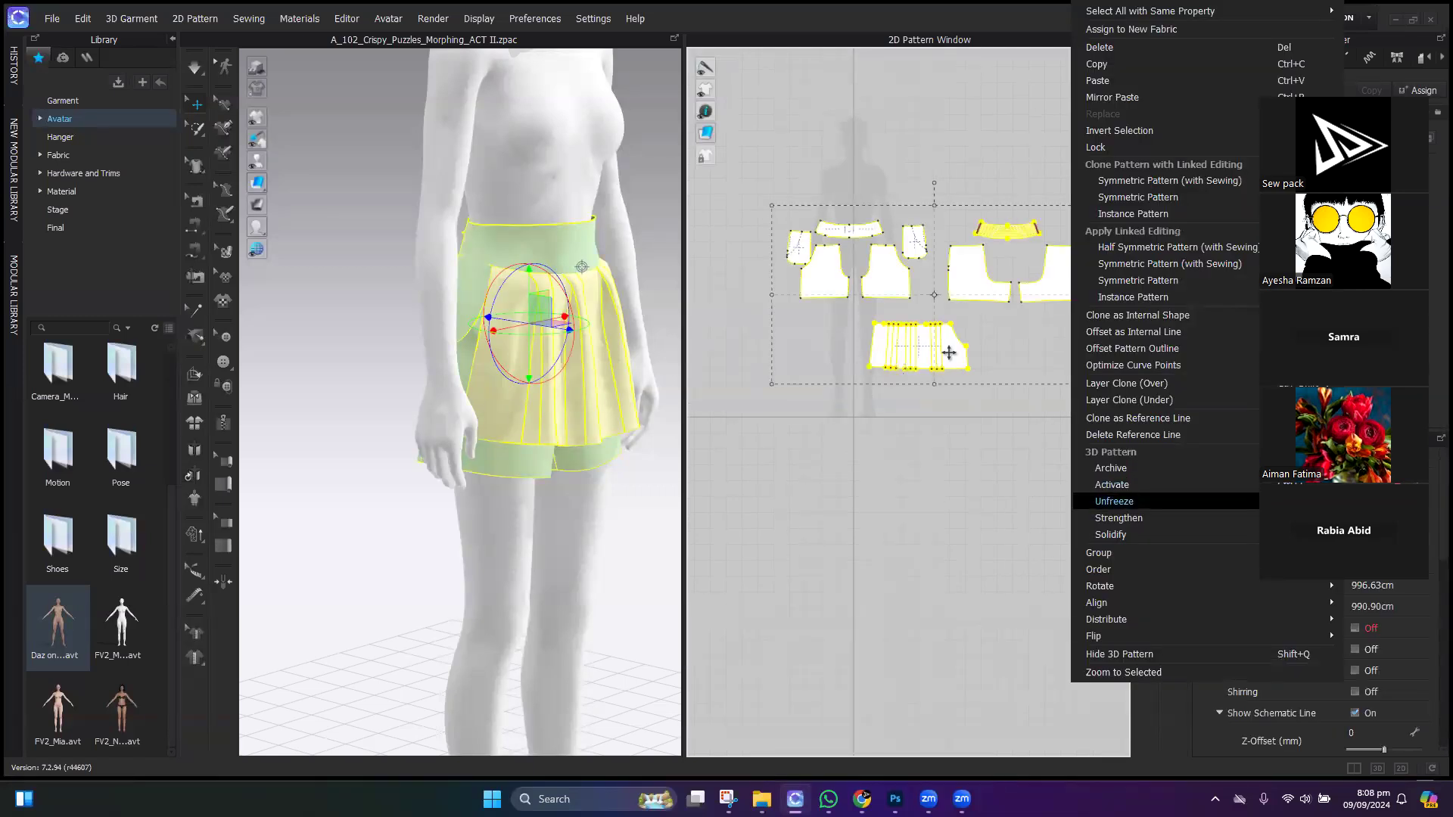
right_click(948, 352)
left_click(1016, 520)
Step: Draw a new rectangular pattern piece about 76 cm wide and 15 cm high below the existing pieces
right_click_drag(481, 406, 442, 343)
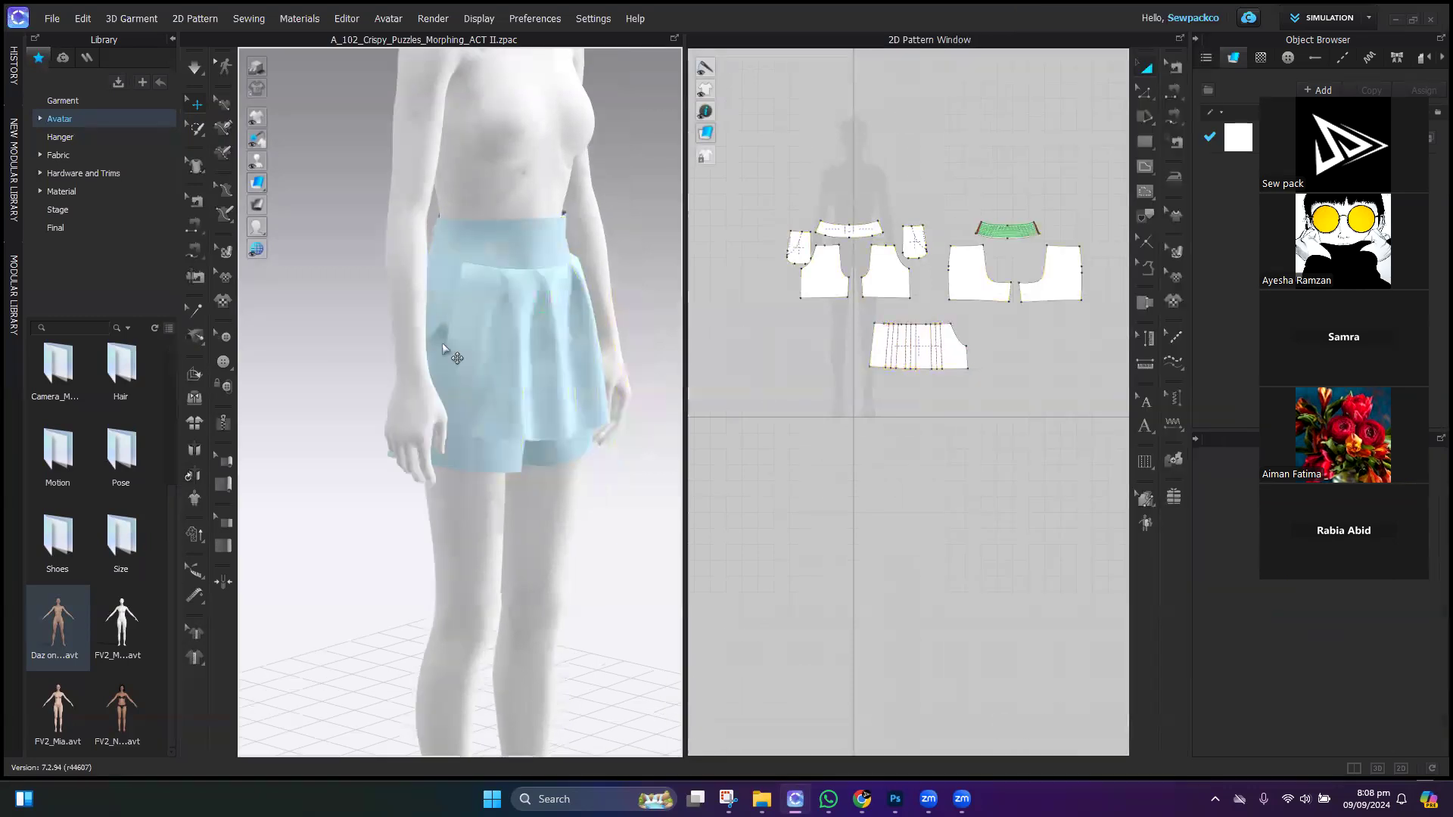
scroll(442, 343, "down", 3)
middle_click_drag(442, 343, 296, 341)
right_click_drag(561, 391, 496, 393)
middle_click_drag(497, 393, 404, 425)
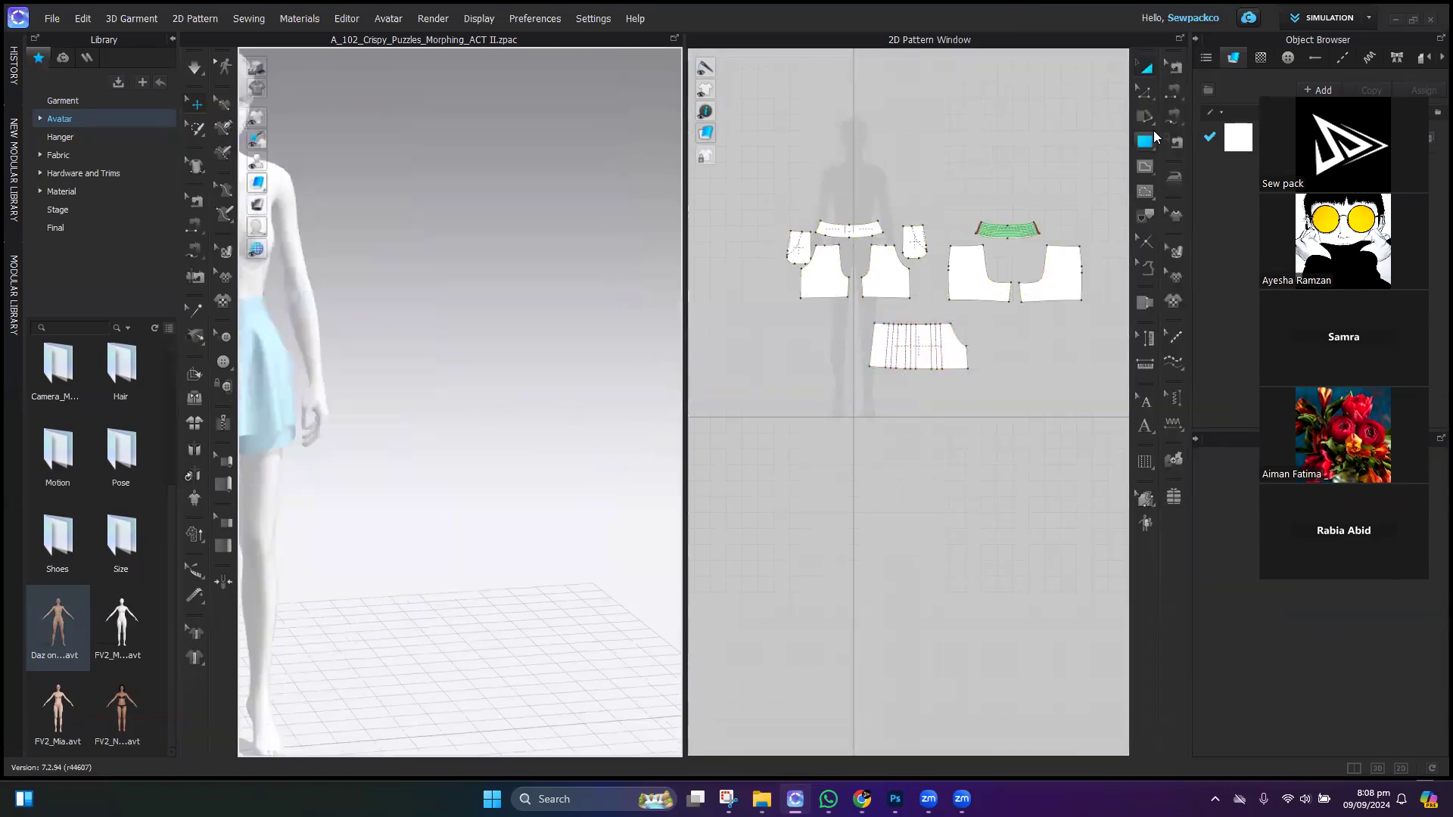
scroll(828, 383, "up", 6)
left_click_drag(812, 375, 1088, 490)
key("a")
scroll(882, 330, "down", 5)
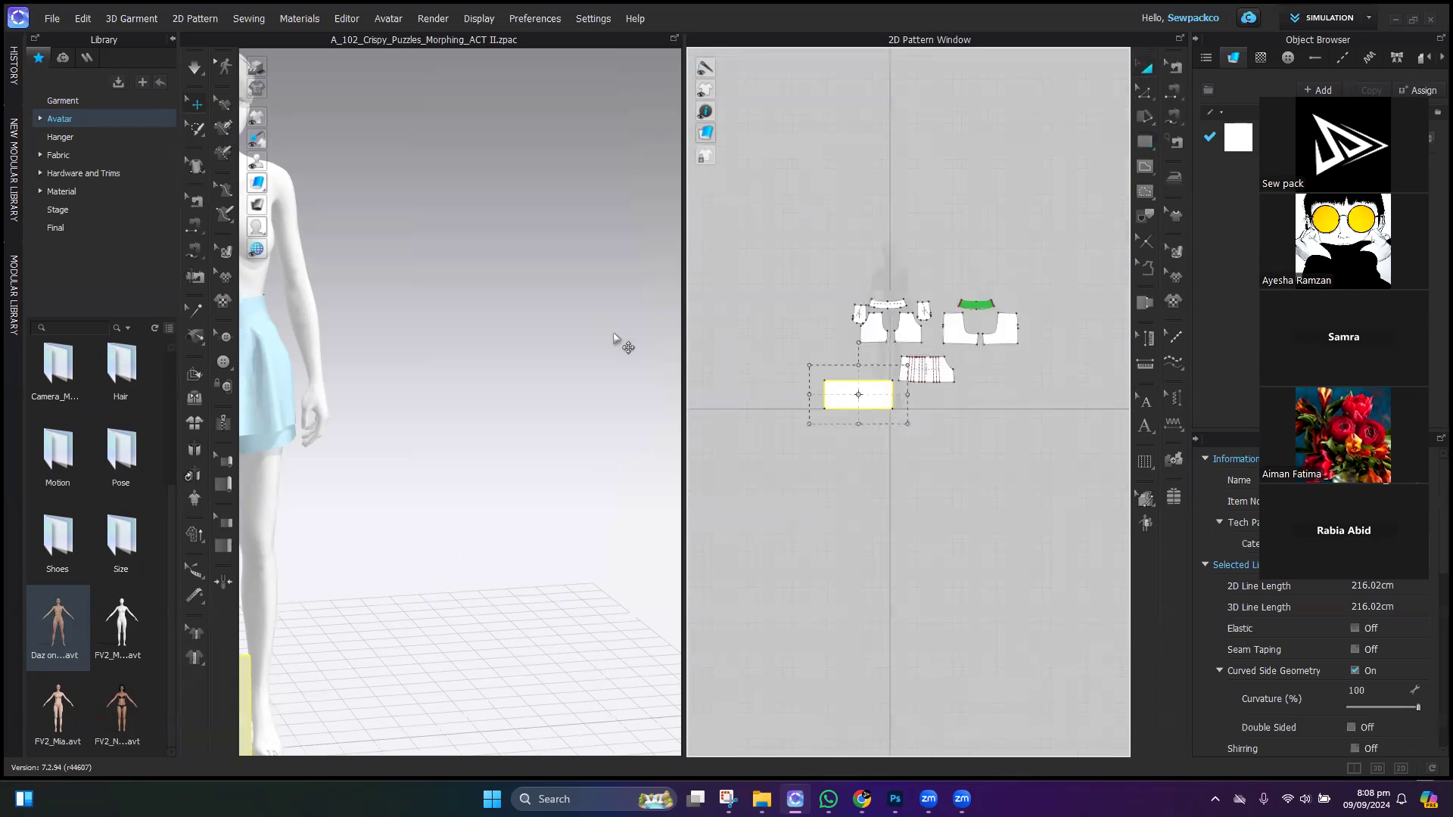
scroll(872, 384, "up", 4)
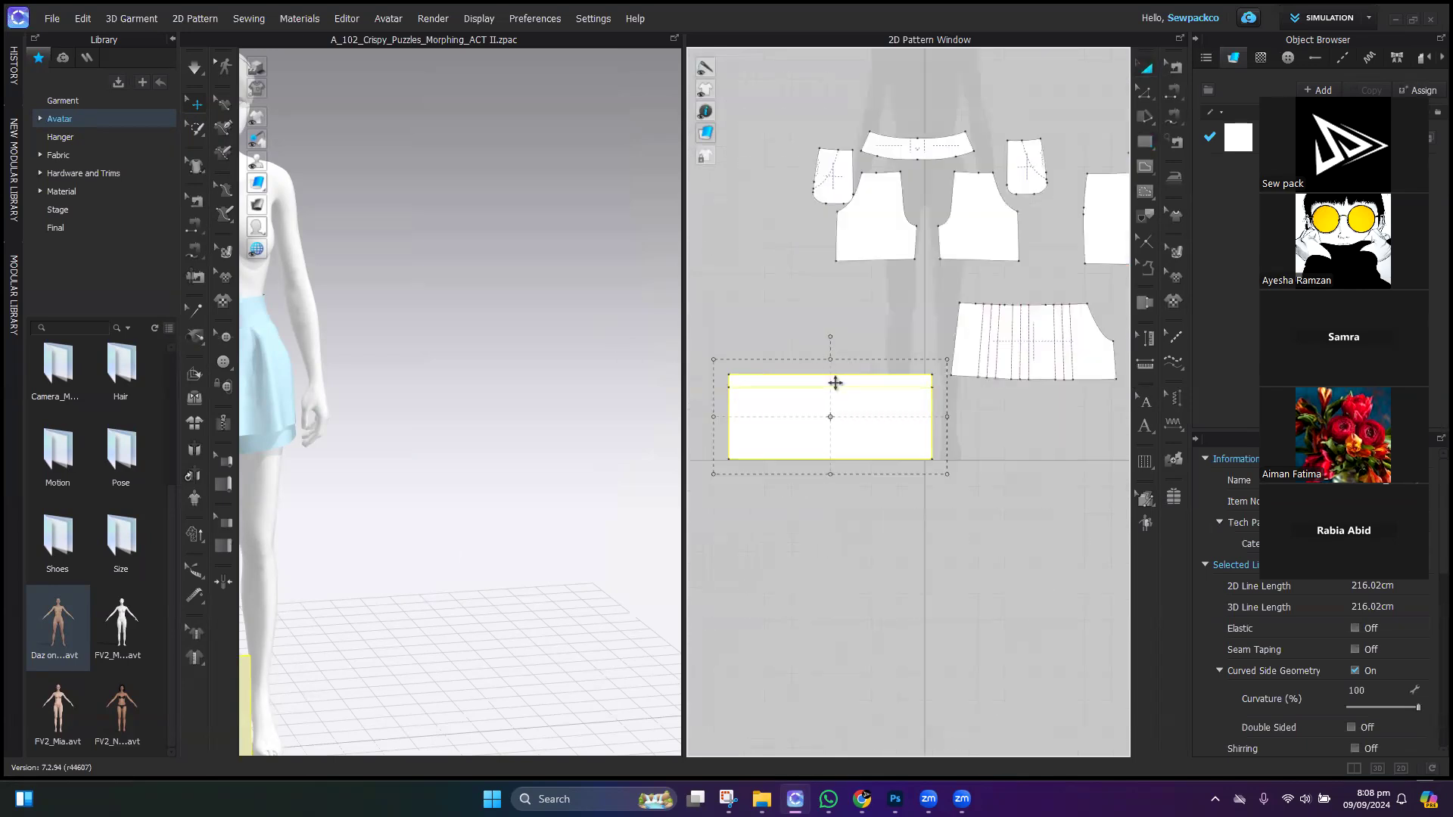
key("ctrl+z")
left_click(969, 524)
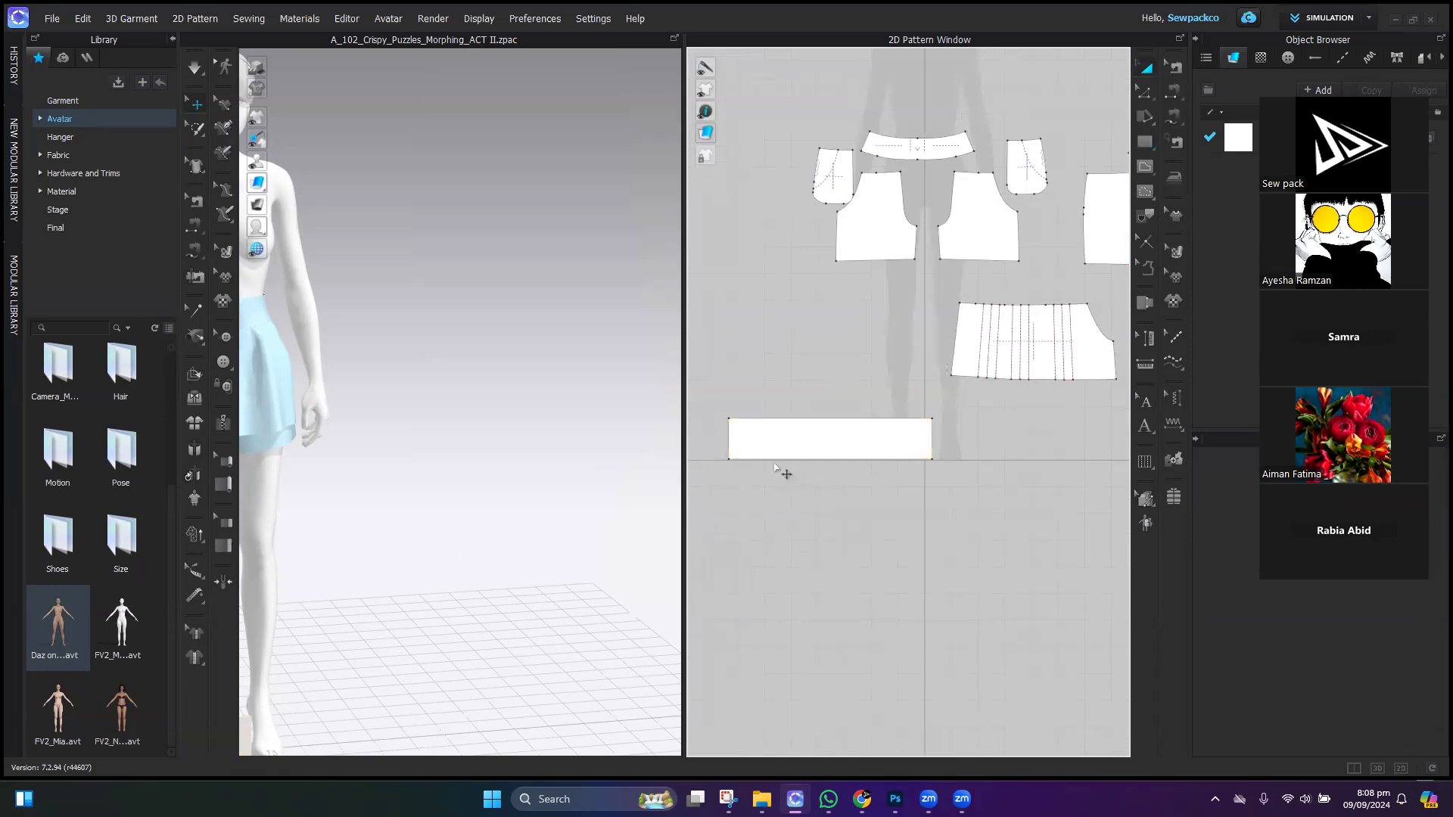
Step: Draw two vertical internal lines across the full height of the new rectangle, the first about 14 cm from its left edge
scroll(756, 462, "up", 3)
scroll(901, 408, "down", 2)
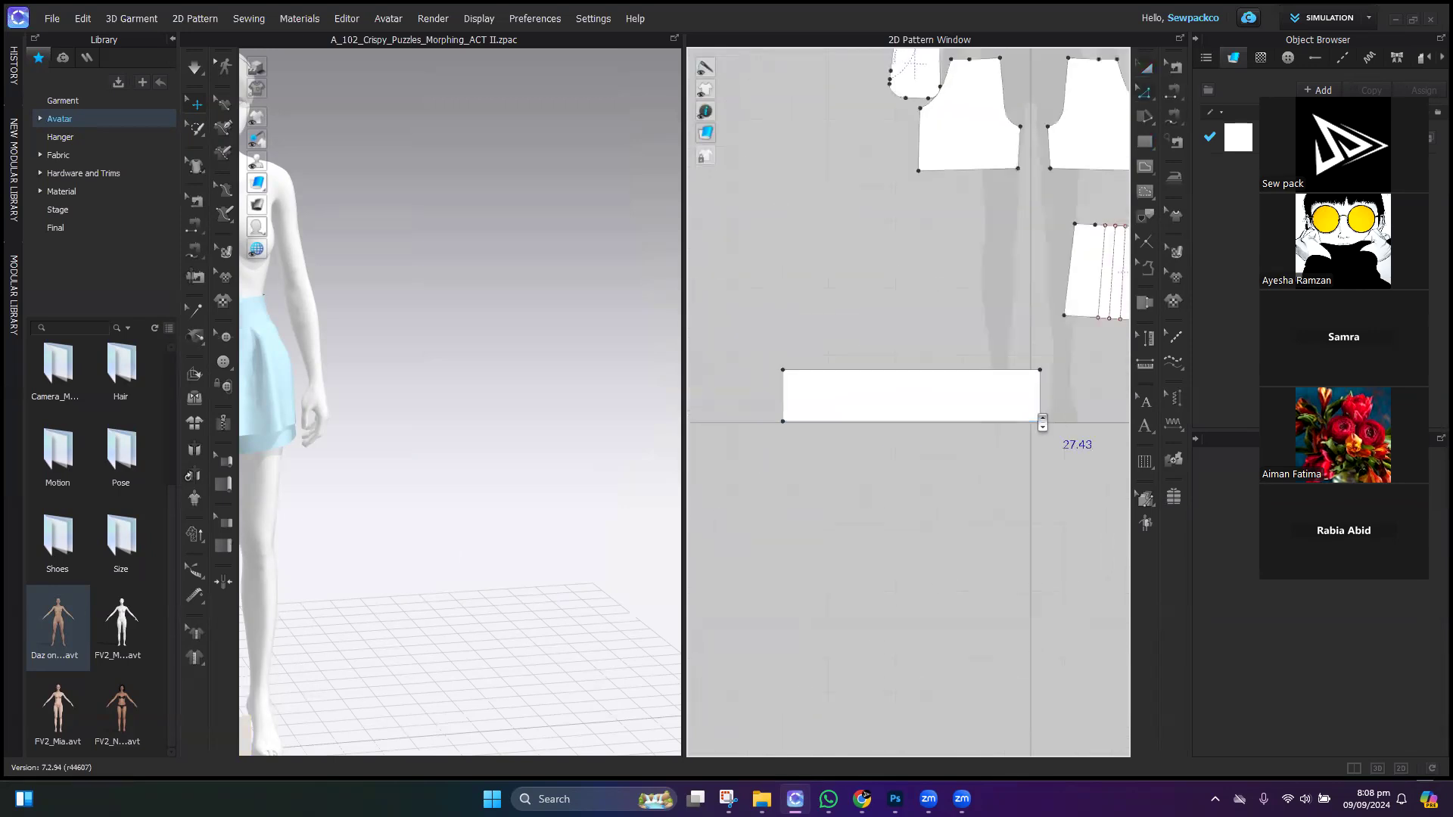
scroll(1048, 419, "up", 3)
scroll(938, 455, "down", 3)
scroll(757, 403, "down", 1)
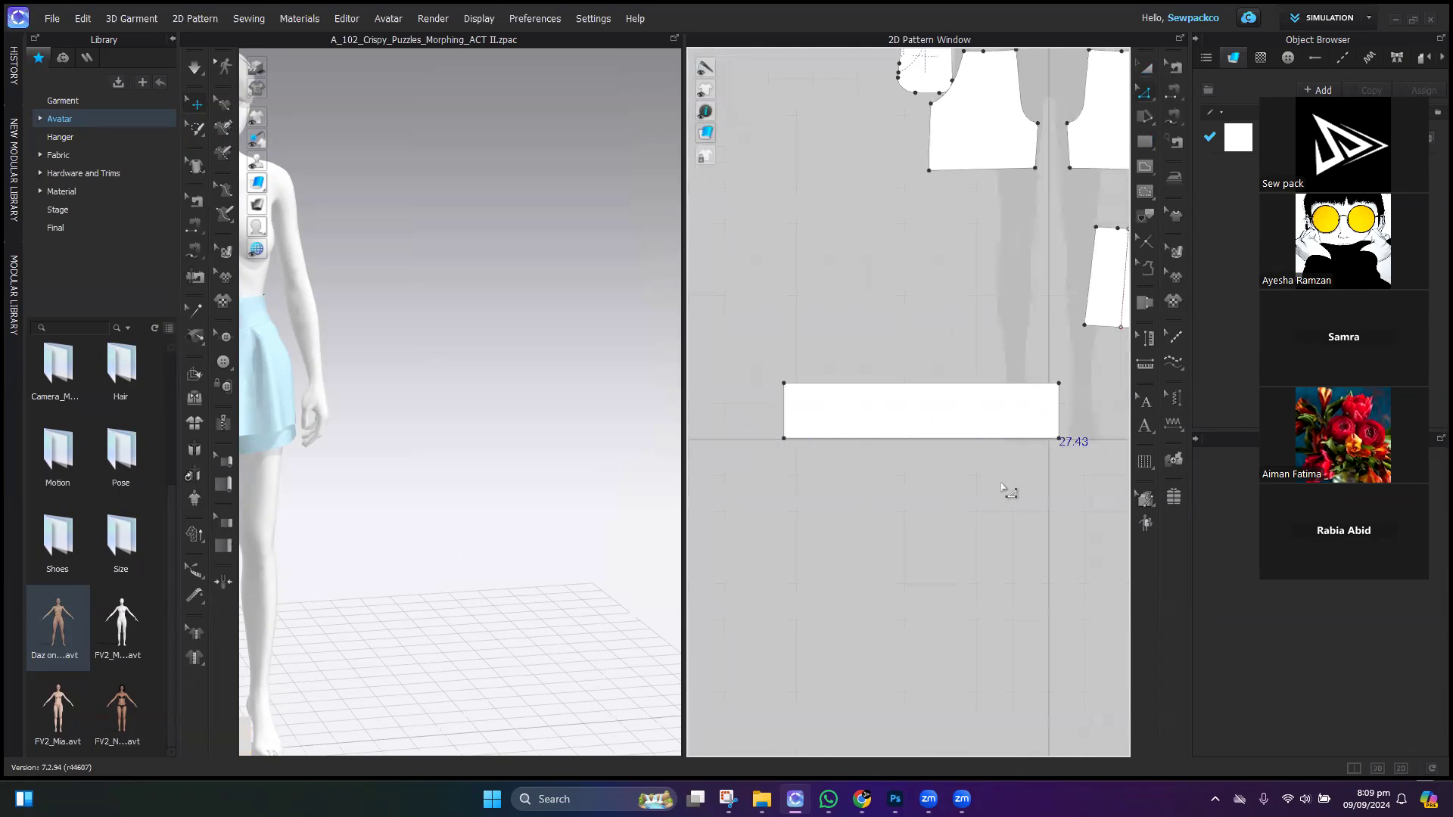
left_click(1146, 168)
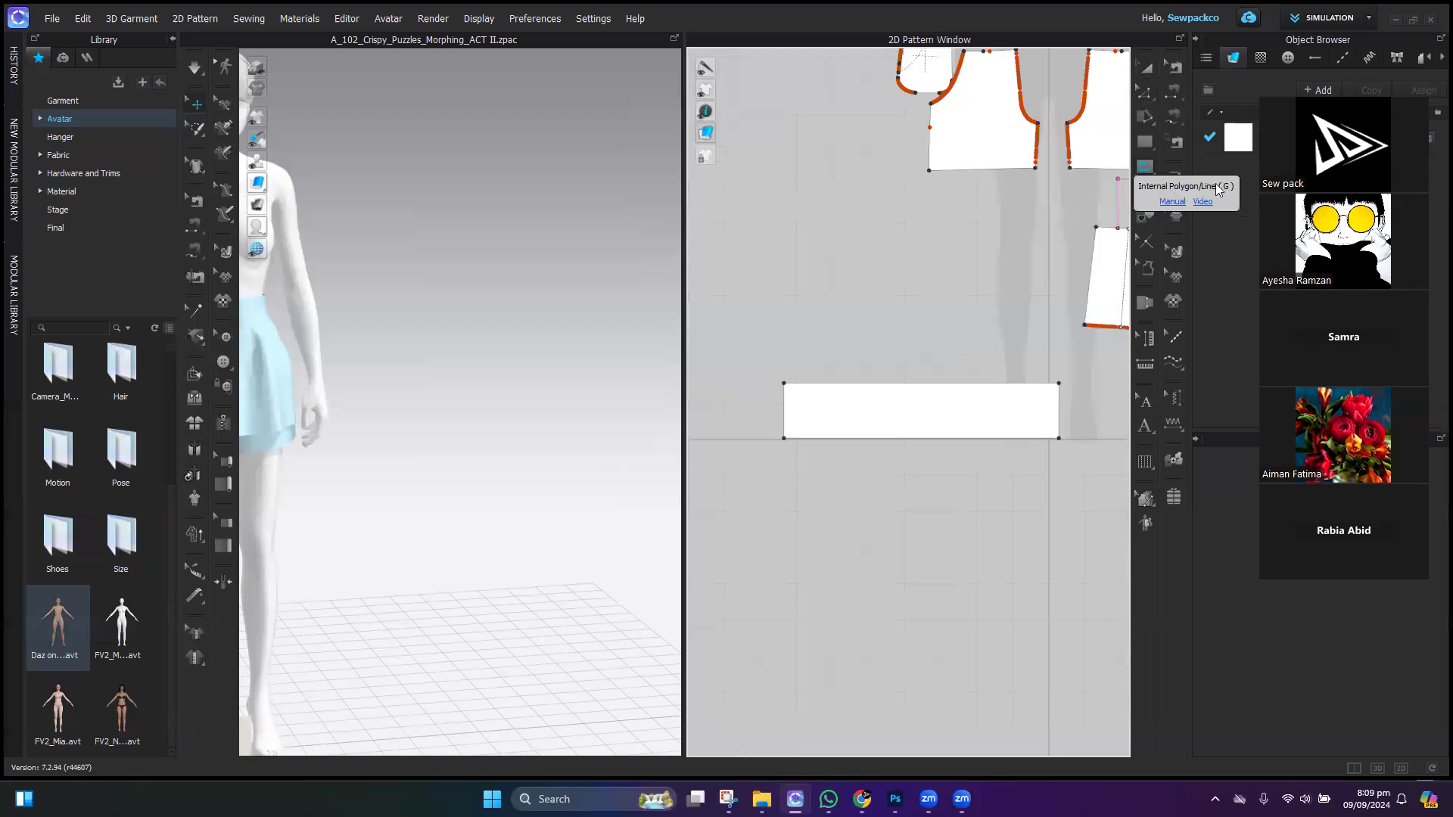
left_click(836, 383)
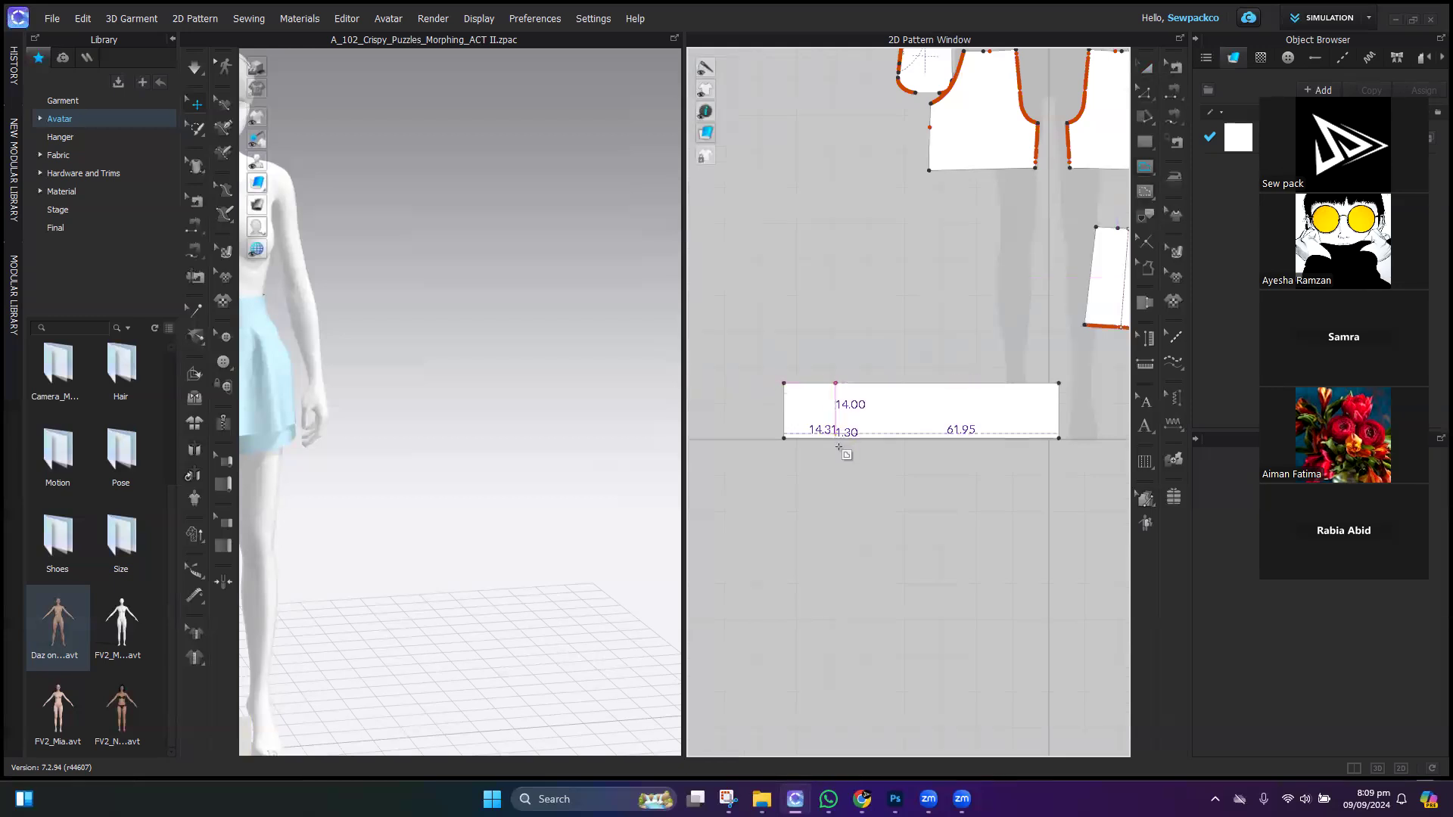
left_click(837, 443)
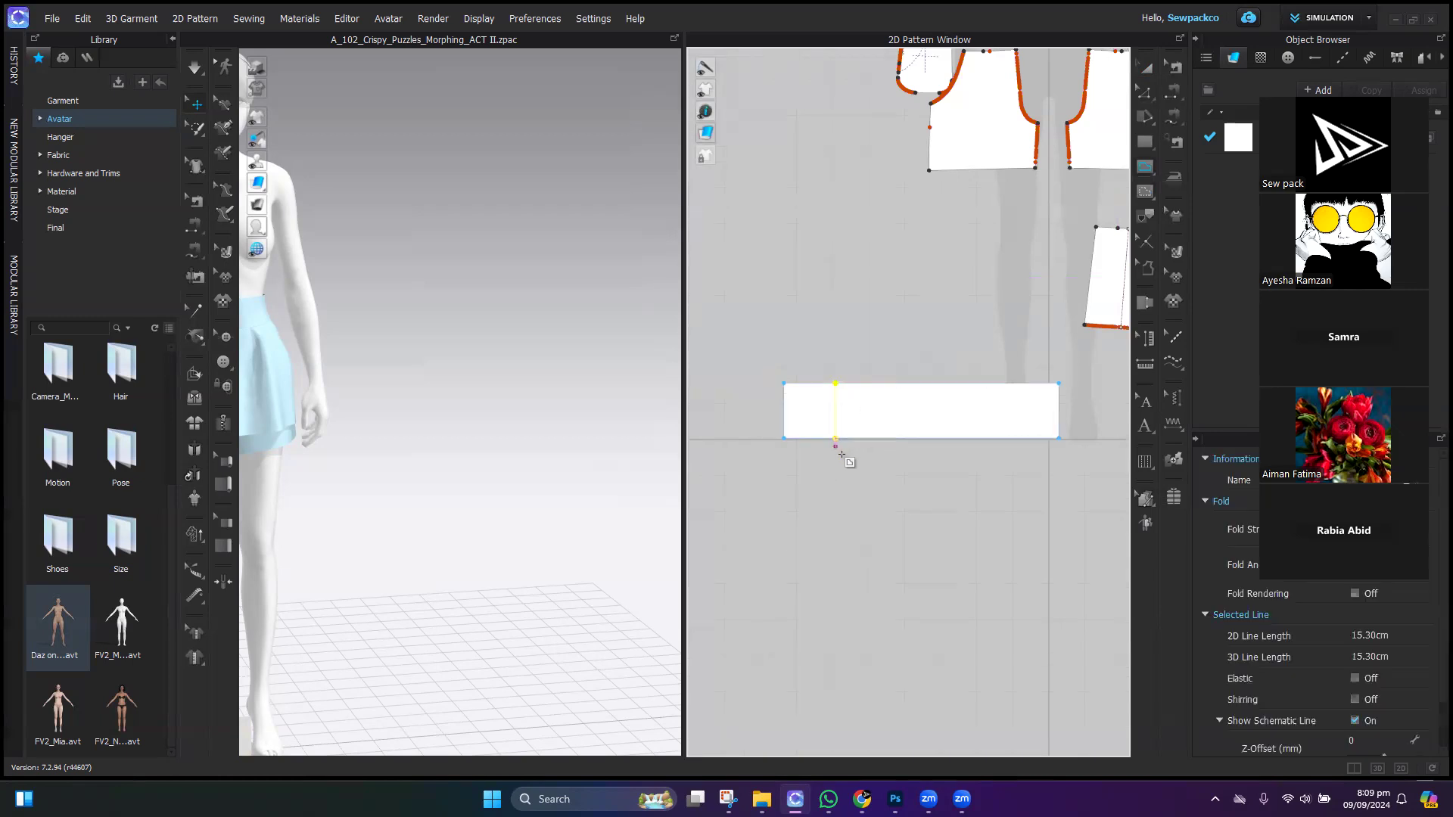
left_click(889, 383)
left_click(888, 438)
left_click(930, 384)
left_click(930, 438)
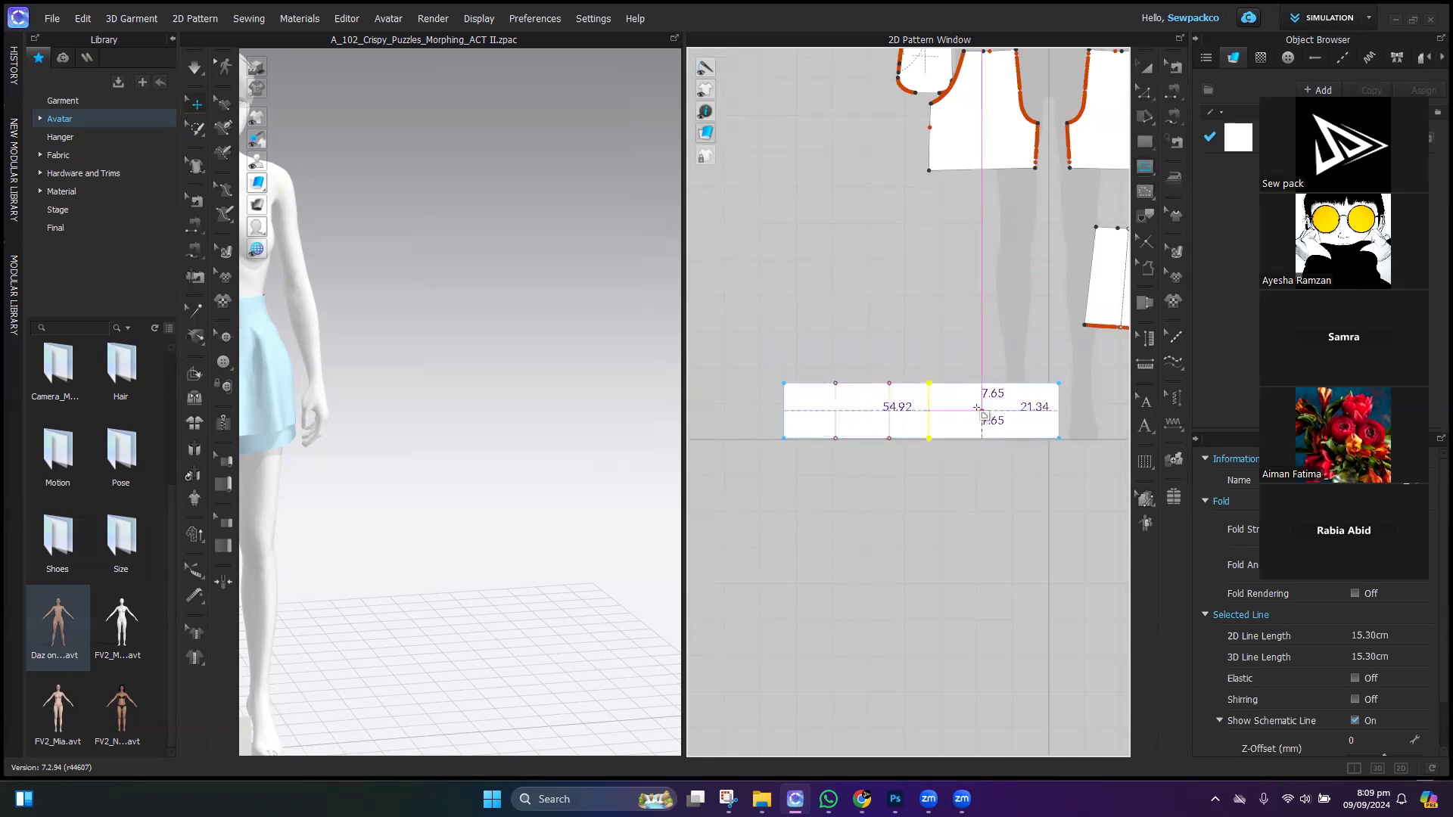
key("ctrl+z")
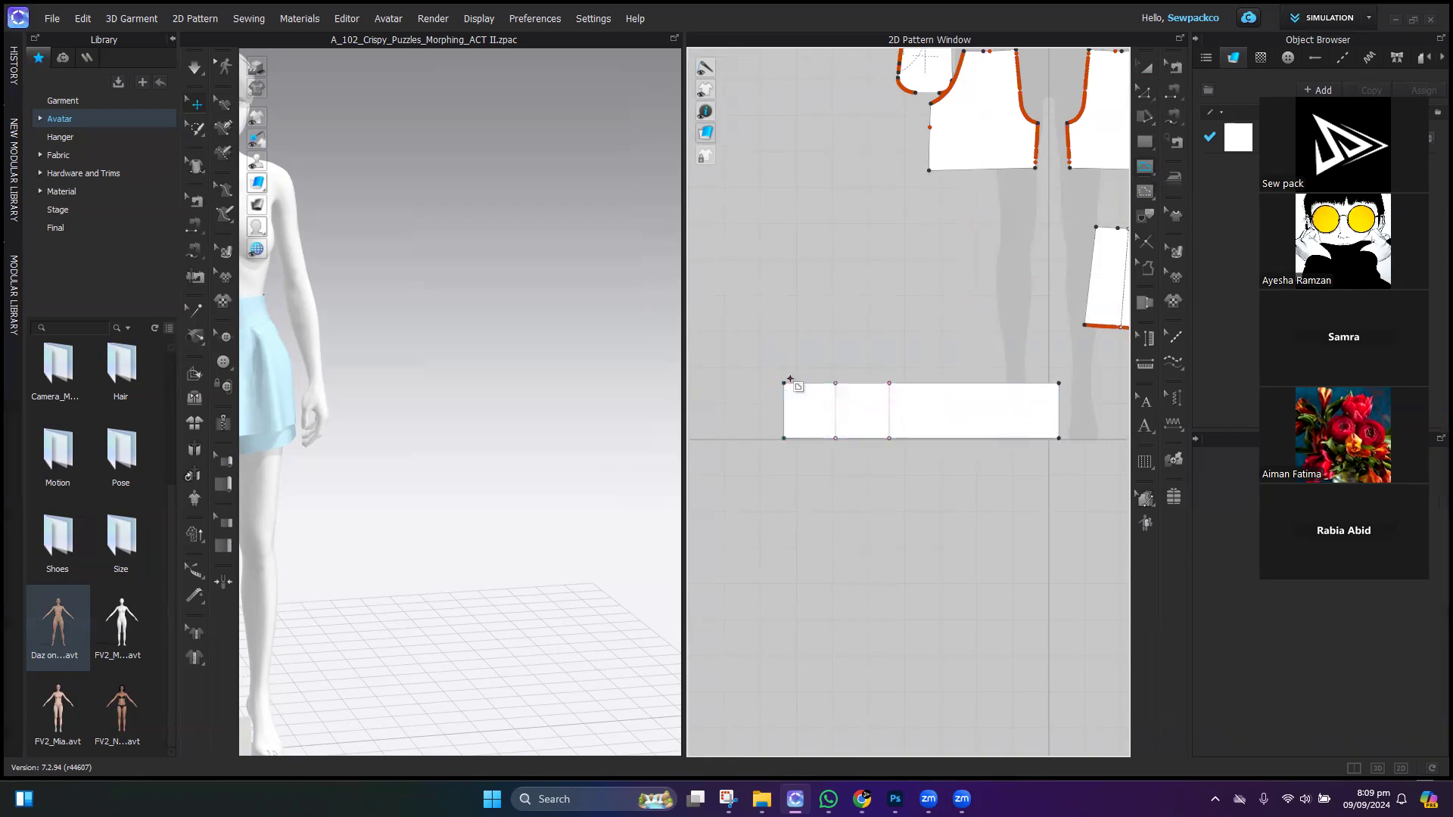
key("ctrl+y")
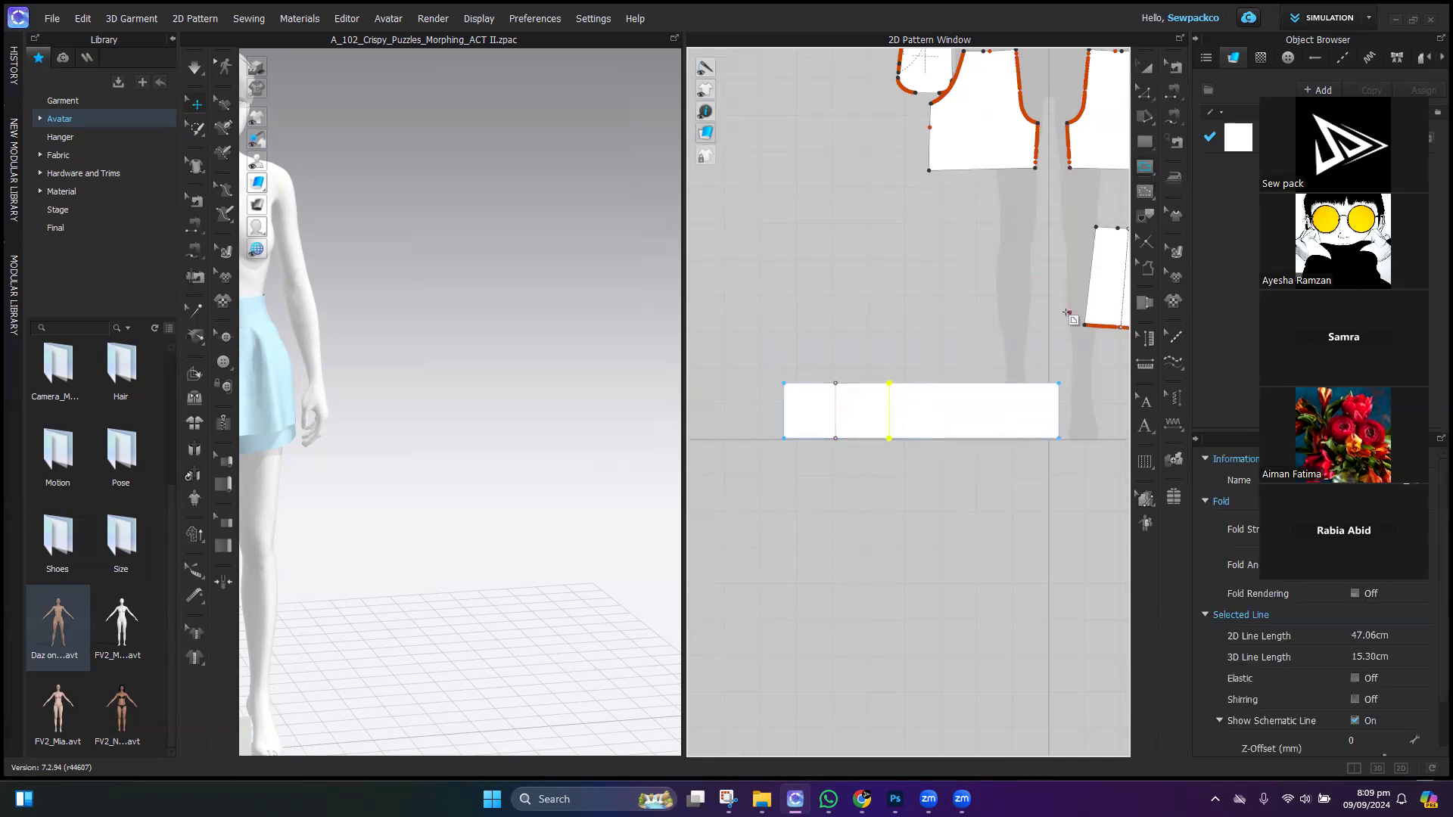
Step: Undo the rectangle's two internal lines and offset its left edge inward as 7 internal lines spaced 10 cm apart
key("ctrl+z")
key("ctrl+z")
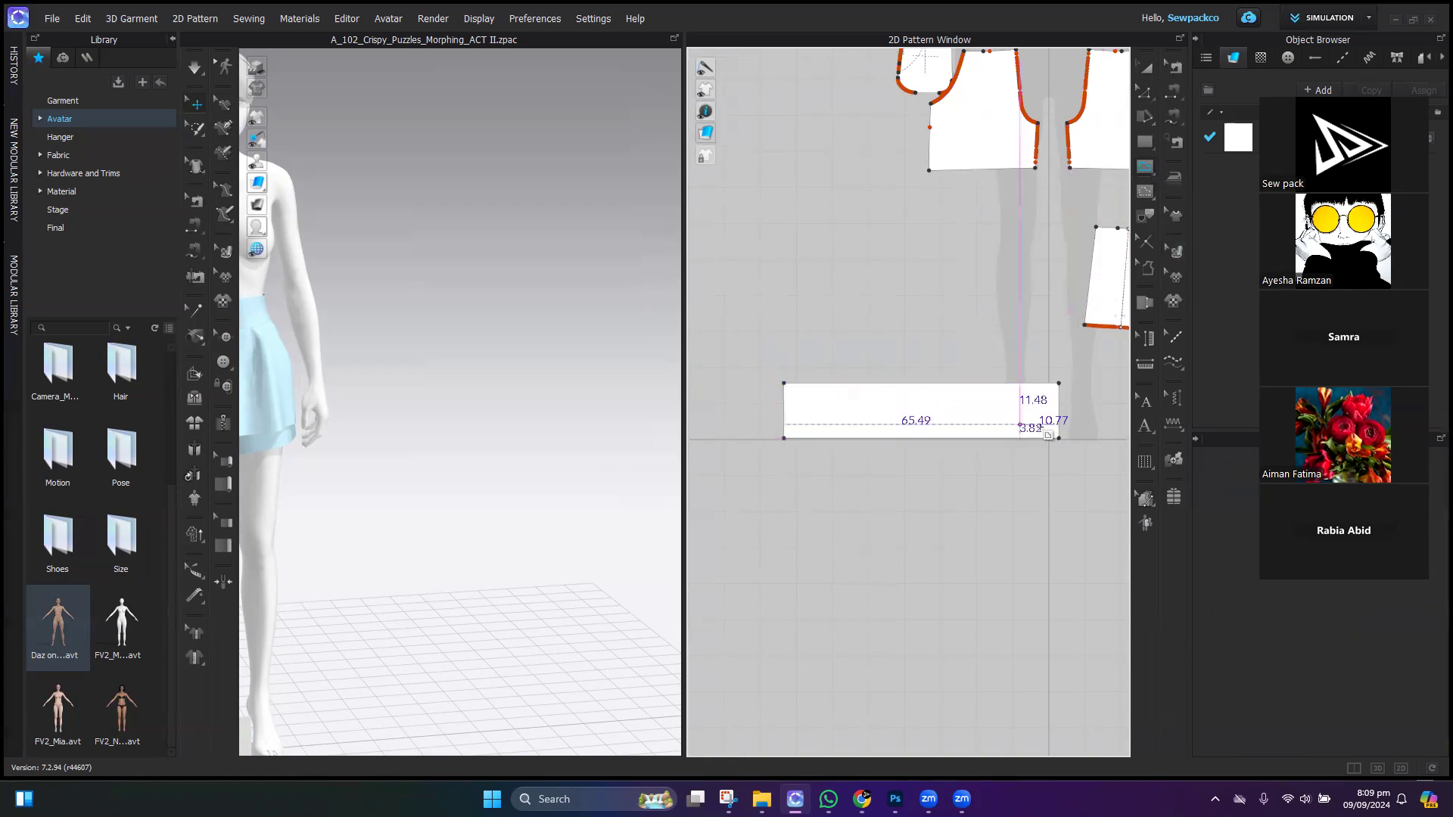
key("z")
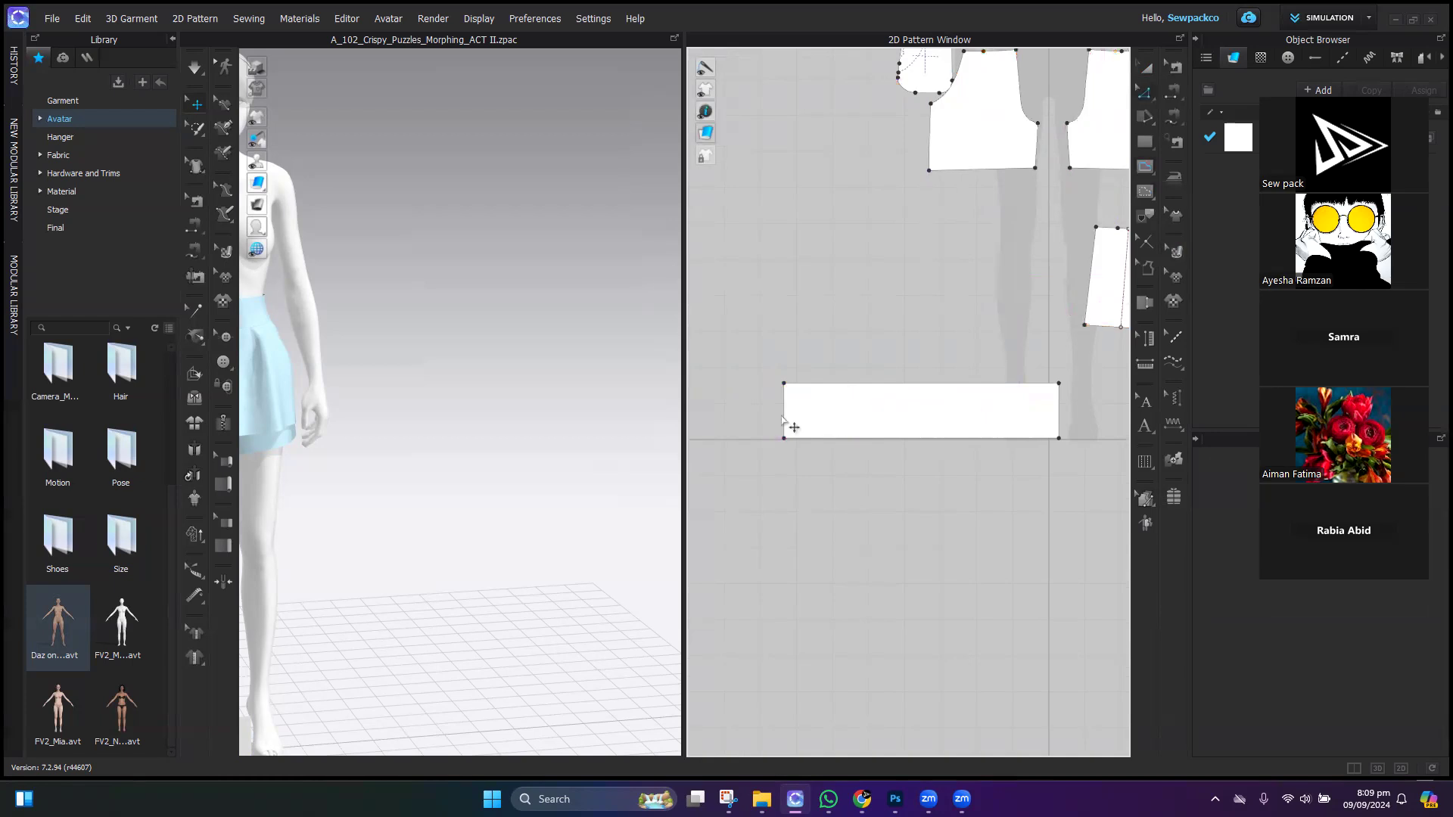
left_click(784, 417)
right_click(783, 415)
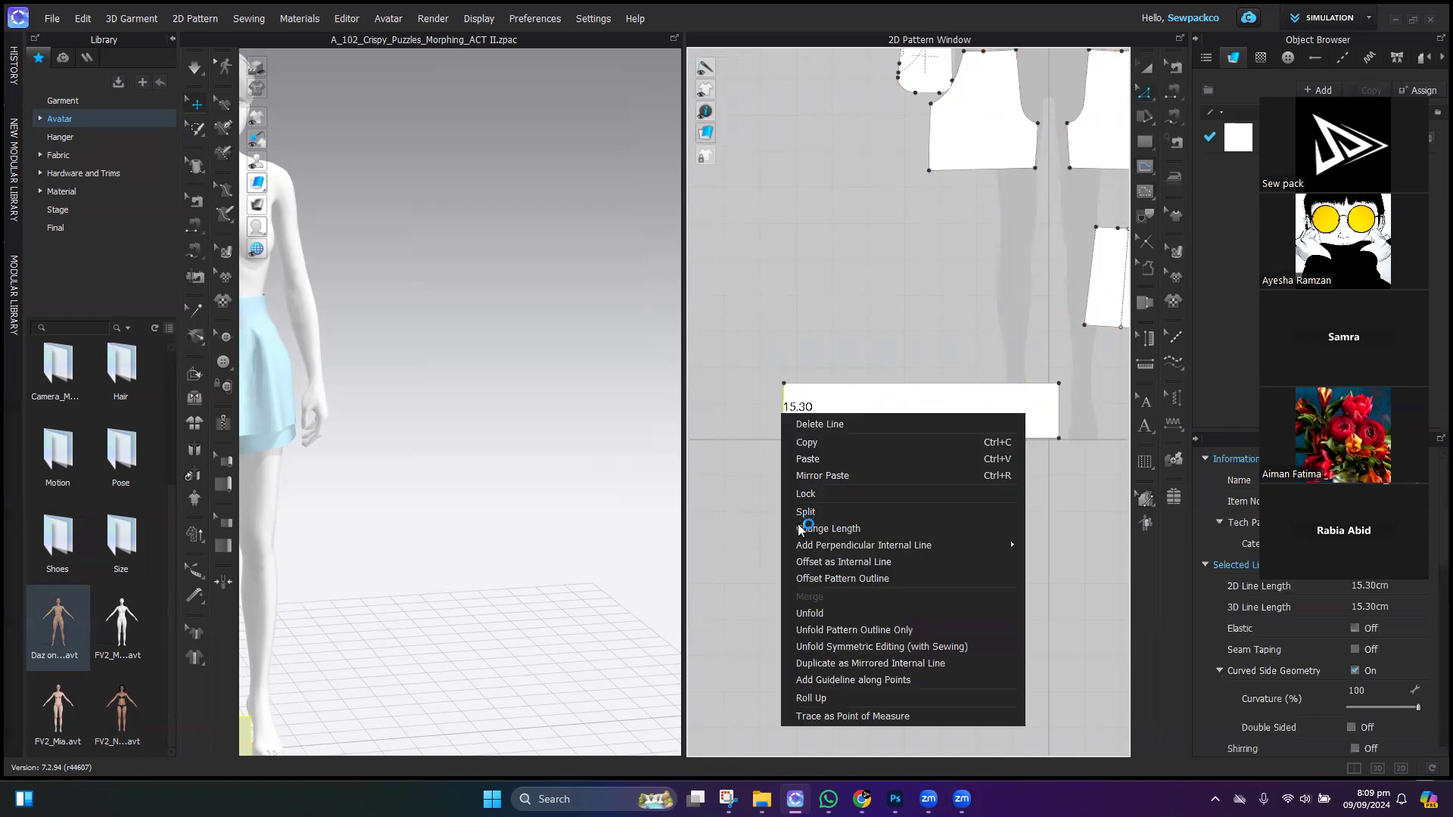
left_click(870, 564)
left_click_drag(738, 250, 612, 238)
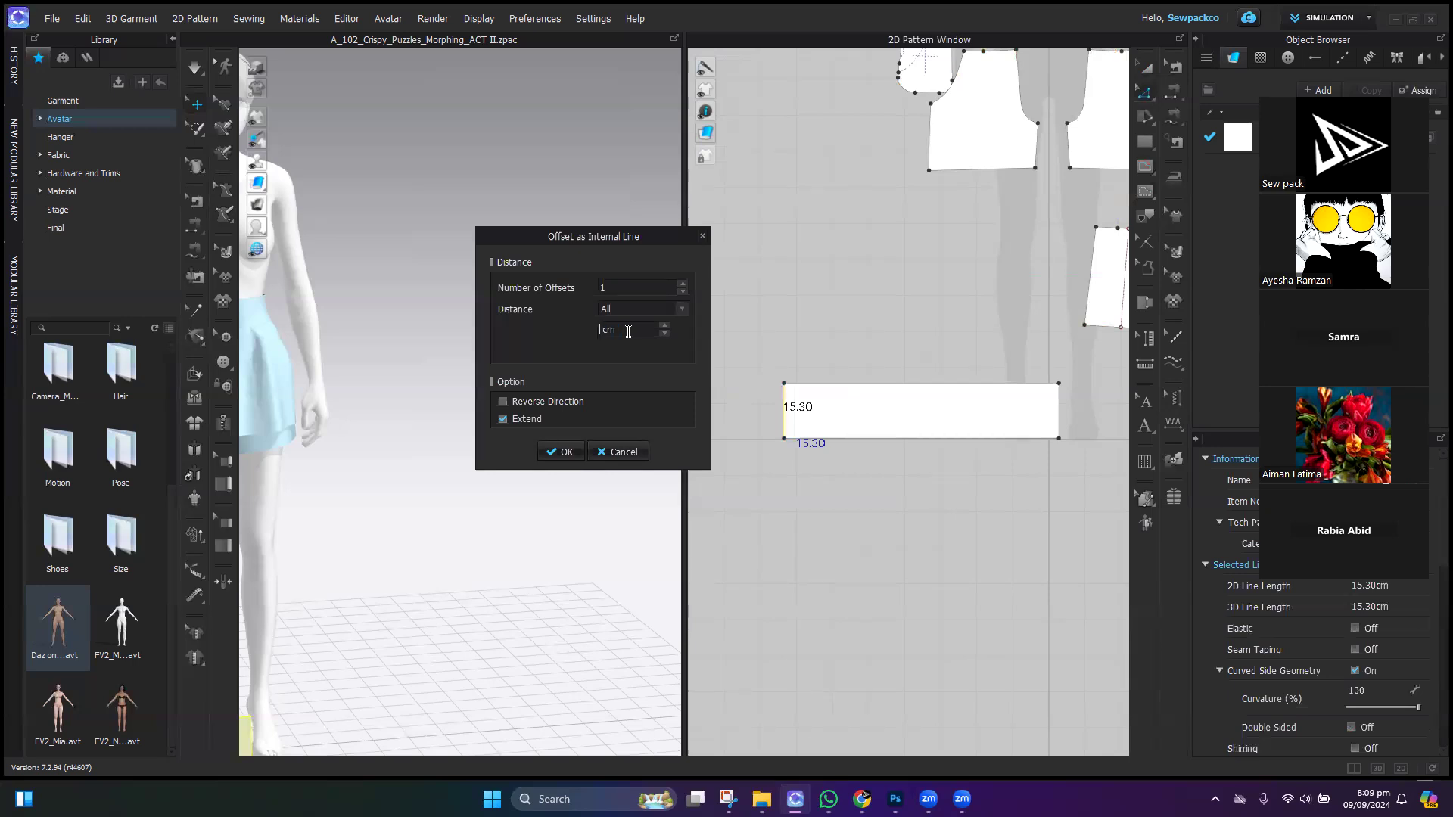
type("10")
left_click(683, 285)
left_click(552, 453)
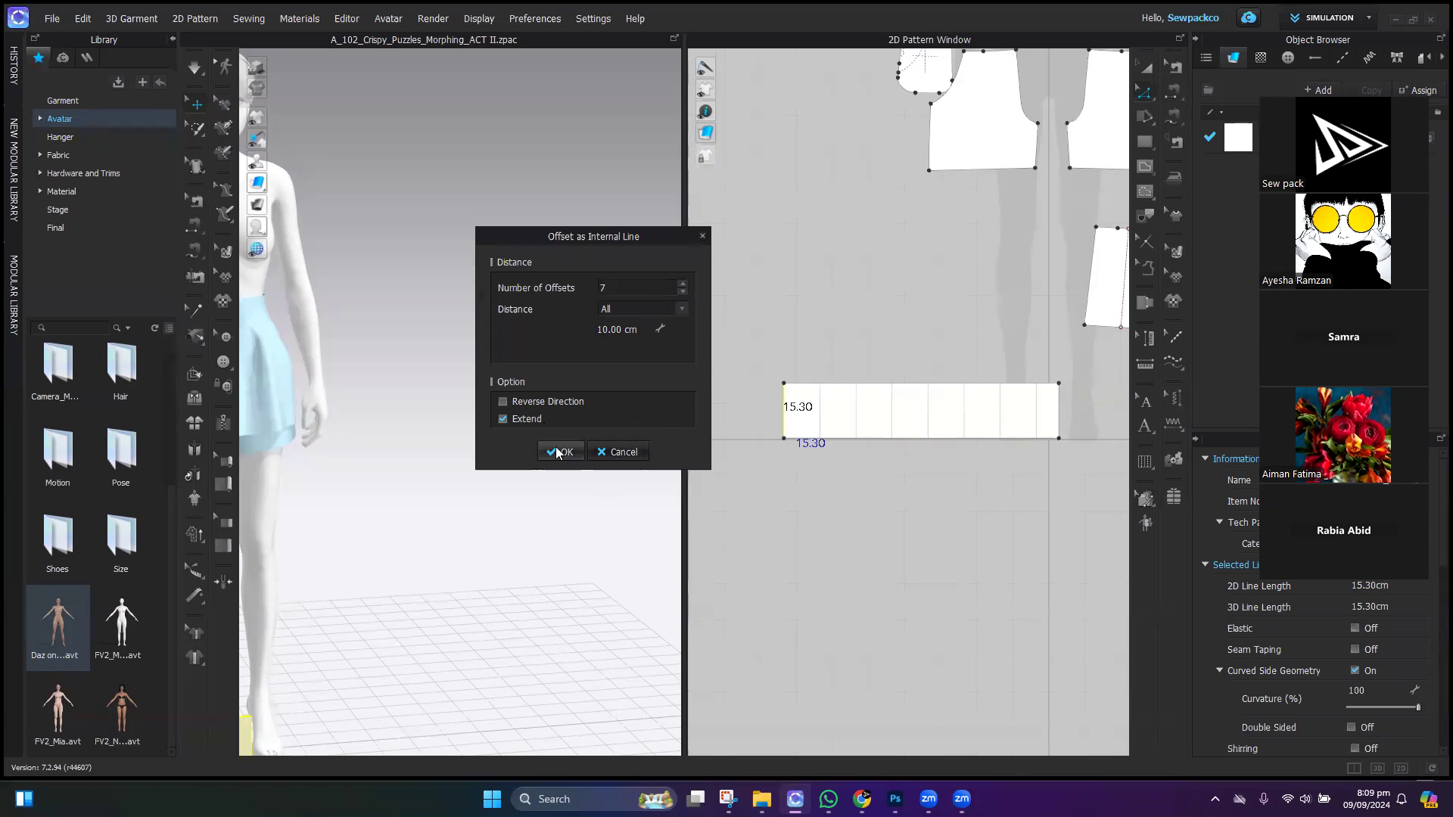
left_click(559, 452)
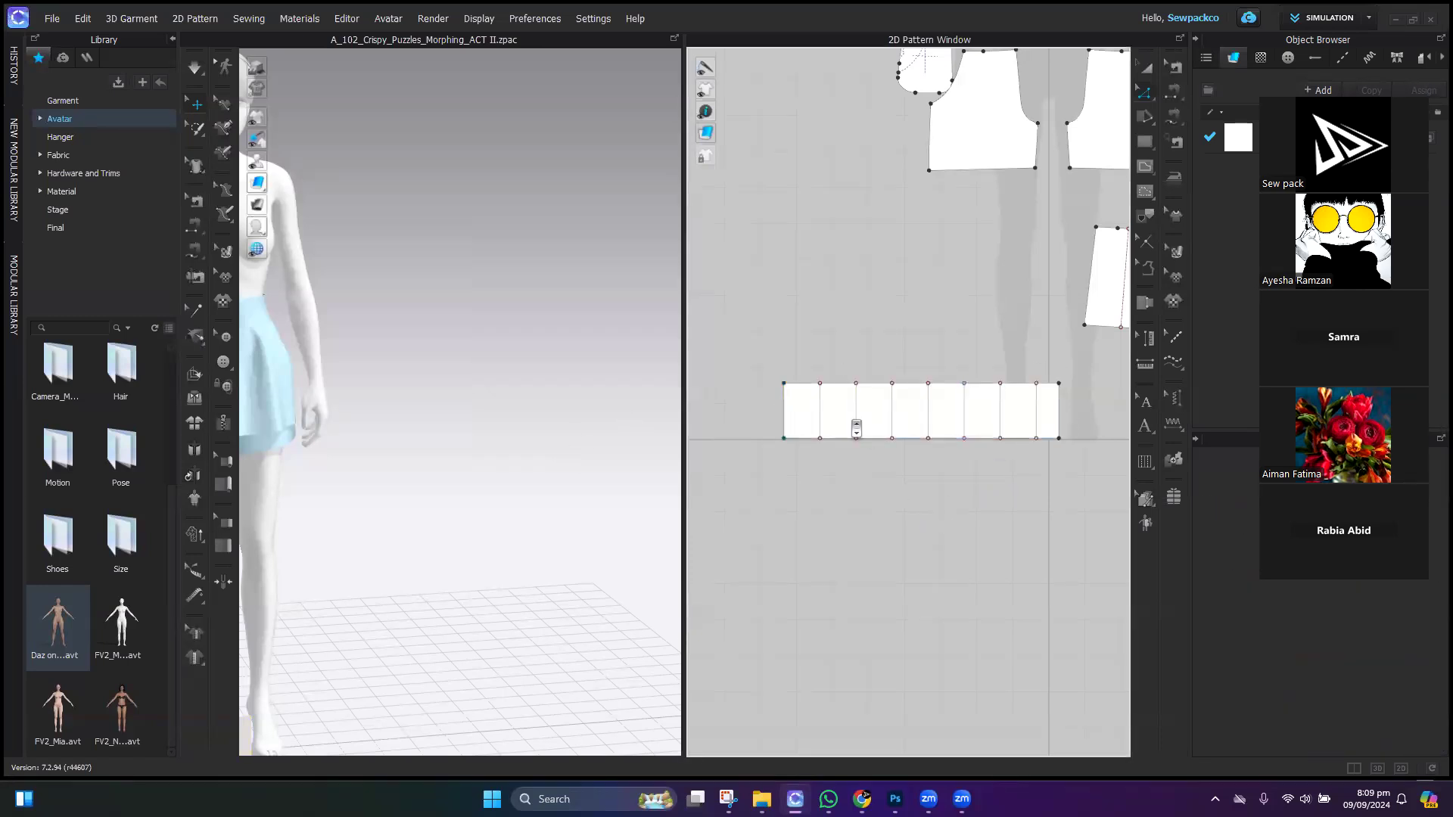
Step: Show the garment's internal lines in 3D so the rectangle's seven lines can be used there
scroll(857, 429, "down", 5)
scroll(439, 517, "down", 3)
middle_click_drag(340, 539, 503, 567)
scroll(484, 579, "up", 3)
middle_click_drag(439, 416, 338, 227)
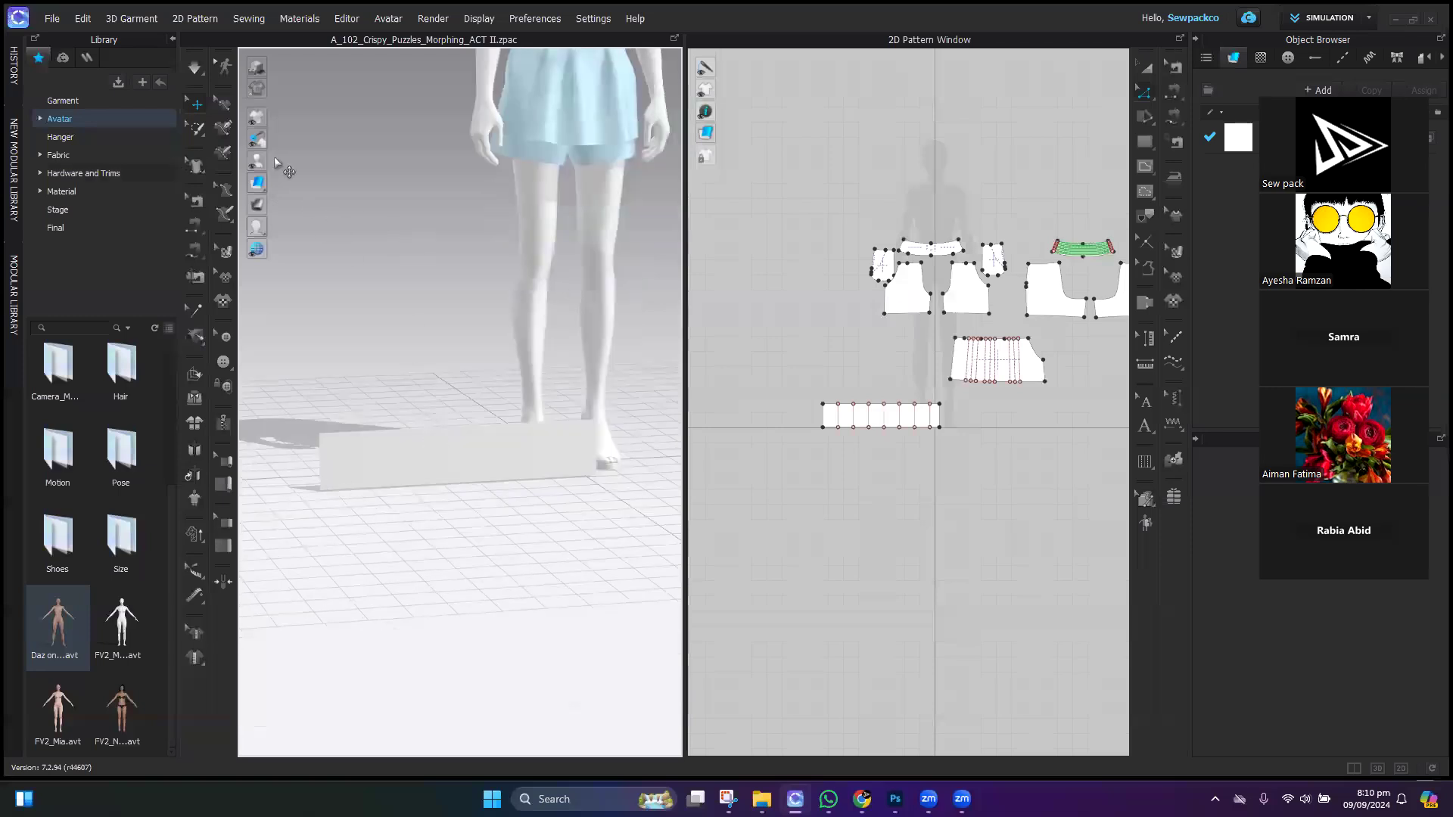
mouse_move(274, 126)
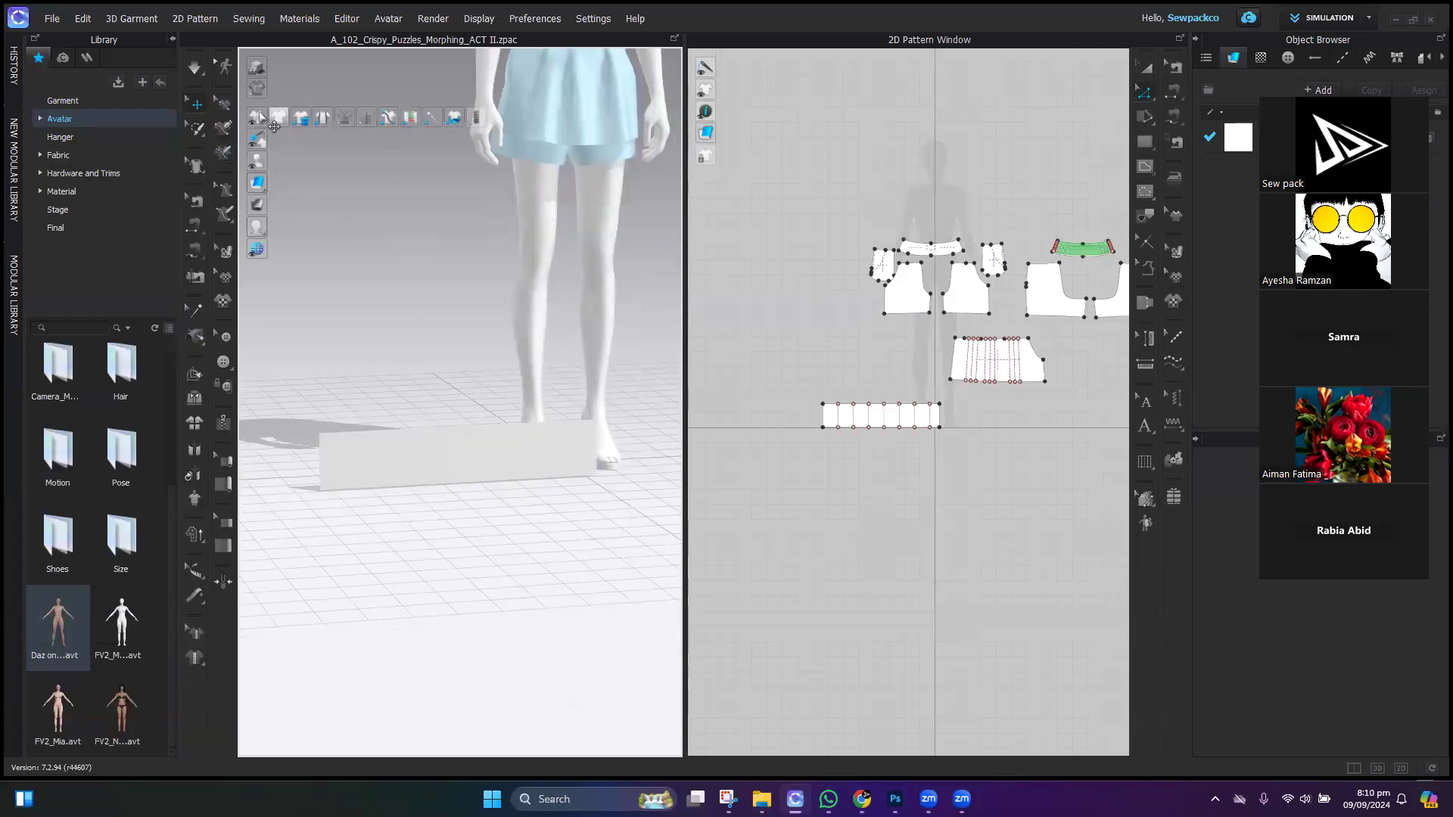
left_click(351, 115)
Step: Use Fold Arrangement on the first internal line of the rectangle, swinging the end section both ways and leaving the fold angle at 318
scroll(461, 552, "up", 5)
right_click_drag(520, 392, 322, 364)
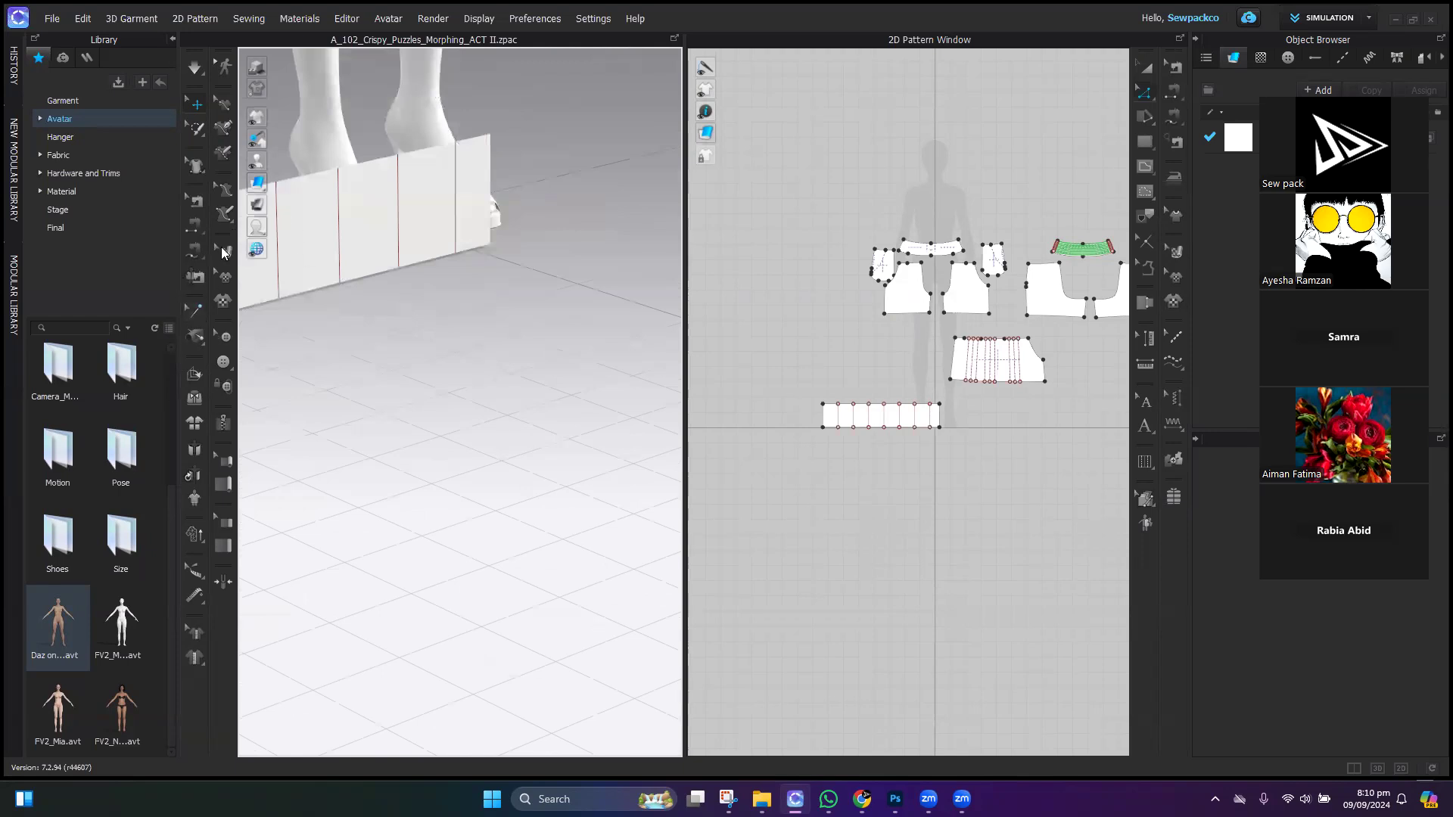
left_click(194, 376)
middle_click_drag(333, 383, 554, 384)
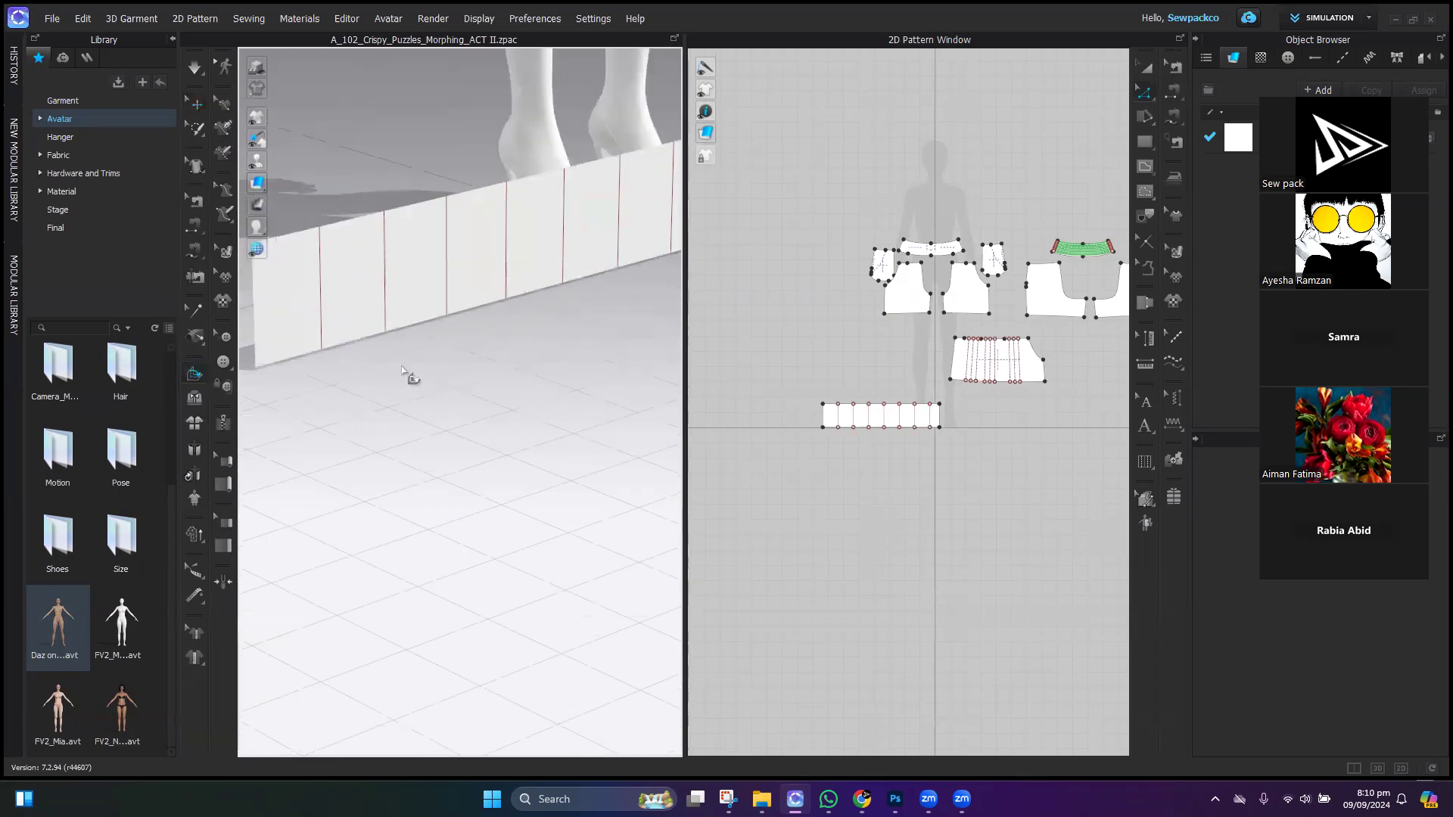
left_click(331, 319)
right_click_drag(352, 461, 464, 639)
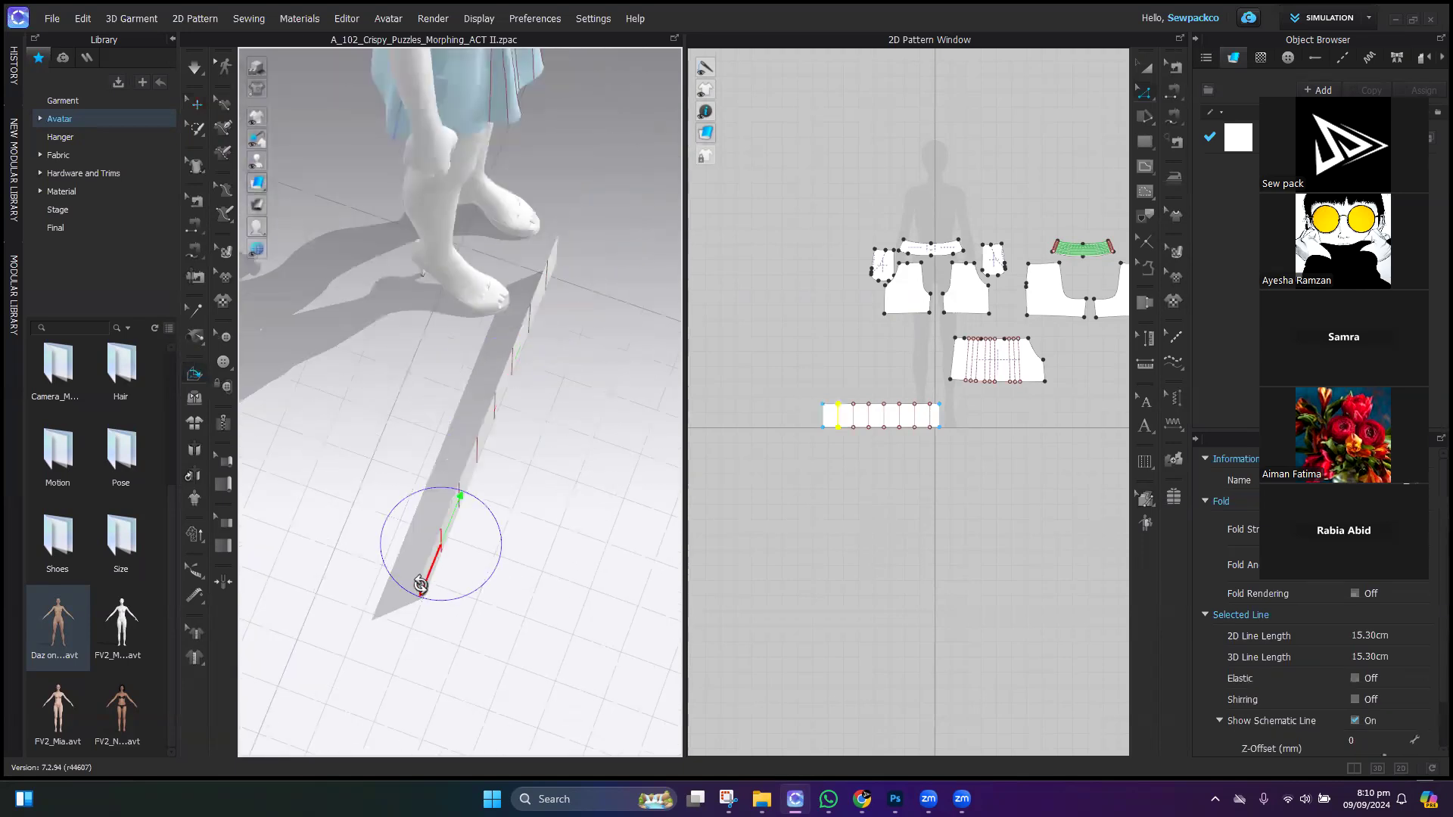
left_click_drag(420, 586, 492, 559)
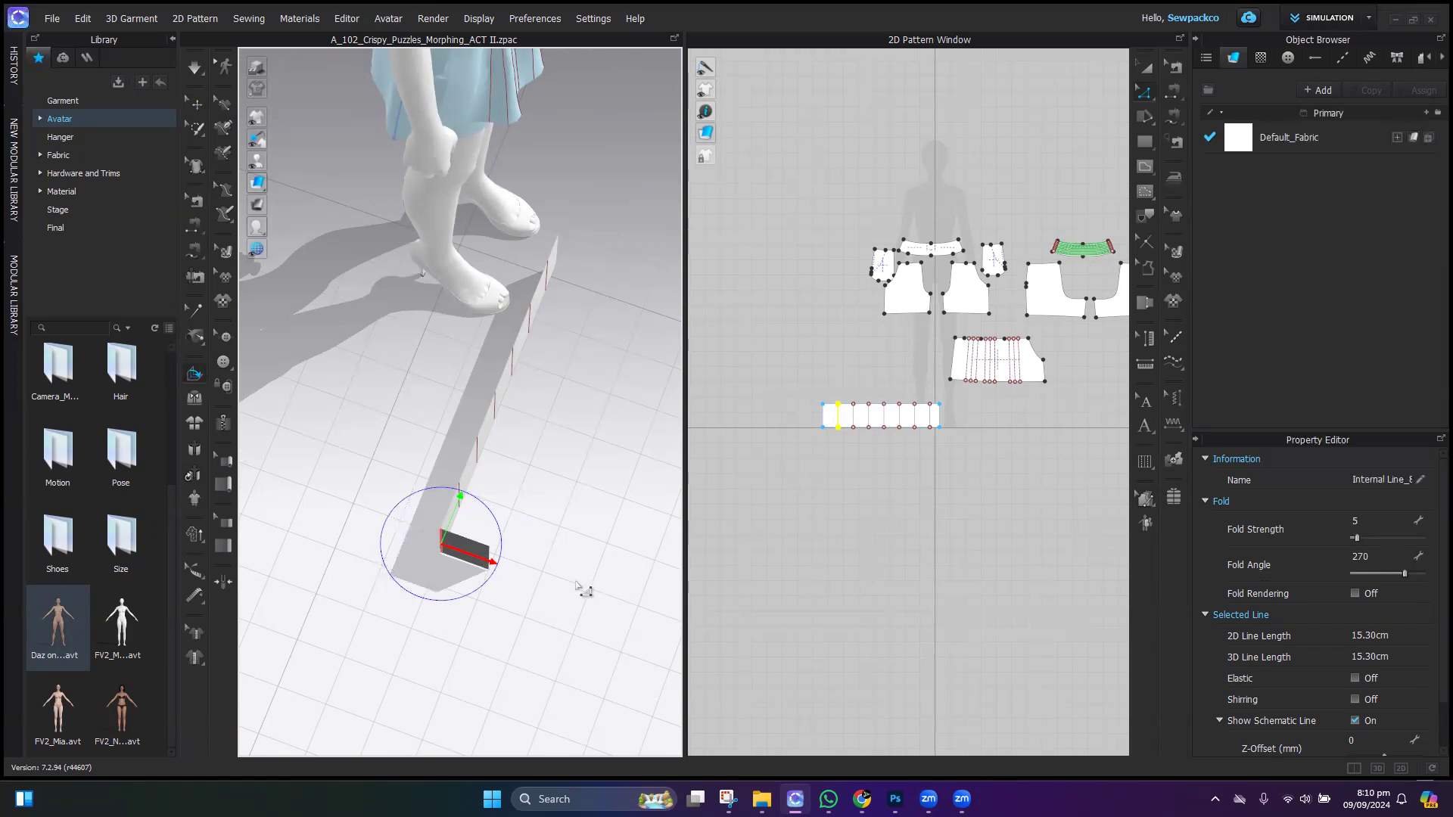
left_click_drag(482, 580, 422, 558)
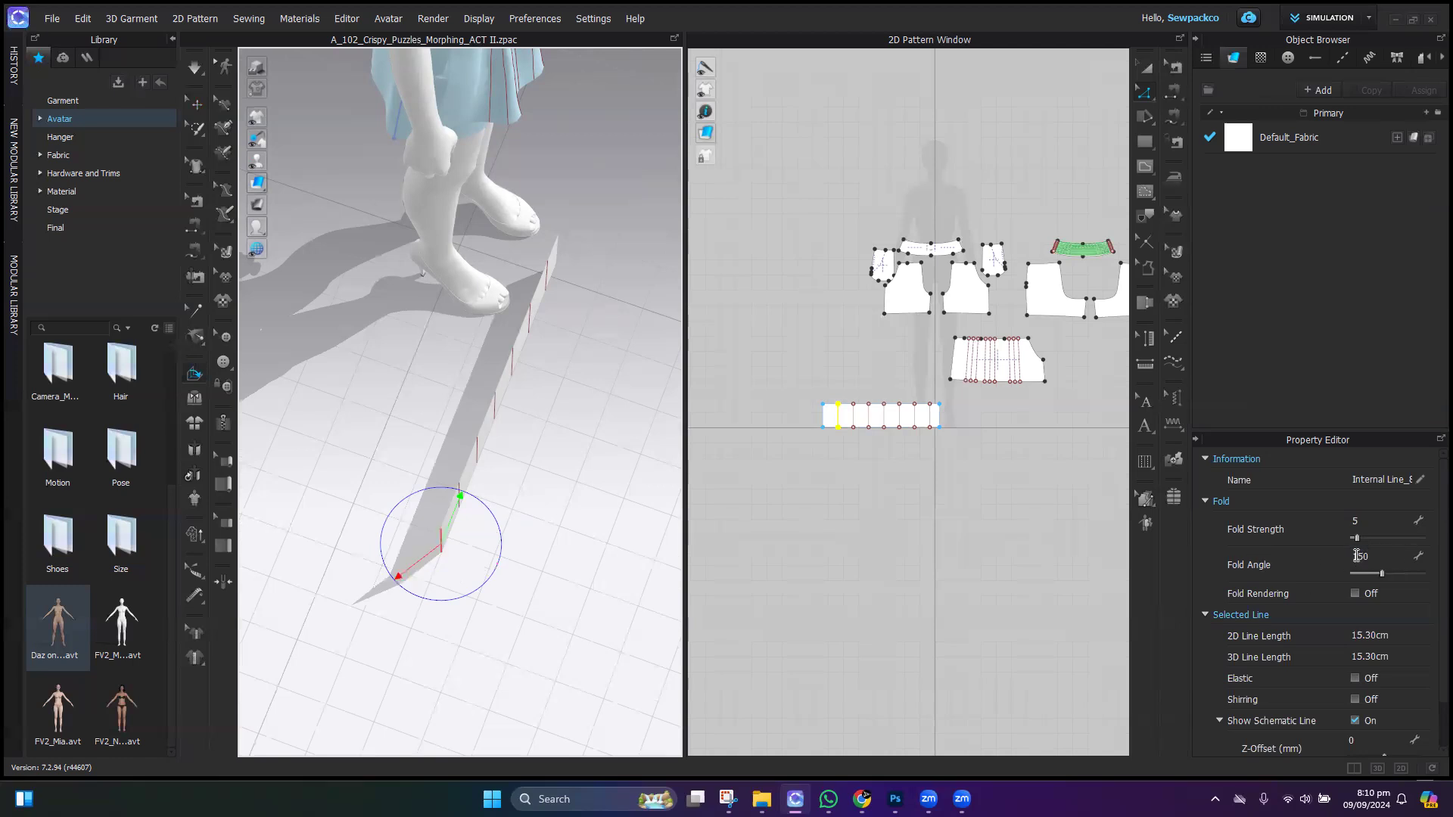
left_click_drag(400, 579, 513, 511)
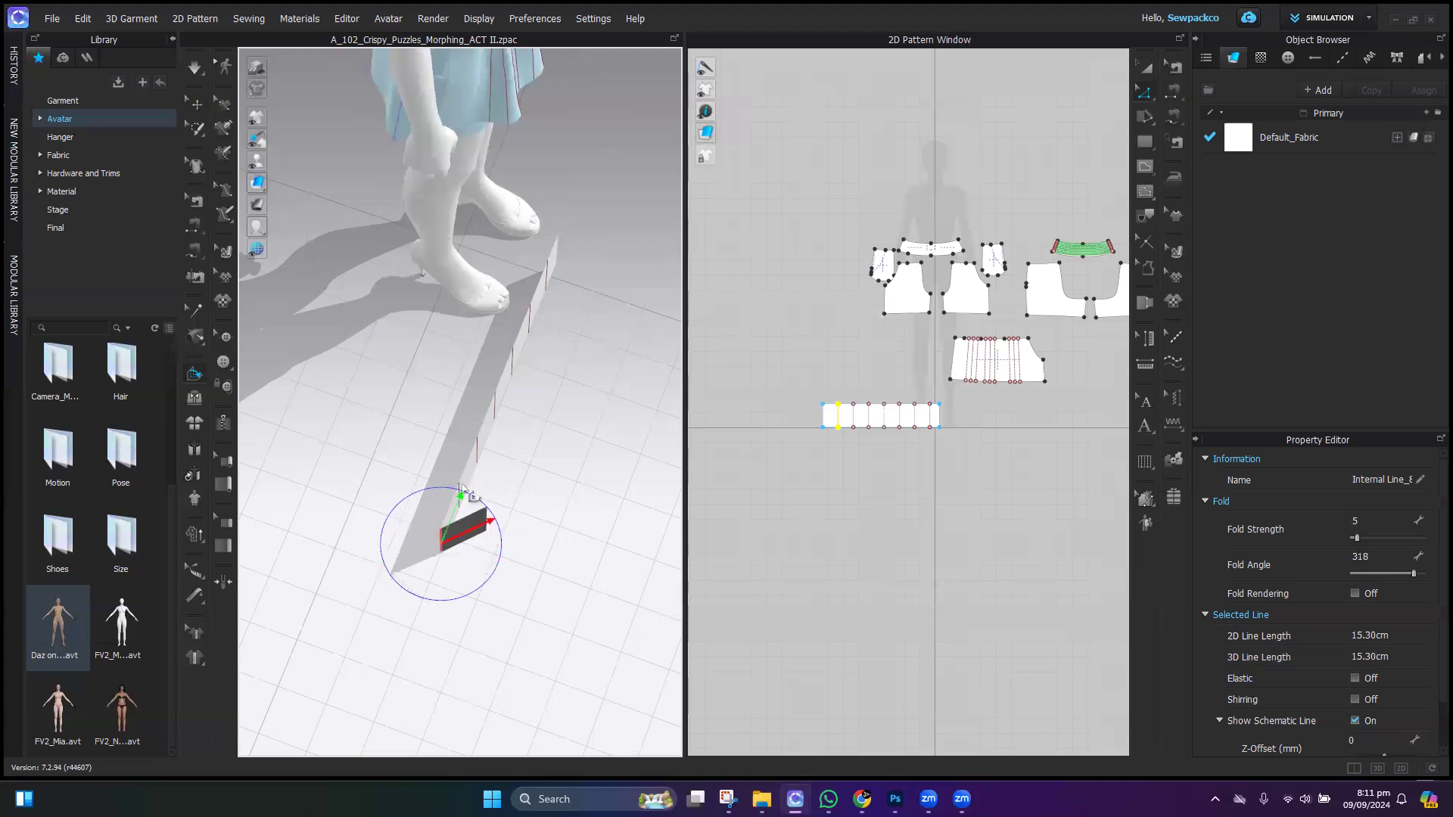
Step: Fold the rectangle along its second and third internal lines in alternating directions
left_click(495, 457)
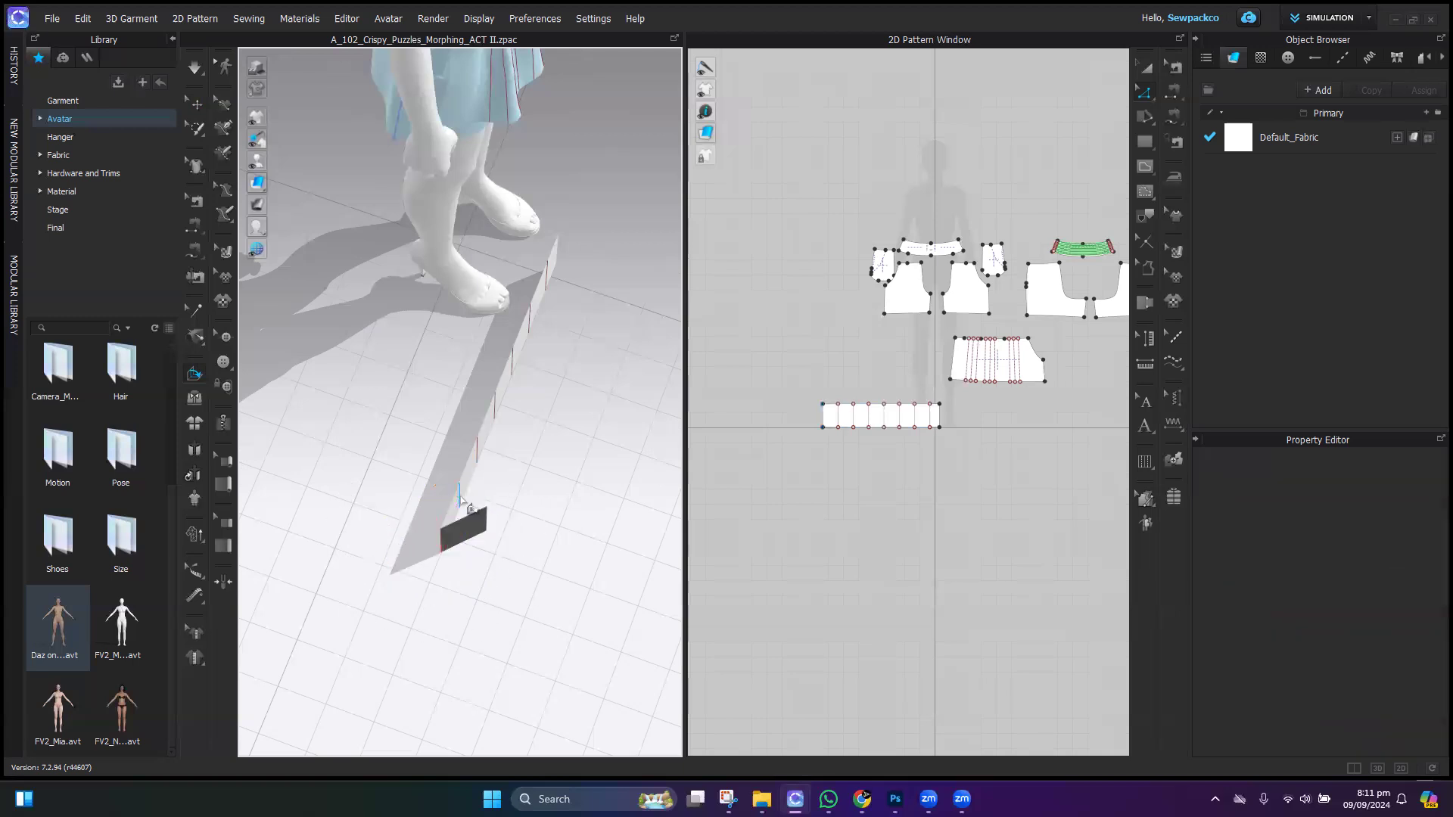
left_click(460, 496)
left_click_drag(428, 470, 482, 470)
left_click(412, 547)
left_click(411, 527)
Step: Fold the rectangle along its four remaining internal lines in alternating directions to complete the accordion
left_click(428, 464)
left_click(427, 463)
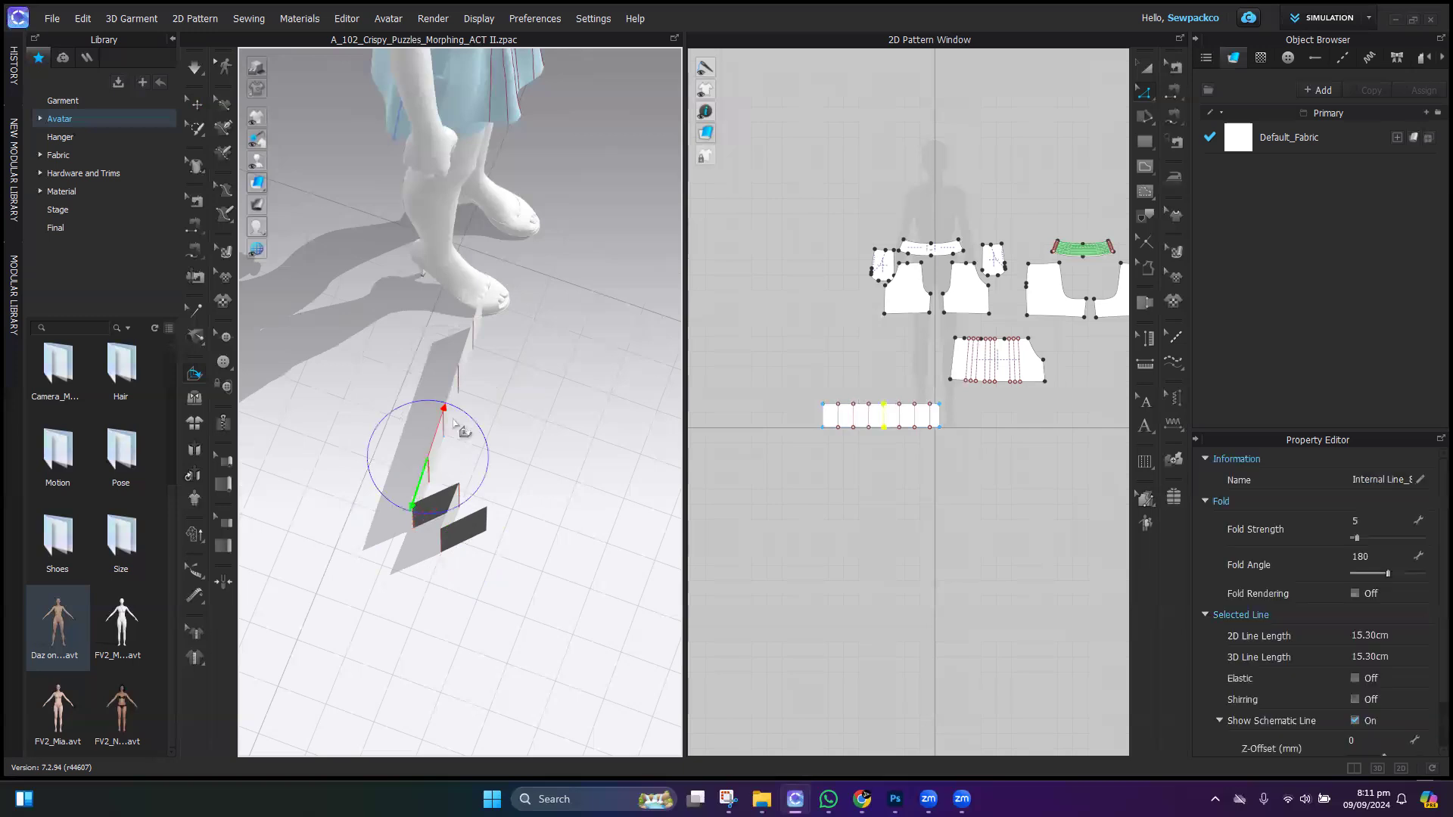
left_click_drag(437, 410, 338, 546)
left_click(384, 503)
left_click(384, 499)
left_click(486, 464)
left_click(412, 453)
left_click(358, 483)
left_click(367, 476)
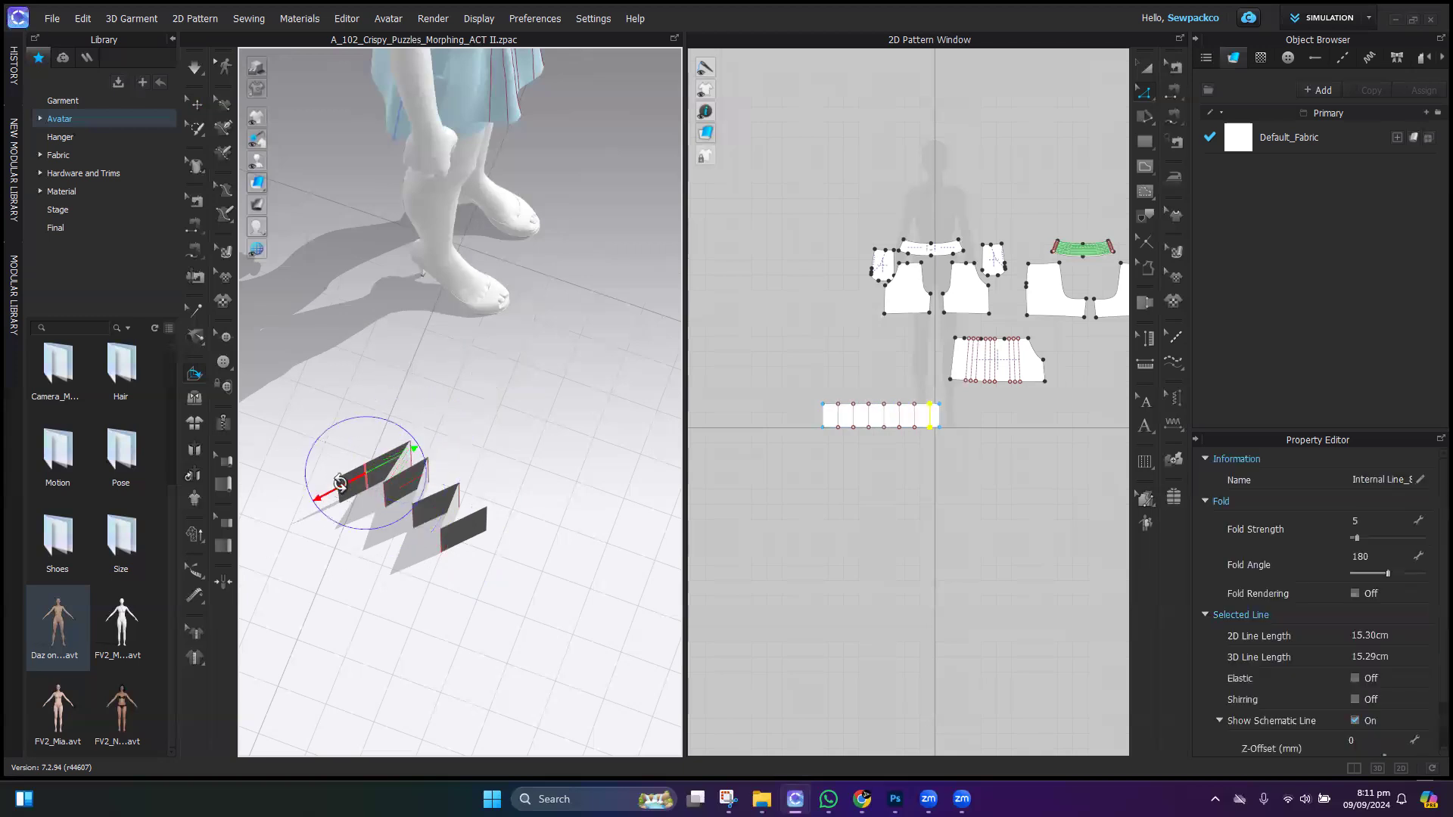
left_click_drag(321, 482, 411, 404)
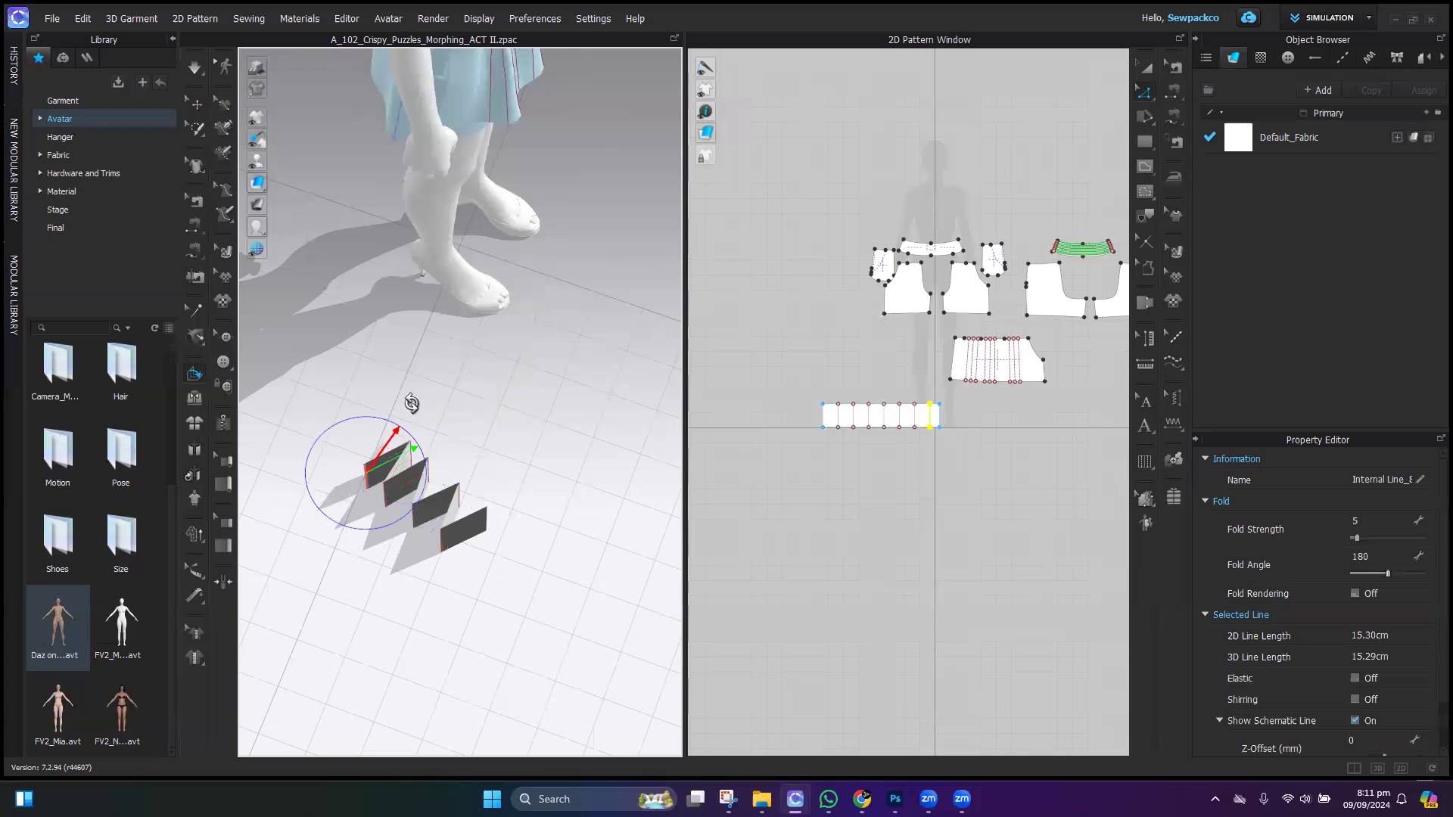
left_click(482, 431)
Step: Select the folded rectangle in 3D and apply Strengthen to it
scroll(390, 518, "up", 4)
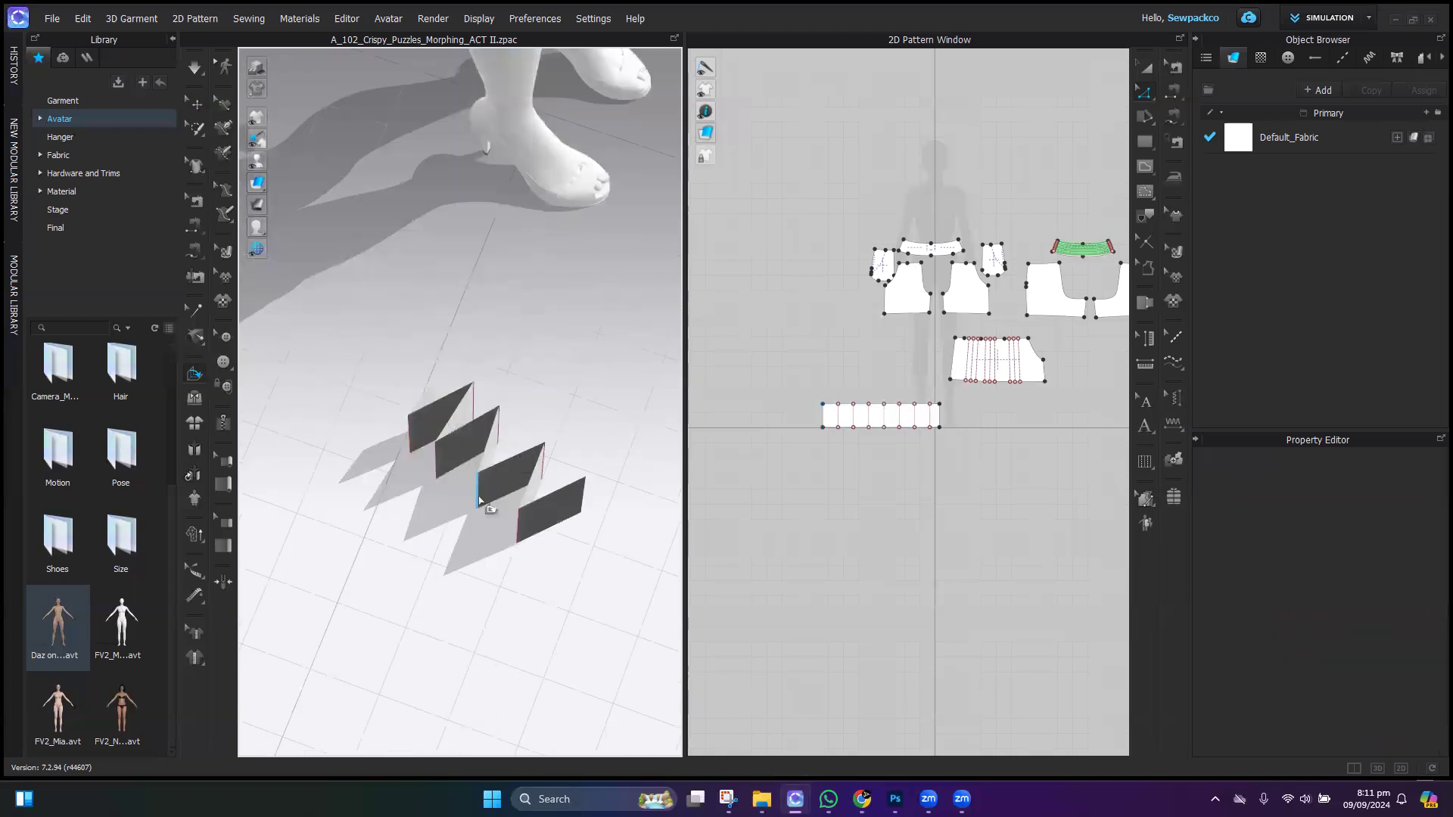
scroll(525, 503, "up", 4)
left_click(1143, 68)
scroll(500, 470, "down", 4)
right_click(522, 471)
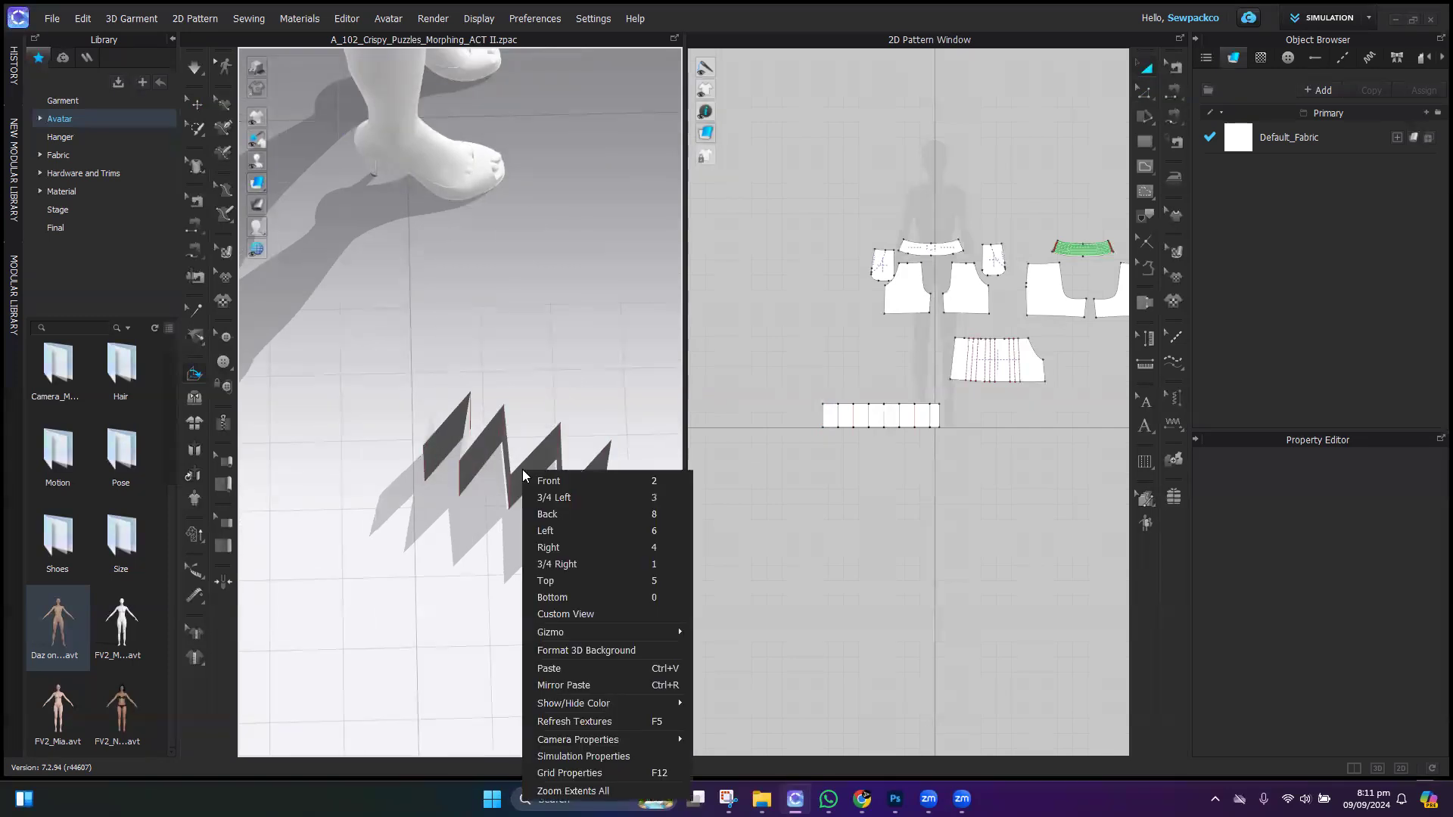
left_click(197, 101)
left_click(543, 470)
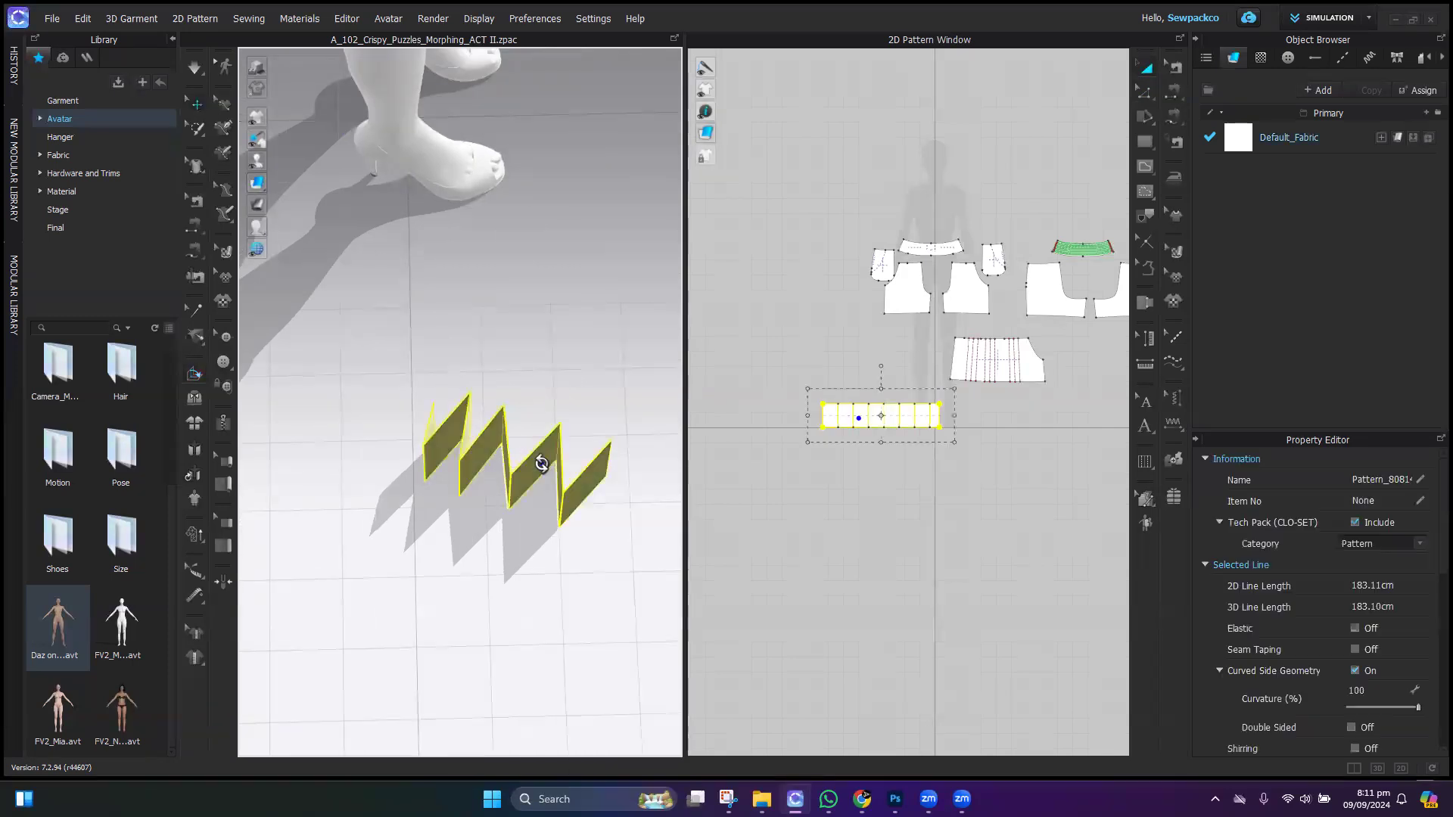
right_click(543, 474)
left_click(624, 144)
Step: Simulate the accordion-folded strip and pull its two ends apart to examine how the folds behave
left_click(500, 556)
right_click_drag(499, 552, 451, 530)
middle_click_drag(408, 452, 752, 574)
left_click(436, 500)
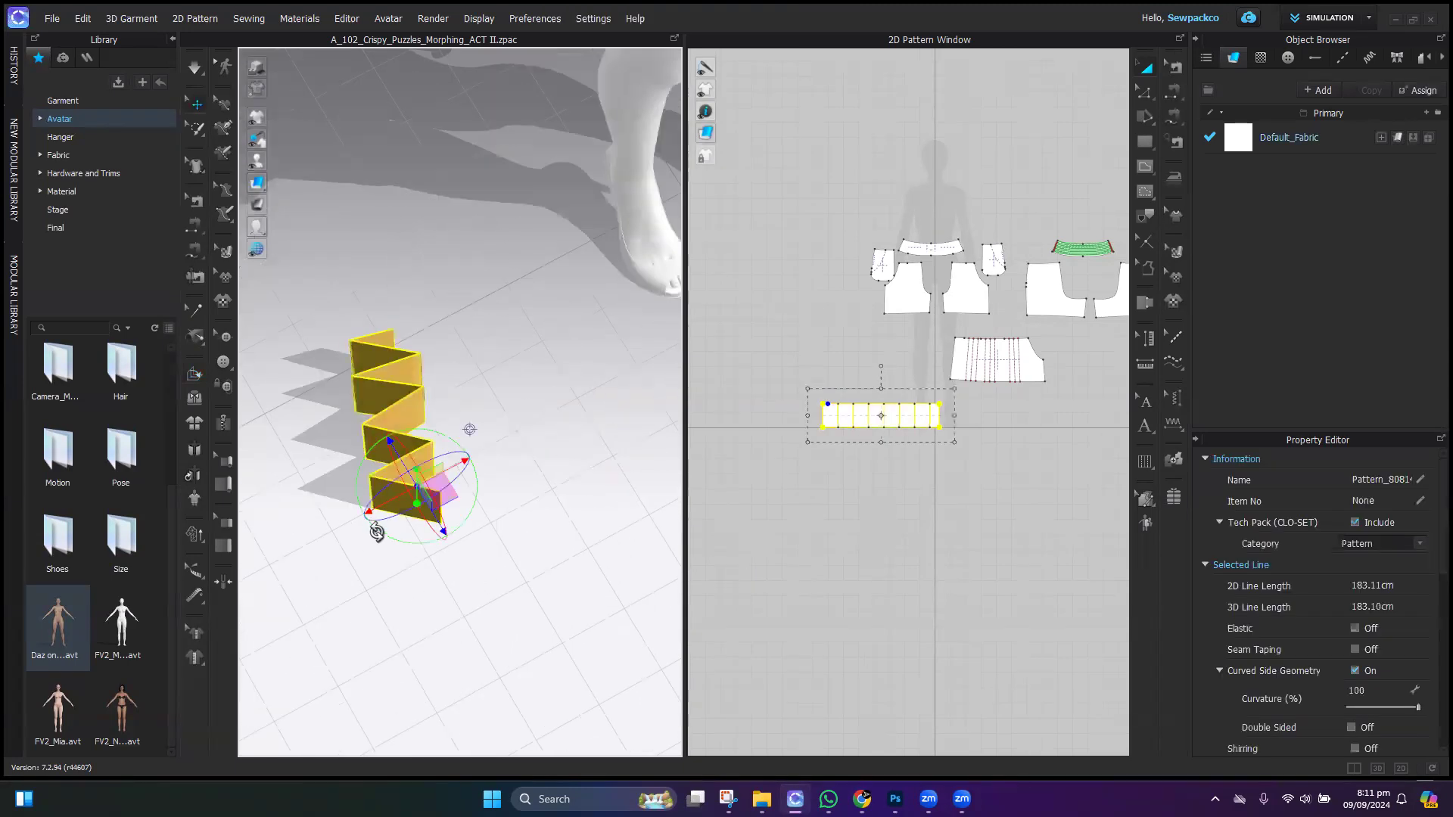
right_click_drag(437, 500, 454, 602)
left_click_drag(422, 557, 465, 492)
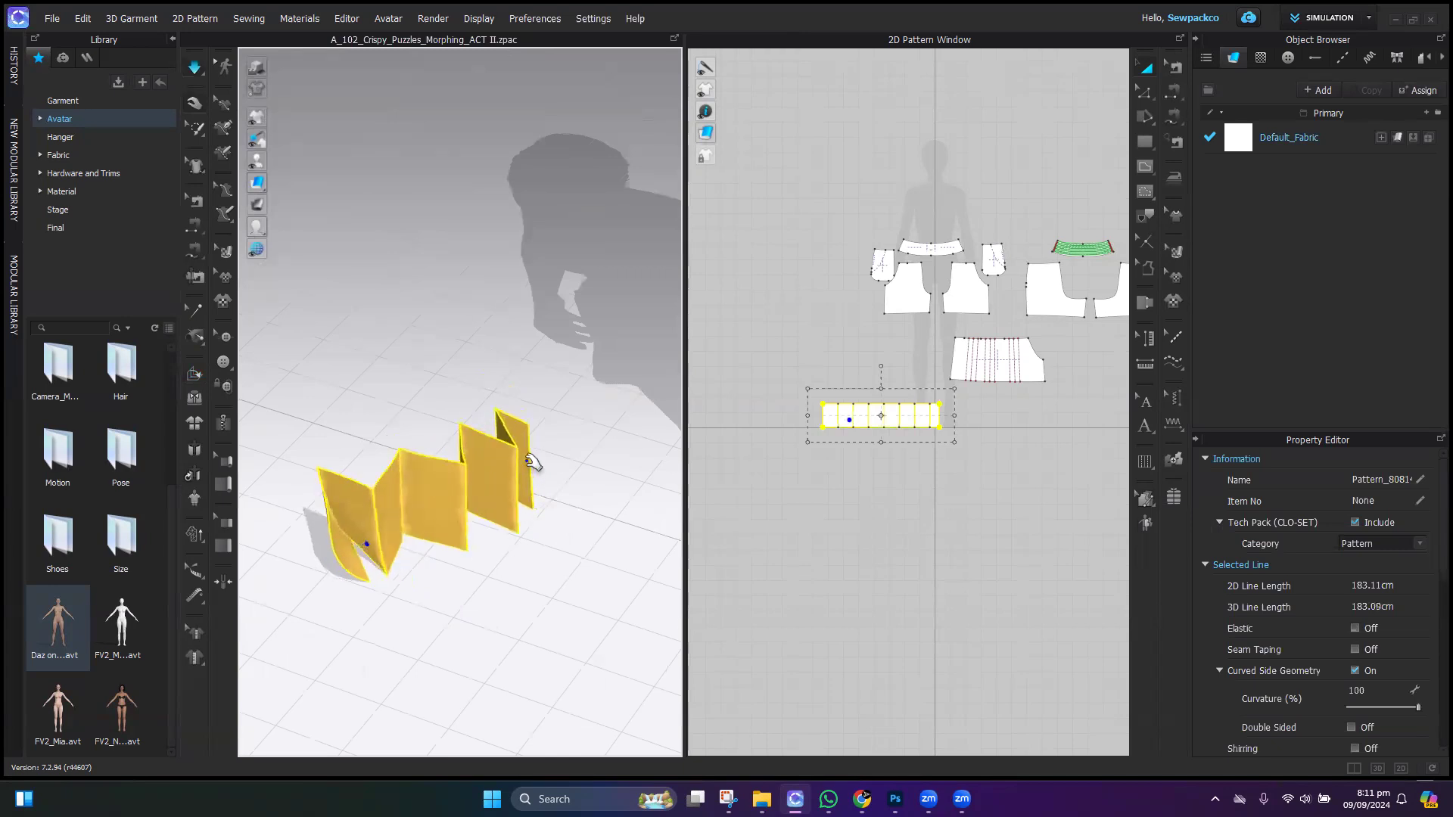
left_click_drag(530, 459, 595, 453)
left_click_drag(346, 565, 295, 566)
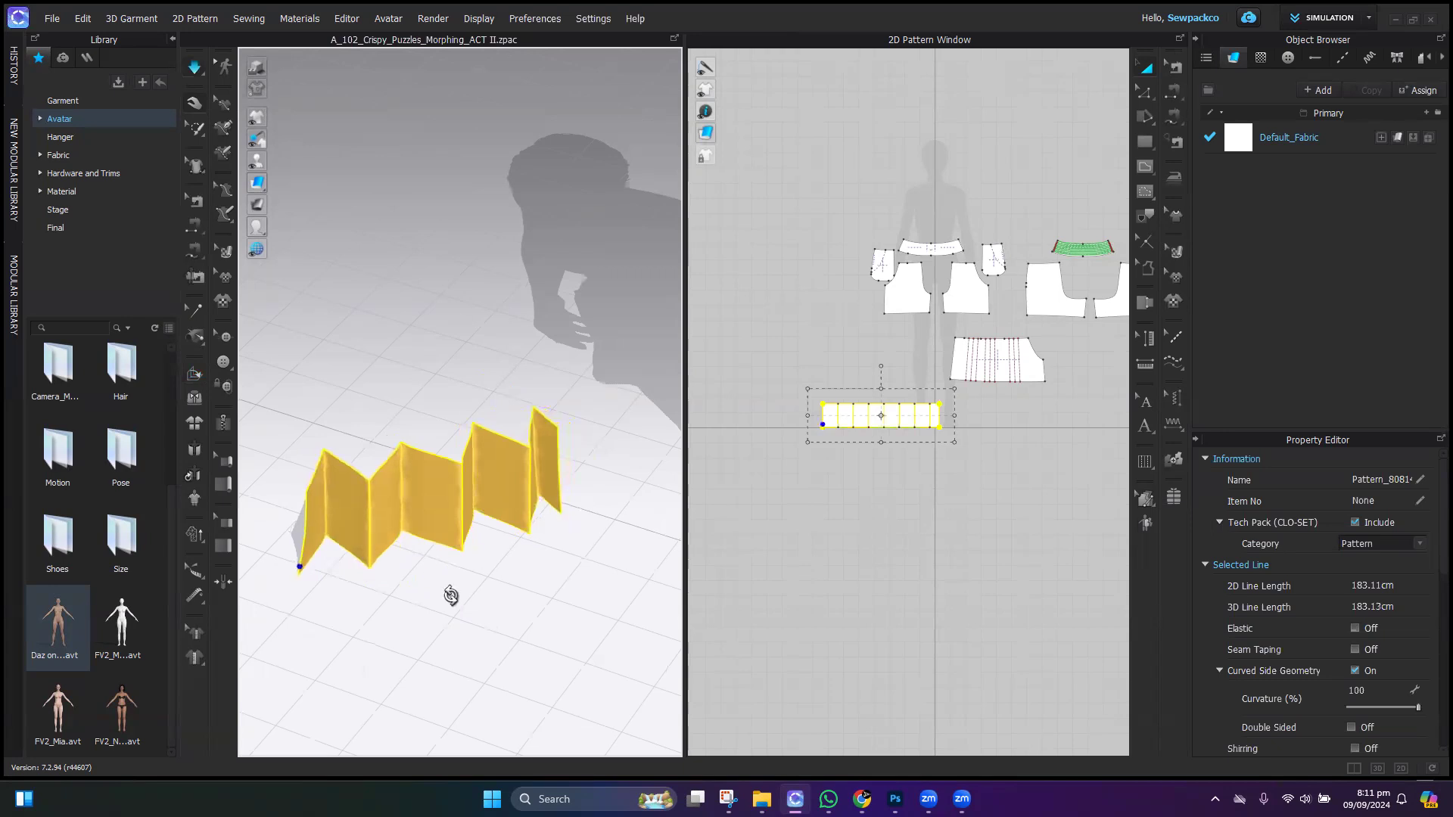
right_click_drag(451, 596, 596, 651)
right_click_drag(394, 619, 464, 584)
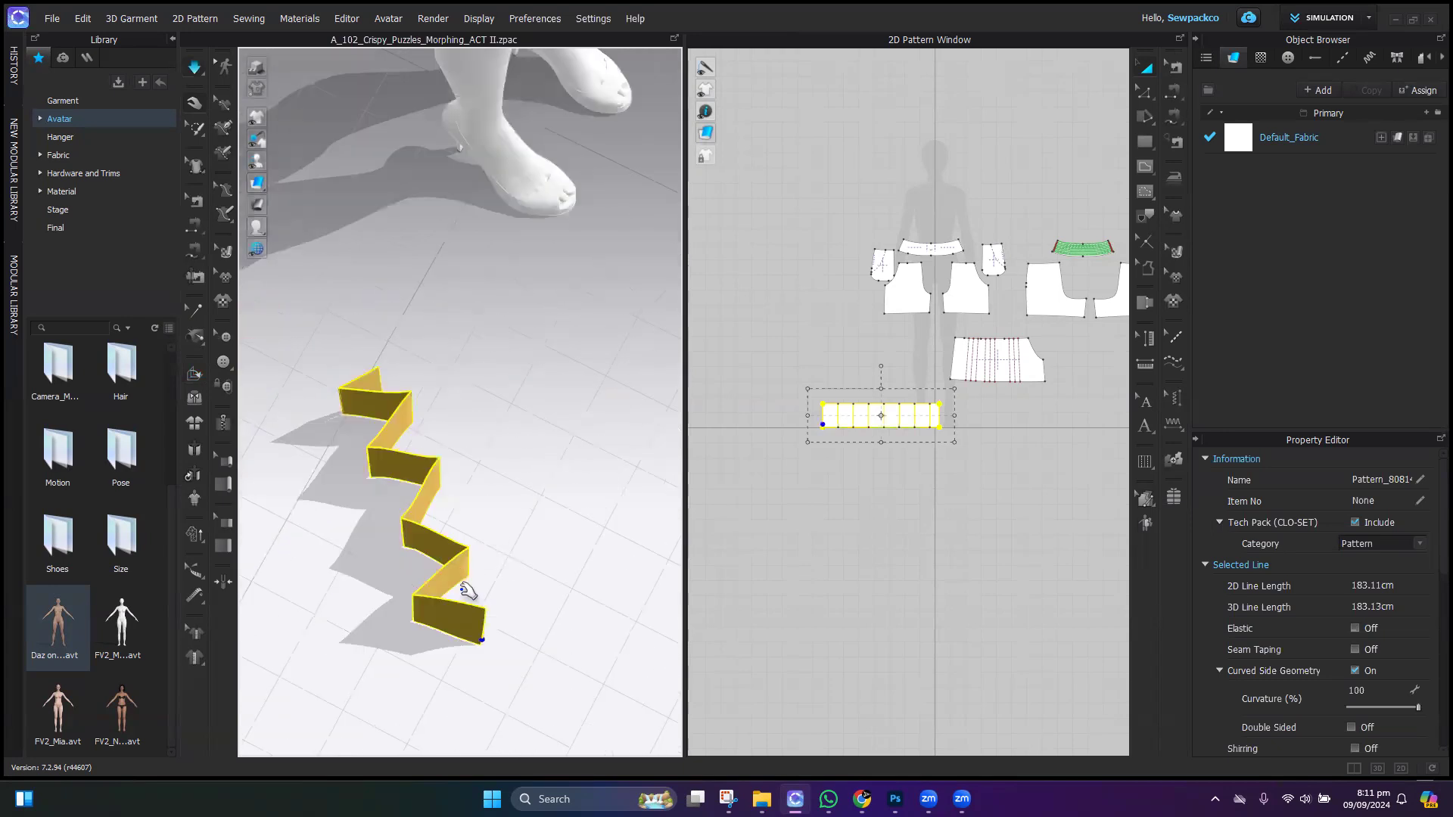
Step: Select all seven internal lines of the rectangle and set their fold angle to 180
left_click(1144, 91)
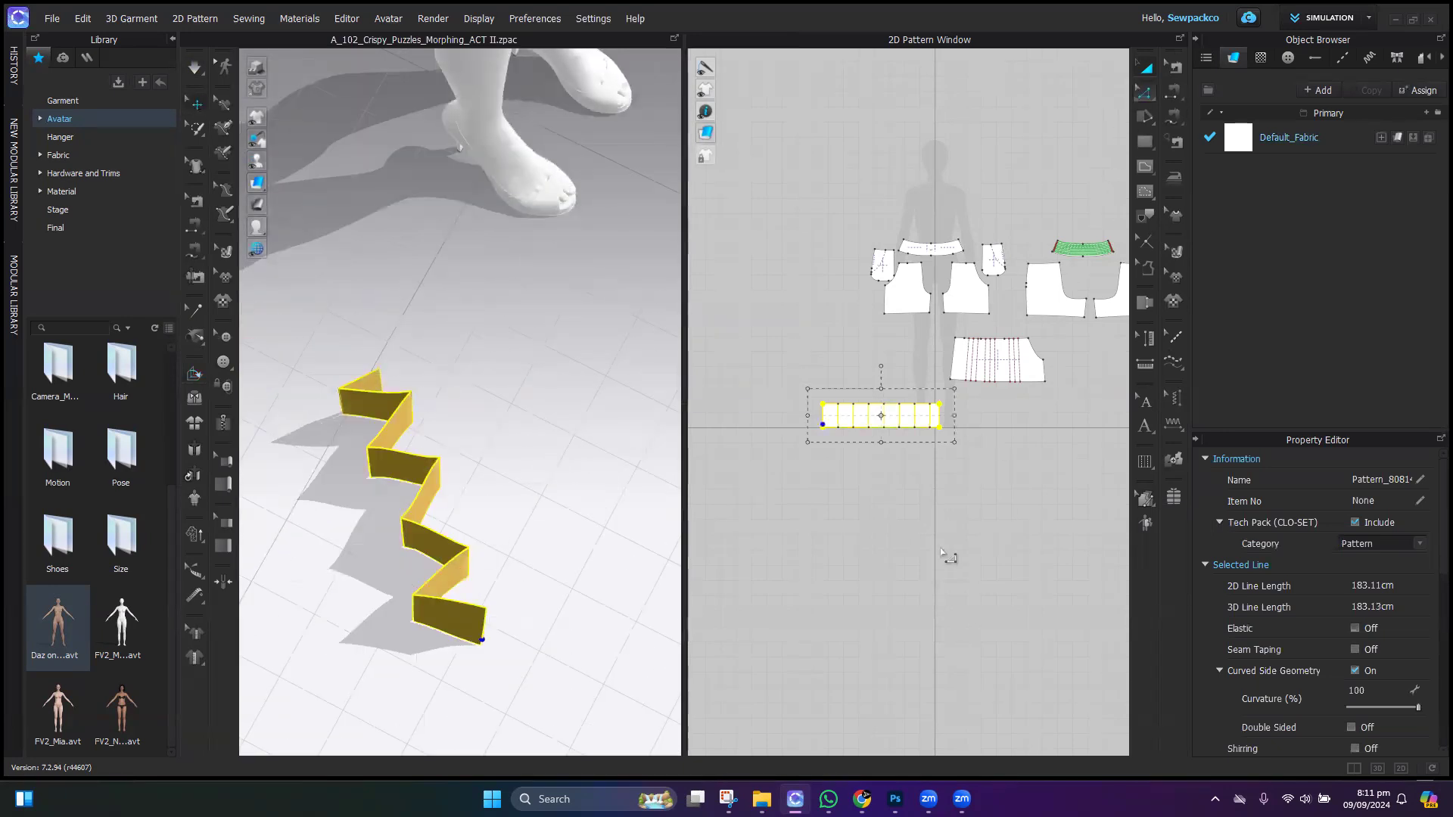
left_click(839, 417)
left_click(869, 423, "shift")
left_click(883, 421, "shift")
left_click(899, 421, "shift")
left_click(913, 423, "shift")
left_click(928, 424, "shift")
left_click(940, 426, "shift")
left_click(1389, 558)
type("1")
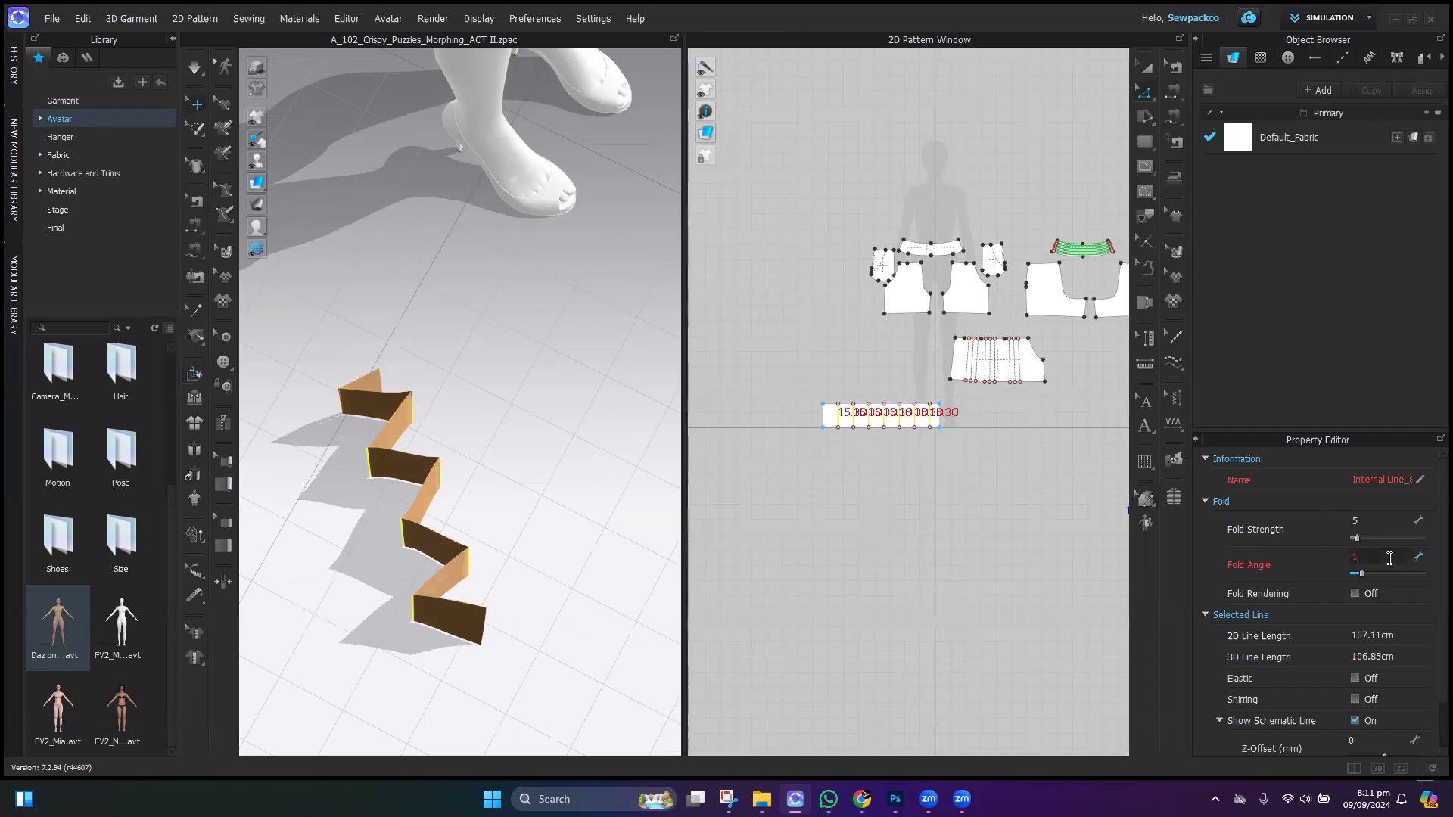
type("80")
key("Return")
Step: Run the simulation to examine the strip with flat fold lines from several angles, and stop it
key("space")
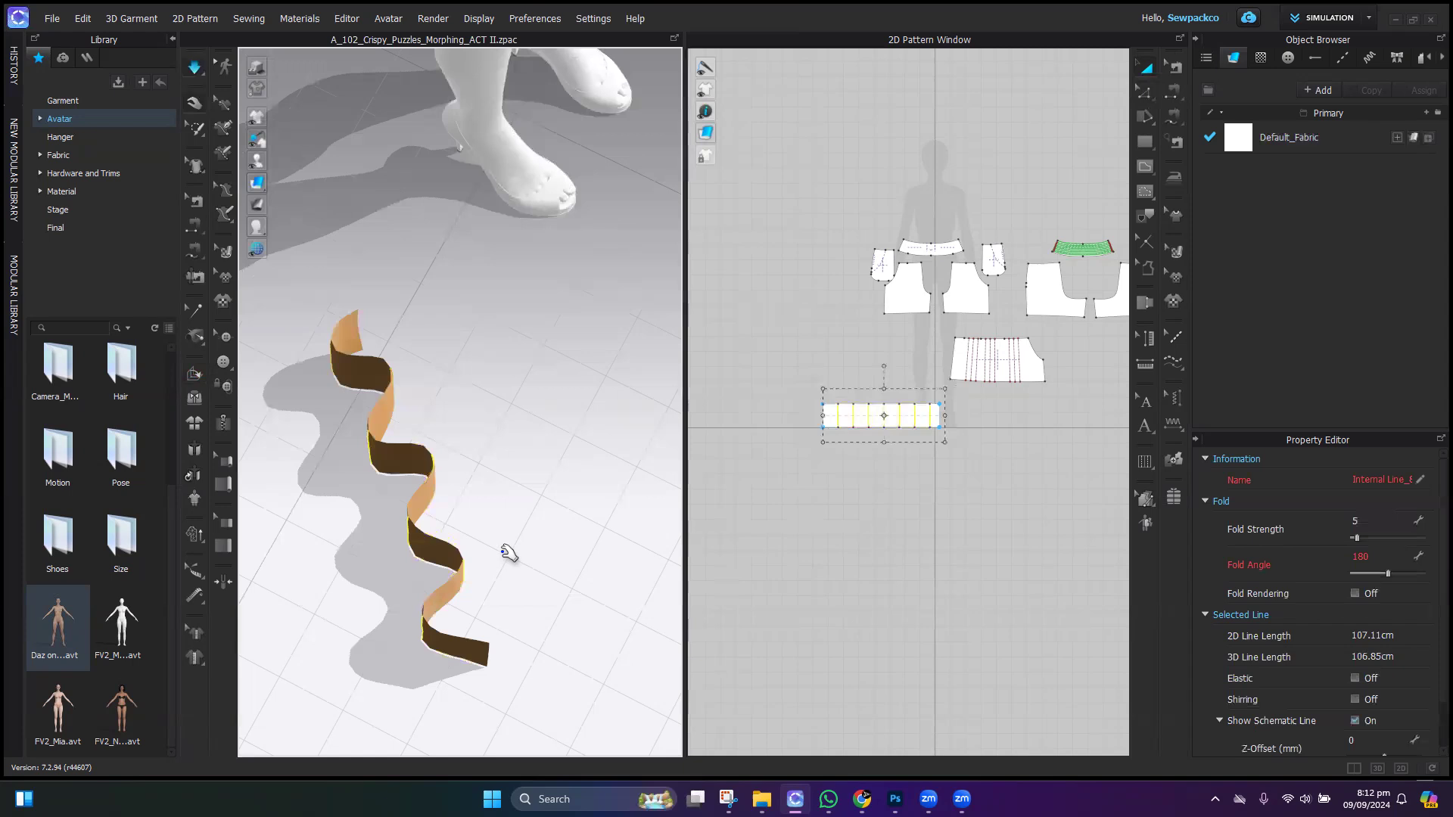
right_click_drag(514, 591, 367, 425)
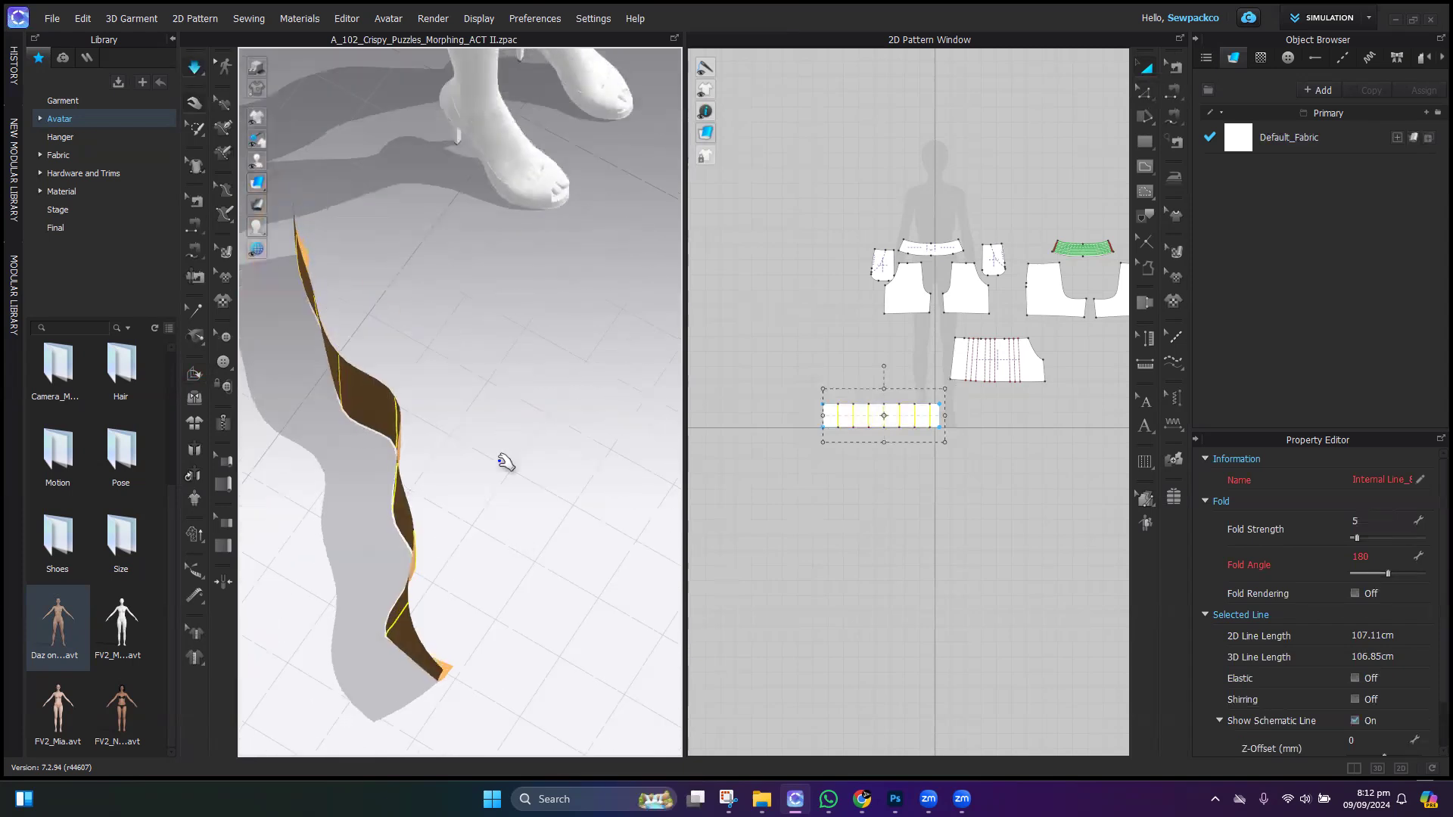
right_click_drag(503, 461, 548, 542)
key("space")
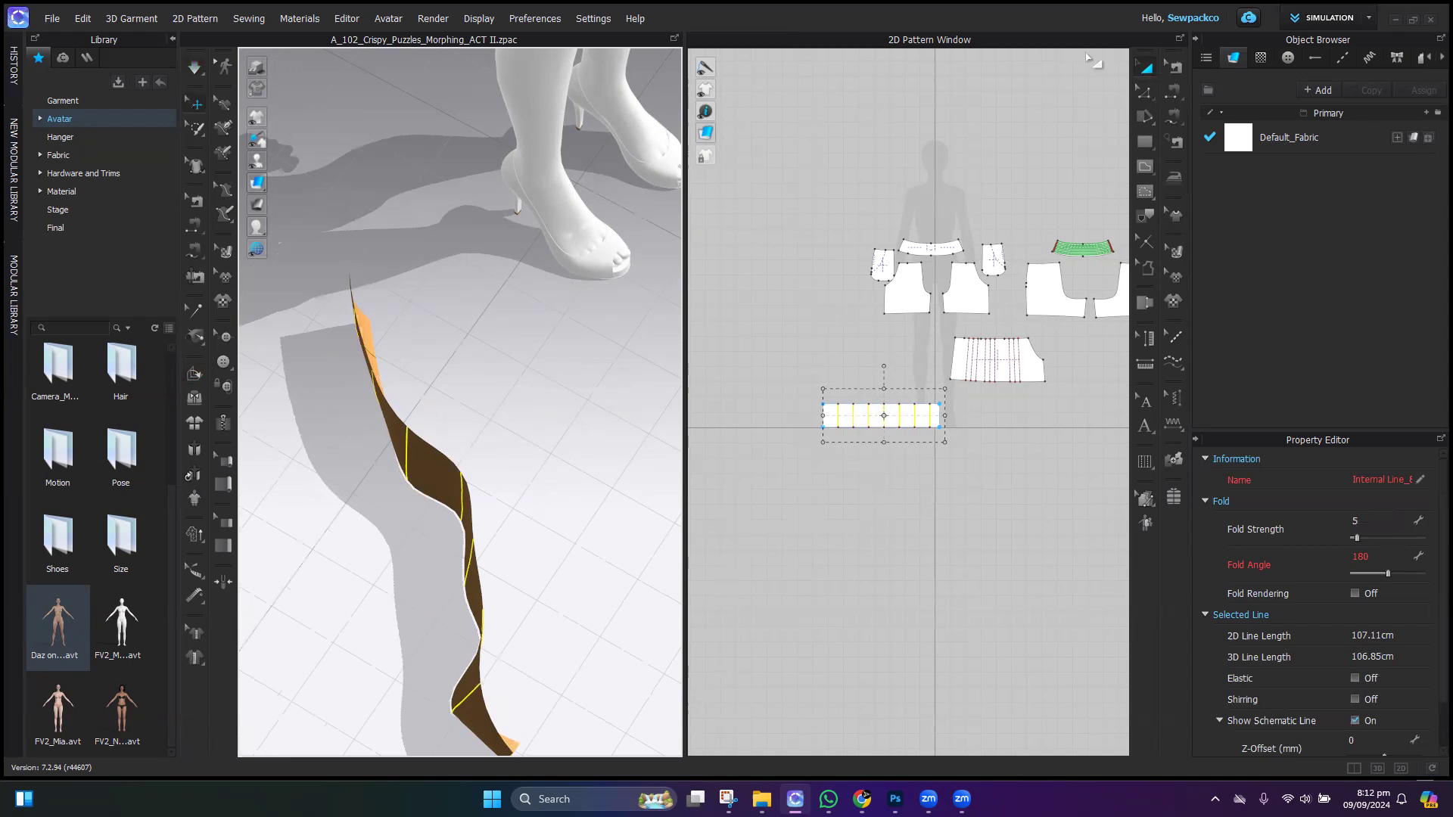
Step: Set the selected lines' fold angle to 10 and simulate the strip briefly
left_click(1381, 561)
key("Return")
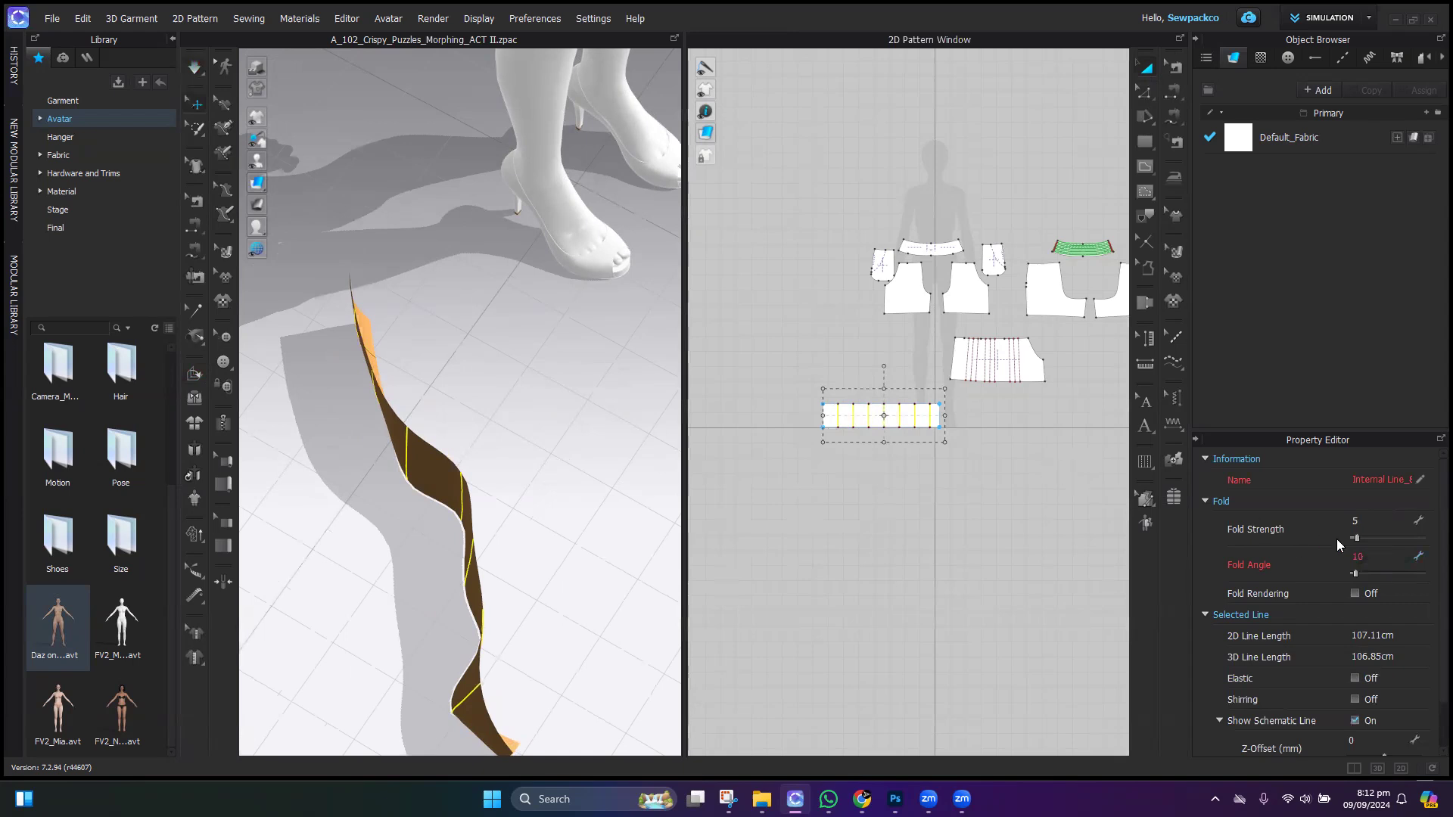
key("space")
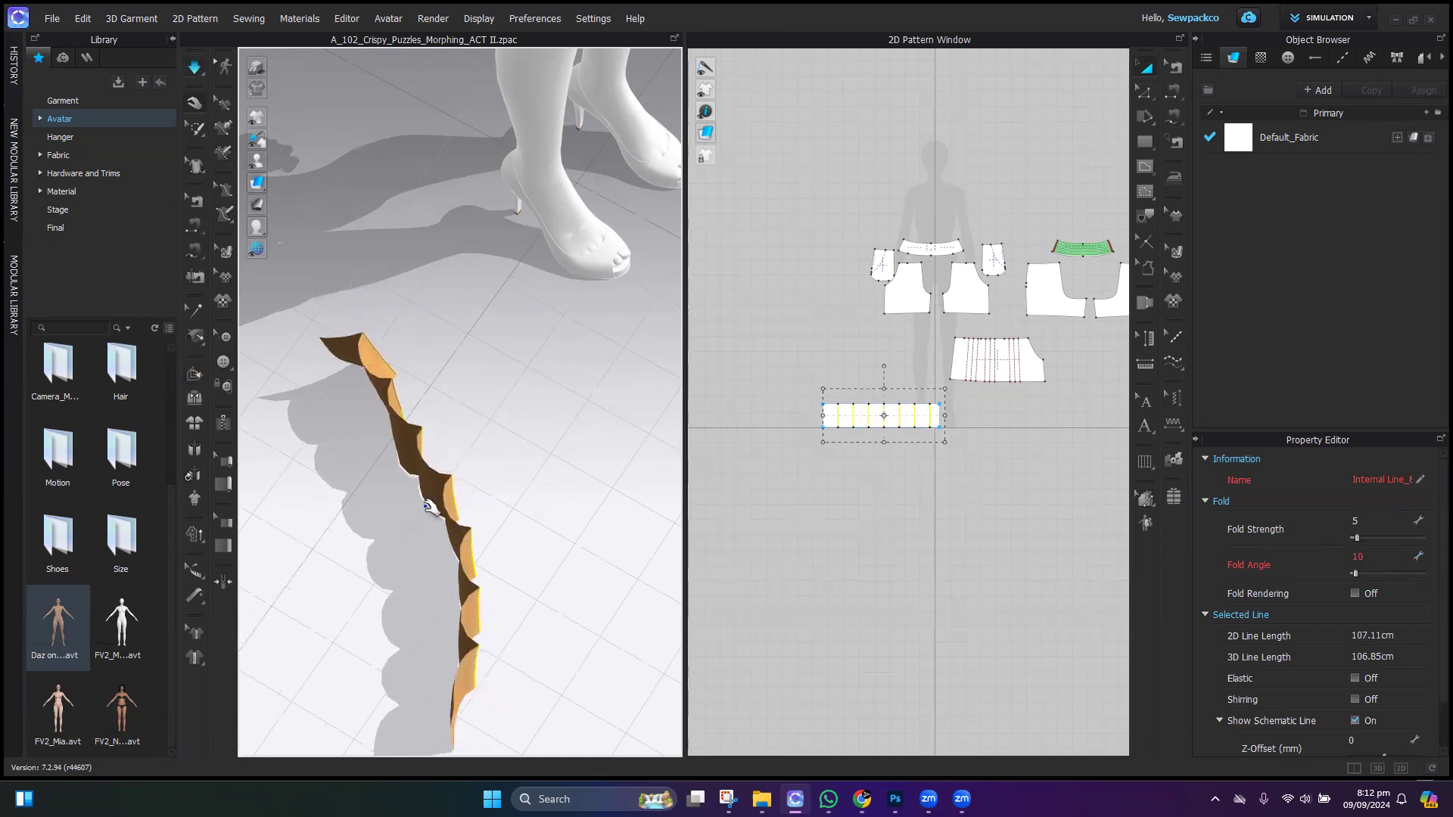
key("space")
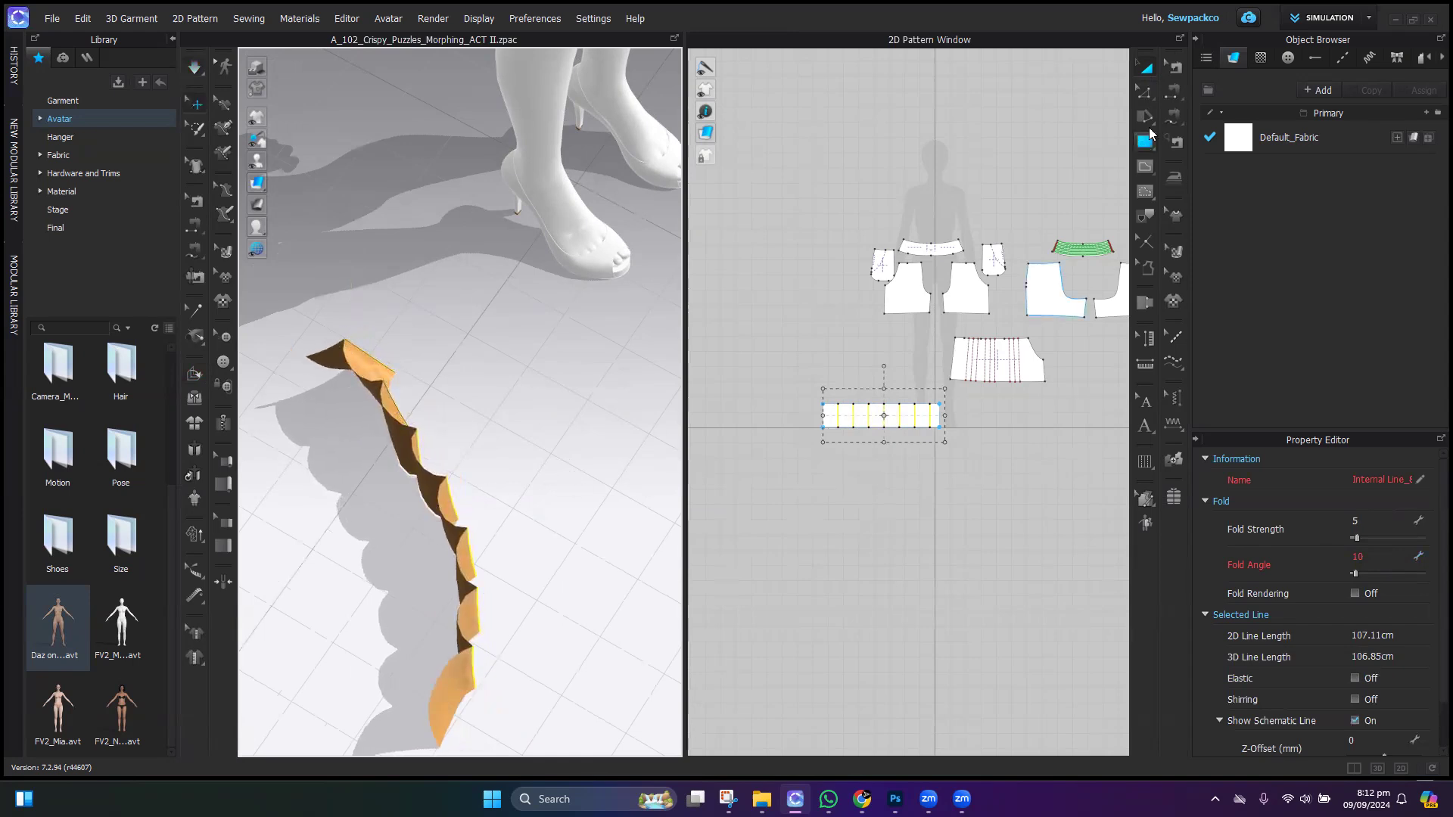
Step: Delete the rectangular demonstration piece
left_click(439, 489)
key("Delete")
Step: Select the pleated front panel on the avatar's shorts and unfreeze it
middle_click_drag(588, 256, 523, 670)
middle_click_drag(556, 564, 704, 439)
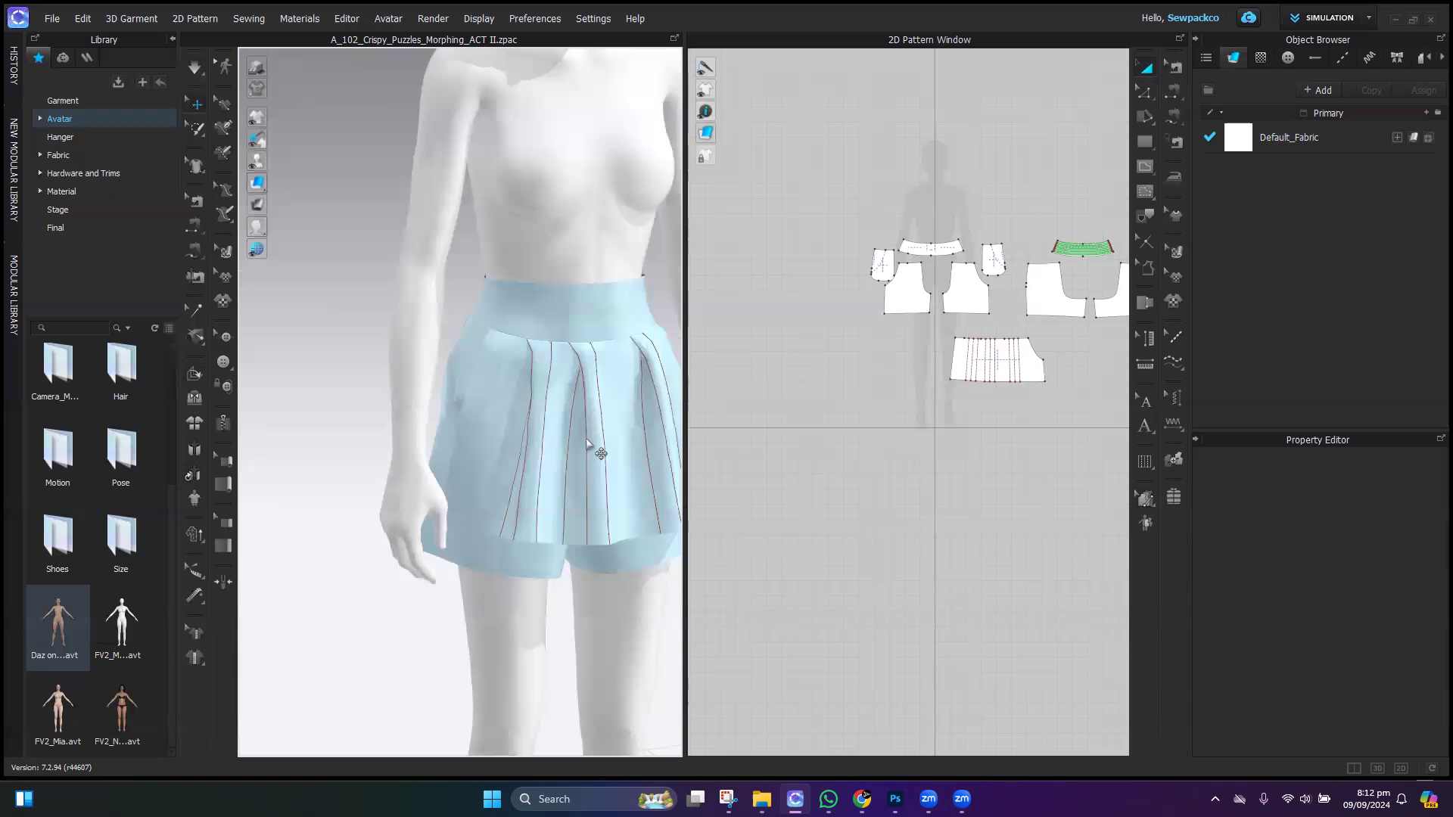
left_click(959, 390)
left_click(584, 417)
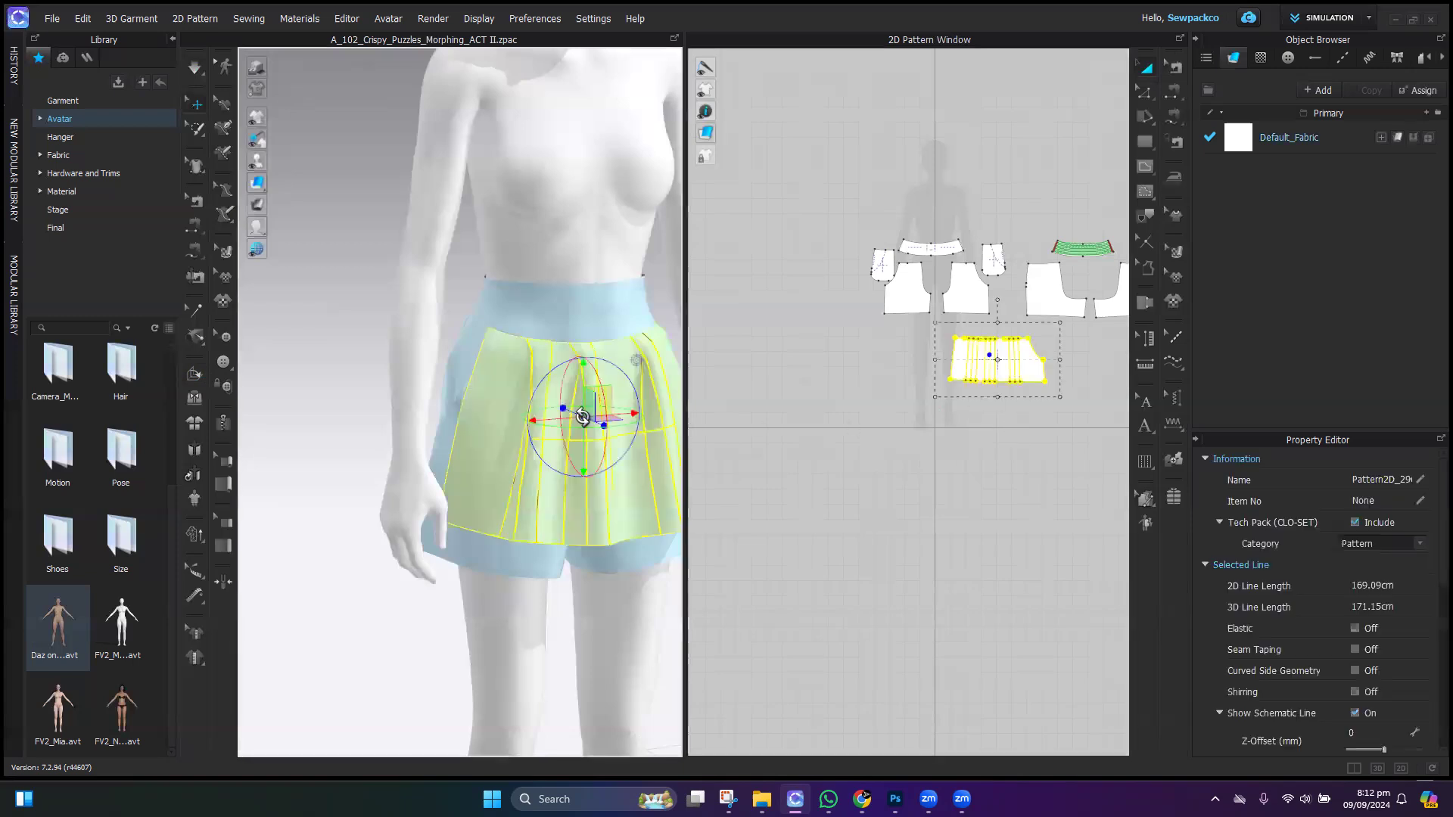
right_click(585, 418)
left_click(654, 112)
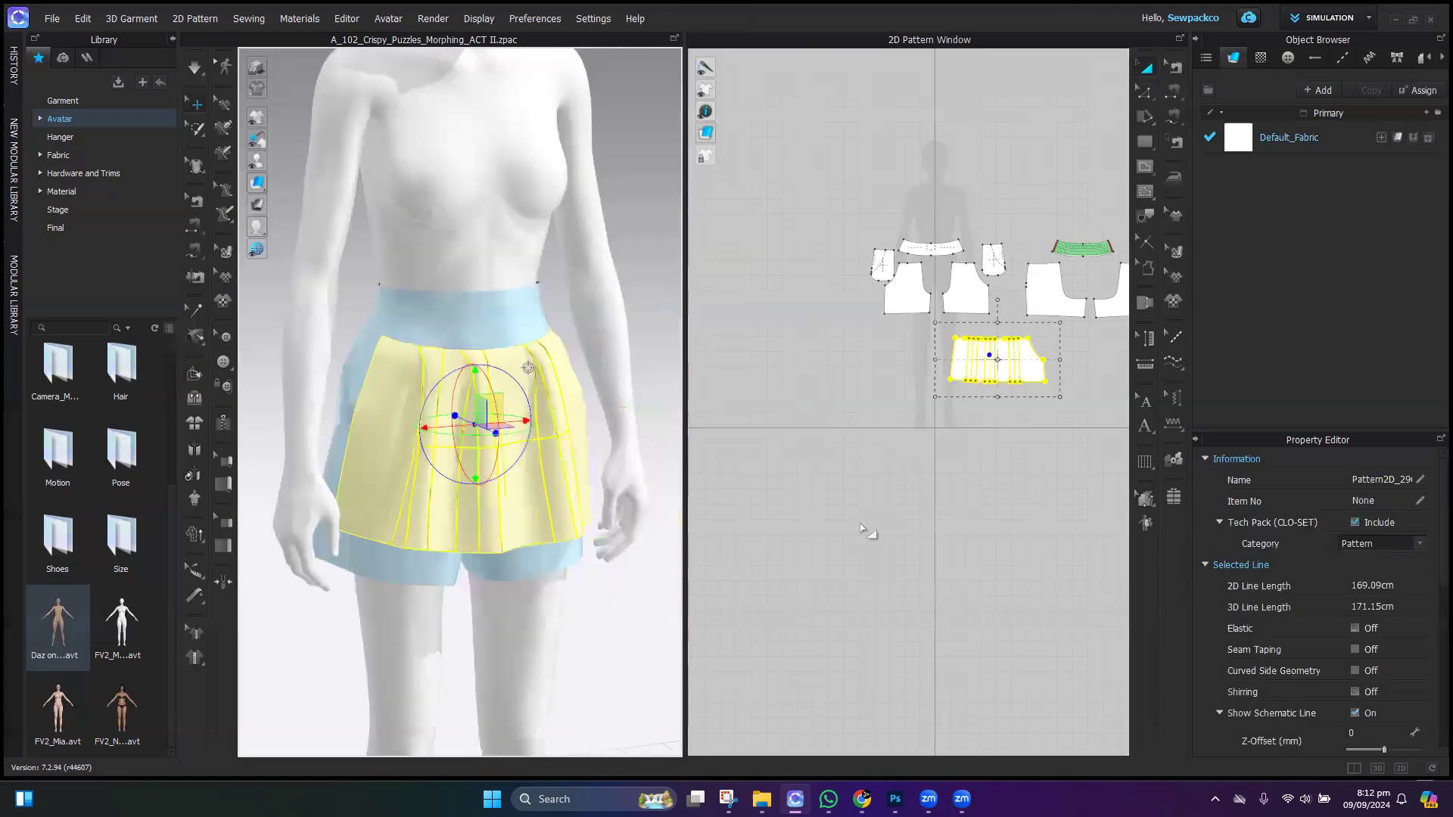
left_click(866, 529)
Step: Strengthen the pleated front panel
scroll(421, 454, "up", 6)
scroll(514, 416, "up", 2)
right_click_drag(513, 418, 520, 462)
left_click(553, 440)
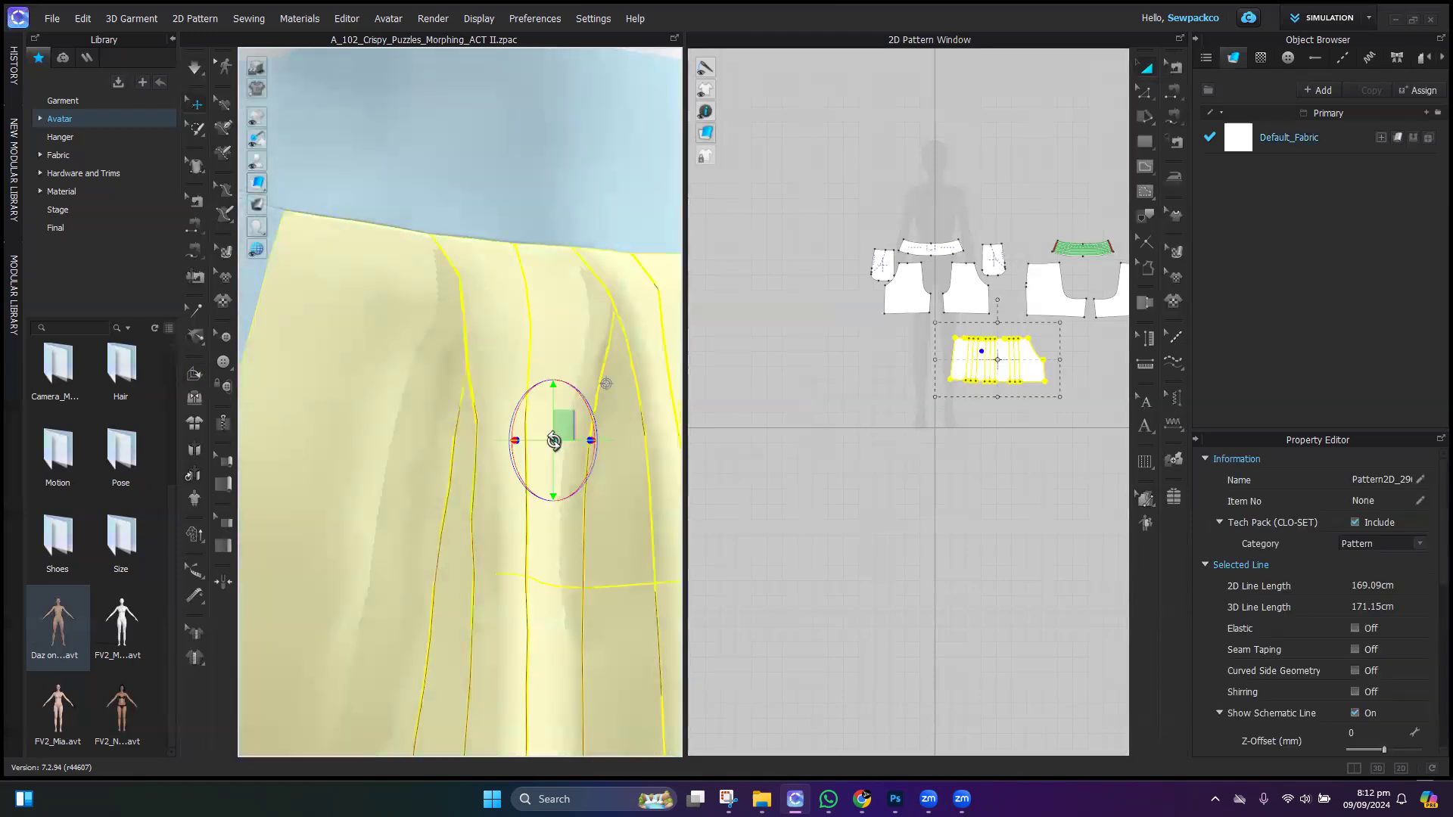
right_click(592, 149)
left_click(602, 146)
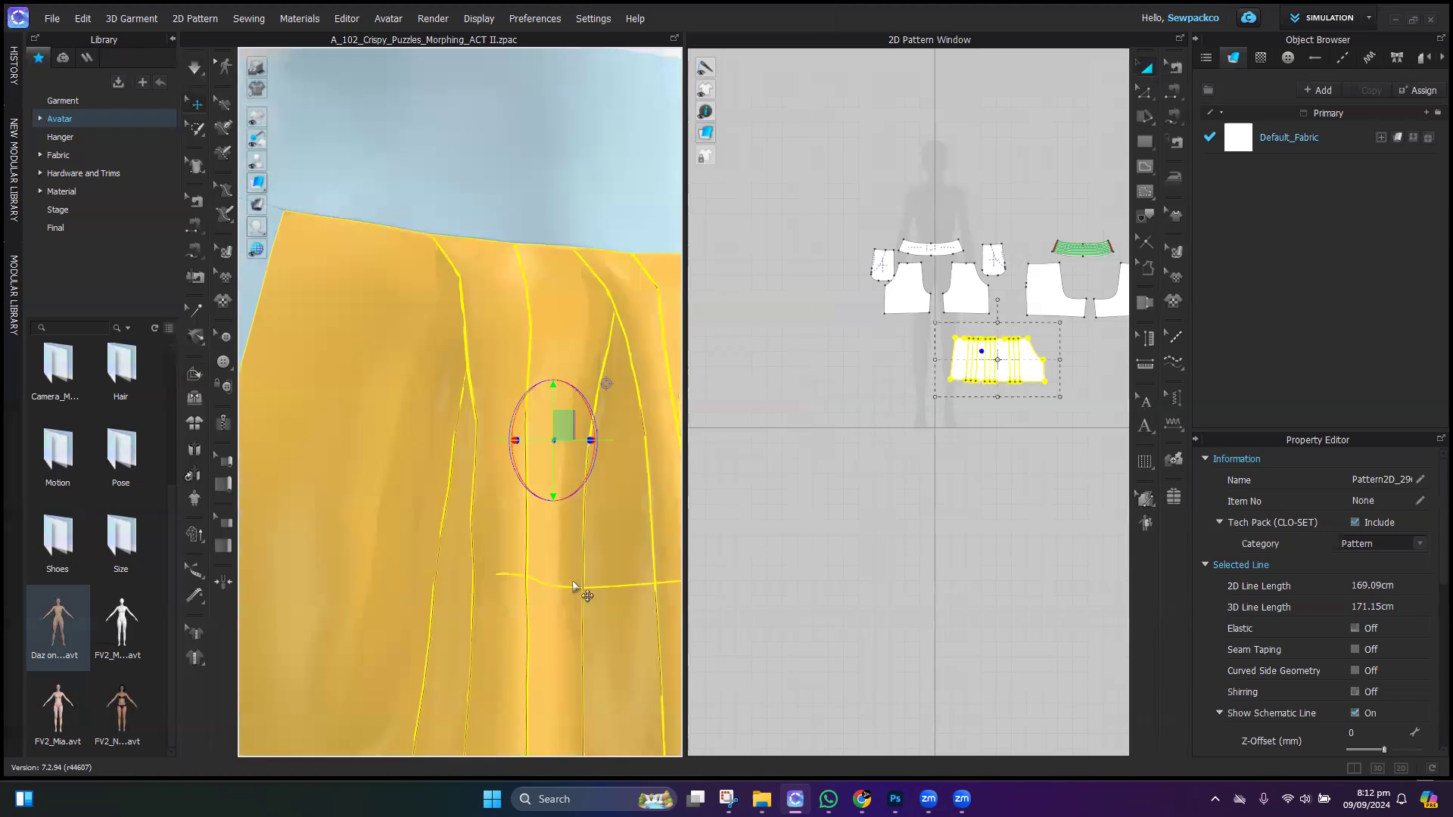
Step: Run the simulation briefly so the strengthened panel drapes over the avatar's hips, and stop it
key("space")
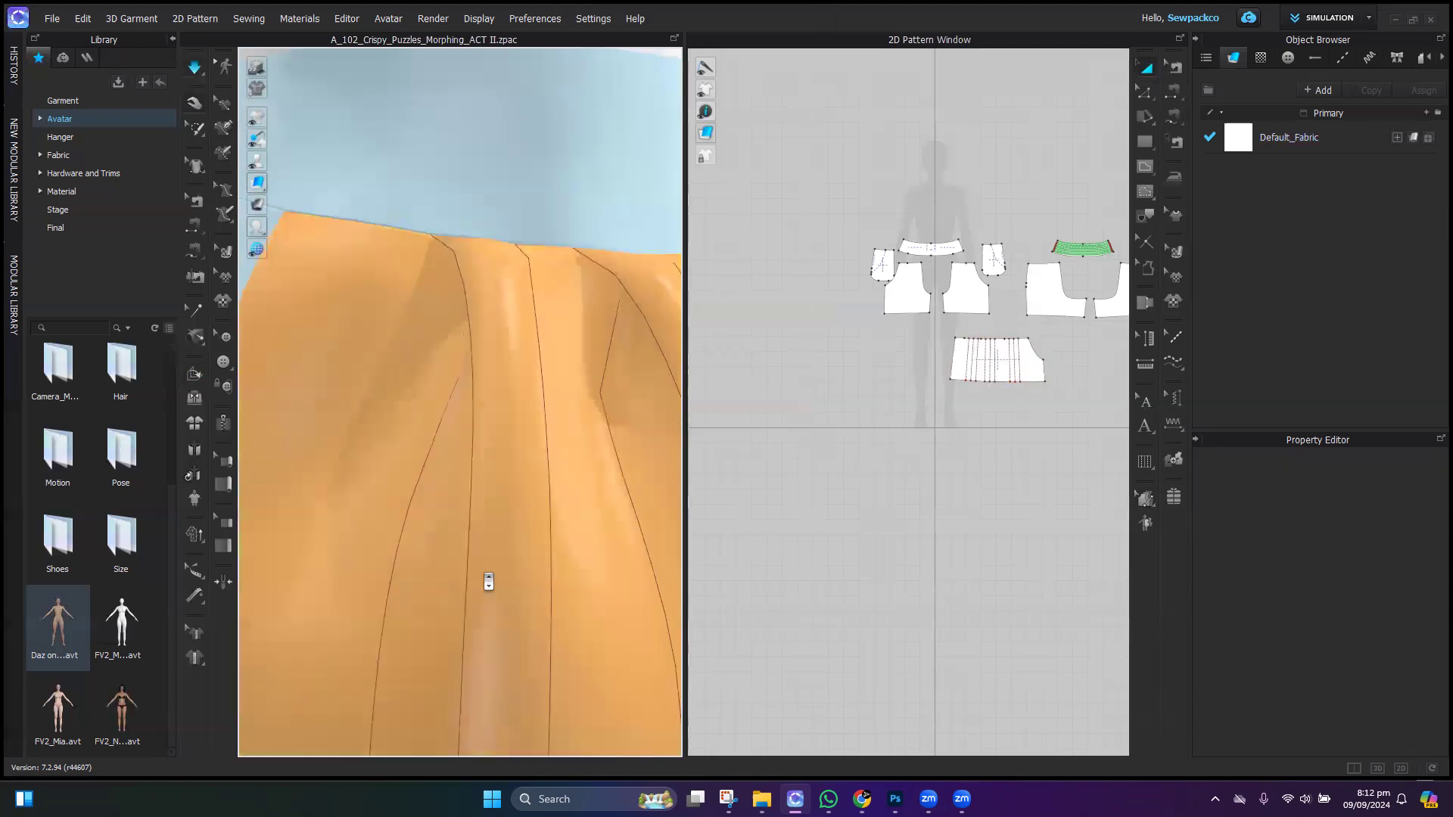
scroll(422, 502, "down", 2)
scroll(422, 502, "down", 2)
mouse_move(534, 515)
right_mouse_down()
mouse_move(431, 522)
mouse_move(560, 521)
right_mouse_up()
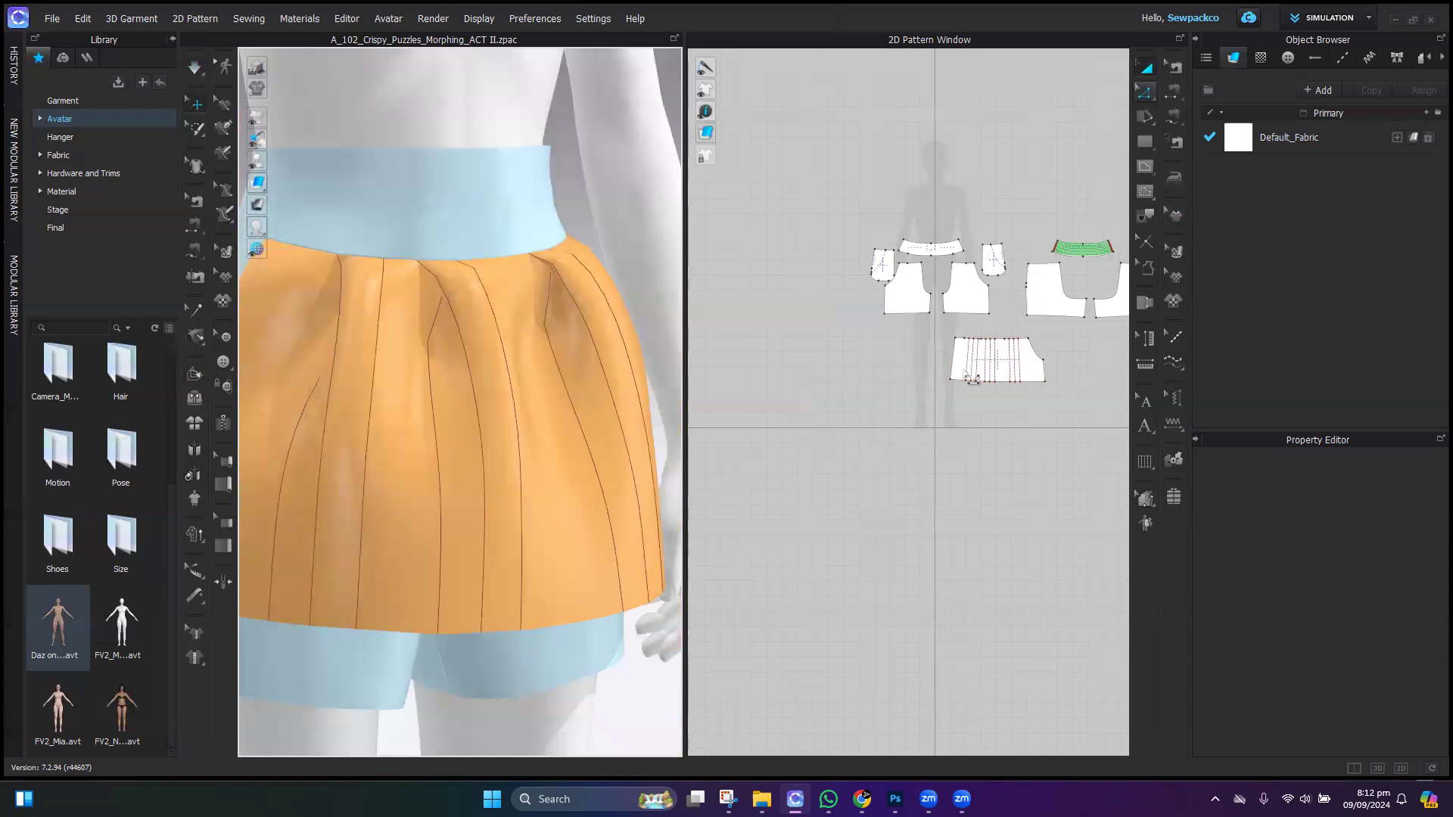
Step: Start the simulation and set the fold angle of the leftmost pleat line on the front panel to 265
scroll(973, 378, "up", 4)
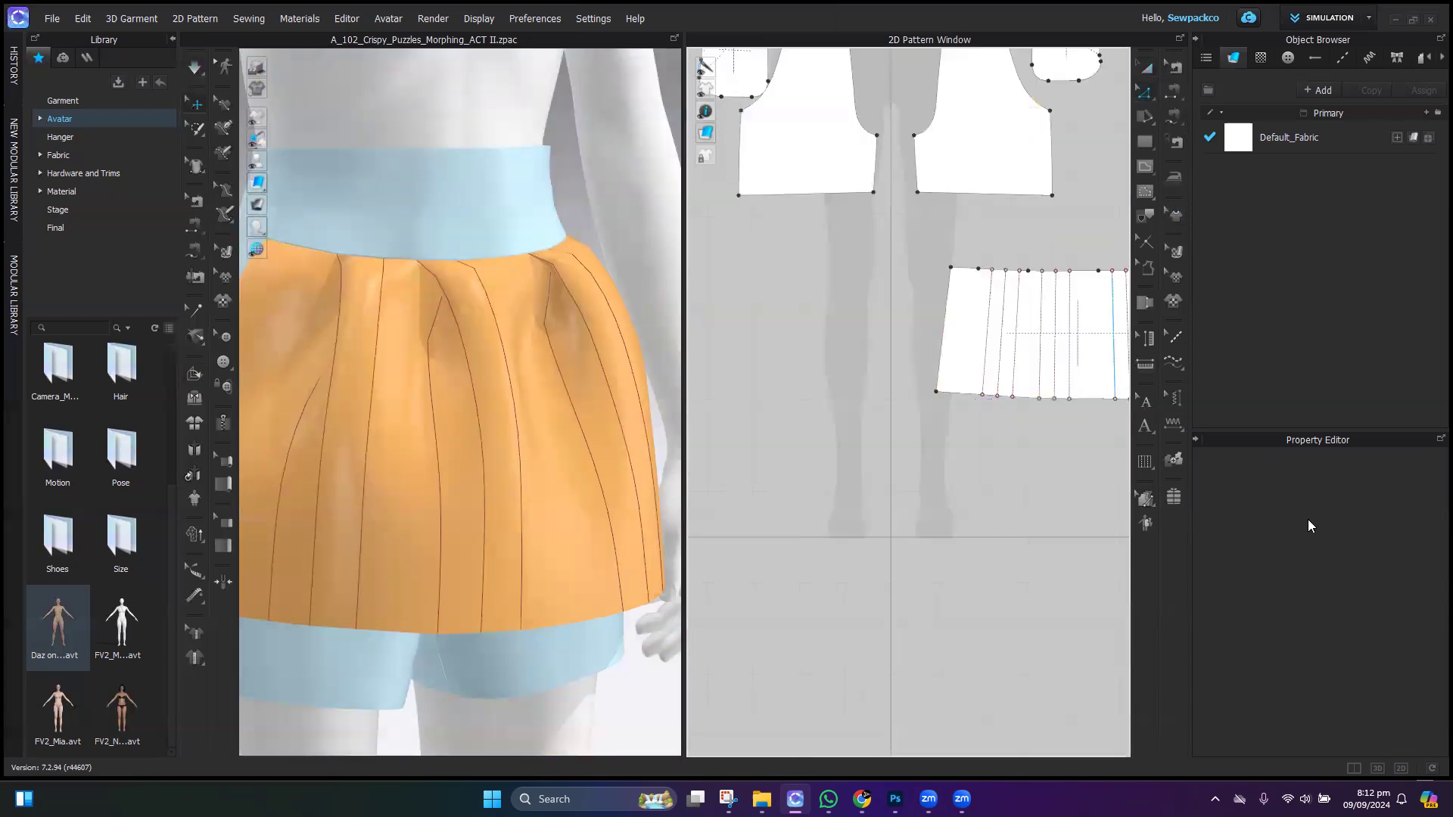
left_click(987, 344)
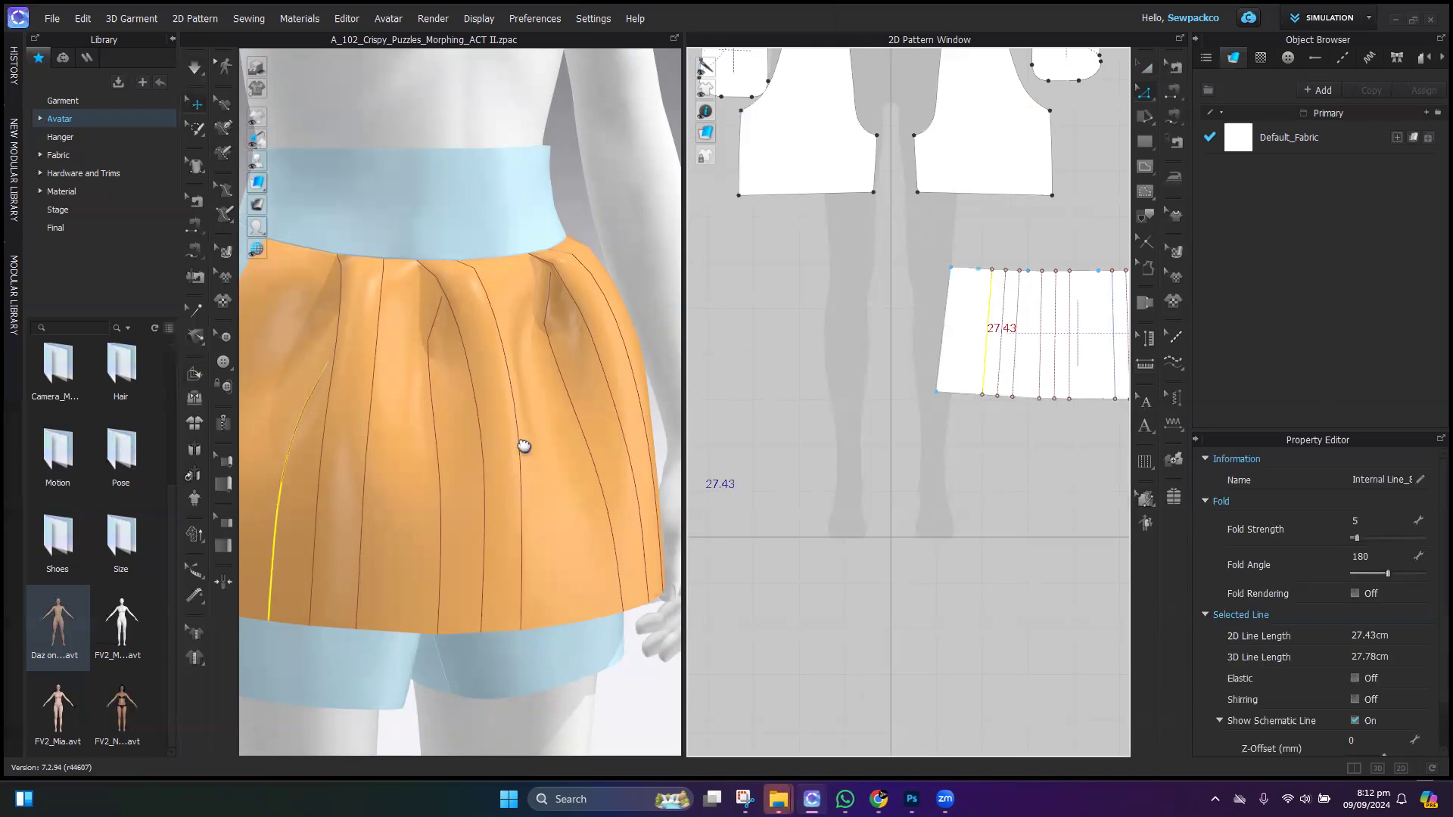
middle_click_drag(522, 445, 646, 492)
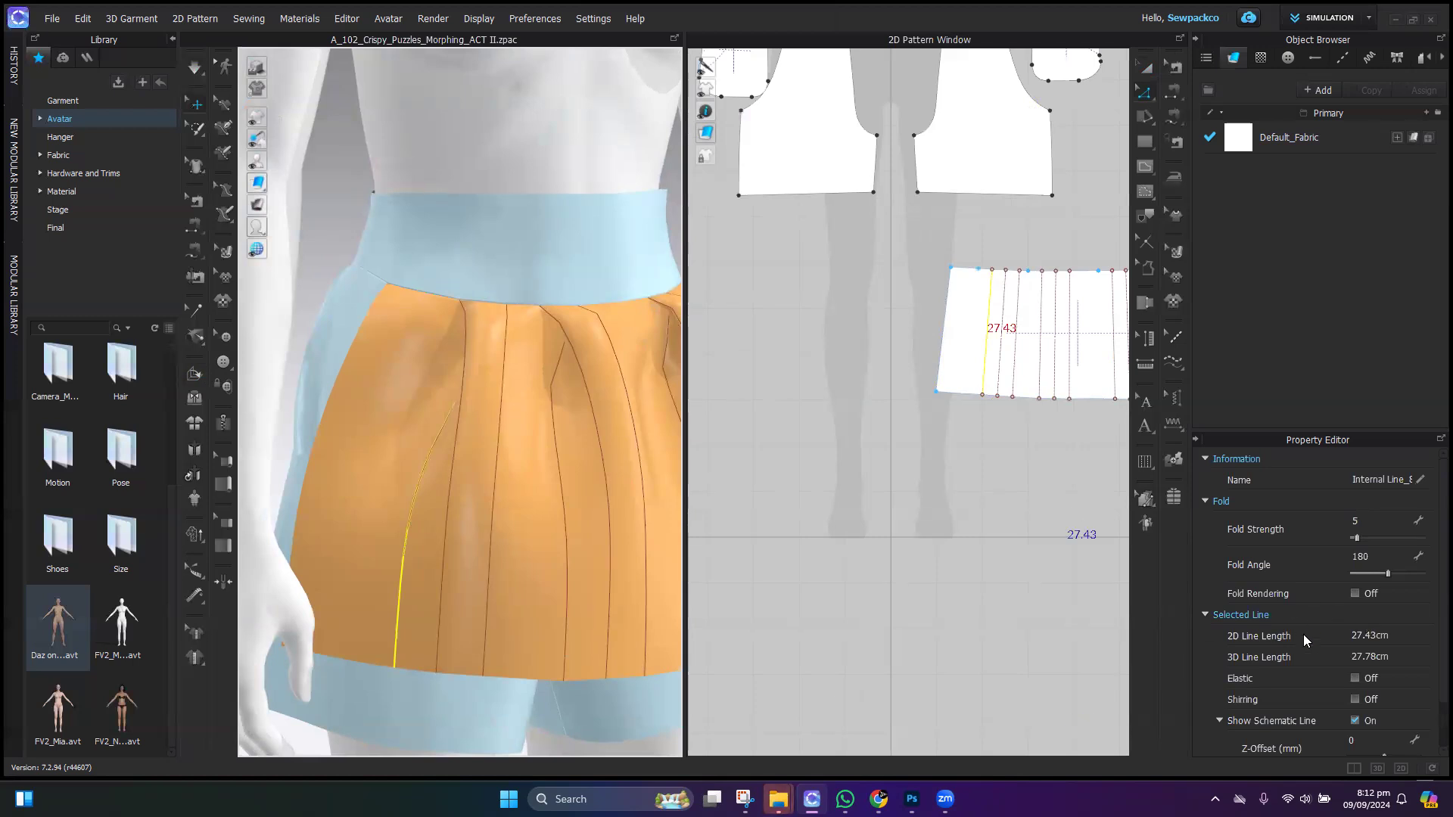
middle_click_drag(1026, 370, 935, 429)
scroll(938, 433, "up", 3)
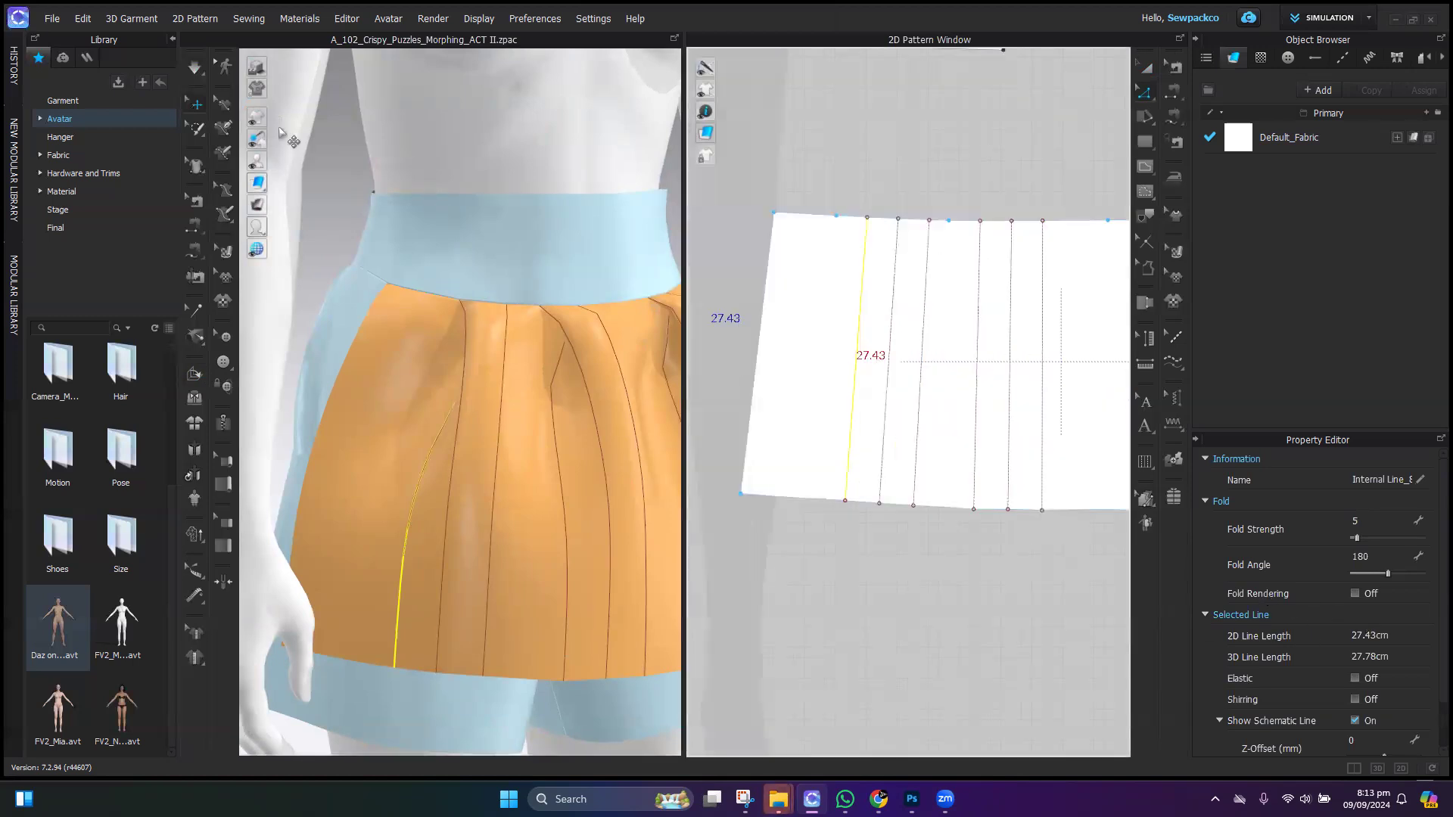
left_click(192, 68)
mouse_move(1388, 573)
left_mouse_down()
mouse_move(1378, 580)
mouse_move(1403, 580)
left_mouse_up()
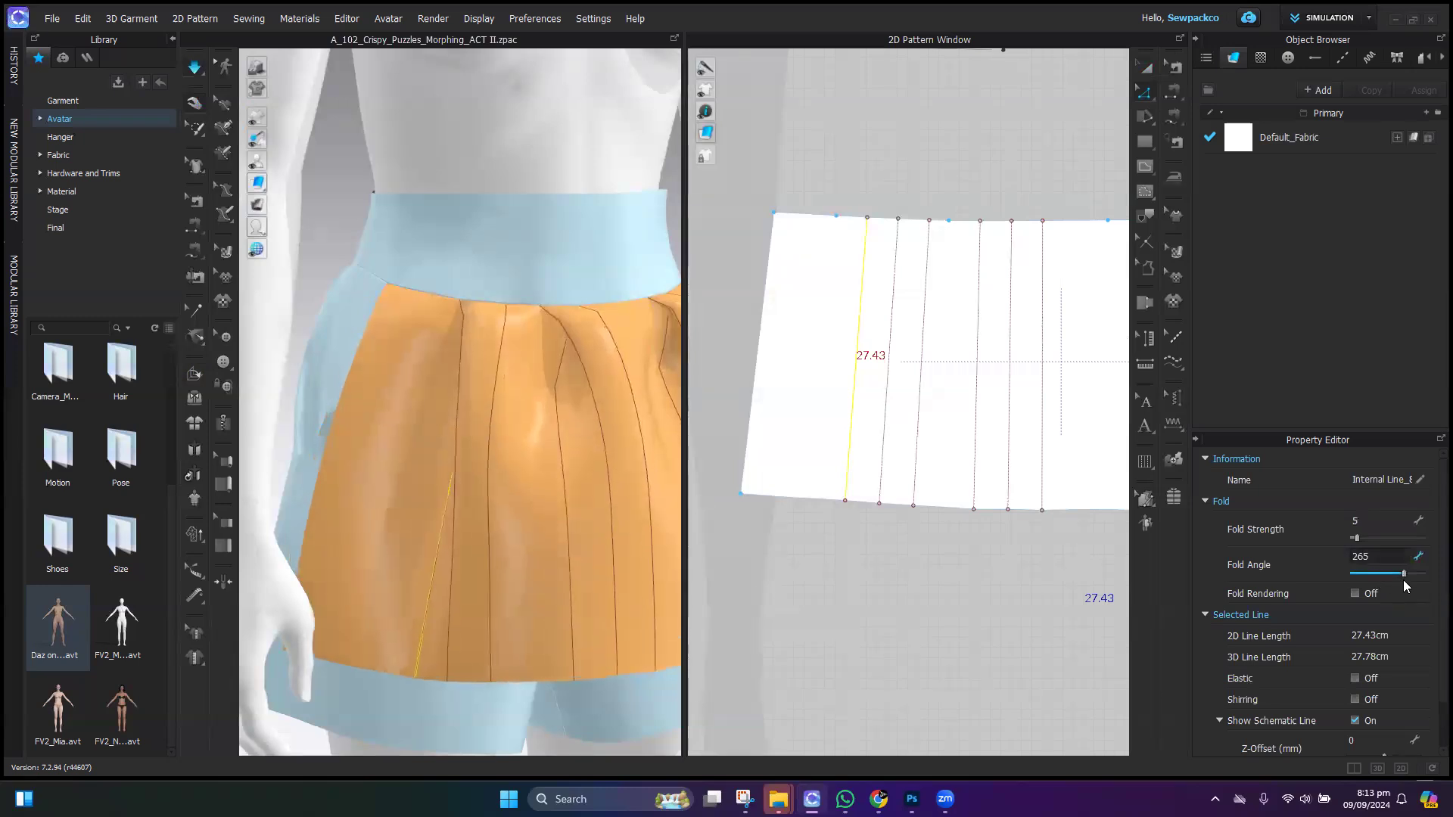
Step: Set the fold angle of the left pleat's middle line to 59
left_click(888, 398)
scroll(1379, 551, "down", 1)
left_click_drag(1385, 575, 1365, 576)
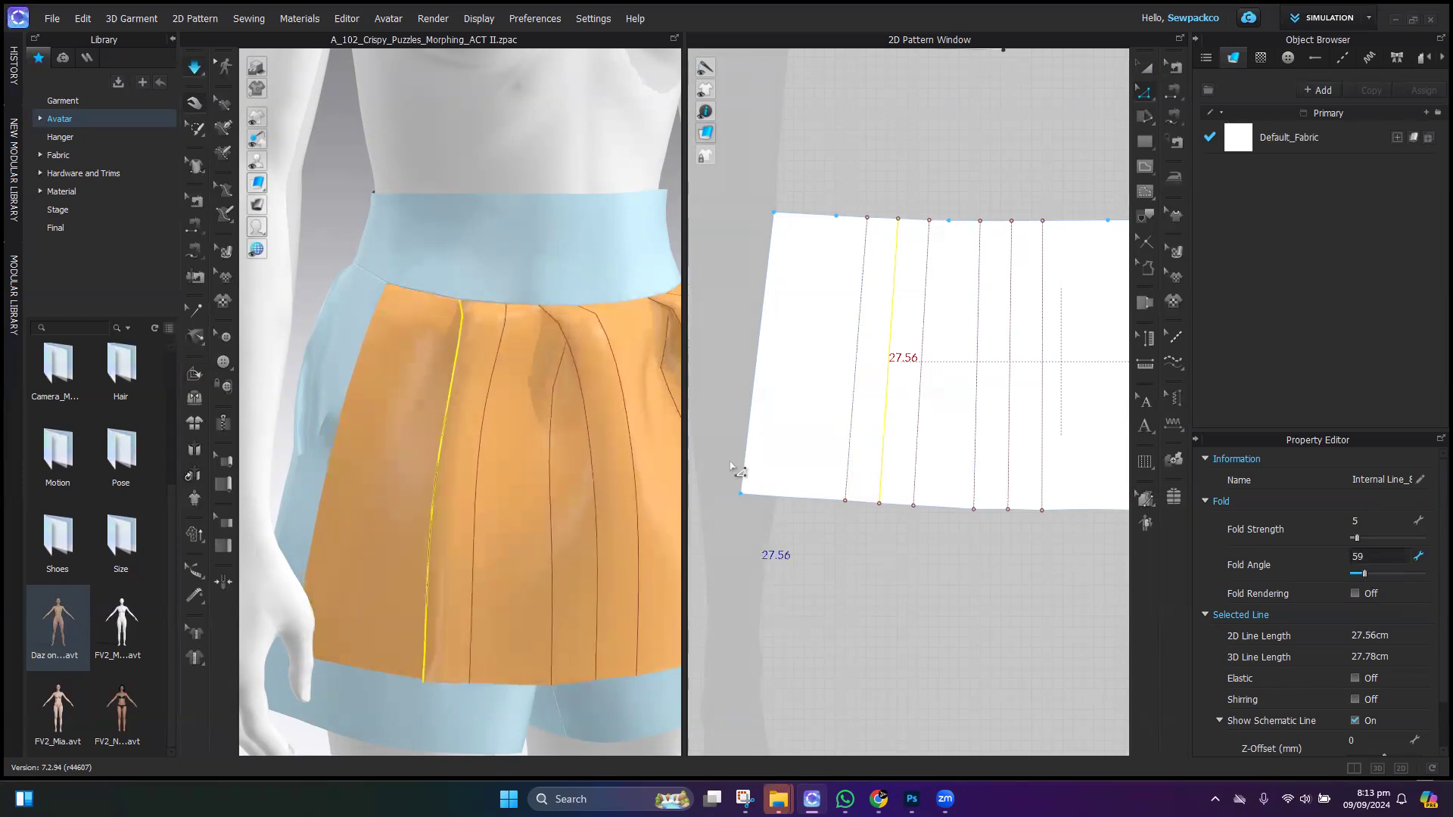
Step: Set the central pleat's fold angles to 301 on its left line and 44 on its middle line
left_click(1011, 402)
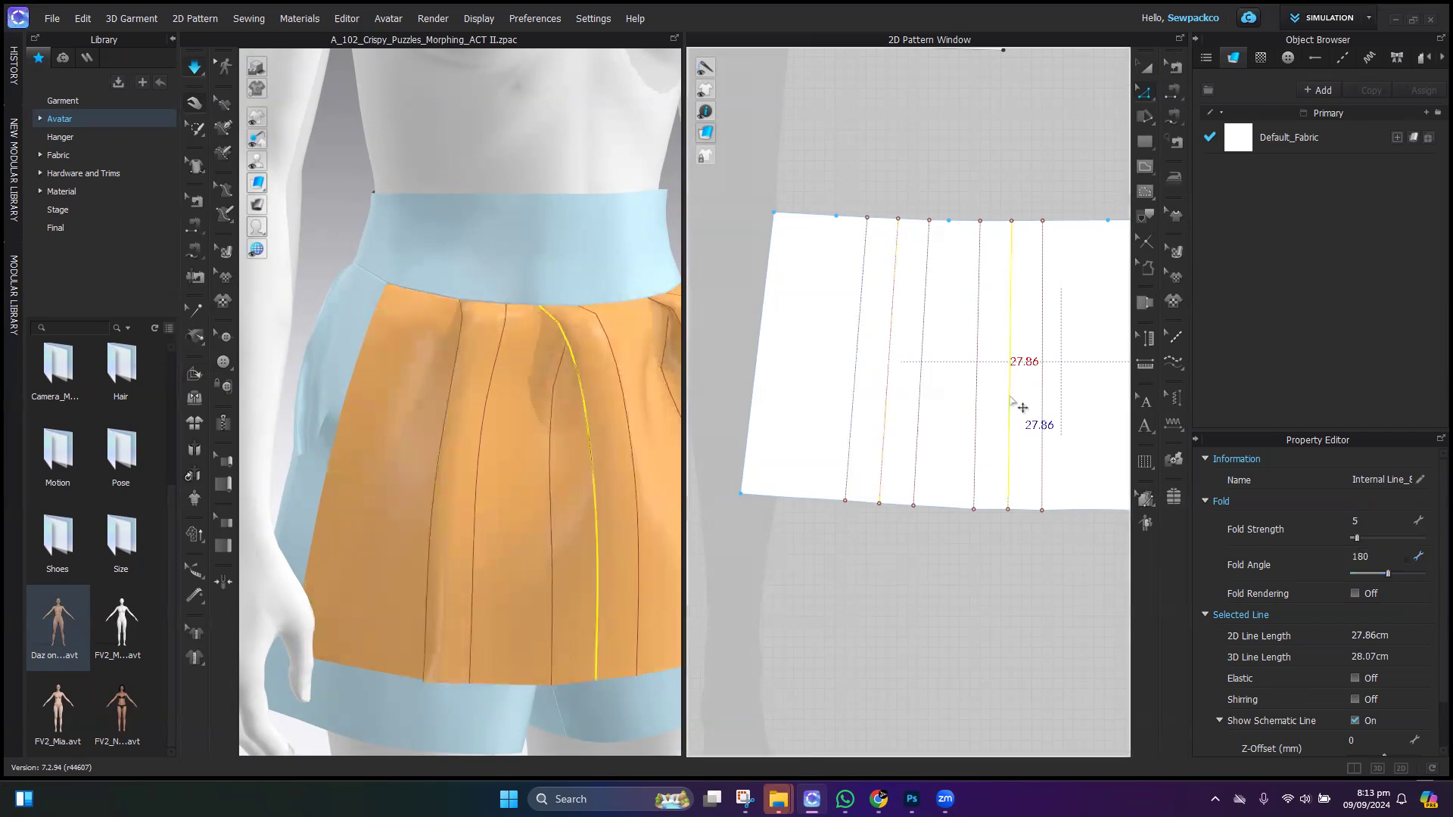
left_click(978, 413)
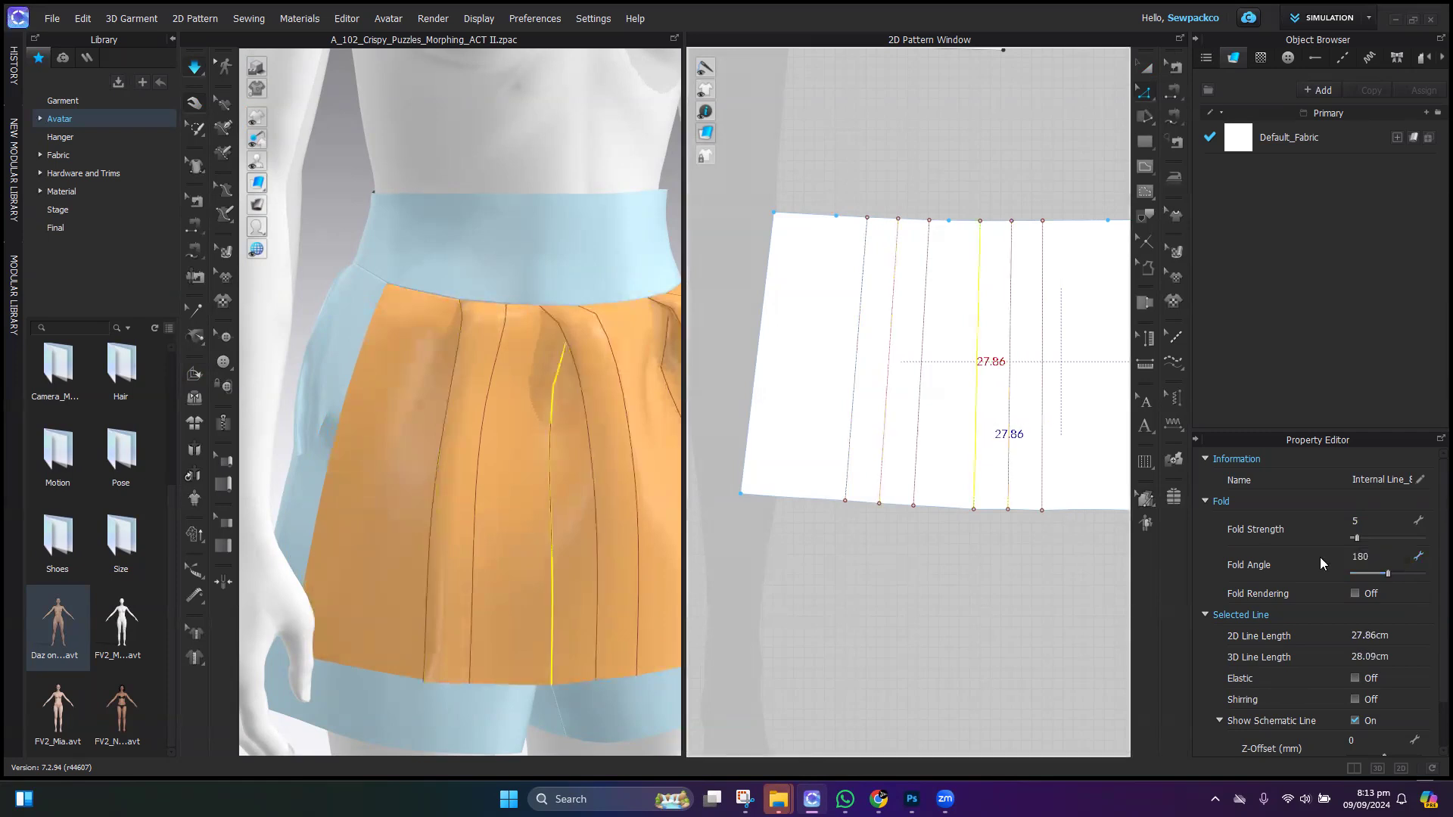
left_click(1388, 574)
left_click_drag(1394, 574, 1412, 574)
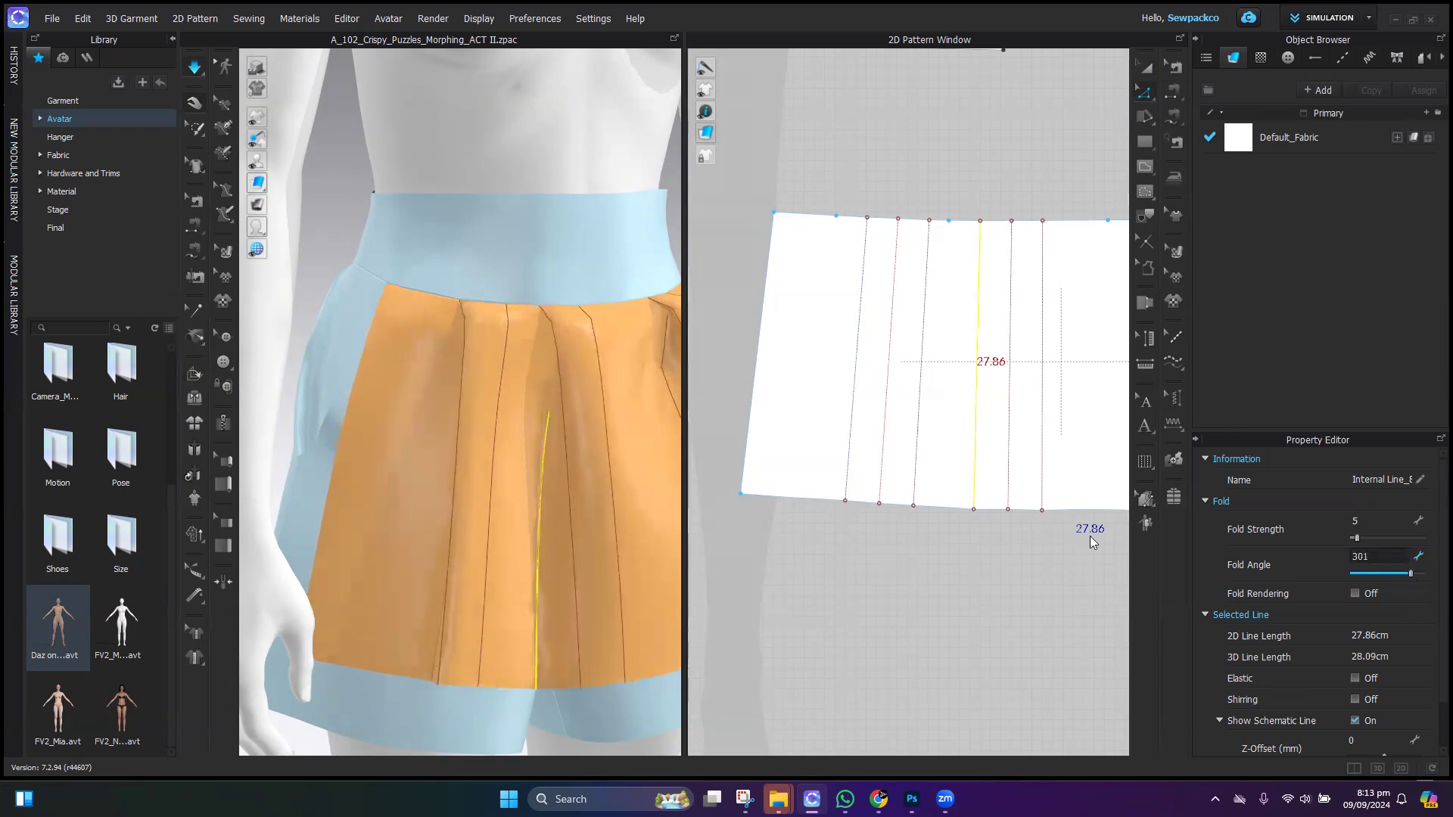
left_click(1009, 424)
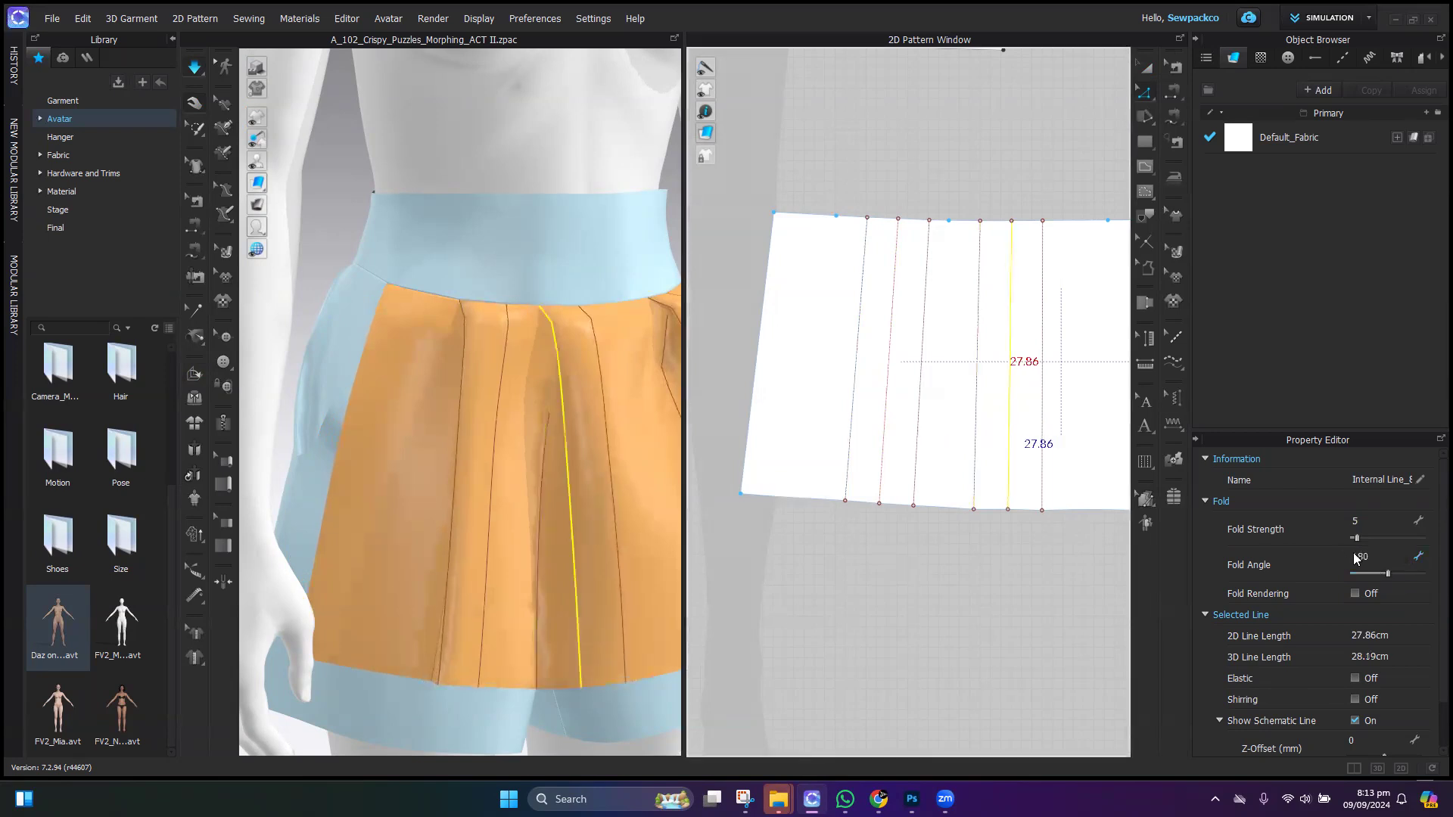
left_click_drag(1379, 574, 1362, 577)
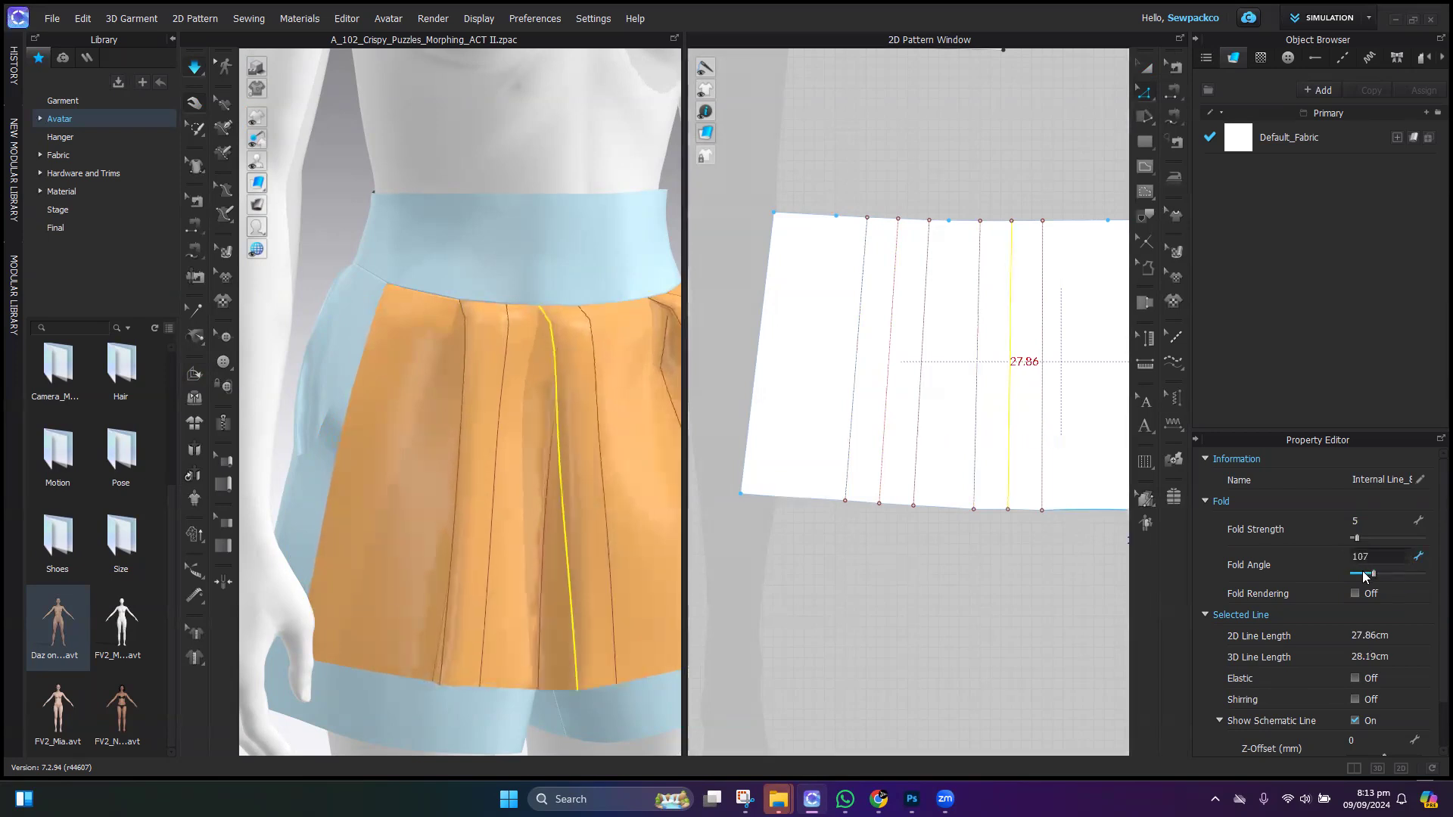
Step: Set the fold angle of the right pleat's left line to 360
right_click_drag(597, 518, 394, 530)
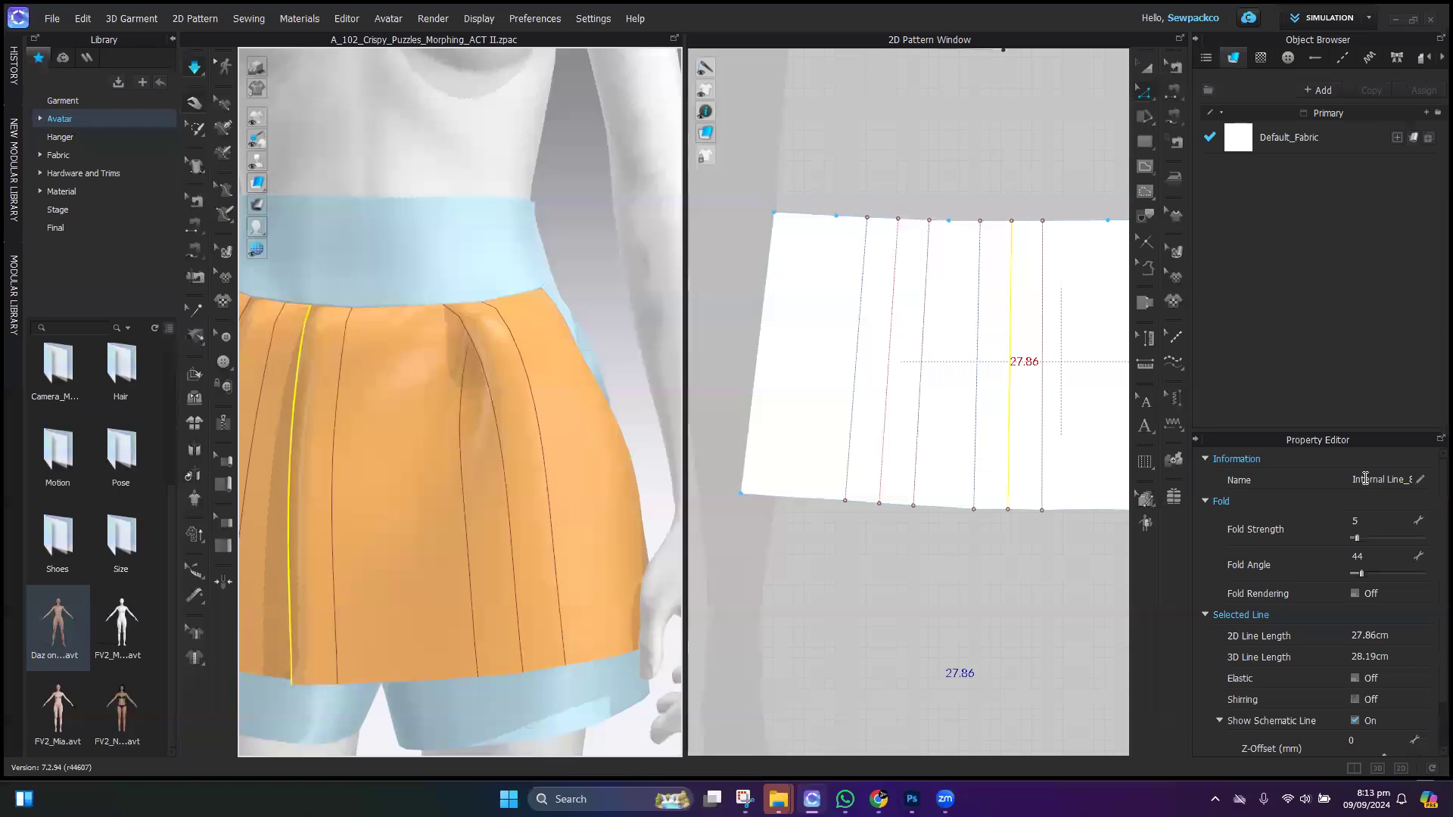
right_click_drag(810, 454, 607, 452)
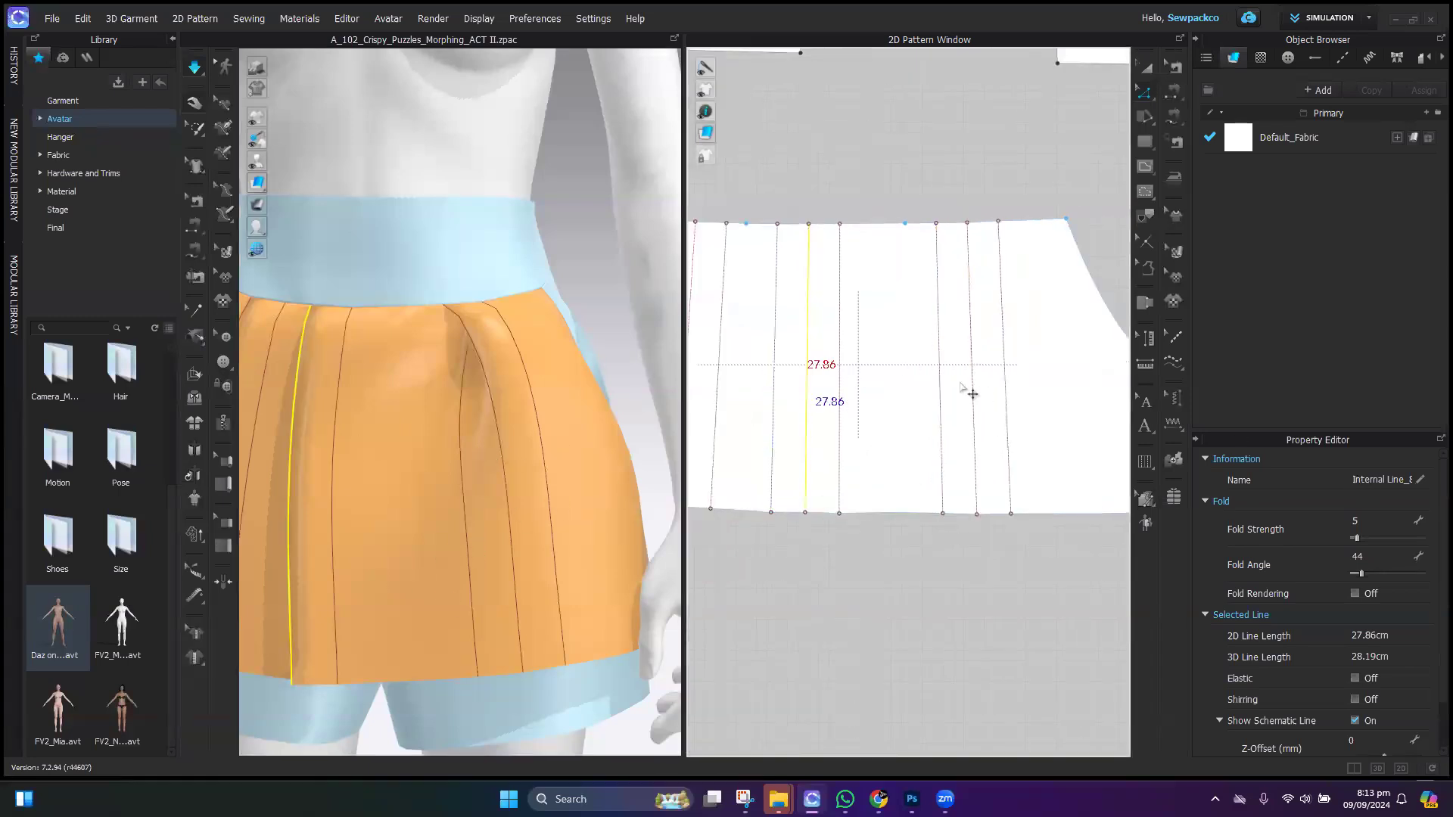
left_click(939, 402)
left_click_drag(1391, 572, 1425, 575)
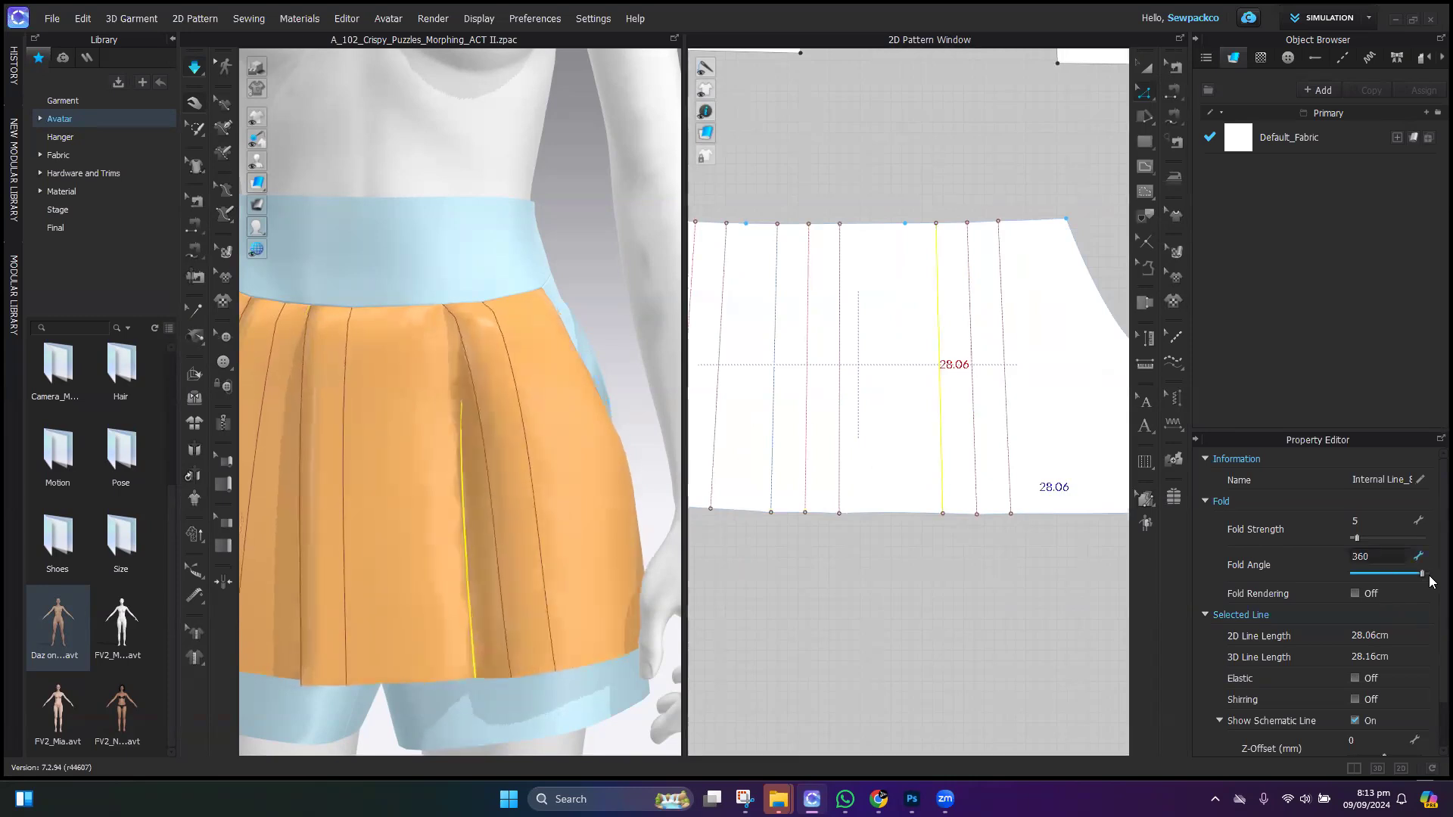
Step: Set the fold angle of the right pleat's middle line to 8
left_click(977, 424)
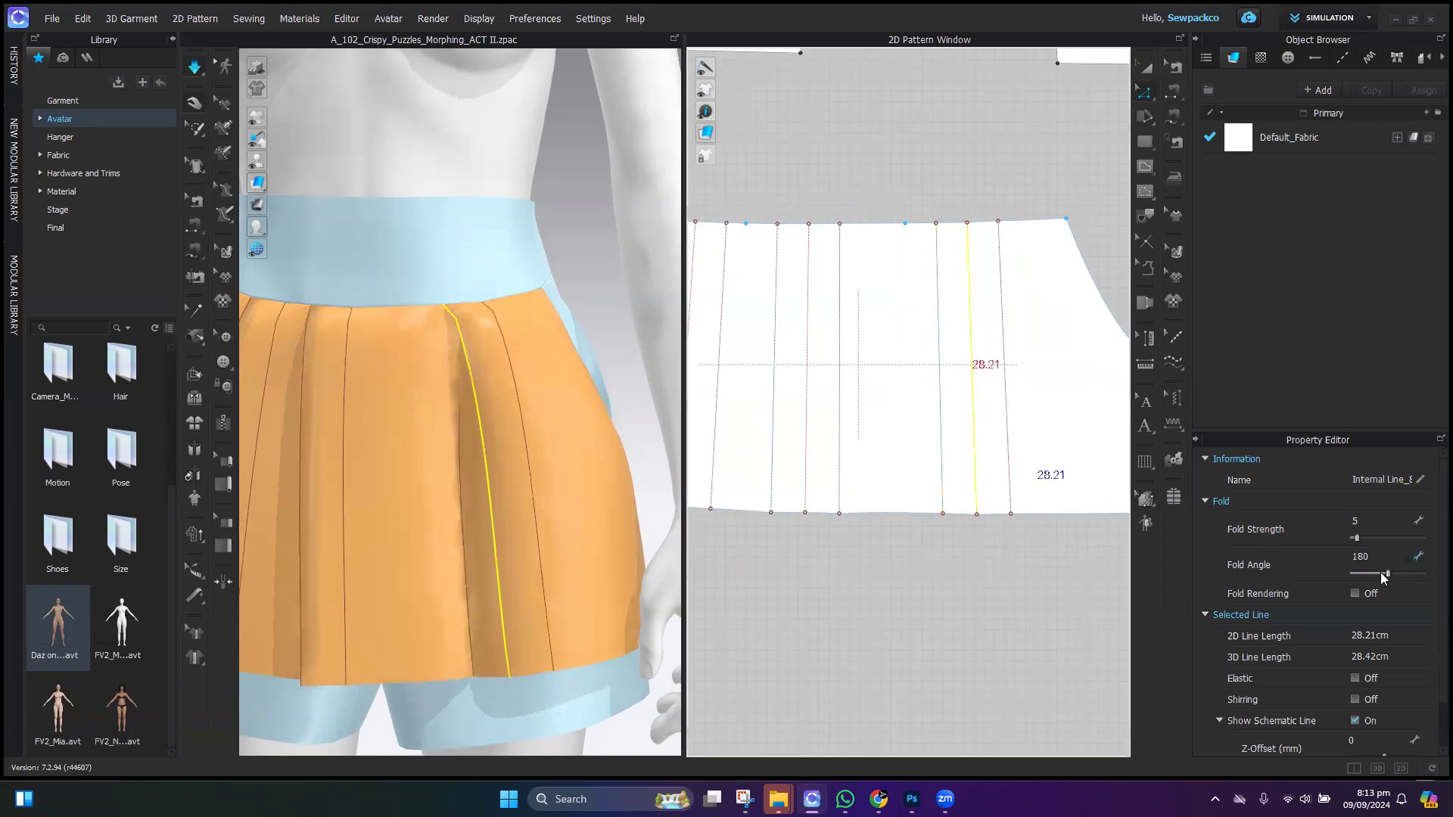
left_click(1394, 574)
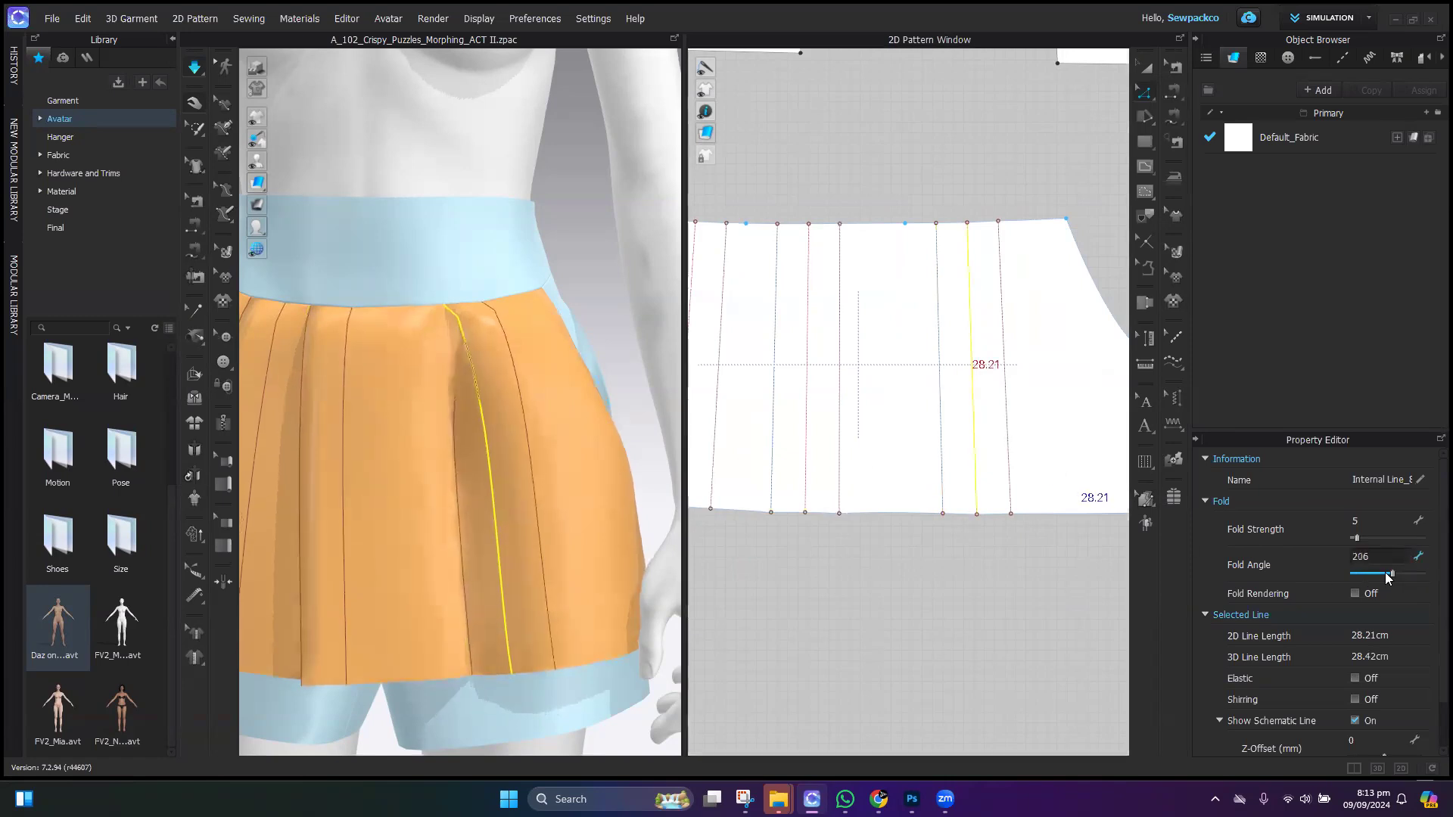
left_click(1350, 573)
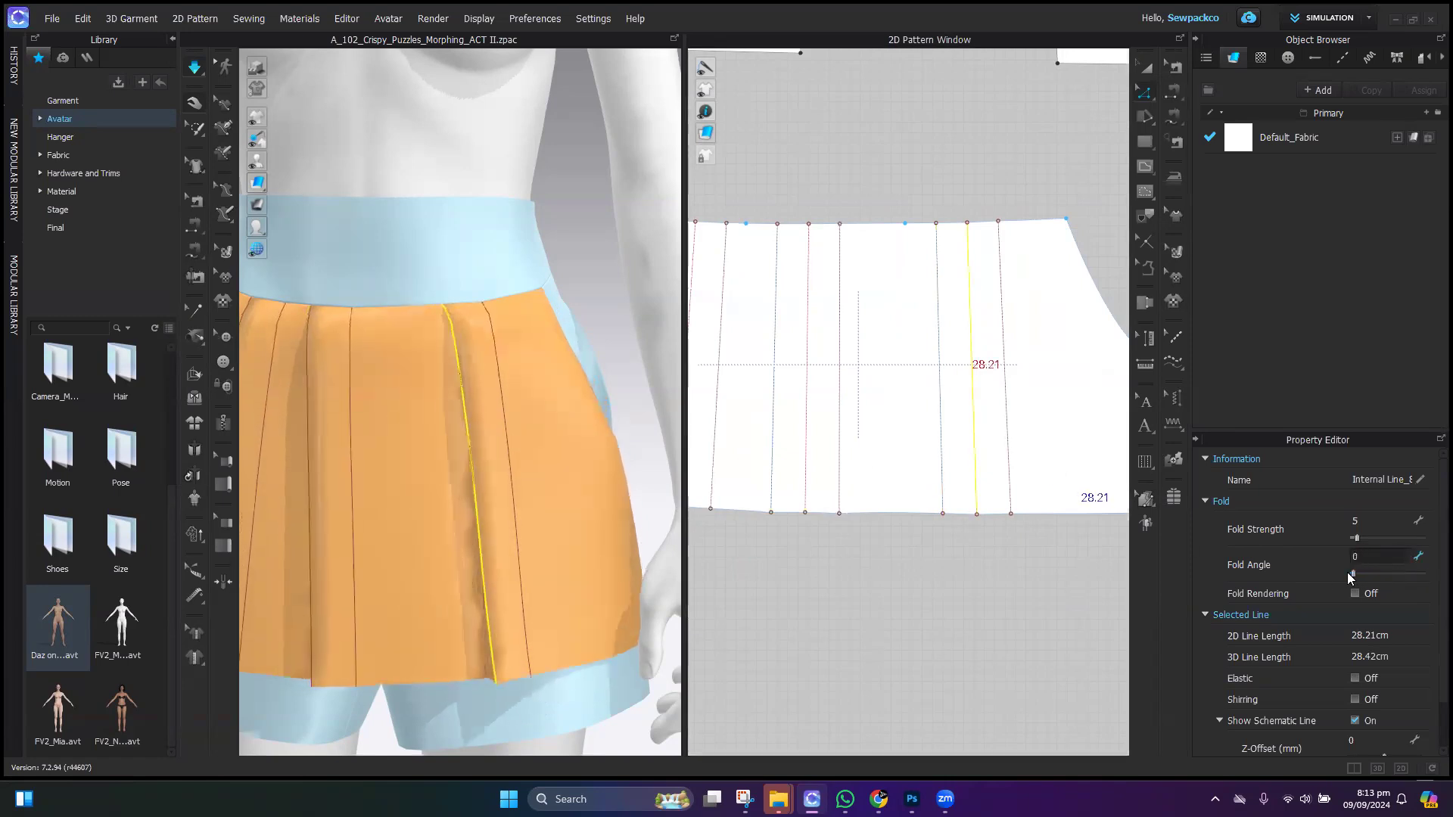
left_click_drag(1353, 574, 1355, 574)
Step: Hide the internal lines on the 3D garment and examine the pleat folds closely down to the hem
middle_click_drag(303, 508, 502, 471)
right_click_drag(341, 461, 402, 493)
scroll(402, 494, "up", 6)
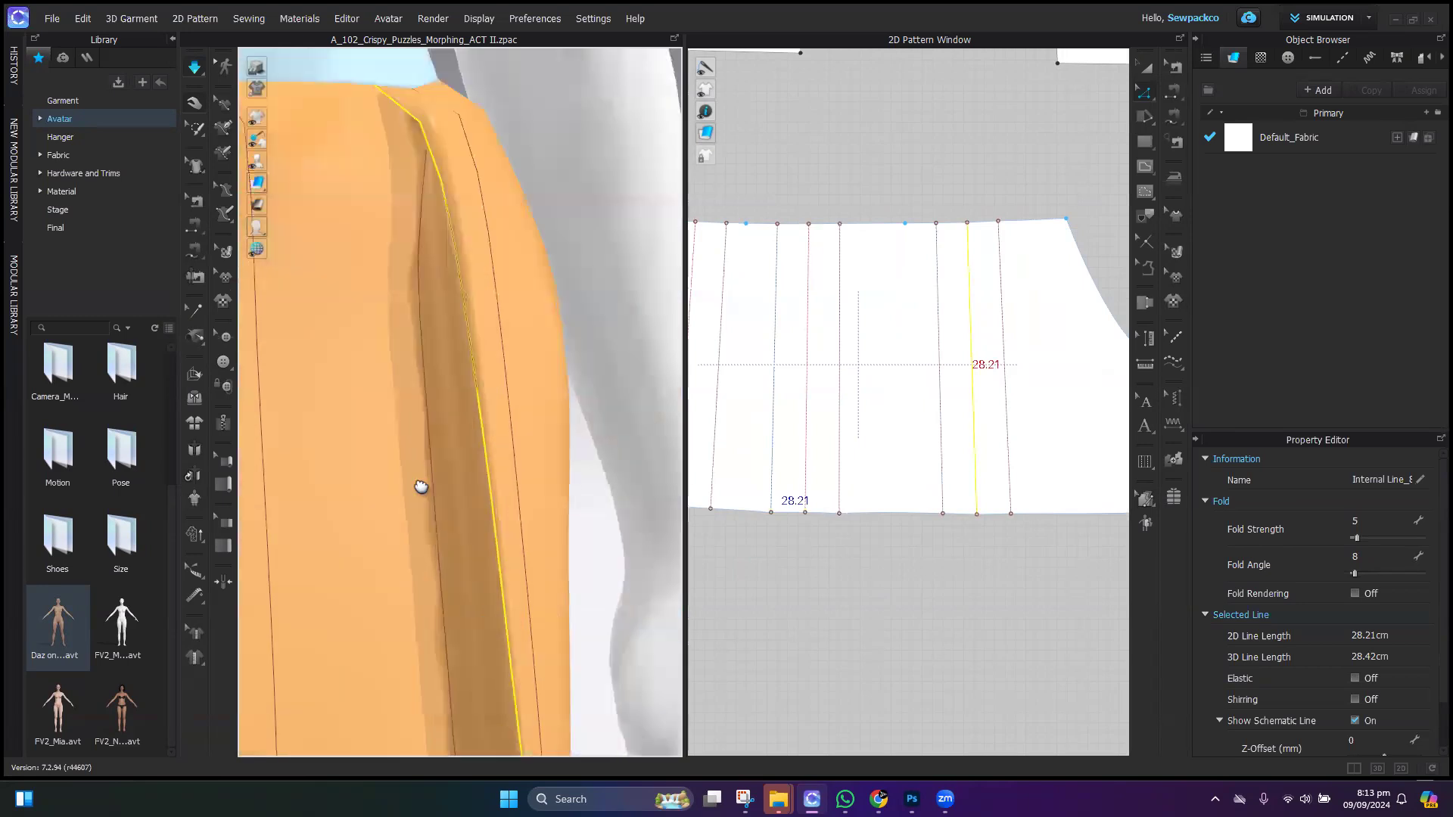
mouse_move(257, 119)
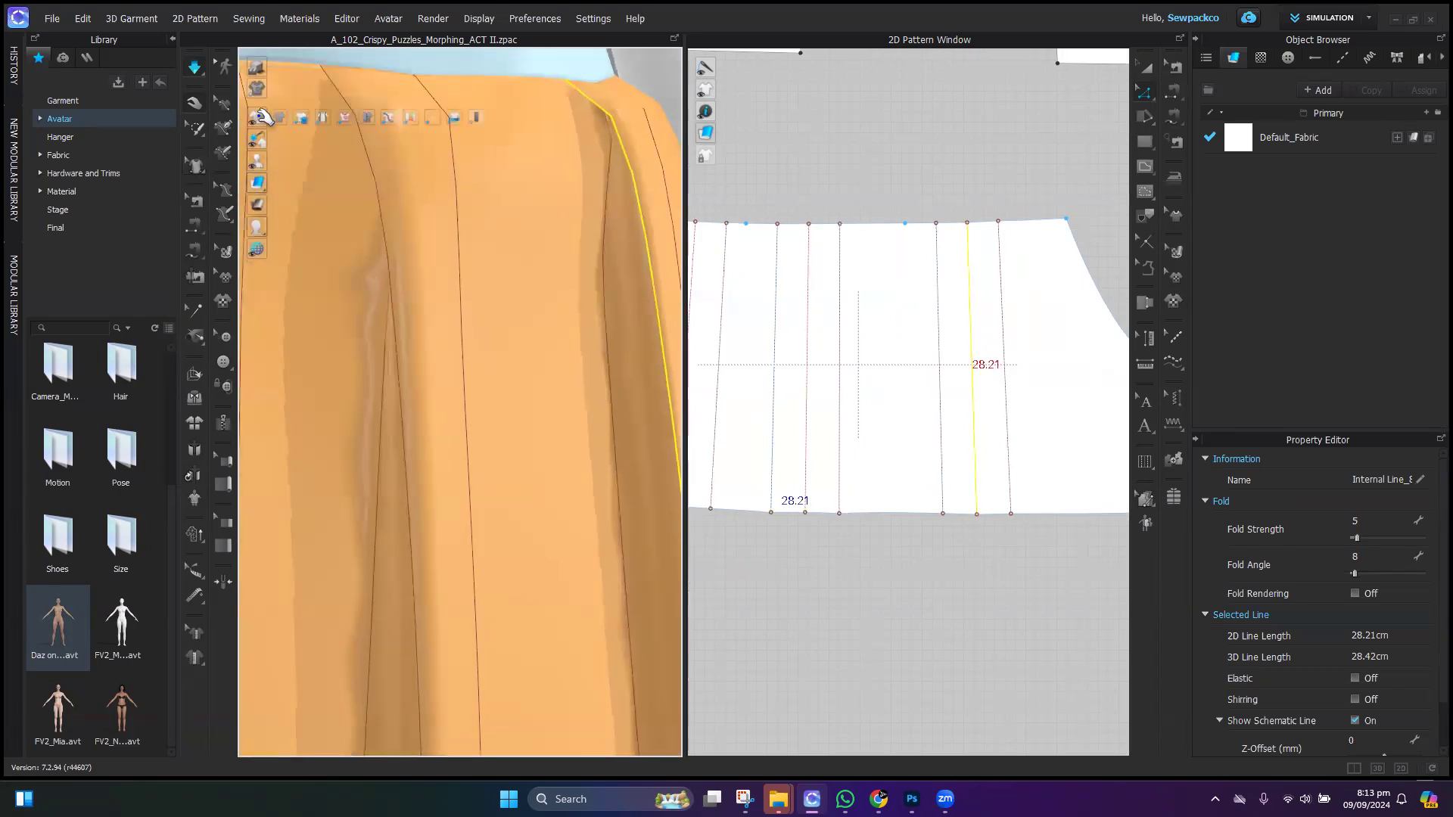
left_click(345, 118)
right_click_drag(451, 512, 346, 355)
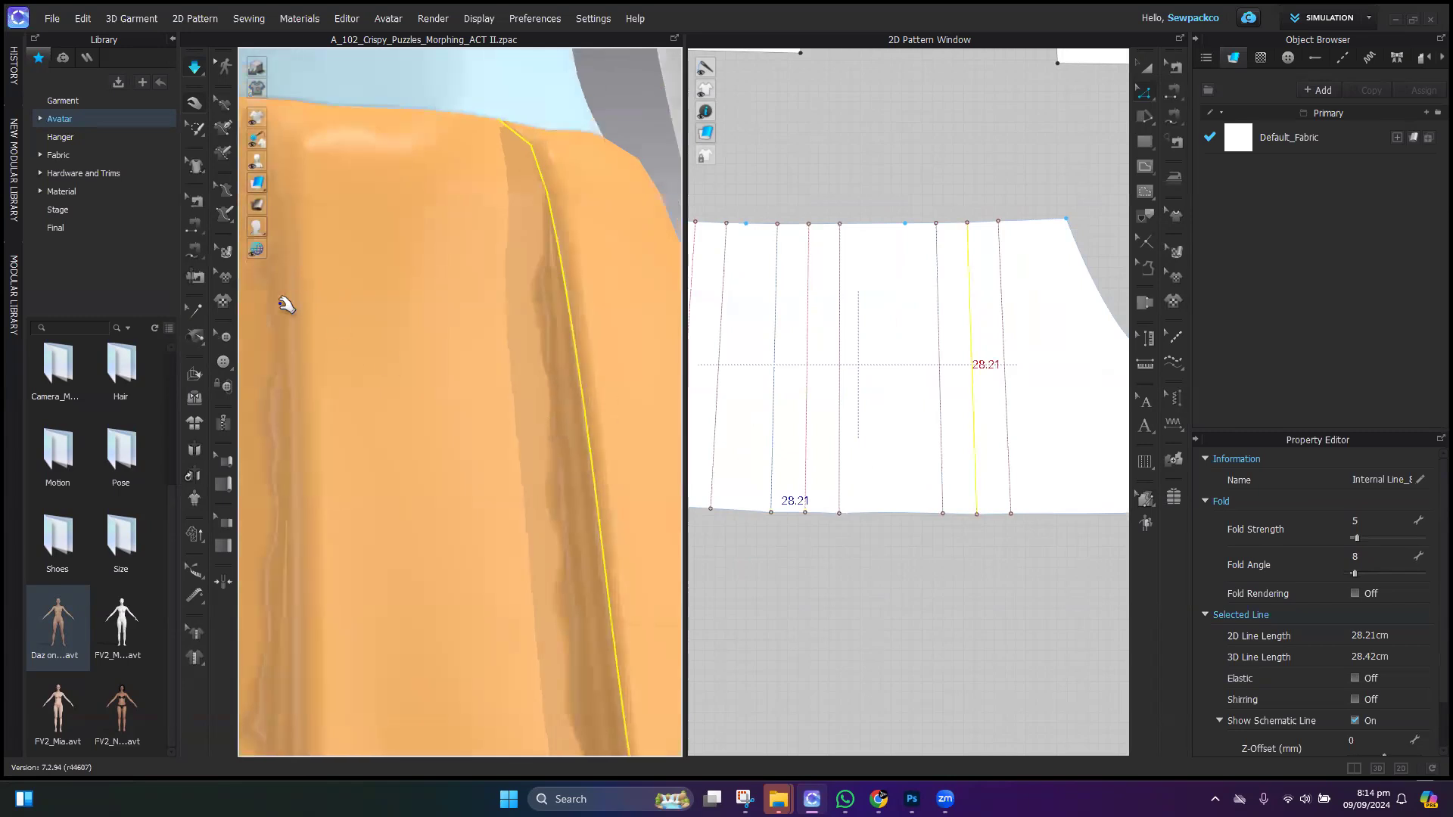
right_click_drag(464, 333, 358, 620)
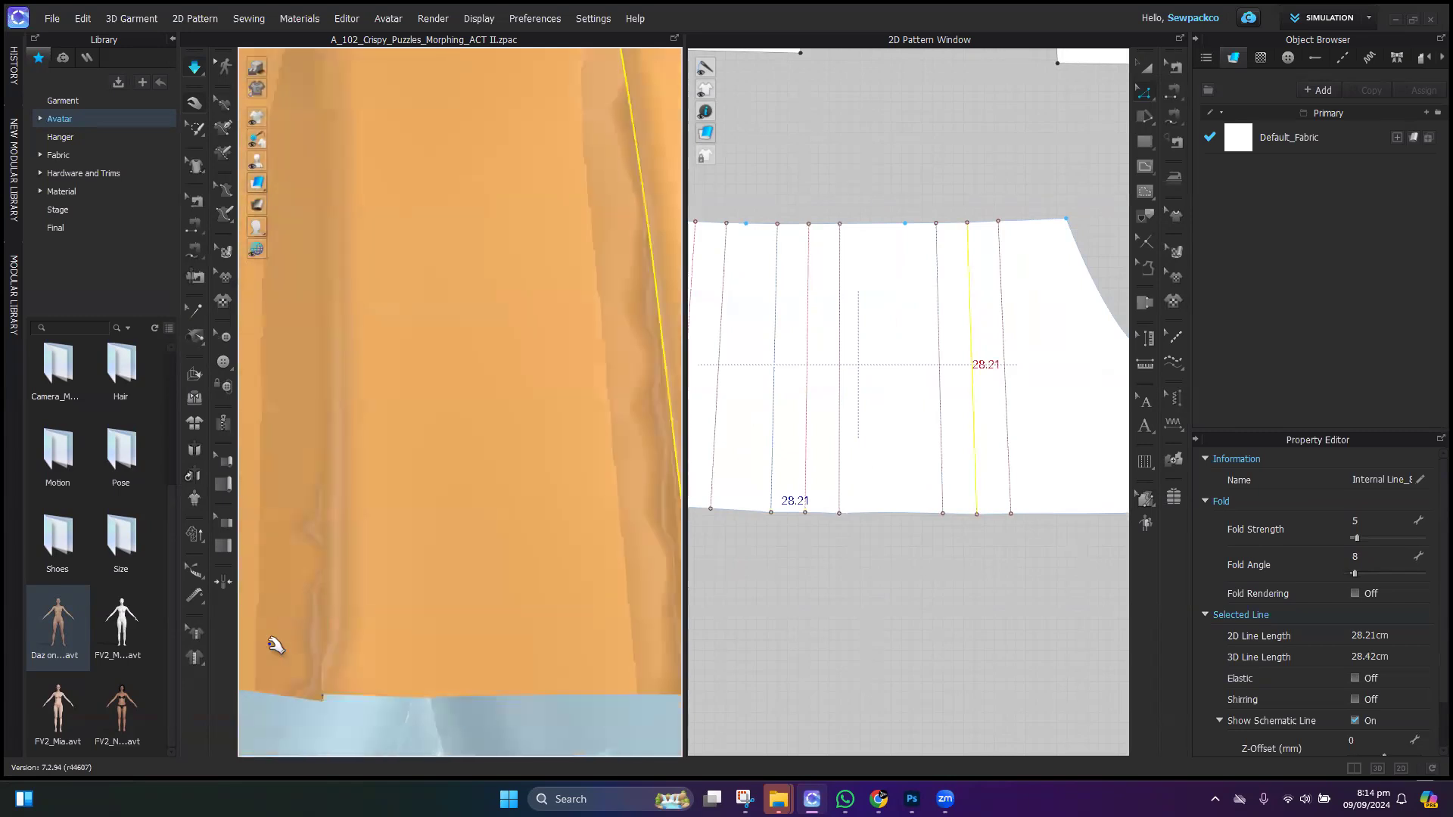
right_click_drag(452, 536, 574, 519)
right_click_drag(389, 552, 601, 600)
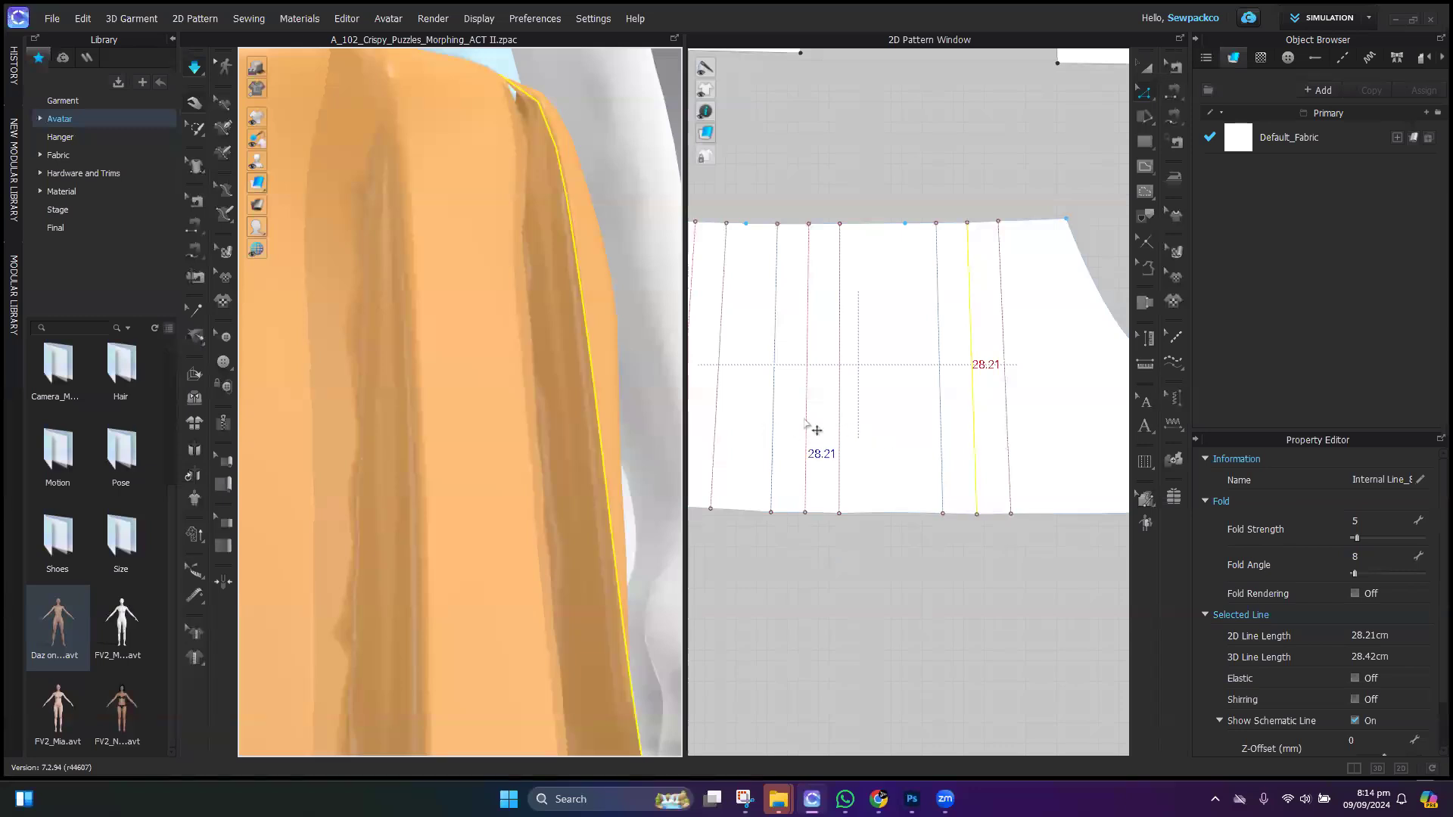
Step: Select the middle lines of all three pleats and turn on Fold Rendering for them
left_click(807, 446, "shift")
middle_click_drag(808, 446, 939, 447)
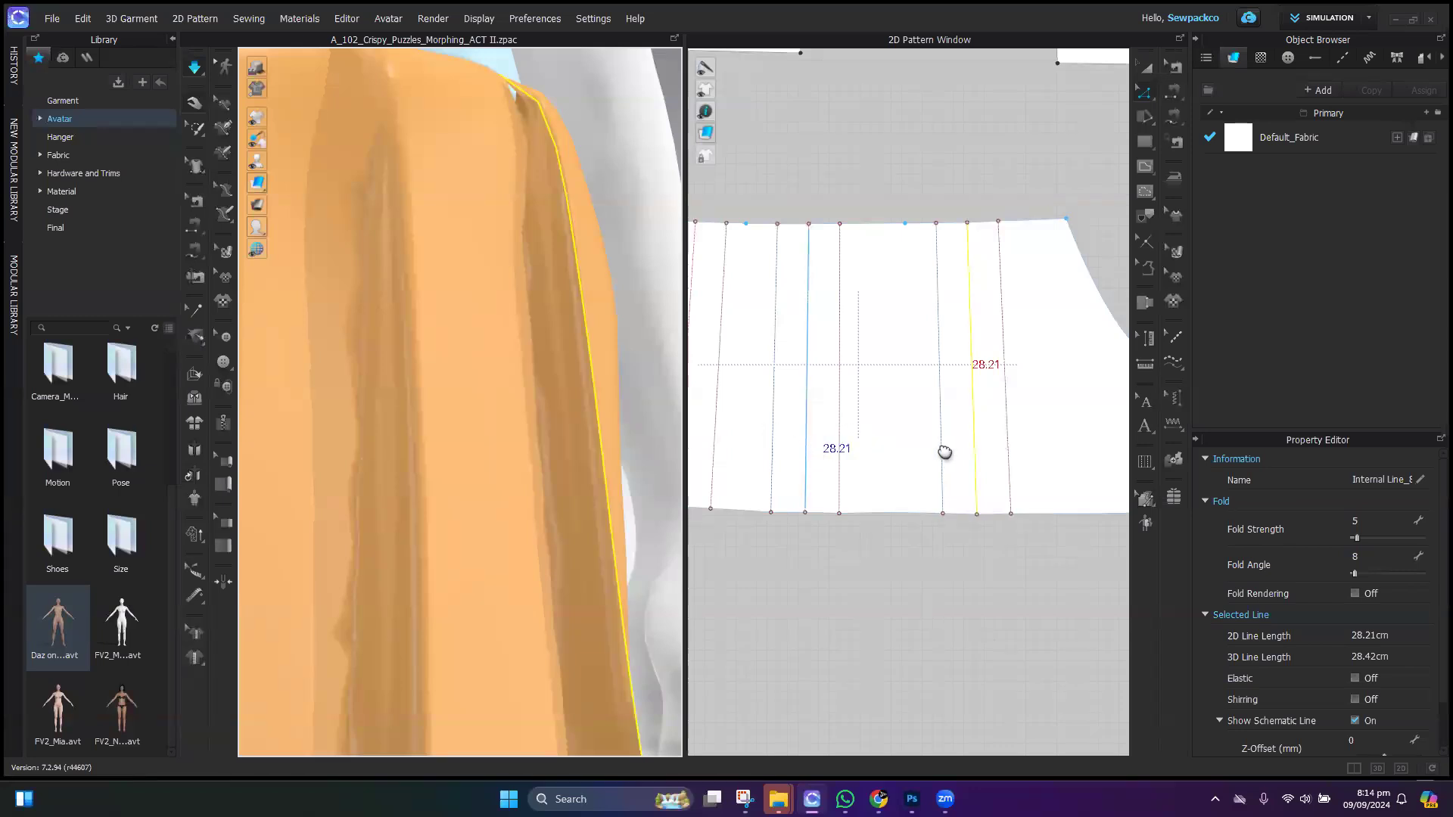
left_click(813, 430, "shift")
scroll(417, 526, "down", 3)
scroll(417, 526, "down", 2)
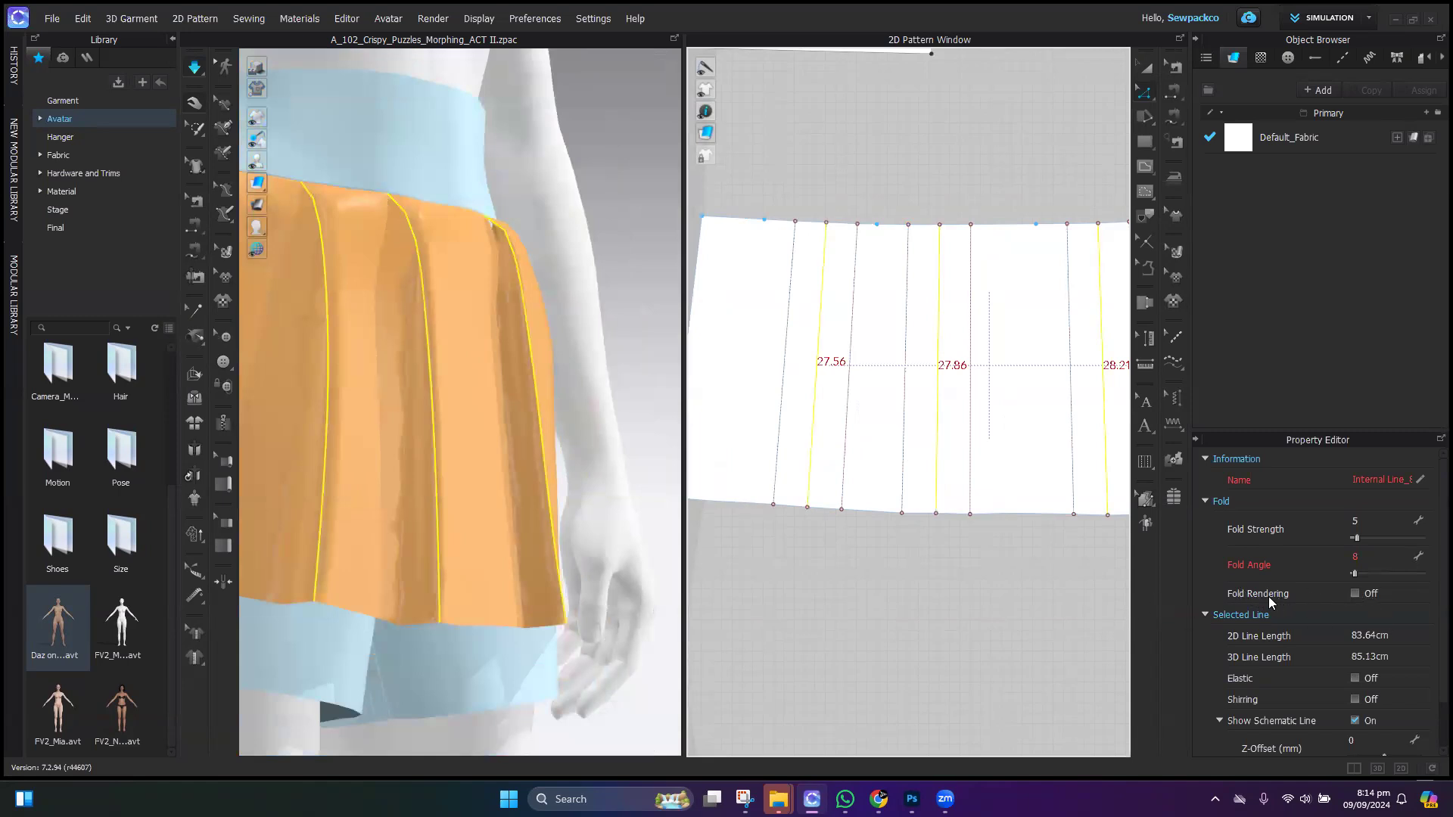
left_click(1355, 593)
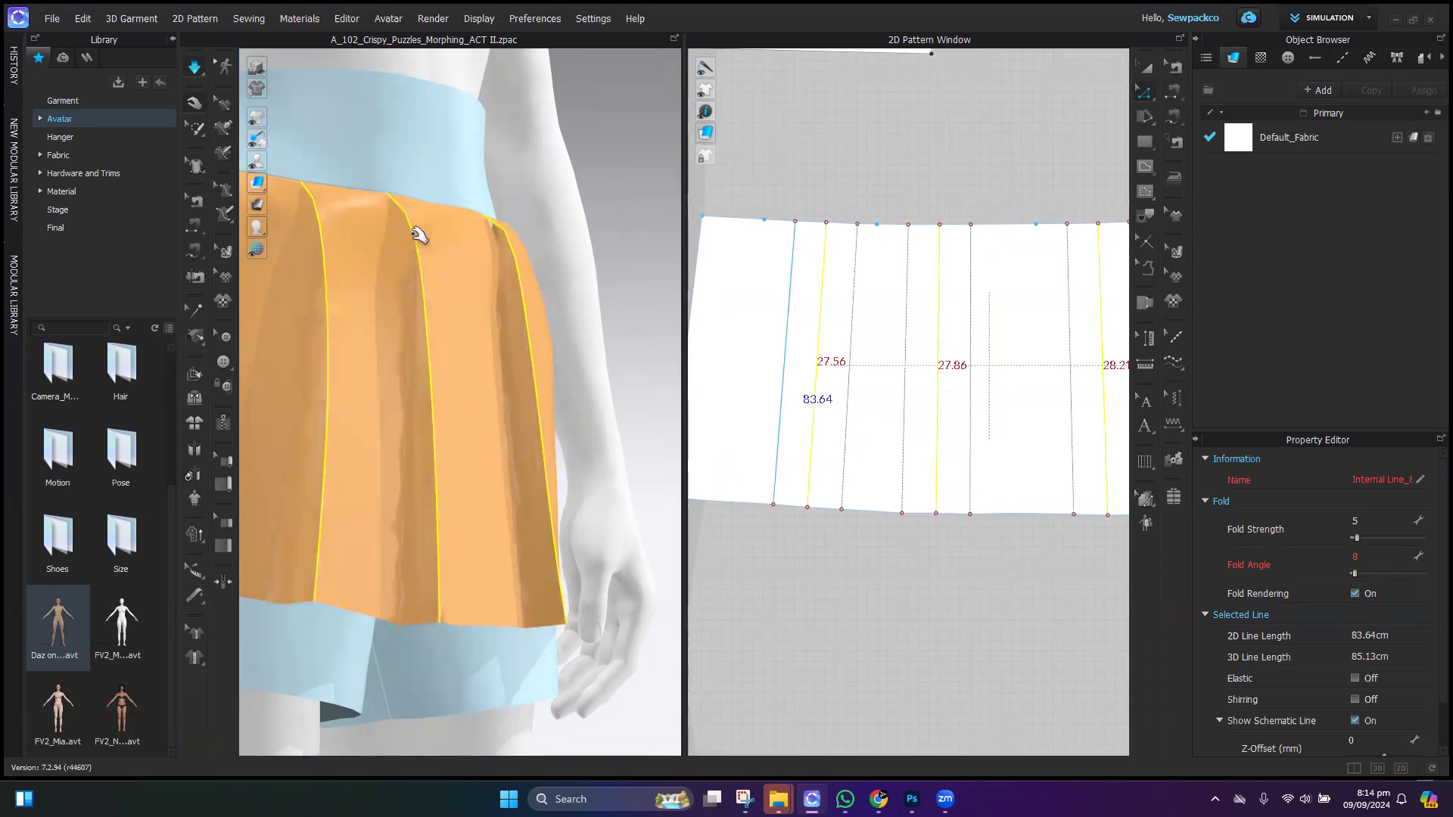
Step: Examine the sharpness of the pleat folds on the panel from the front and from below the hem
key("a")
right_click_drag(409, 413, 532, 403)
scroll(526, 402, "up", 3)
scroll(526, 402, "down", 3)
middle_click_drag(526, 402, 522, 552)
scroll(541, 573, "up", 2)
middle_click_drag(529, 262, 549, 420)
scroll(561, 168, "down", 3)
left_click(511, 712)
scroll(575, 447, "up", 1)
scroll(406, 425, "up", 2)
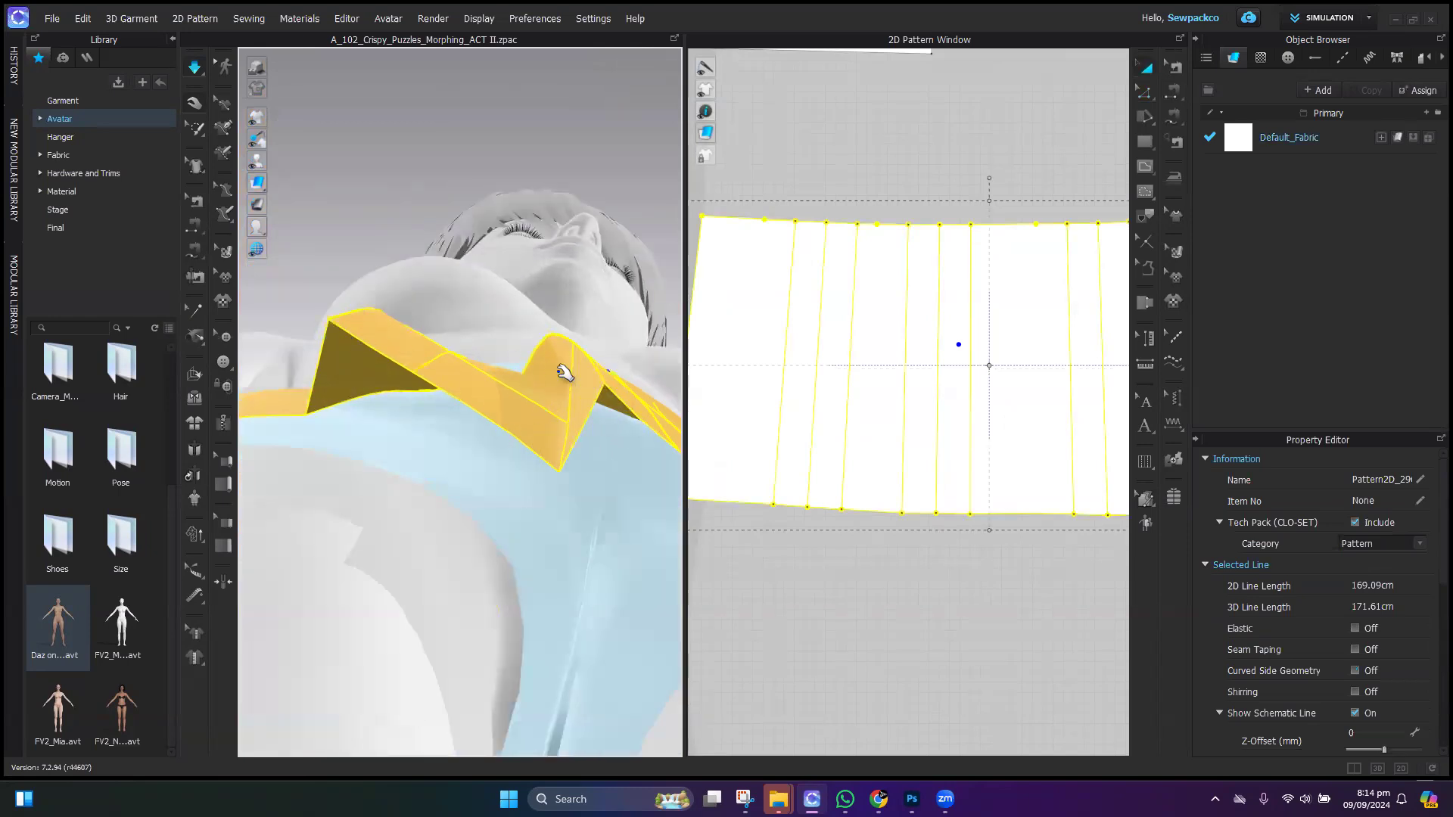
Step: Select the middle lines of all three pleats on the front panel and turn off Fold Rendering for them
scroll(1125, 581, "down", 2)
scroll(1083, 538, "down", 2)
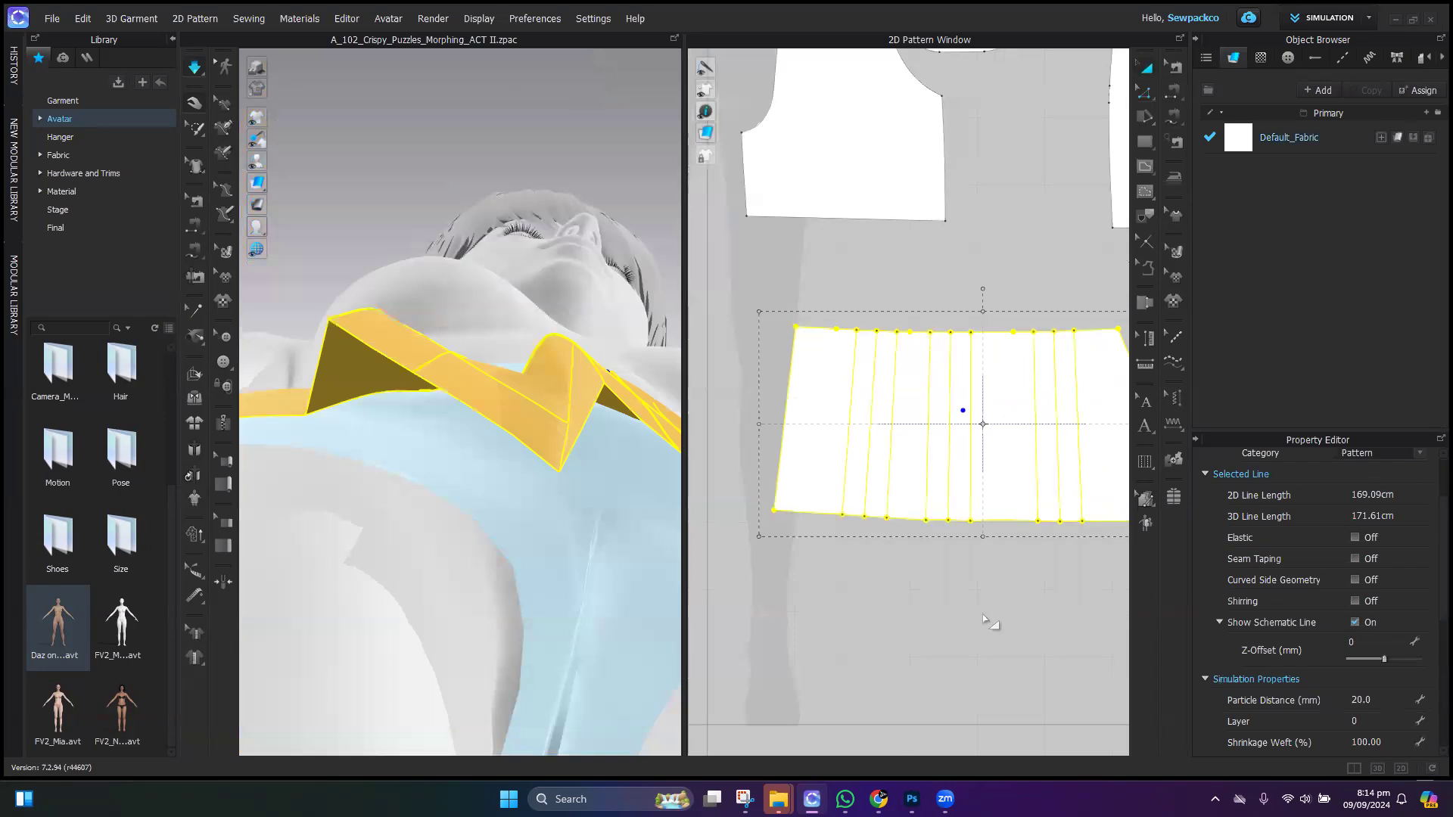
middle_click_drag(991, 622, 872, 603)
key("z")
left_click(756, 448)
left_click(833, 436, "shift")
left_click(941, 441, "shift")
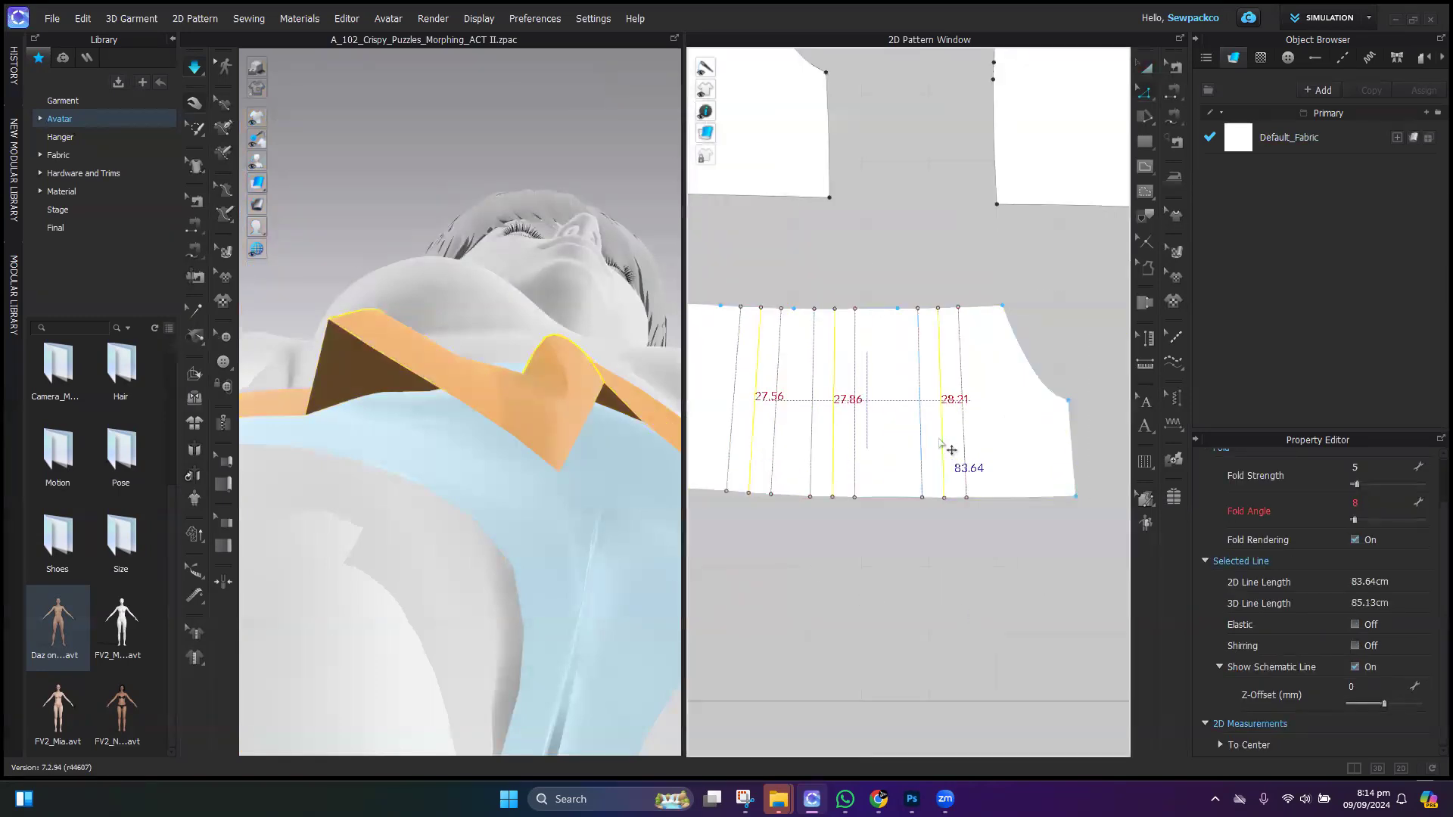
left_click(1354, 540)
Step: Stop the simulation of the pleated shorts
right_click_drag(600, 493, 591, 522)
scroll(591, 499, "down", 4)
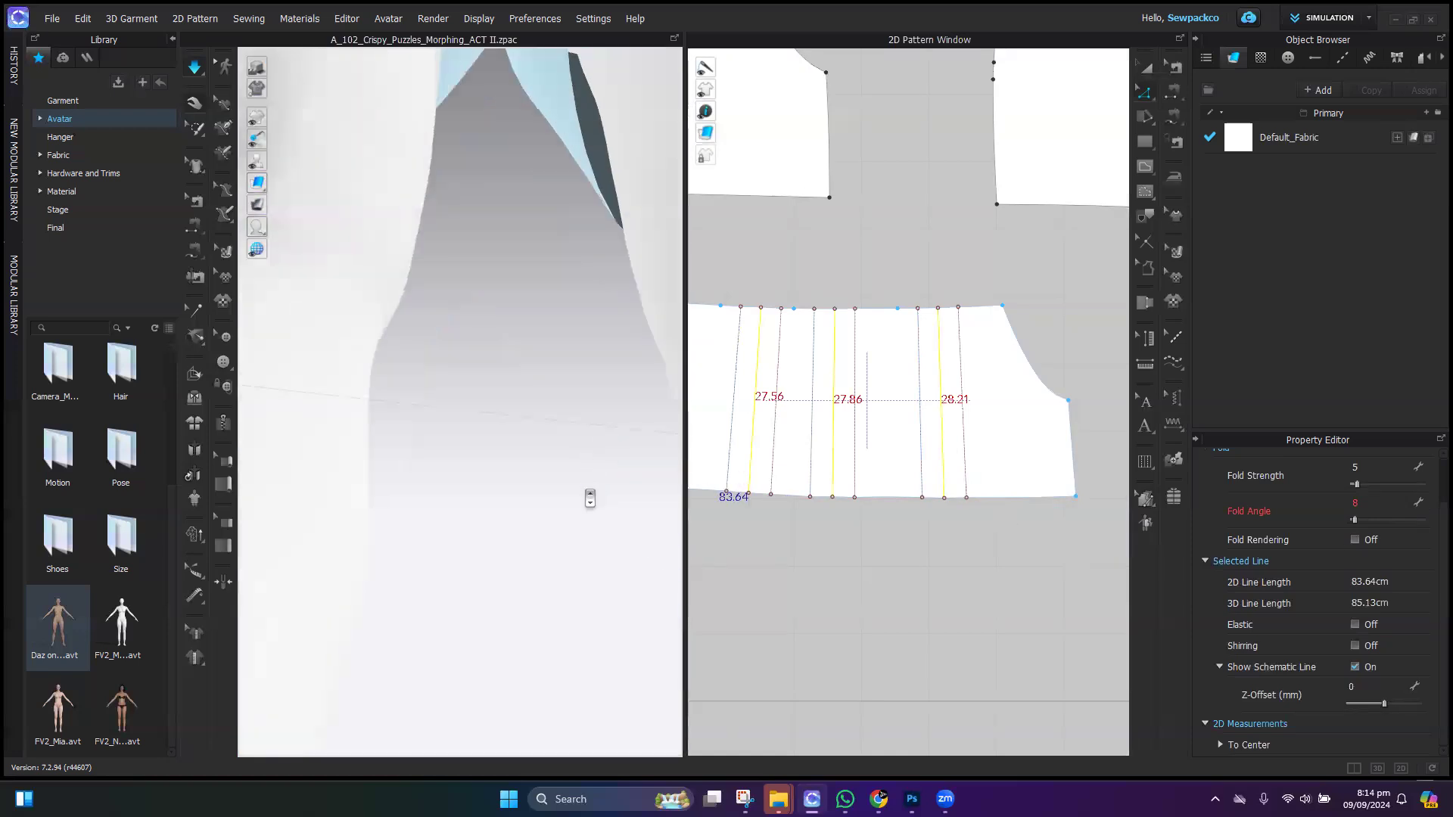
middle_click_drag(585, 395, 568, 699)
middle_click_drag(569, 533, 625, 479)
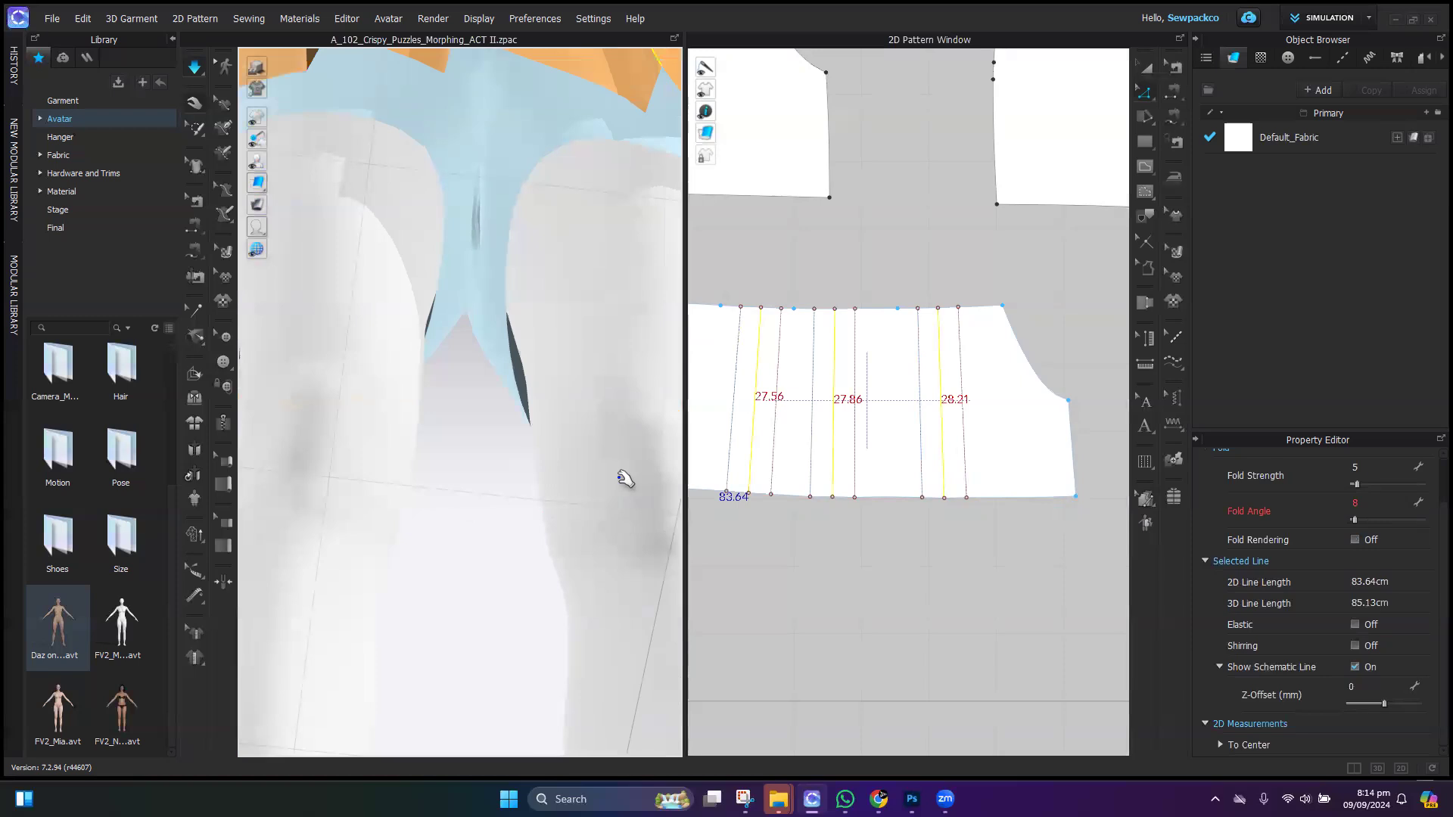
key("space")
left_click(550, 546)
Step: Examine the pleats on the front panel from the front, close up and at full-figure distance
scroll(550, 552, "down", 2)
scroll(550, 552, "down", 4)
middle_click_drag(550, 552, 545, 667)
right_click_drag(529, 610, 509, 606)
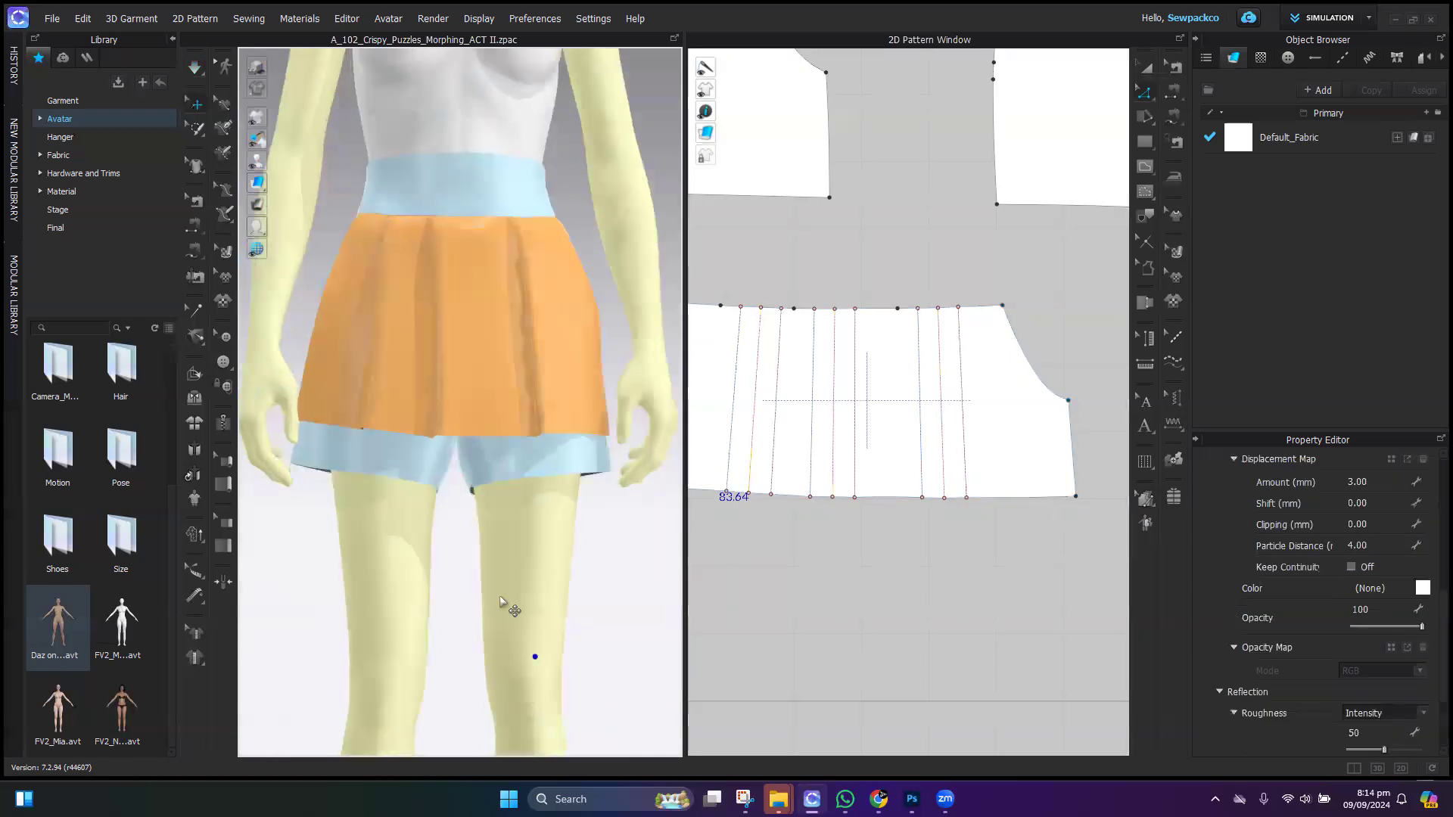
scroll(567, 299, "up", 3)
scroll(566, 299, "up", 3)
scroll(379, 325, "up", 1)
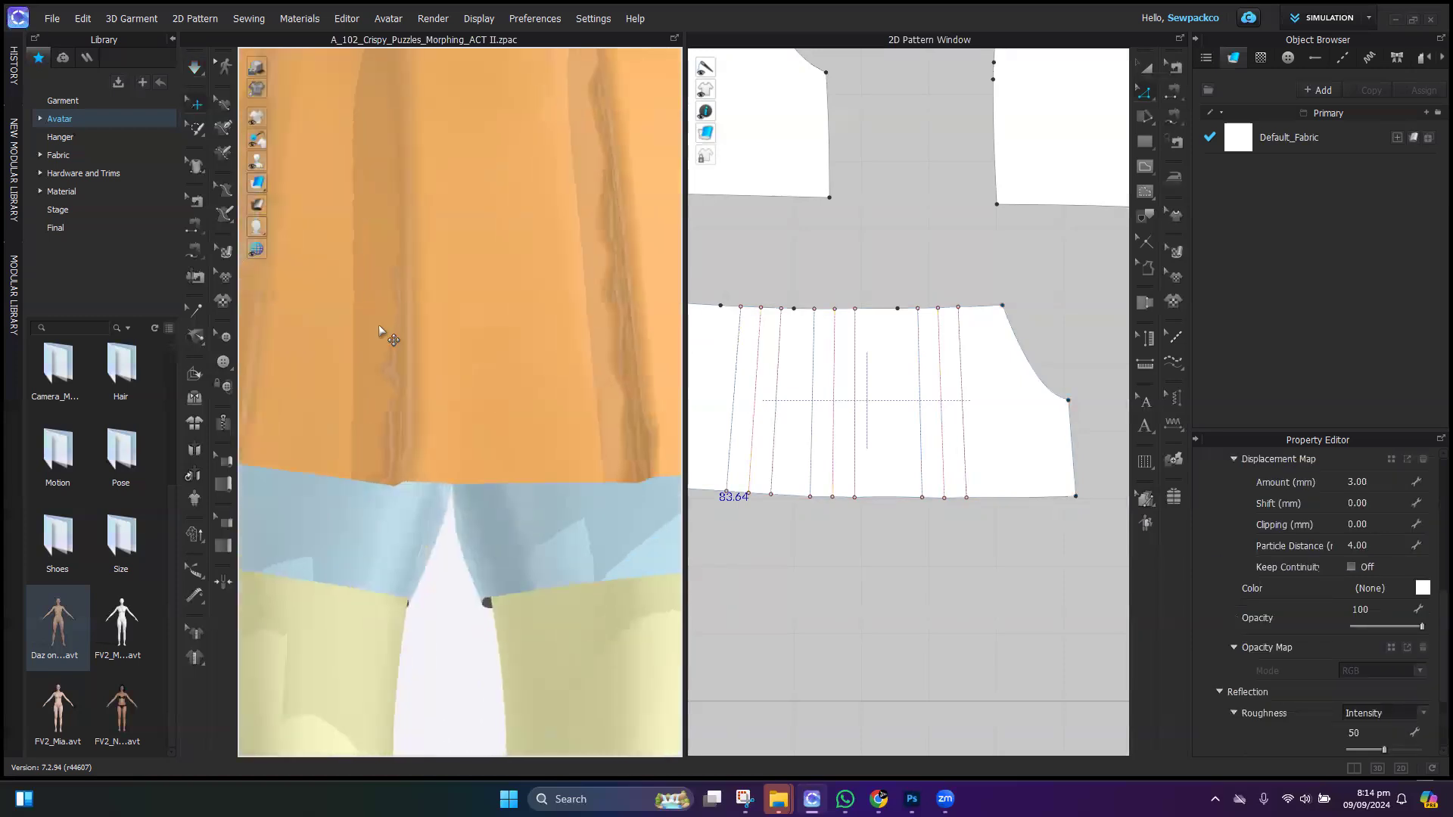
middle_click_drag(469, 490, 452, 546)
scroll(474, 510, "down", 7)
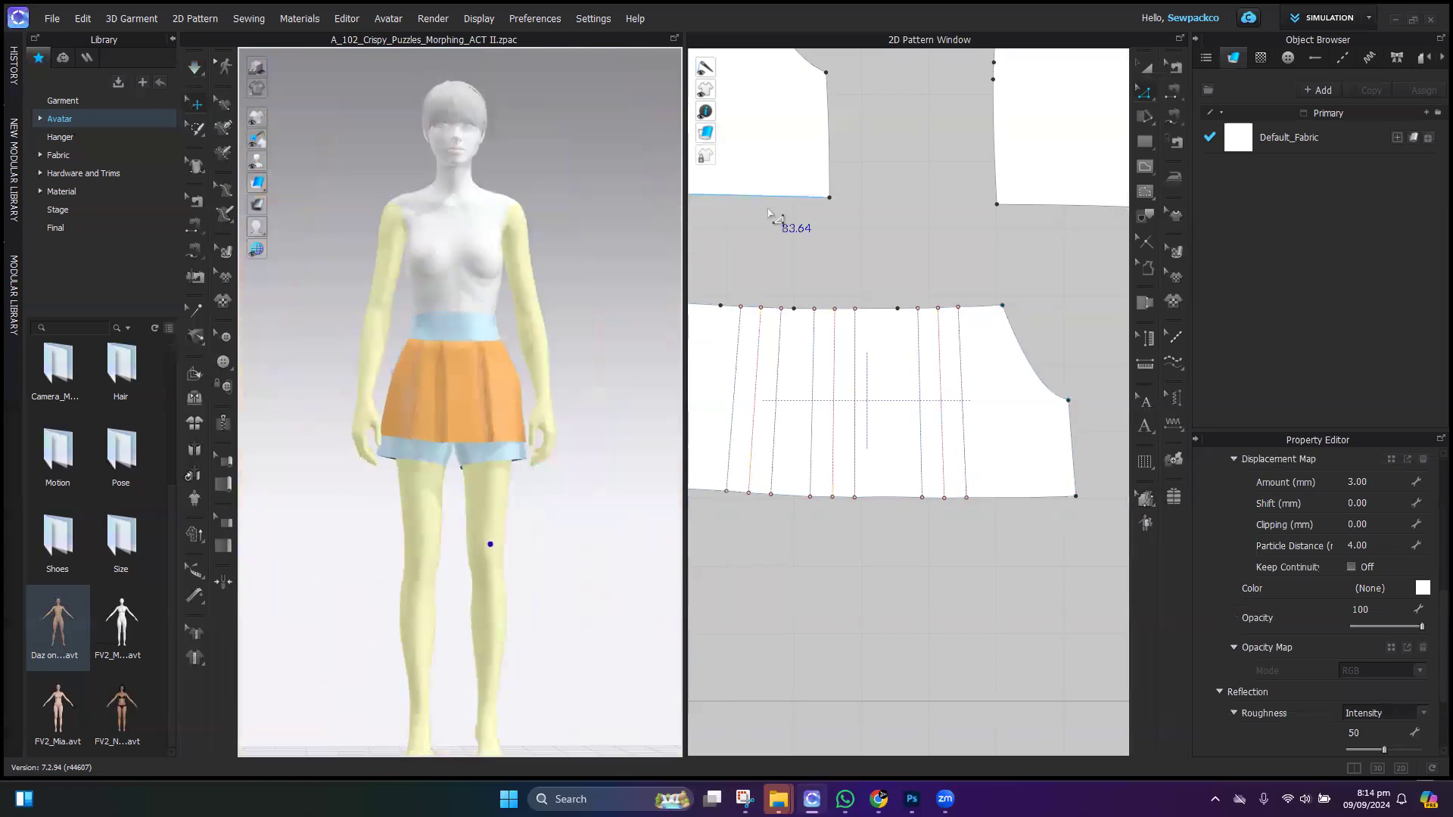
left_click(581, 397)
scroll(606, 453, "down", 5)
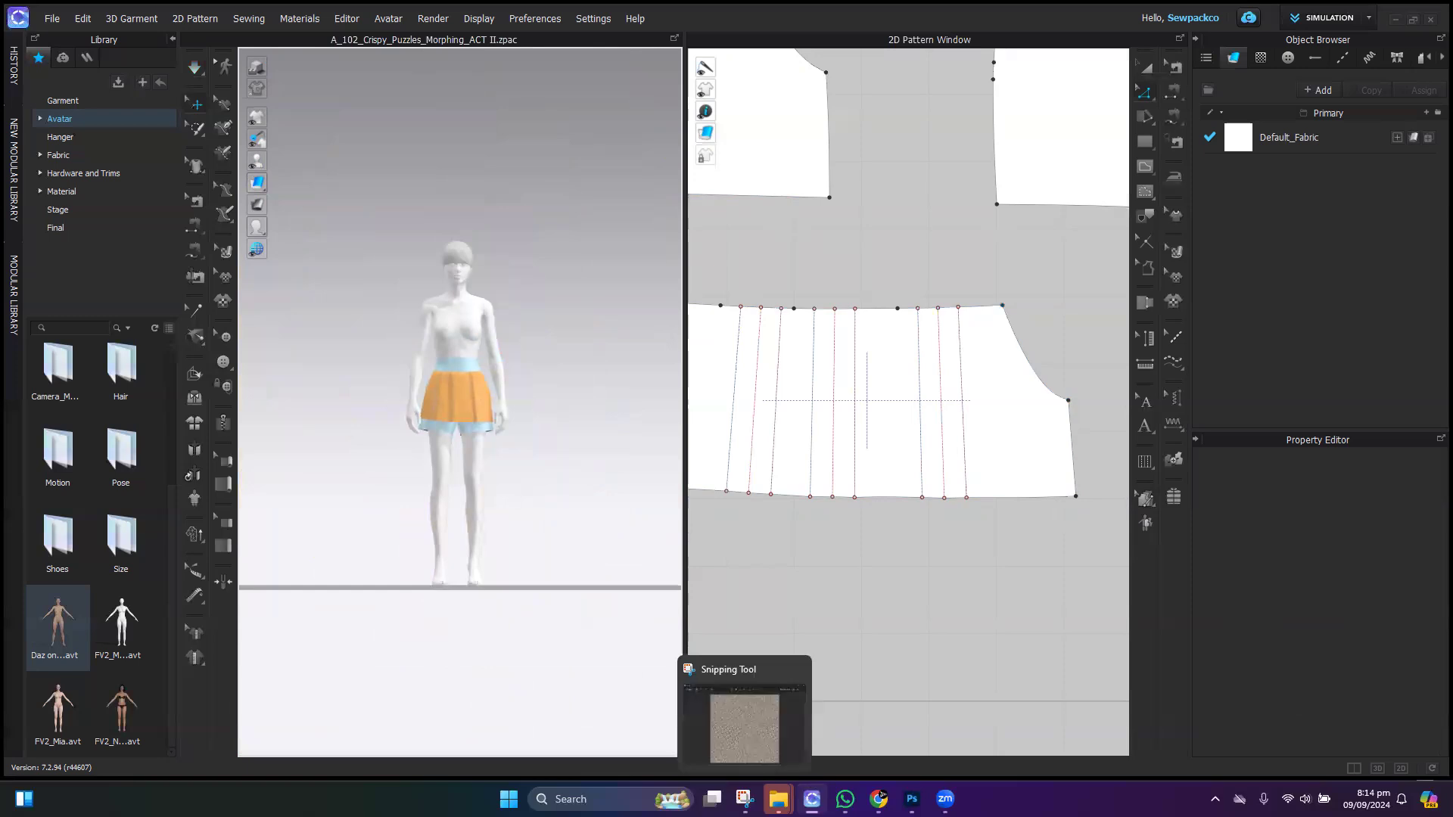
mouse_move(878, 799)
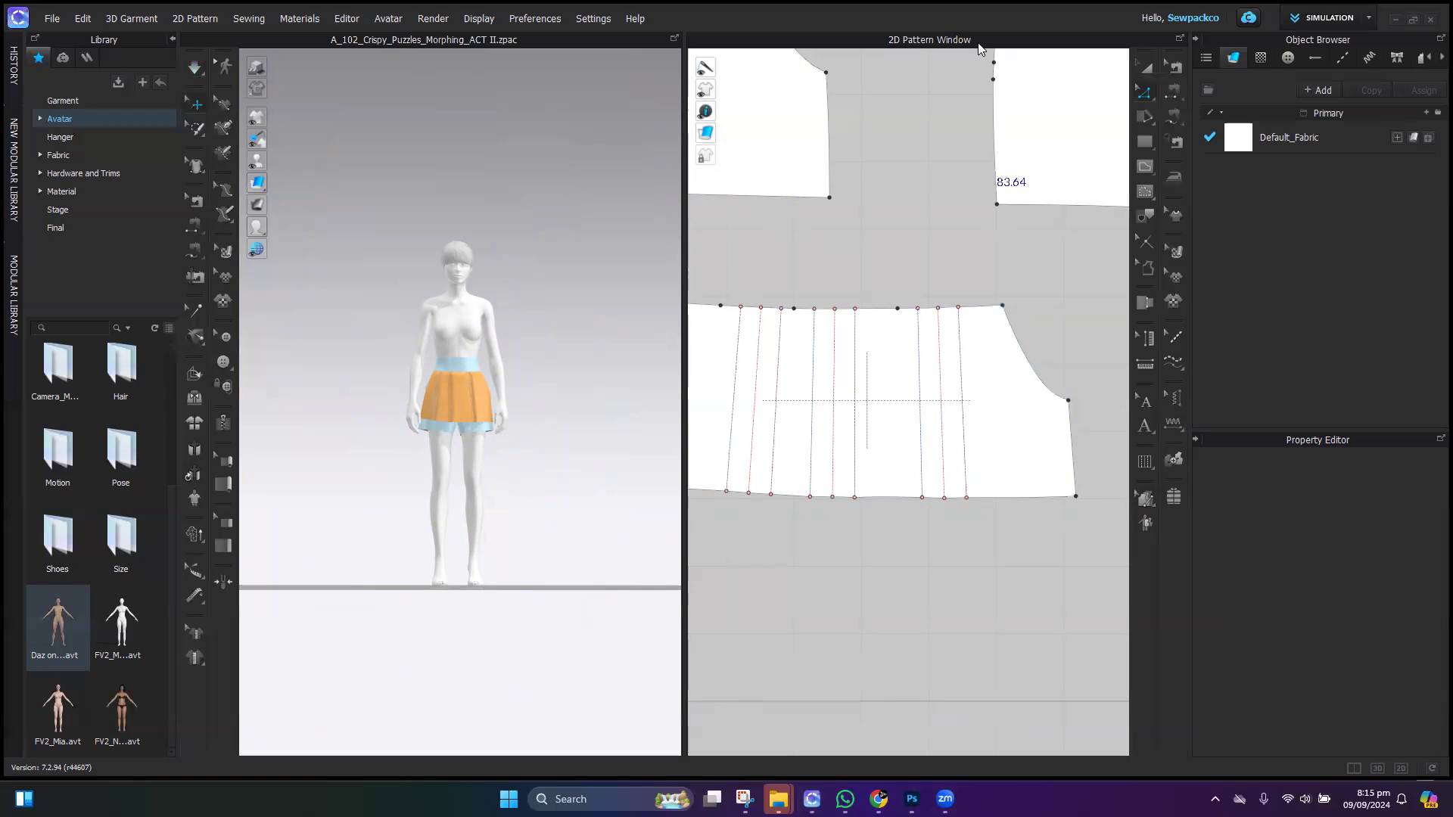
scroll(571, 352, "up", 1)
scroll(571, 352, "up", 2)
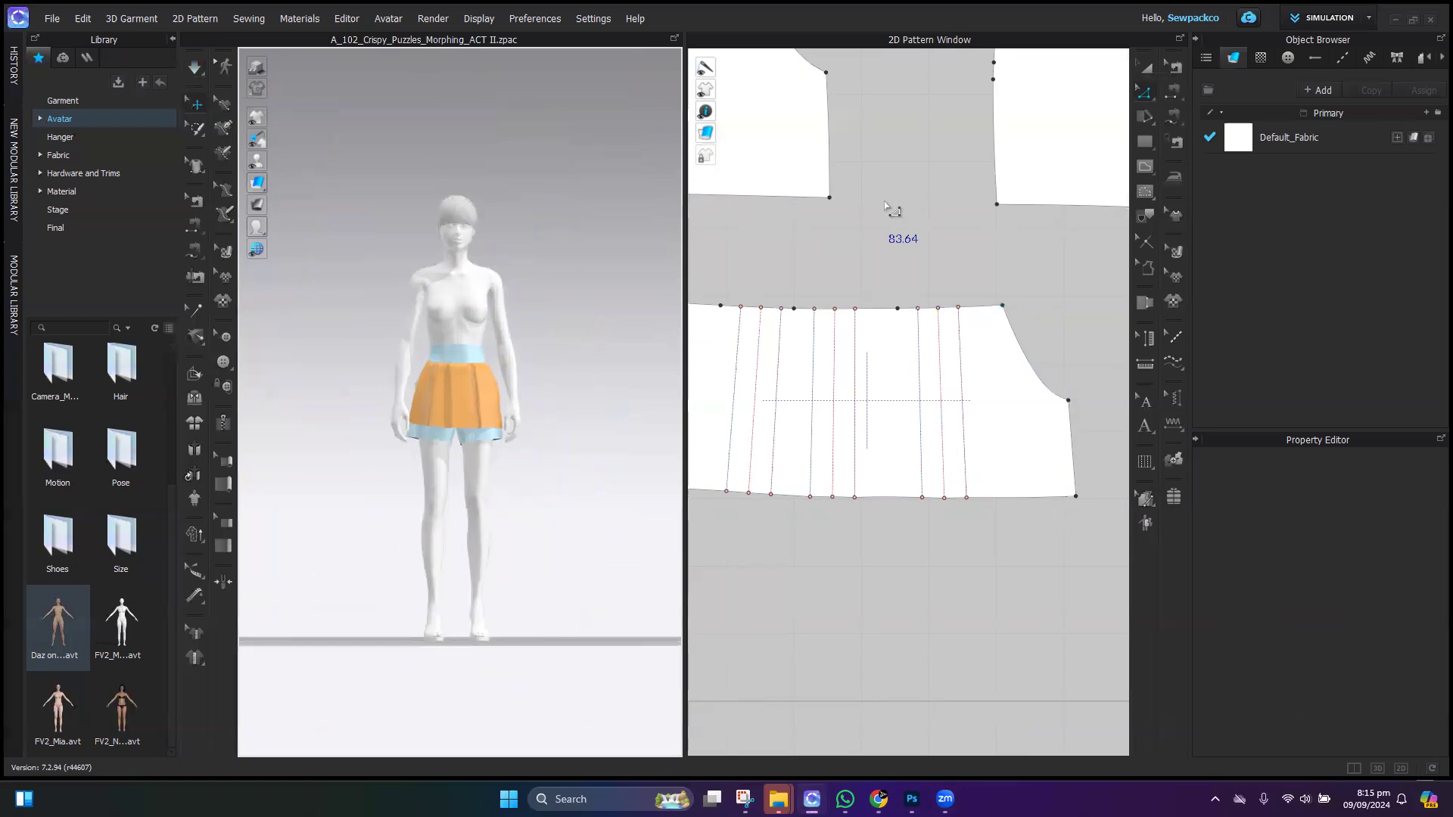
scroll(421, 384, "up", 2)
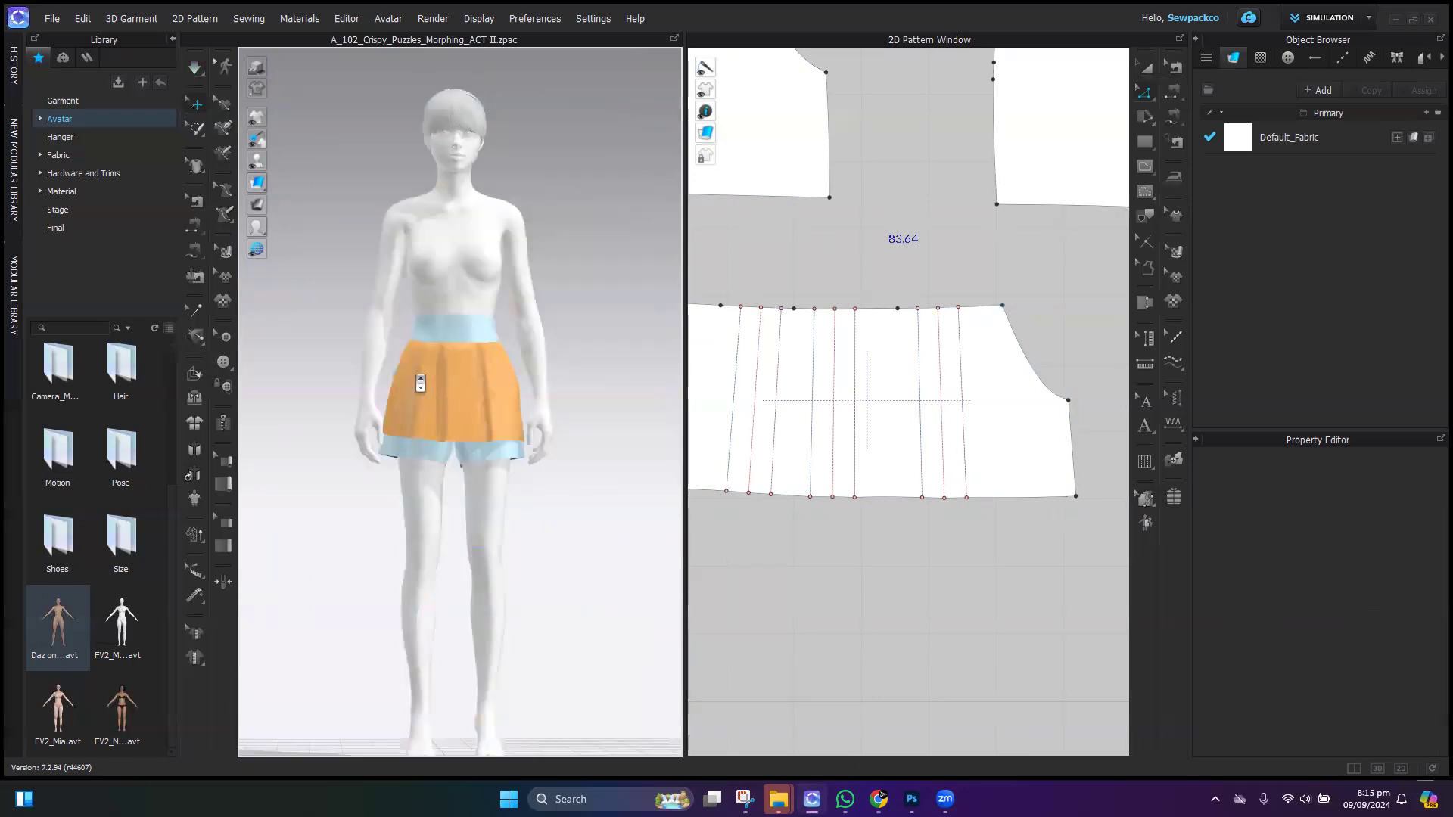
scroll(421, 384, "up", 4)
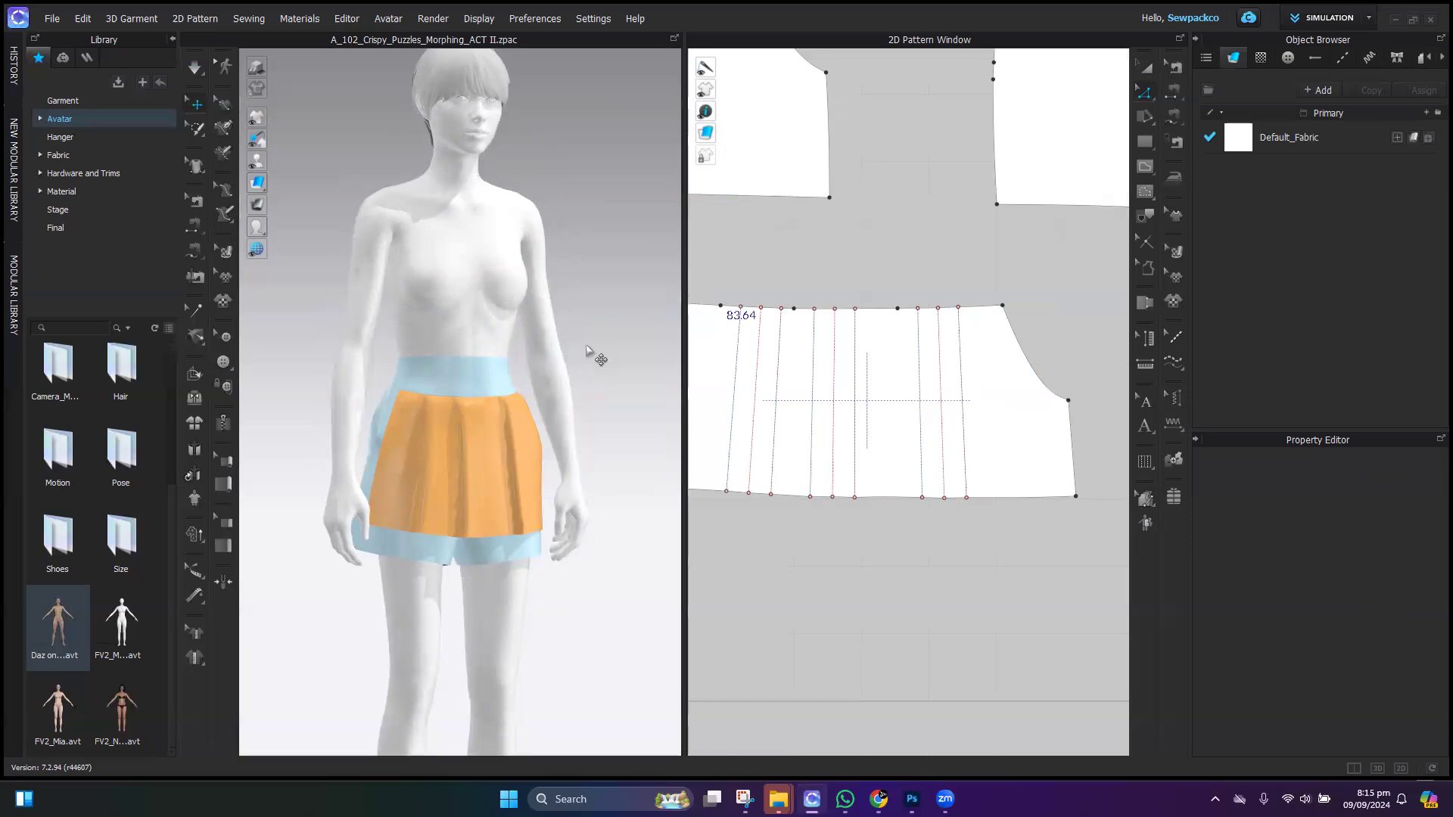
scroll(464, 416, "up", 3)
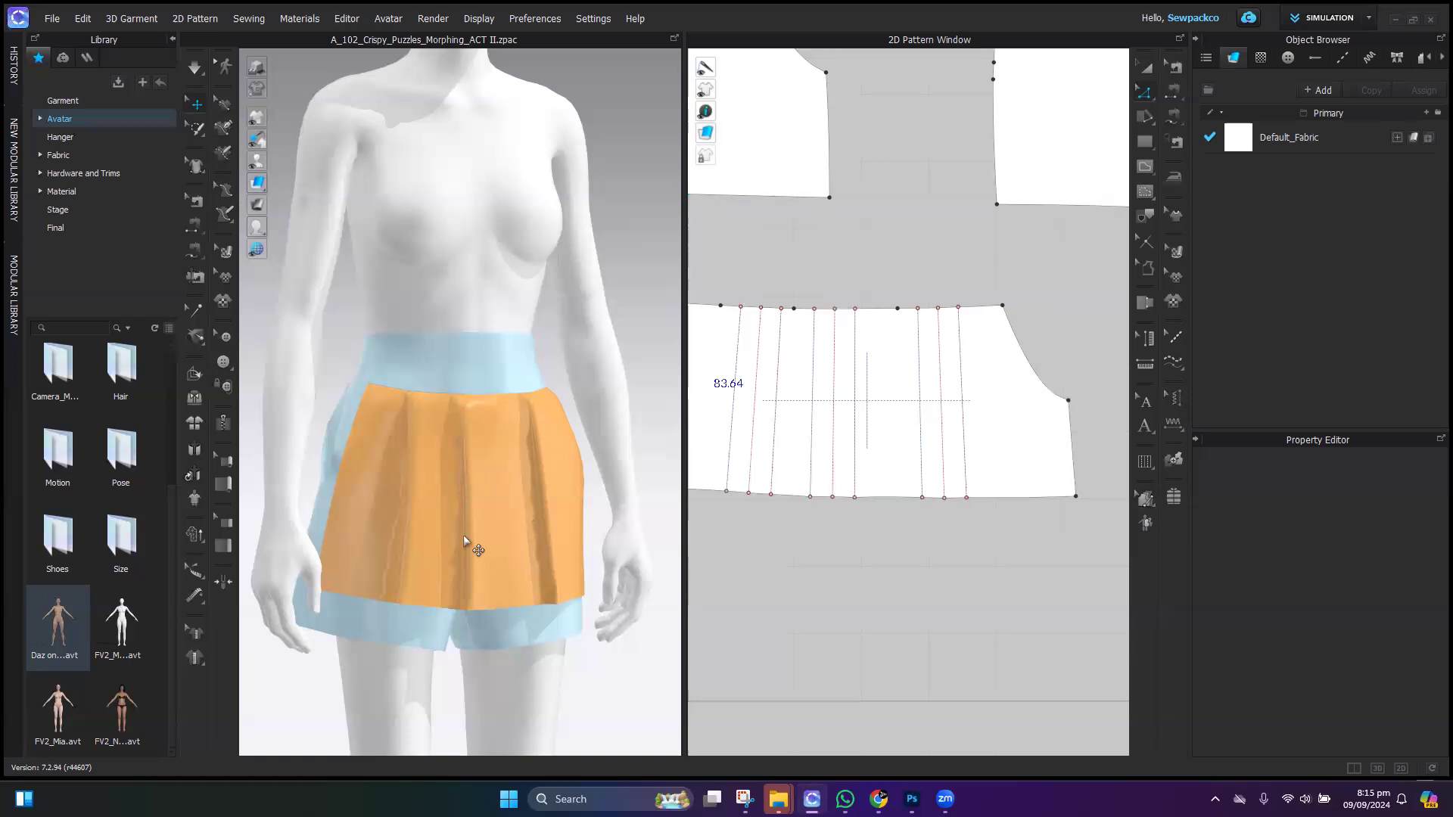
Step: Solidify the pleated front panel and pull it slightly while simulating, ending with the simulation stopped
right_click(450, 514)
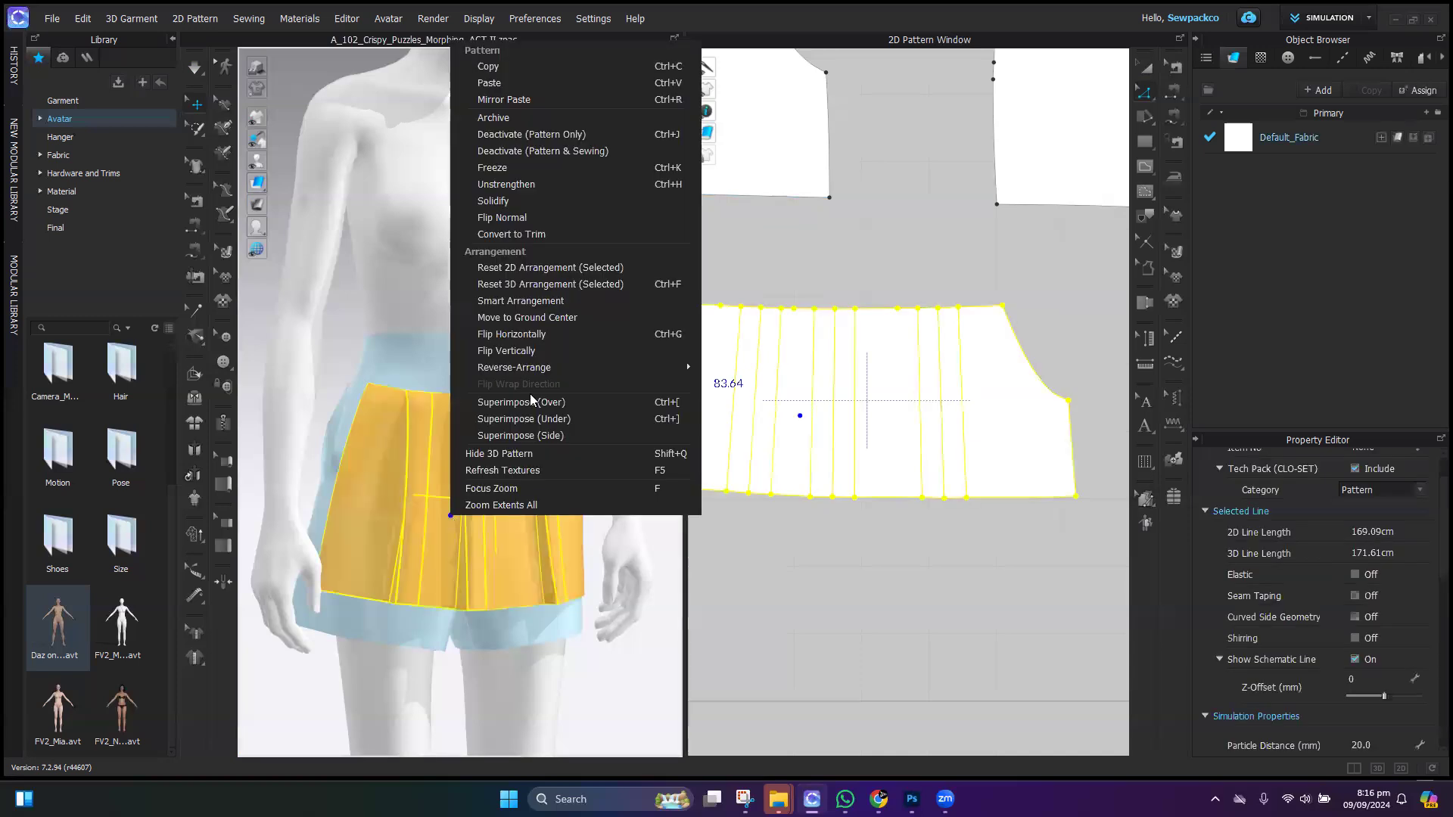
left_click(505, 201)
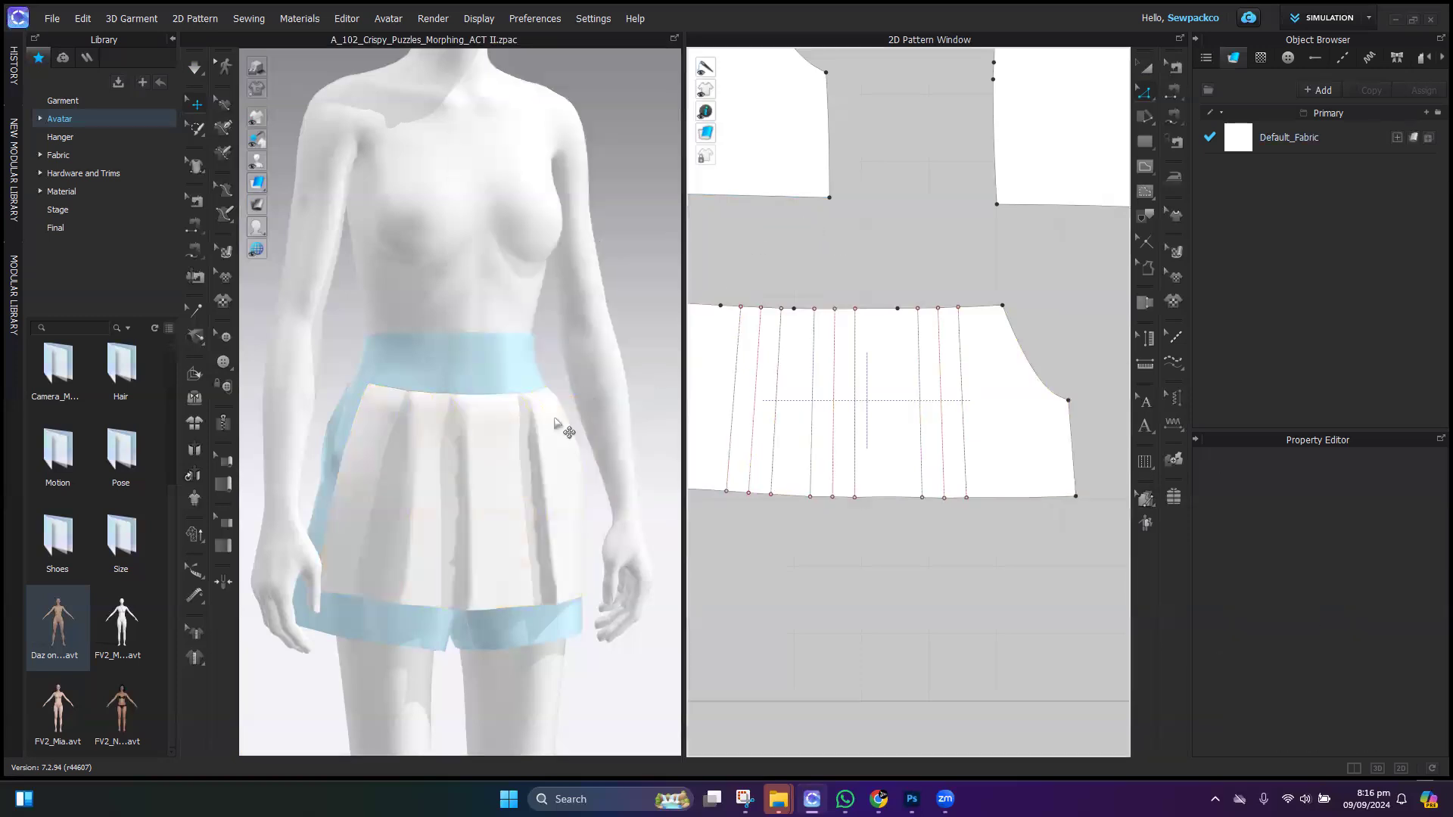
right_click_drag(523, 554, 445, 547)
left_click_drag(540, 550, 528, 548)
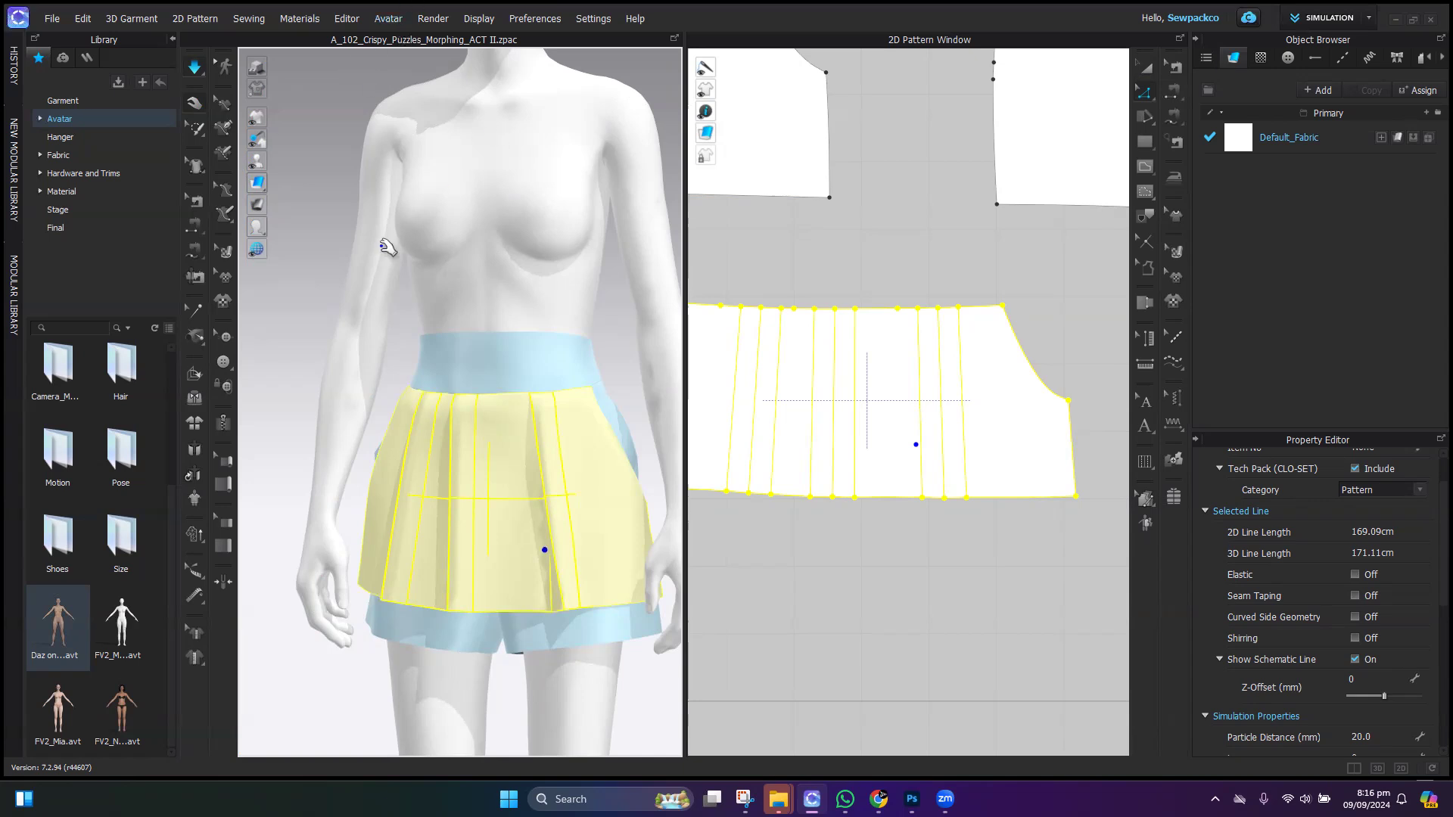
left_click(334, 217)
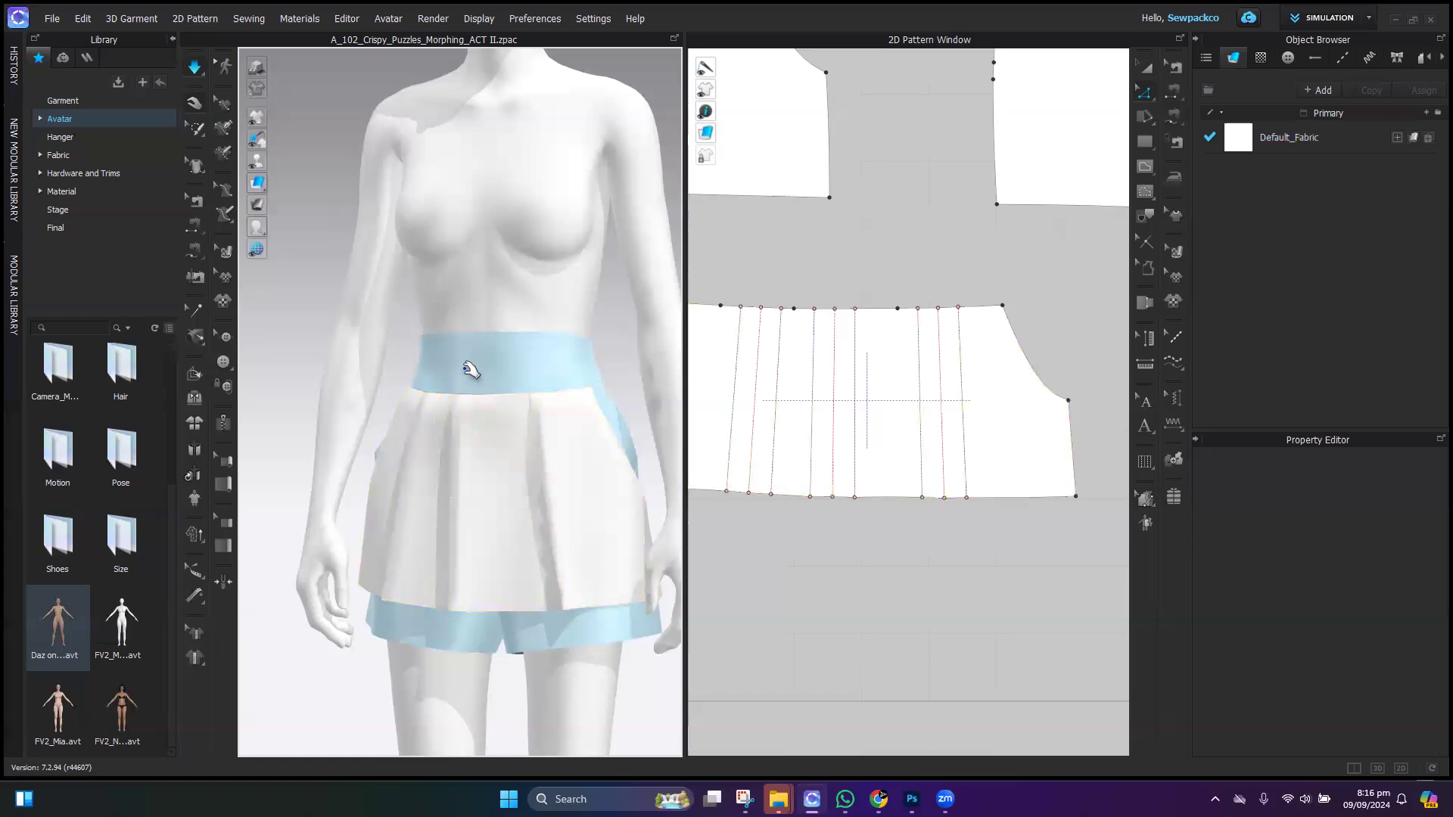
right_click_drag(453, 454, 495, 582)
left_click(506, 611)
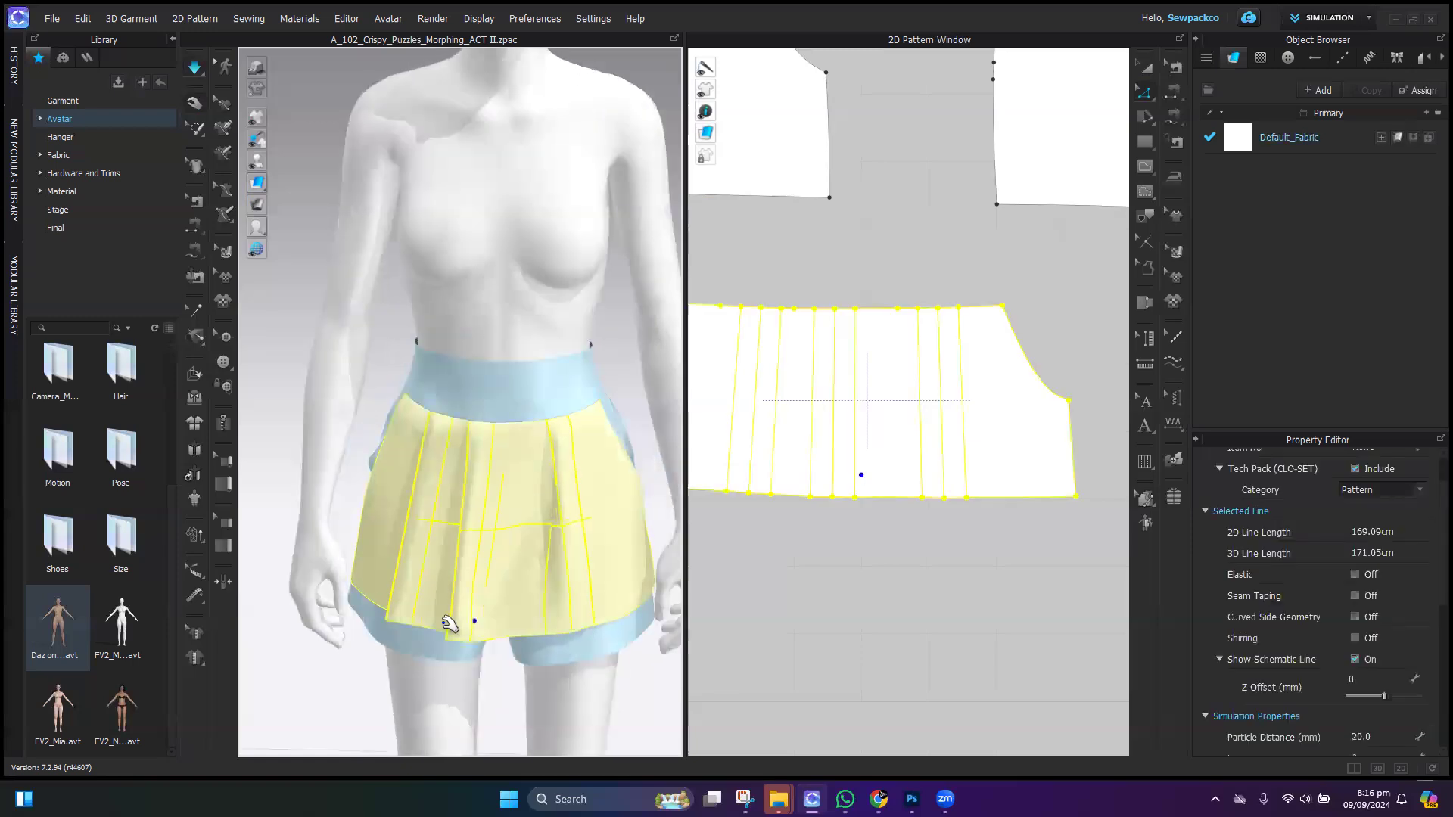
key("space")
Step: Examine the solidified pleats on the shorts from the side and the front
right_click_drag(416, 554, 586, 572)
scroll(586, 572, "down", 3)
middle_click_drag(586, 591, 536, 427)
right_click_drag(535, 429, 529, 379)
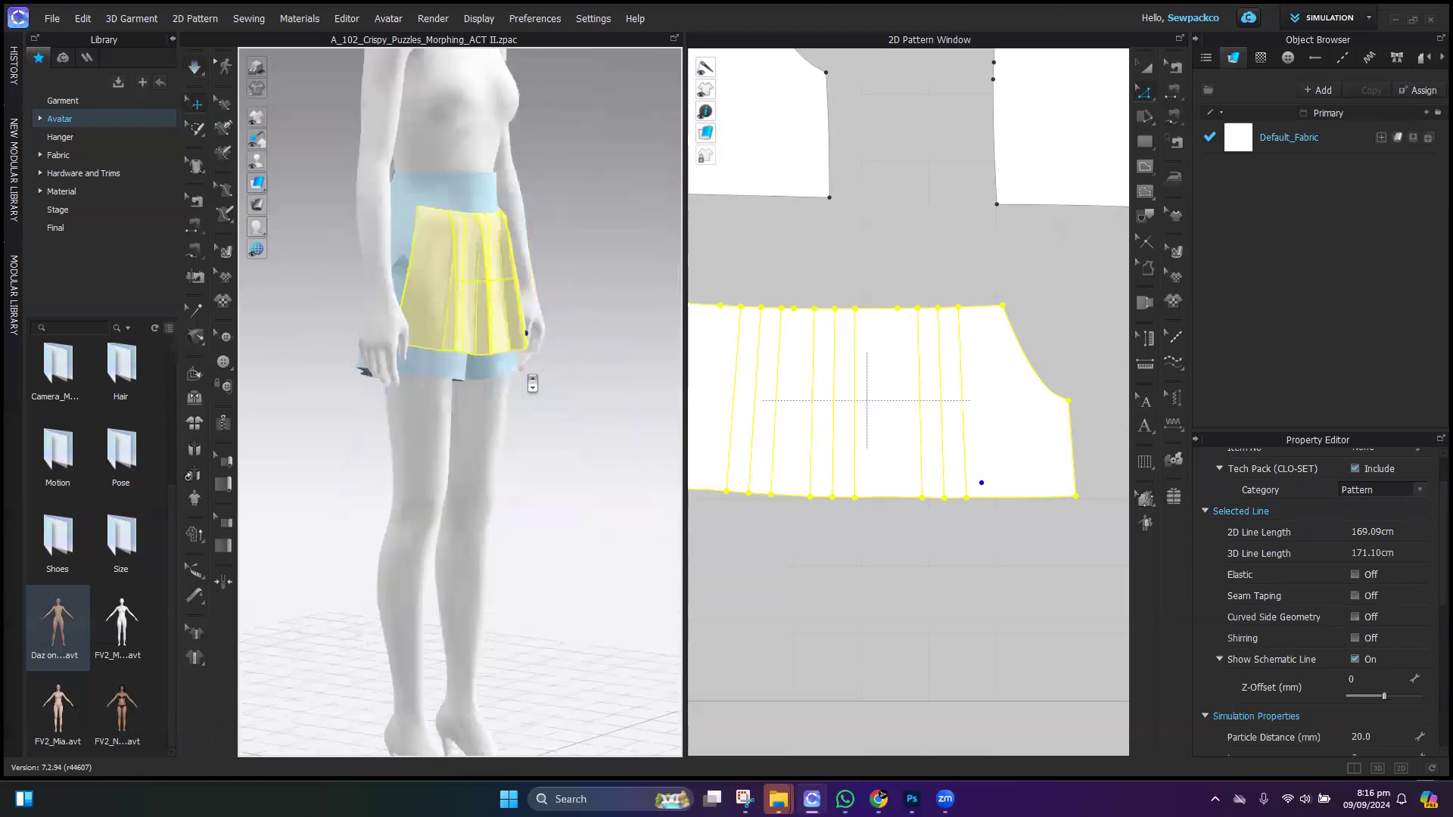
scroll(545, 393, "up", 4)
left_click(603, 438)
right_click_drag(603, 438, 487, 337)
middle_click_drag(487, 338, 510, 473)
mouse_move(509, 470)
right_mouse_down()
mouse_move(341, 464)
mouse_move(486, 454)
right_mouse_up()
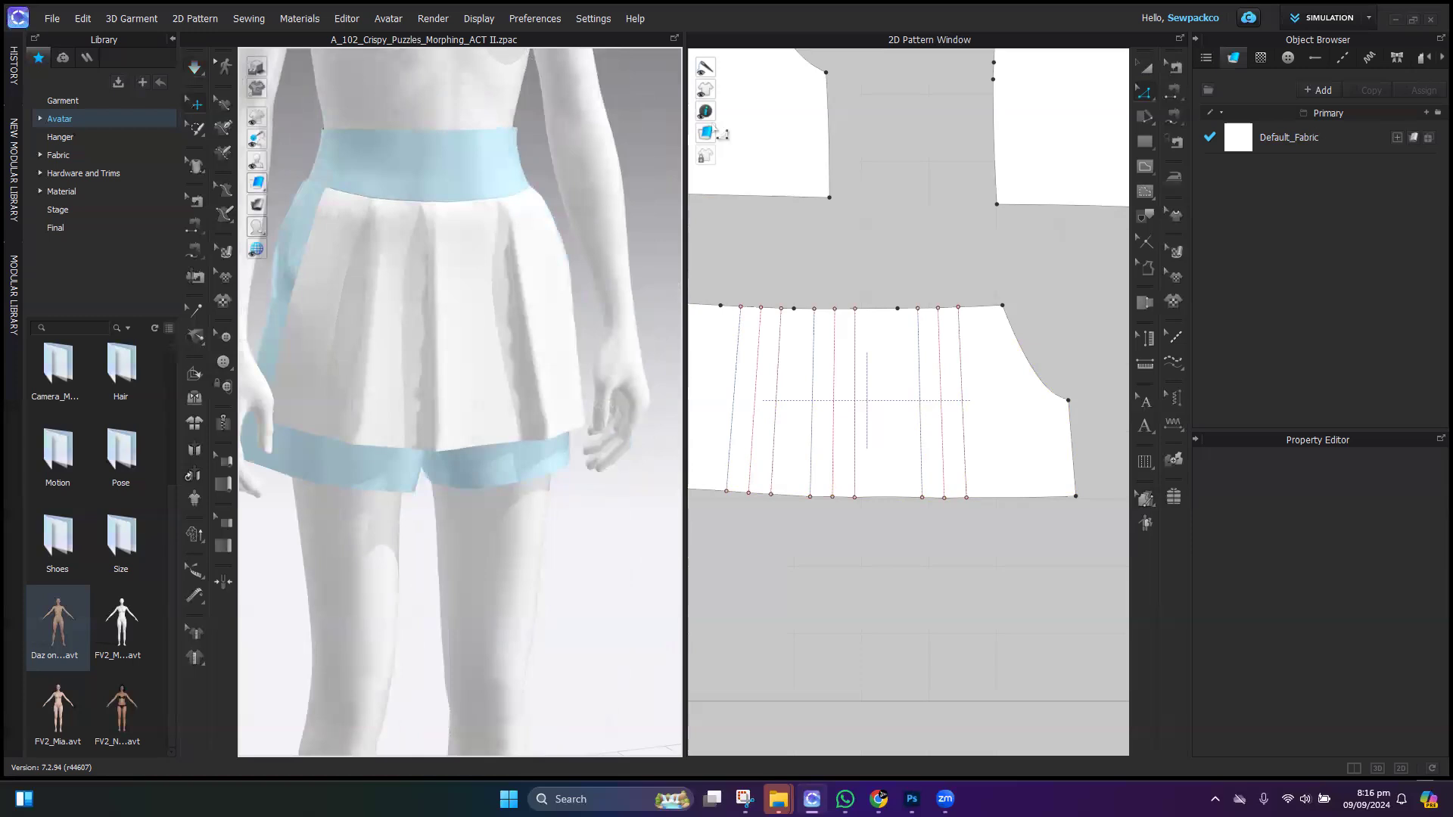
scroll(405, 364, "down", 5)
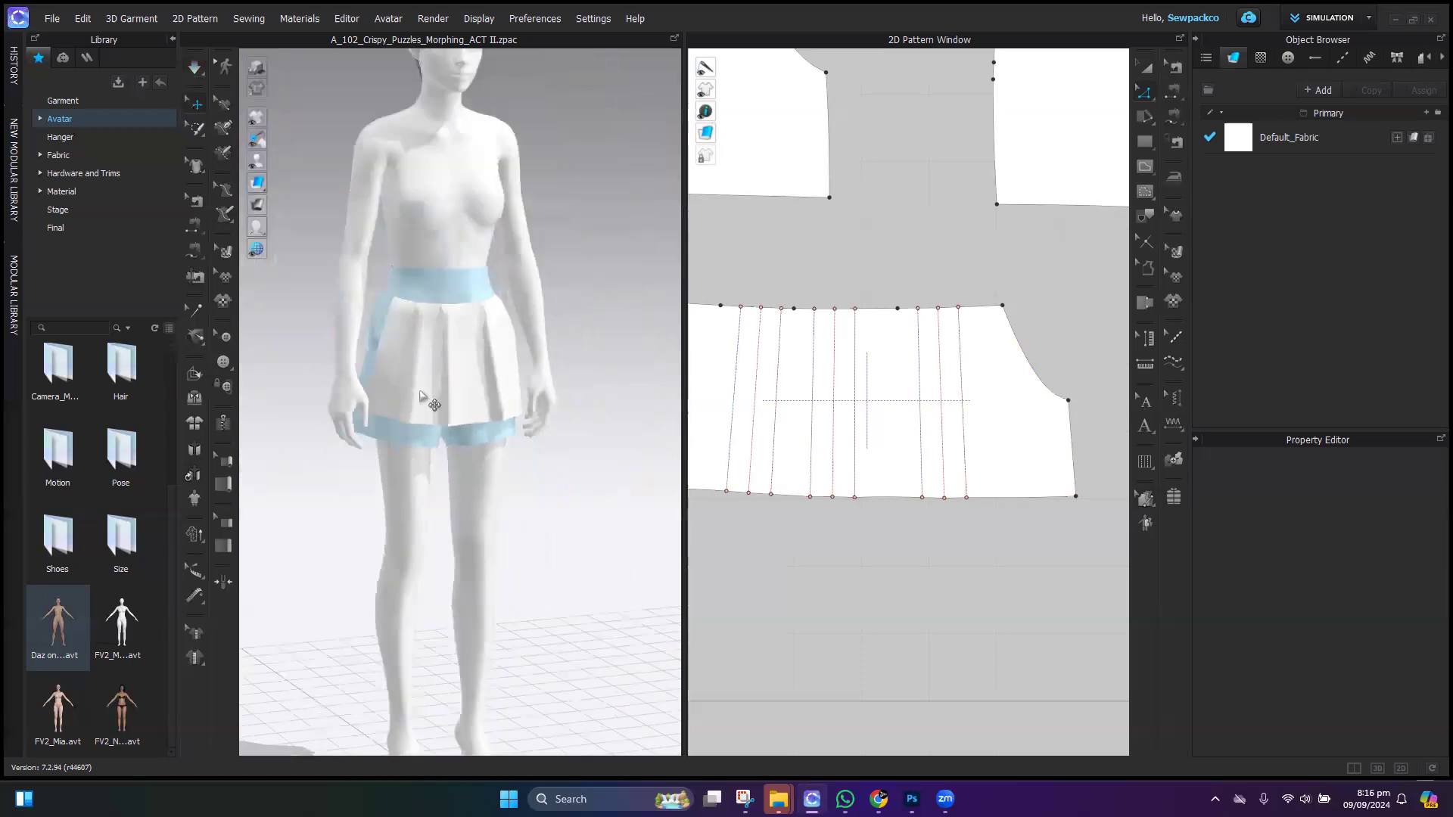
right_click_drag(422, 472, 421, 473)
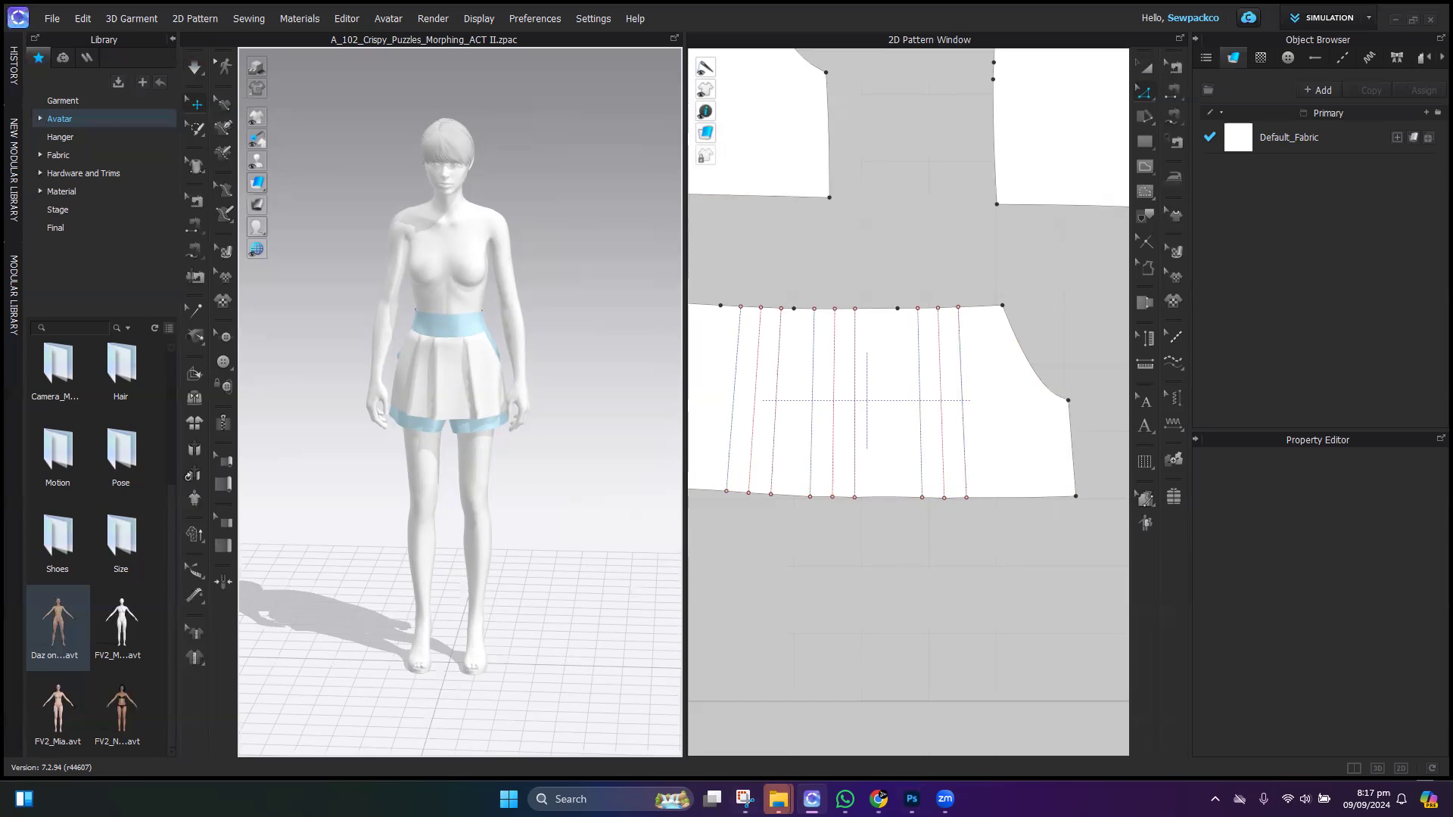
Step: Switch to File Explorer and import Pleats.dxf from the 1_Fold Angle folder into CLO
mouse_move(778, 799)
left_click(761, 740)
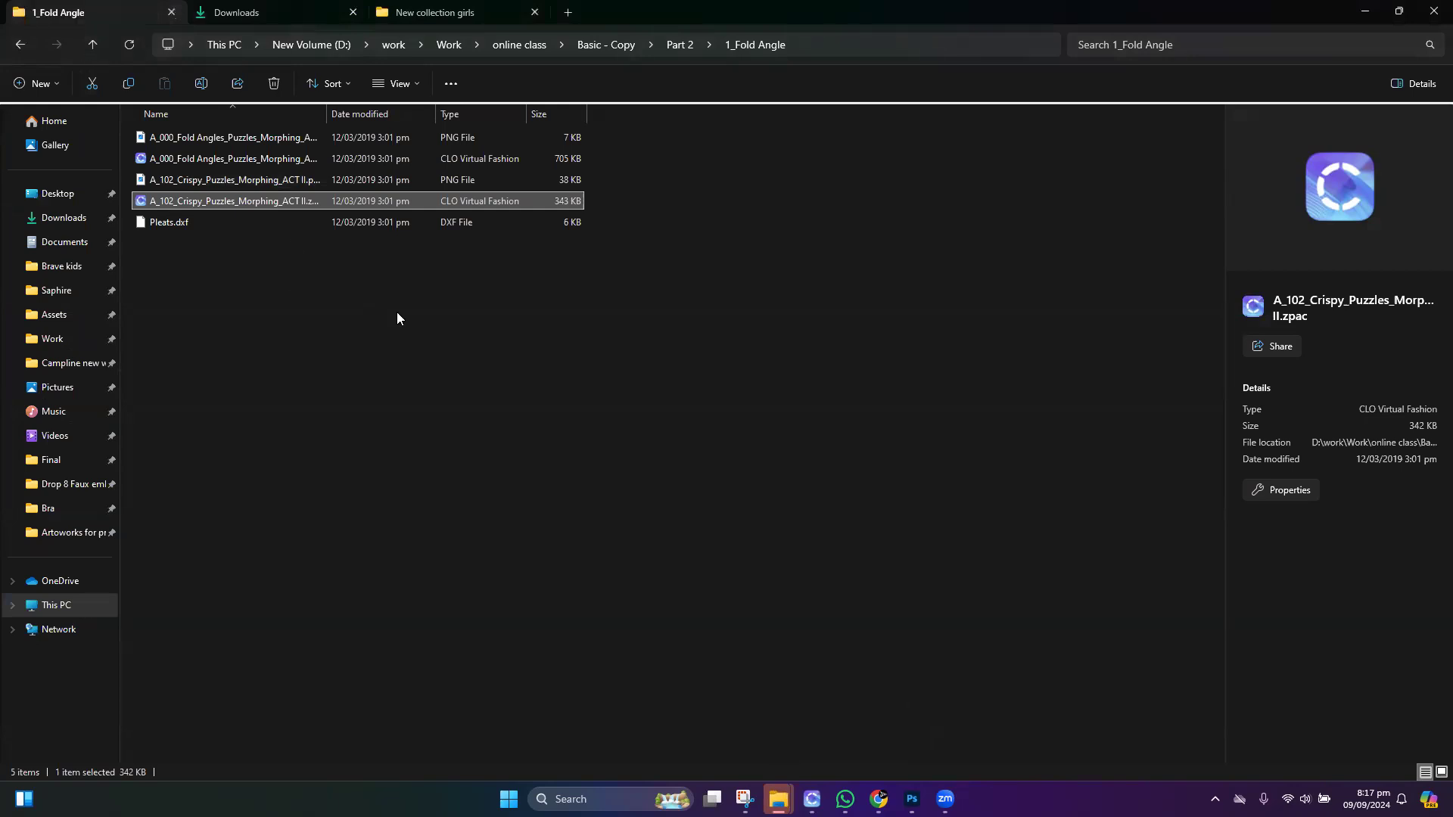
left_click(200, 225)
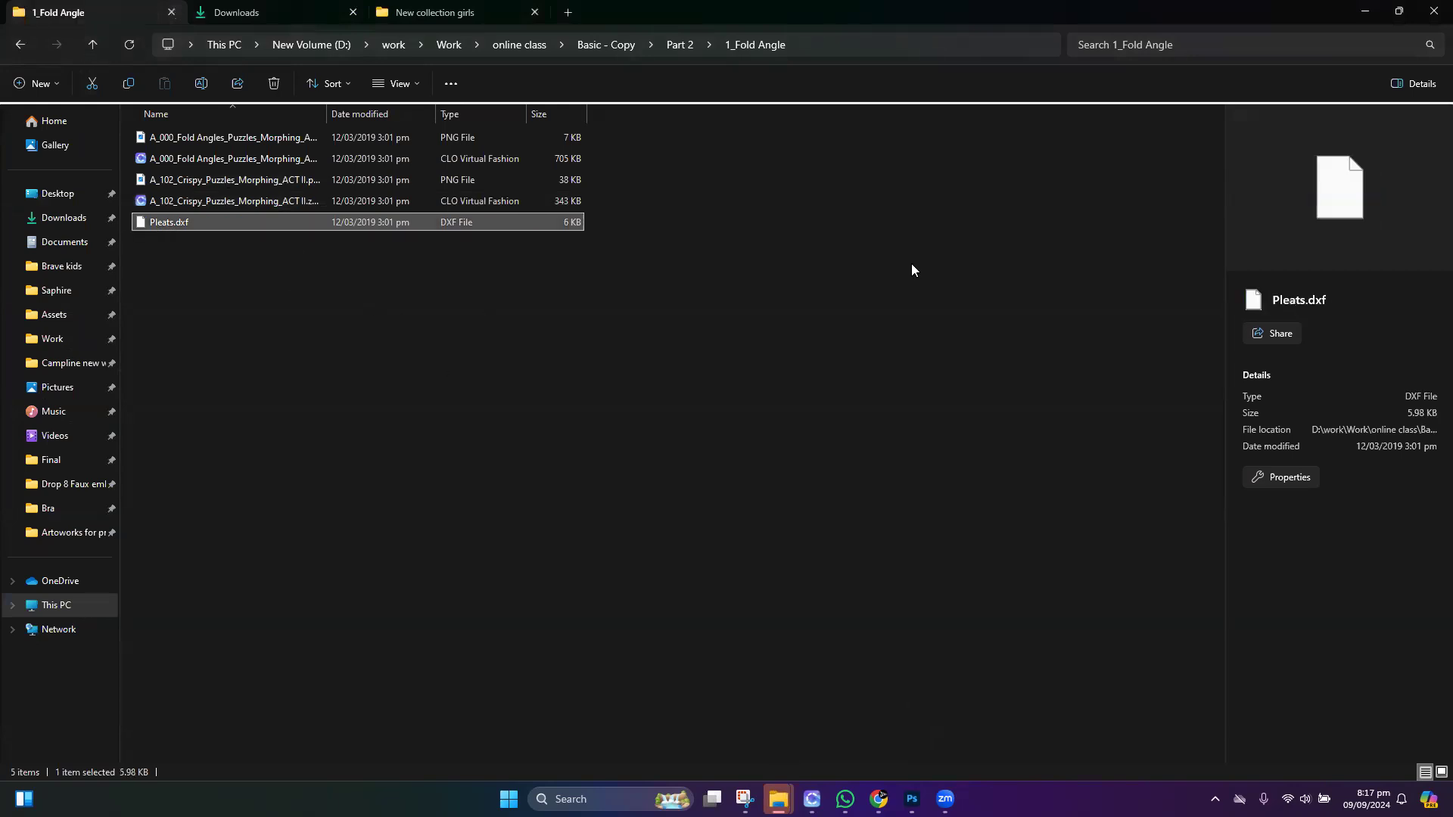
left_click_drag(216, 225, 634, 176)
left_click(765, 597)
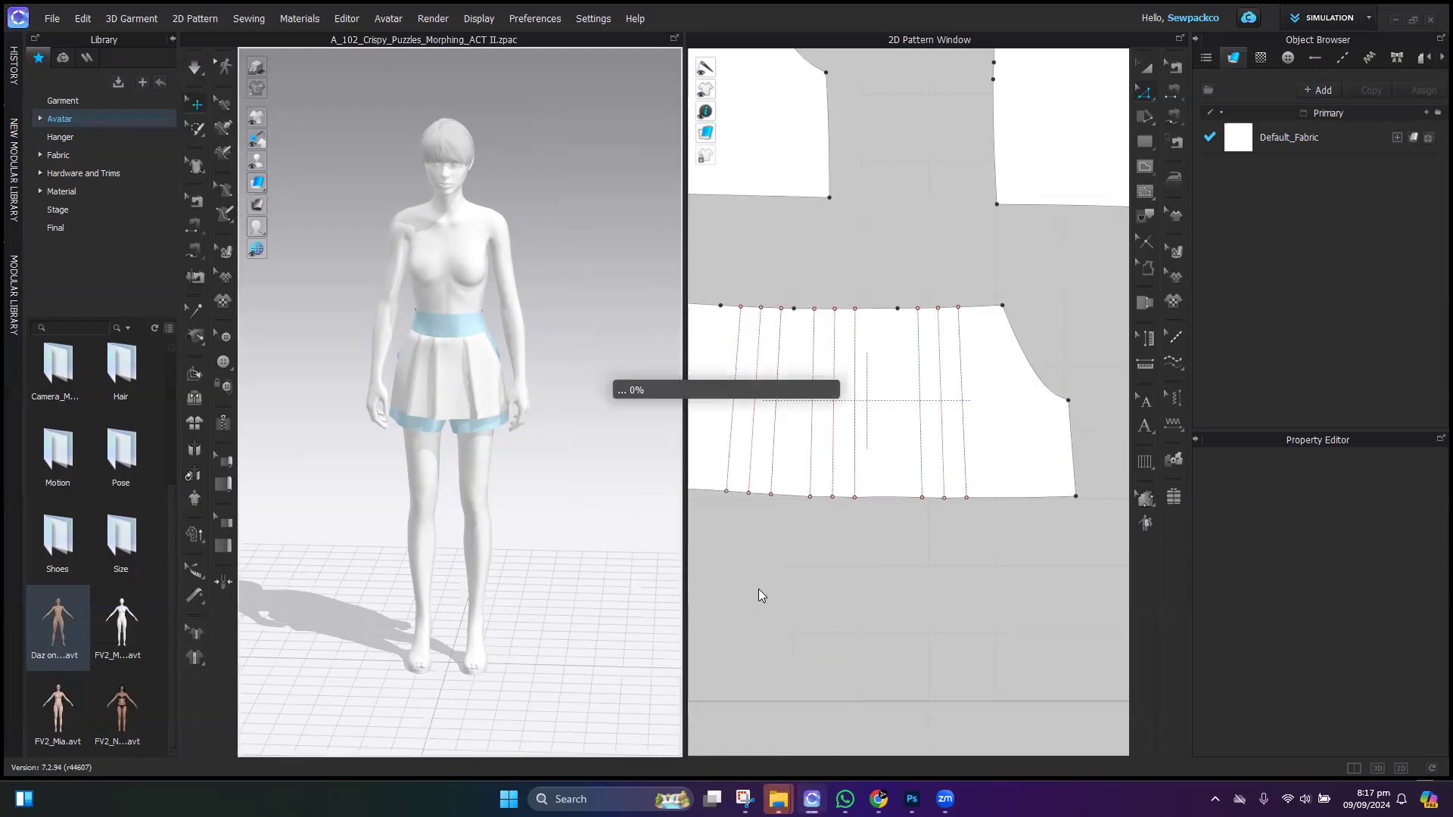
Step: Select all the imported pleat pattern pieces in the 2D Pattern Window and delete them
scroll(995, 382, "down", 5)
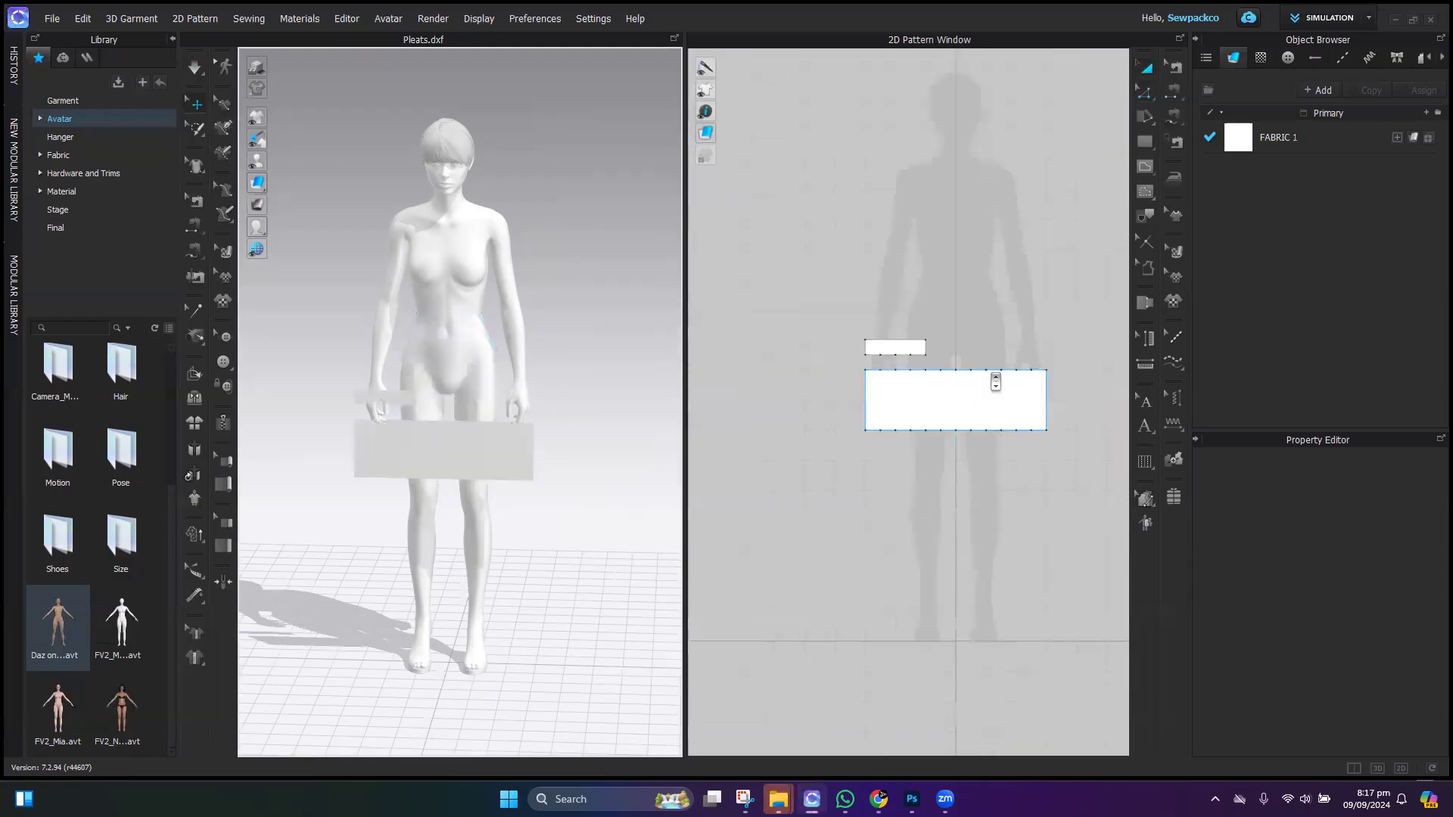
scroll(951, 389, "up", 4)
scroll(869, 382, "down", 4)
middle_click_drag(916, 395, 829, 363)
left_click_drag(728, 272, 1048, 487)
key("Delete")
Step: Switch to File Explorer and open the 1_Polo folder inside Part 3 of Basic - Copy
mouse_move(778, 799)
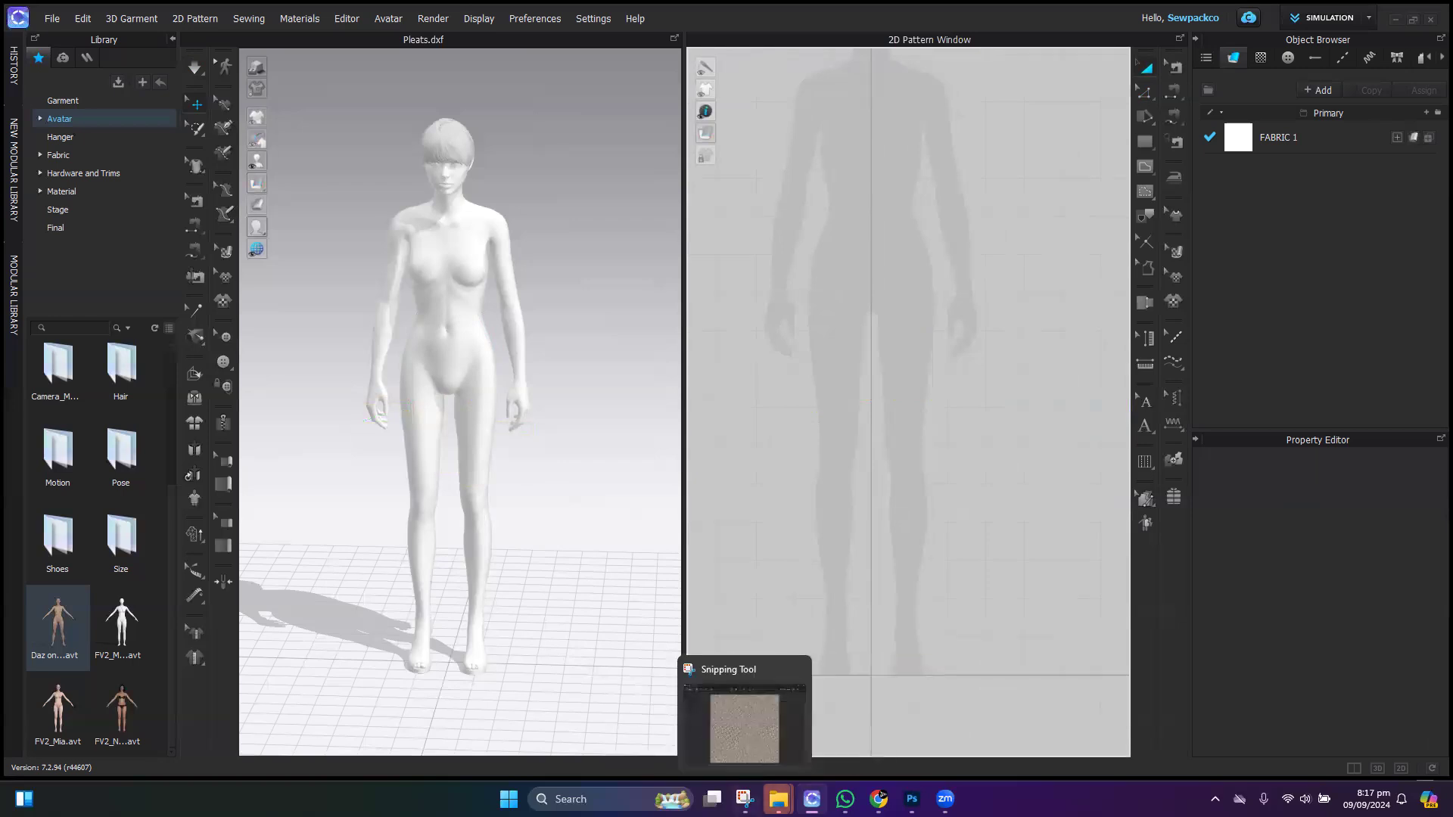
left_click(718, 723)
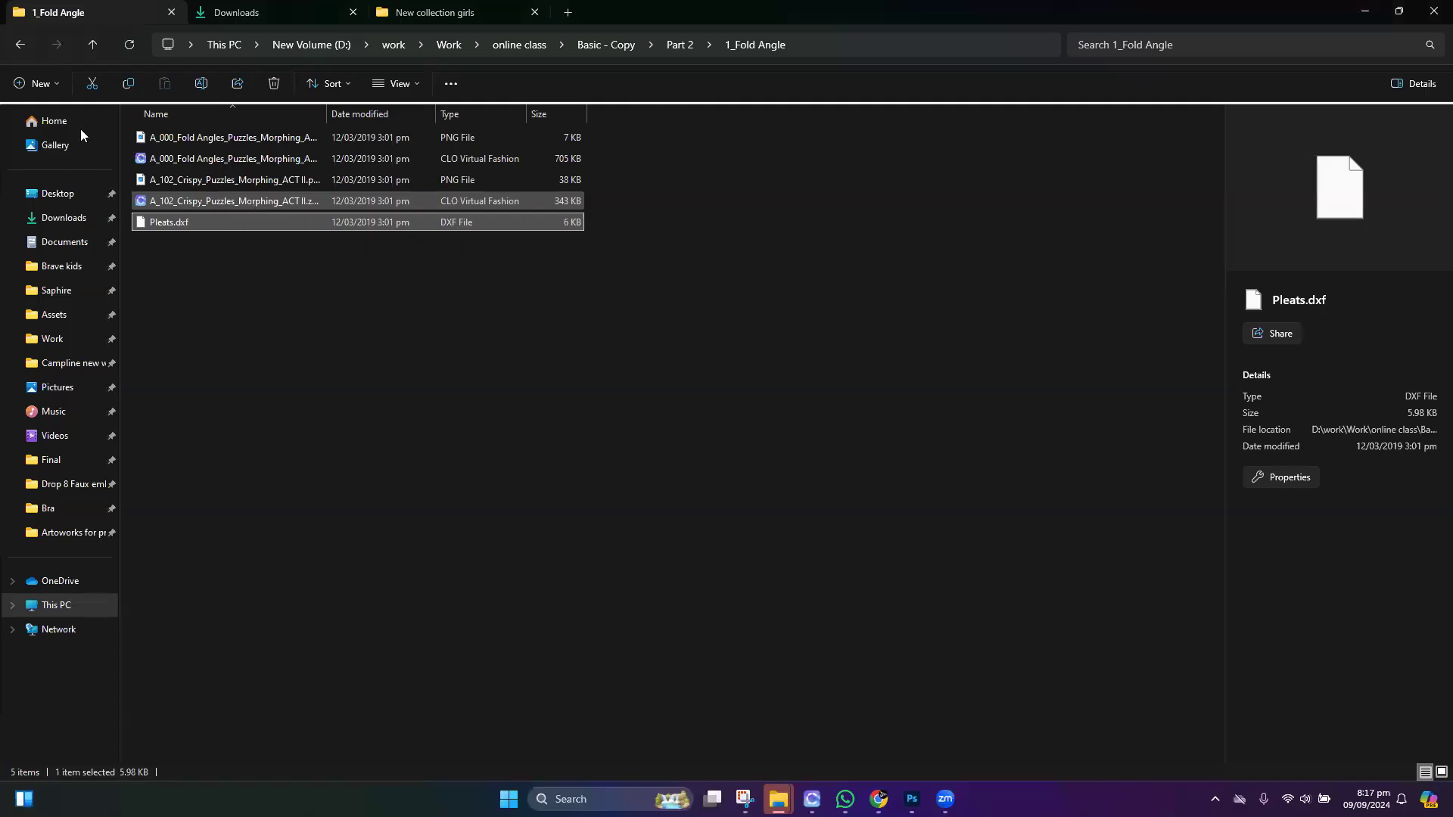
left_click(91, 46)
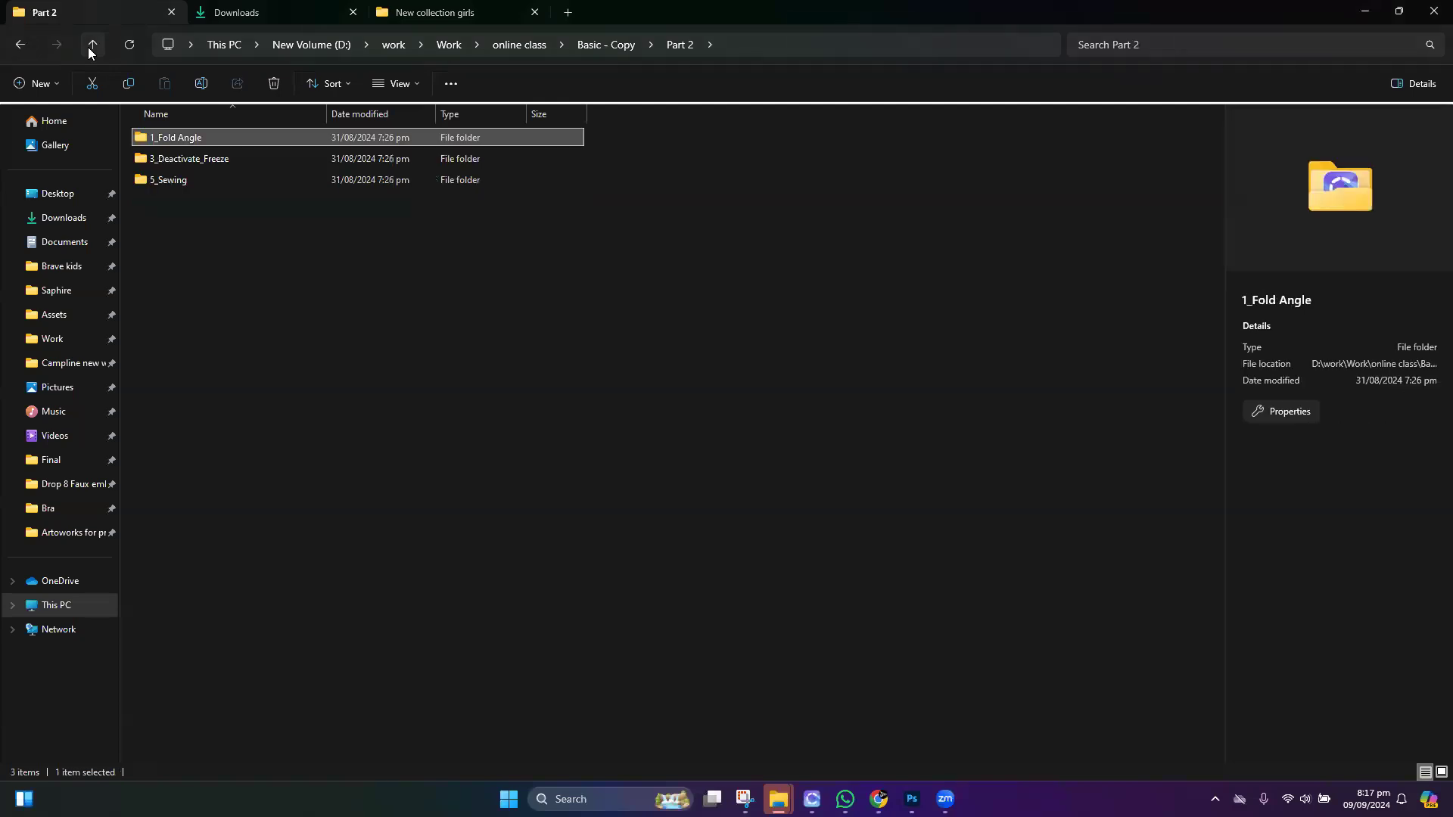
left_click(87, 47)
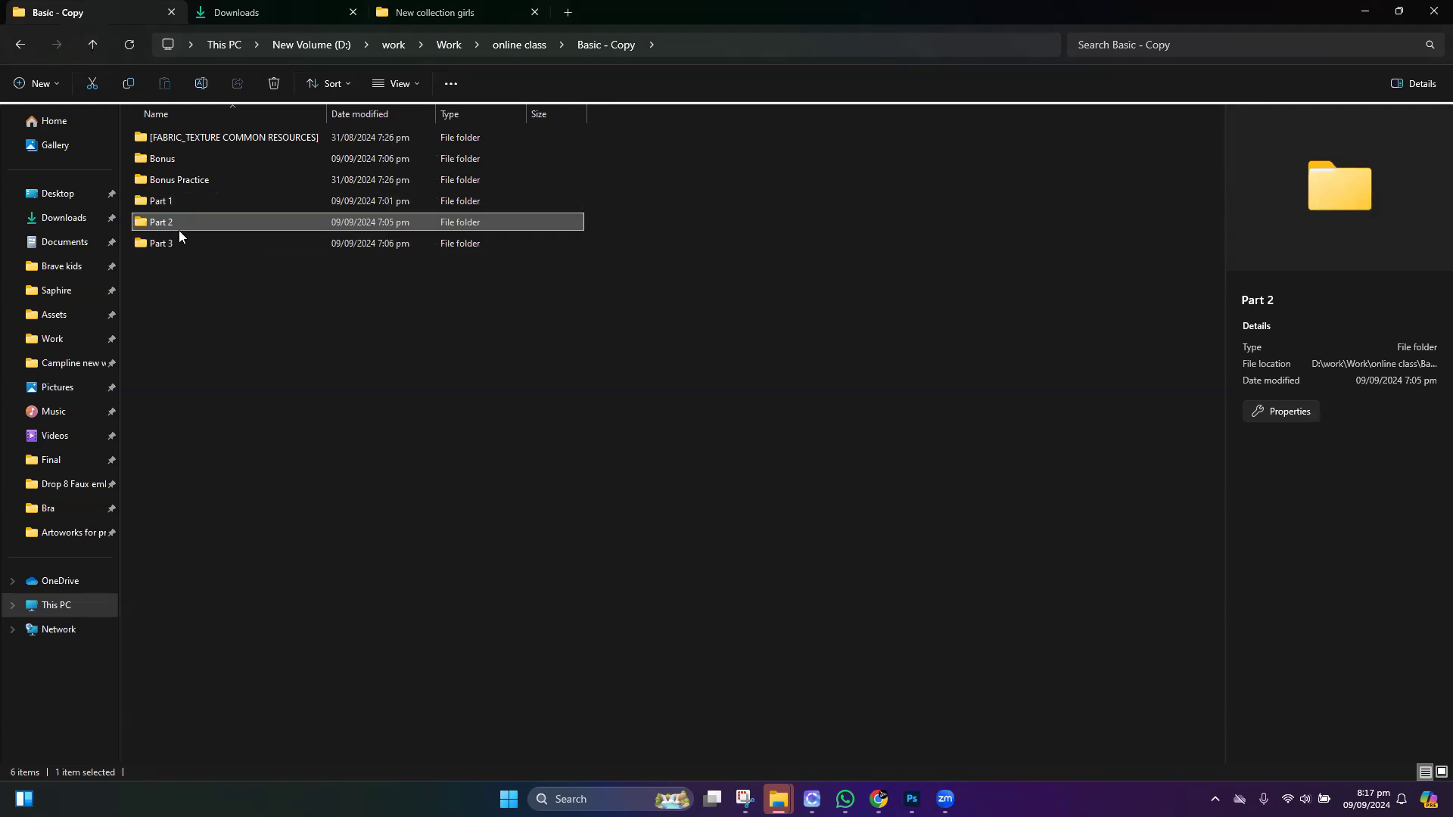
double_click(165, 250)
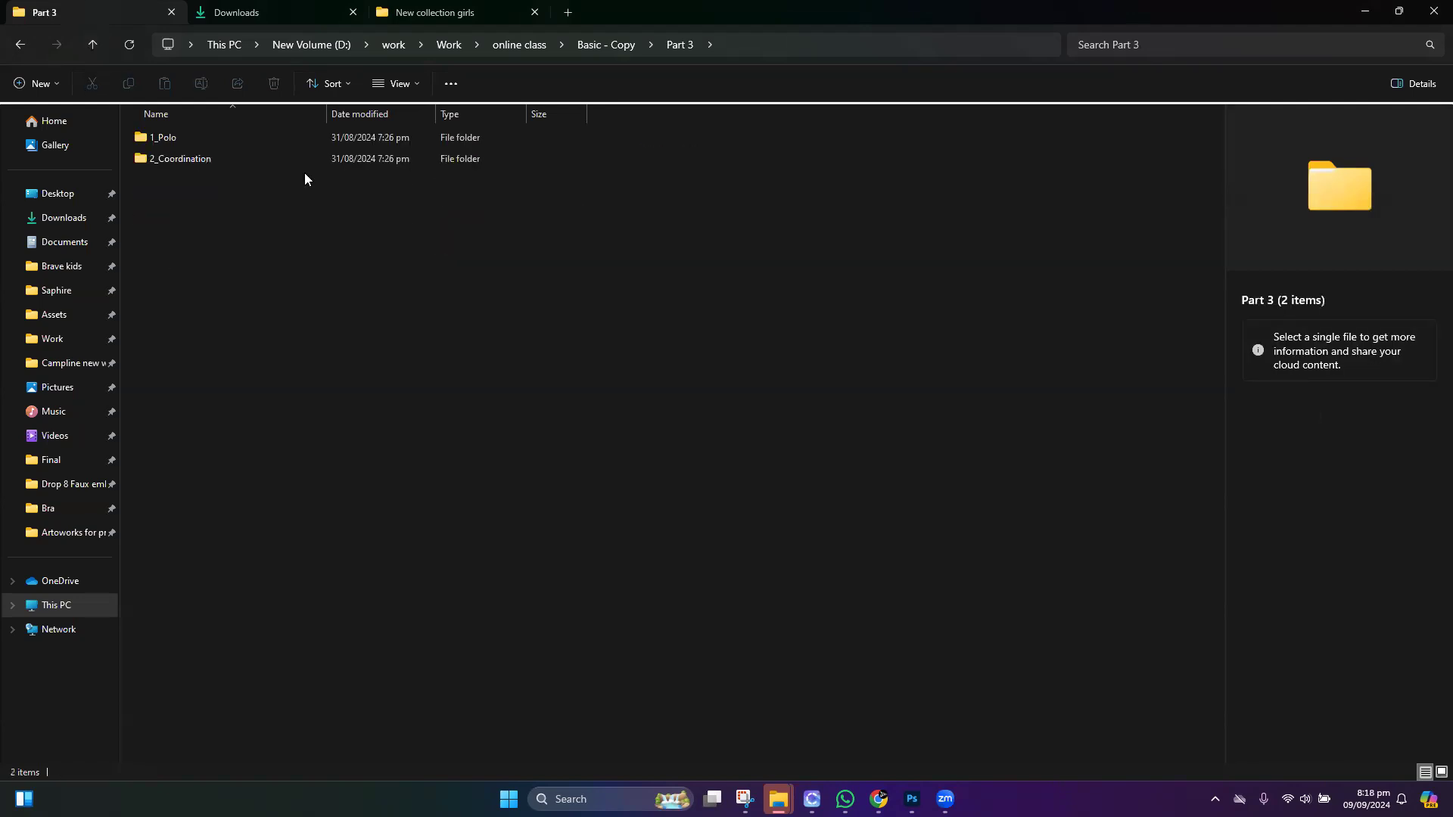
double_click(170, 142)
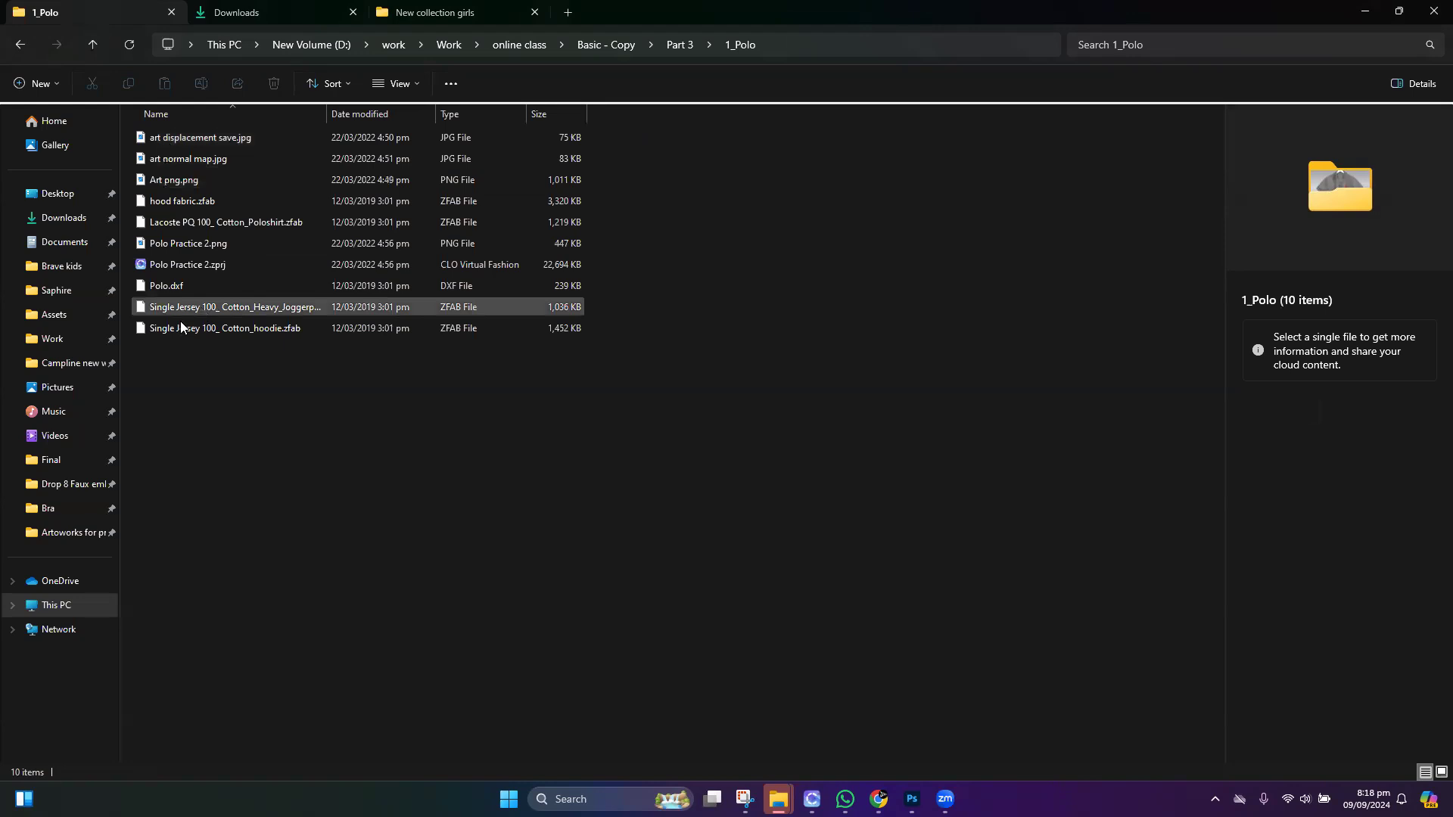
Step: Import Polo.dxf from the 1_Polo folder into CLO, setting the load type and scale in the import options
scroll(294, 277, "up", 3, "ctrl")
scroll(294, 283, "up", 3, "ctrl")
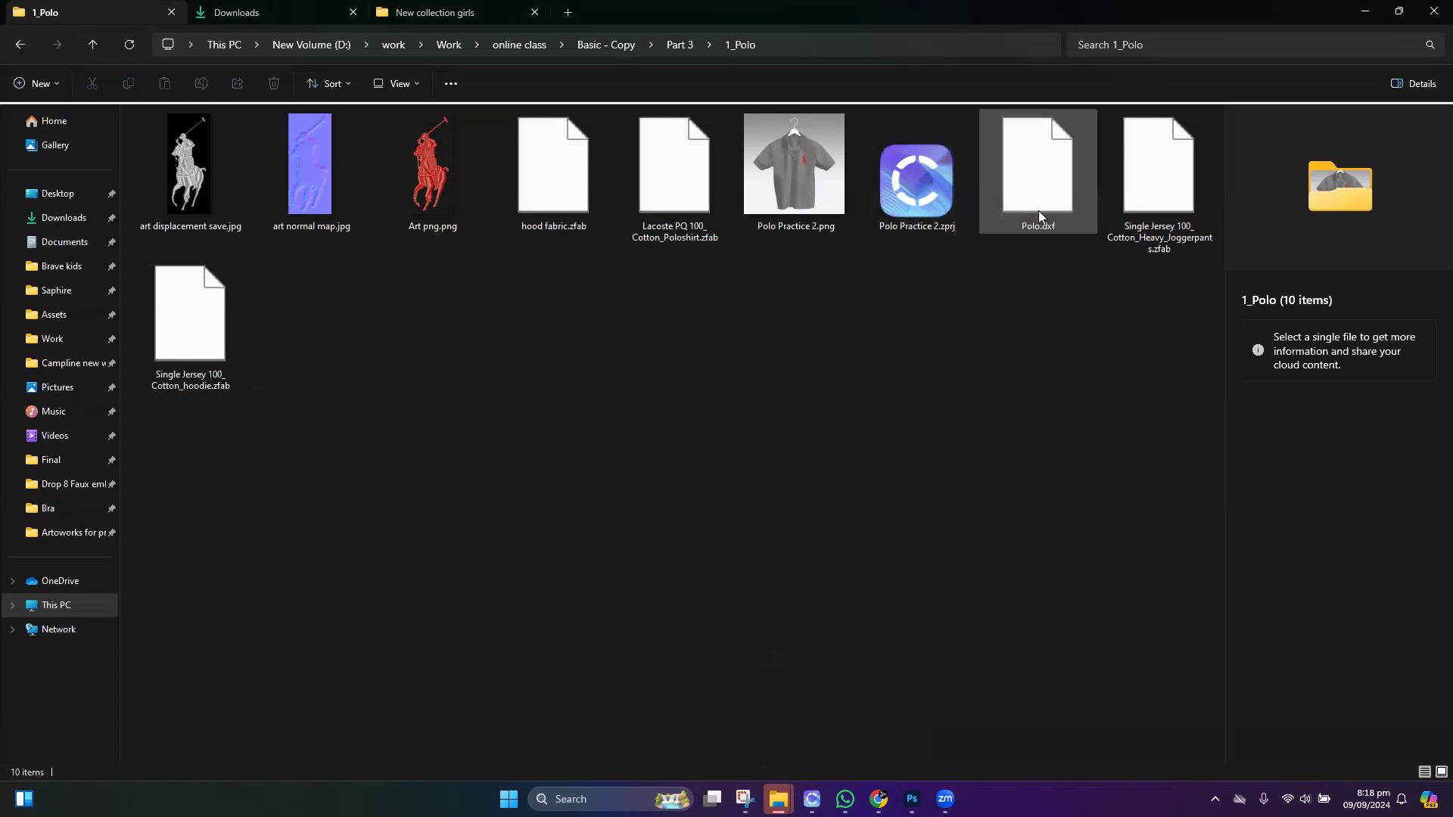
mouse_move(1040, 234)
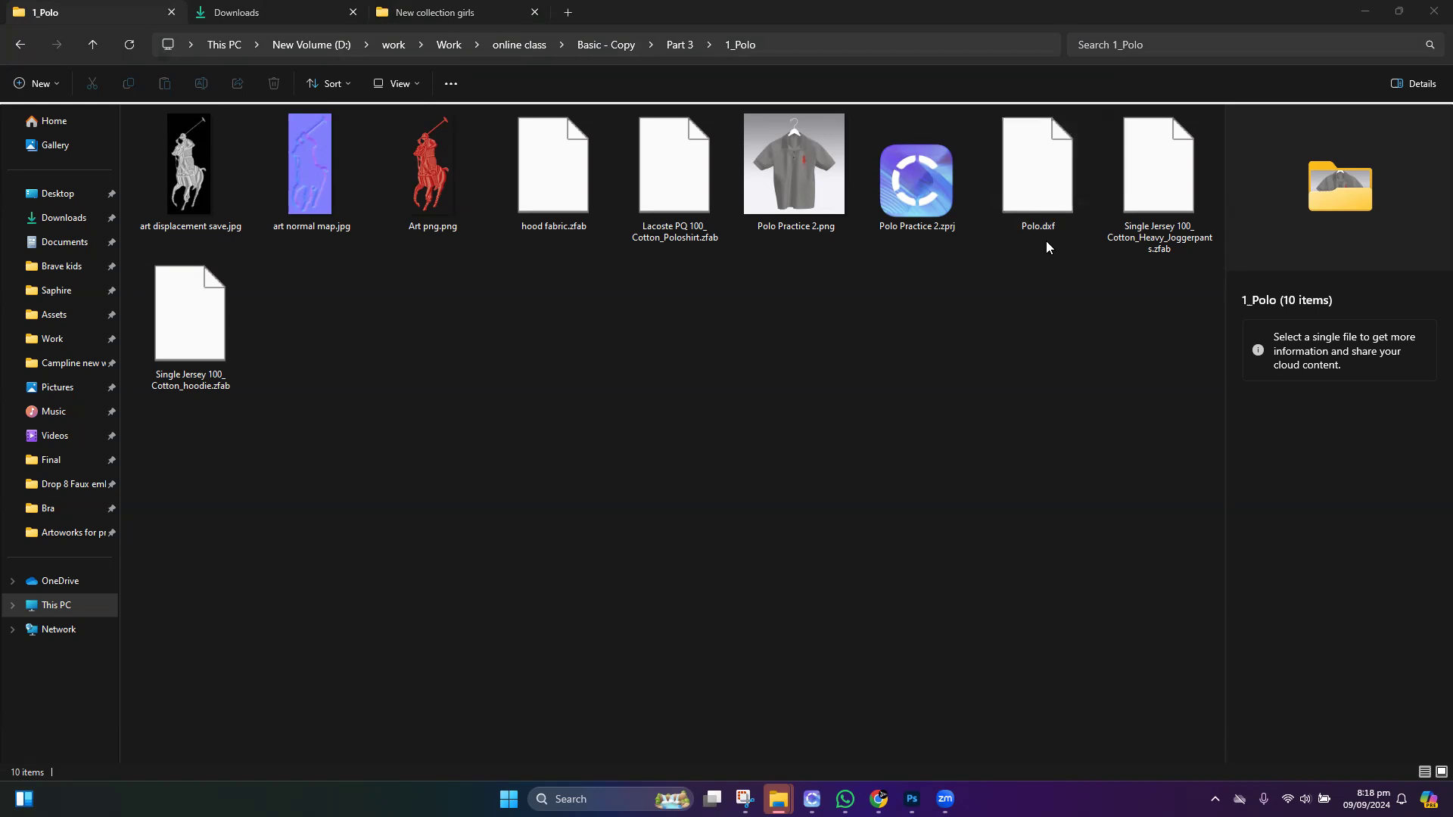
left_click_drag(1045, 189, 847, 545)
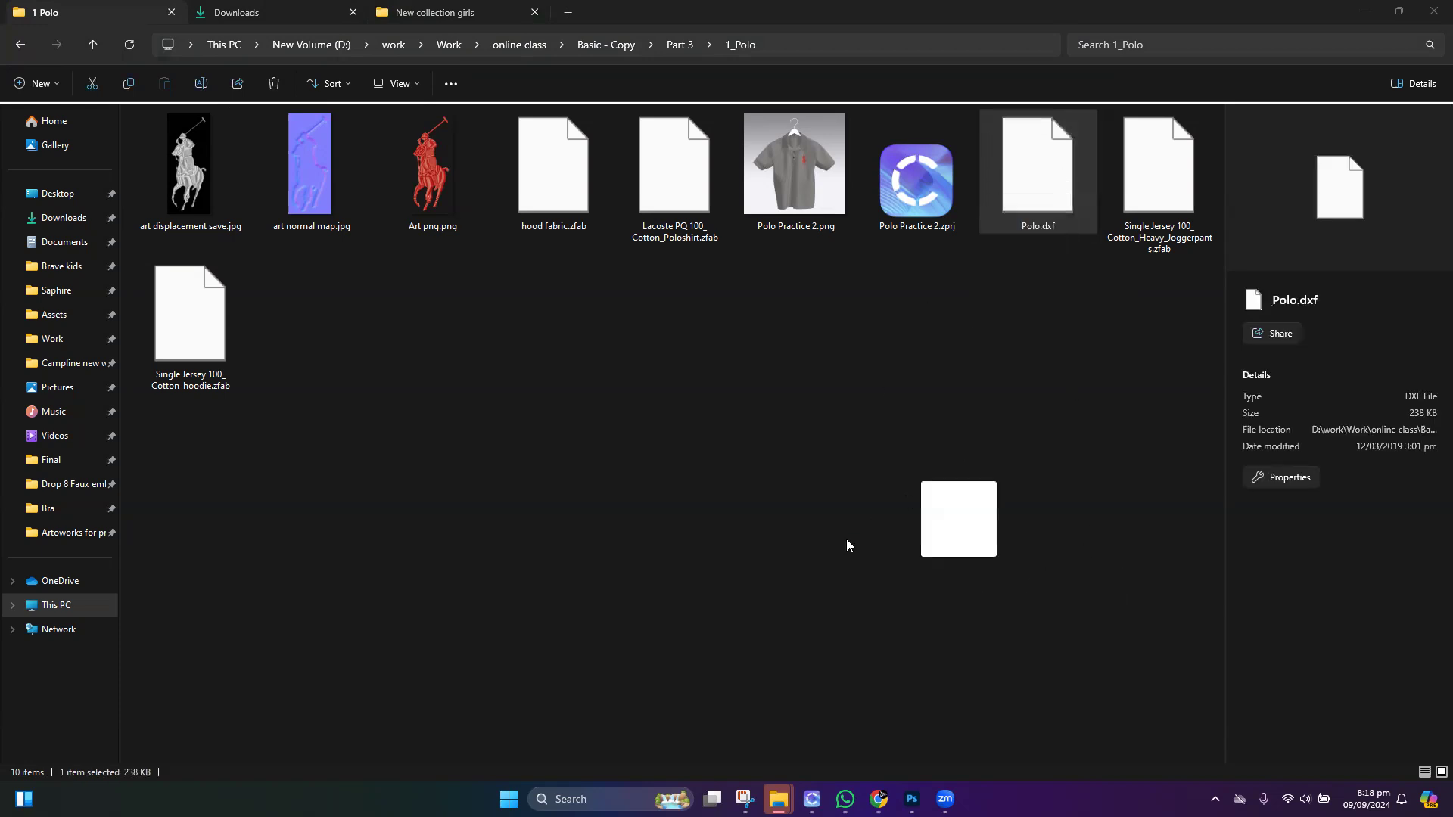
left_click_drag(796, 783, 624, 172)
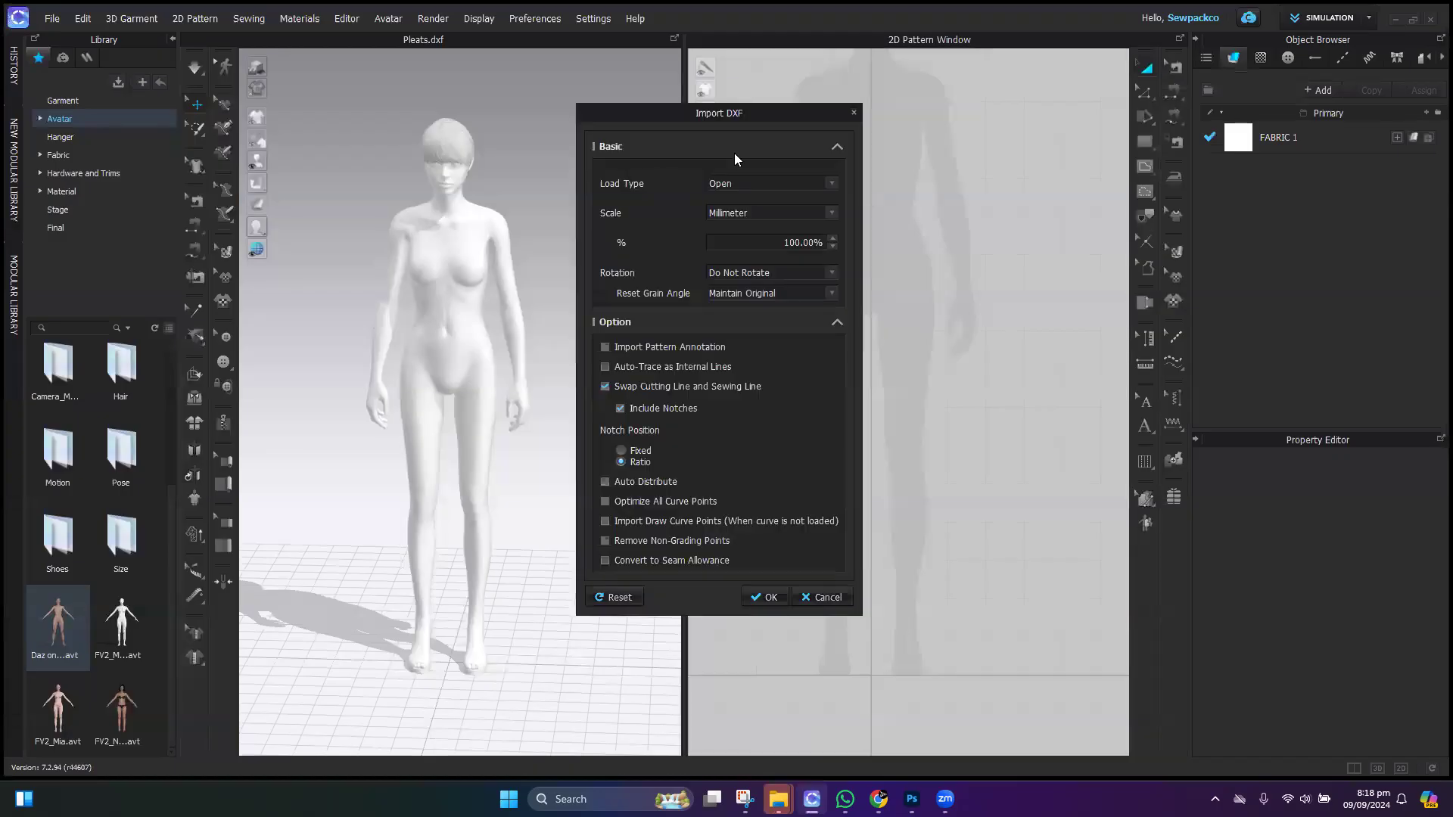
left_click(749, 180)
left_click(749, 201)
left_click(748, 211)
left_click(741, 257)
left_click(757, 598)
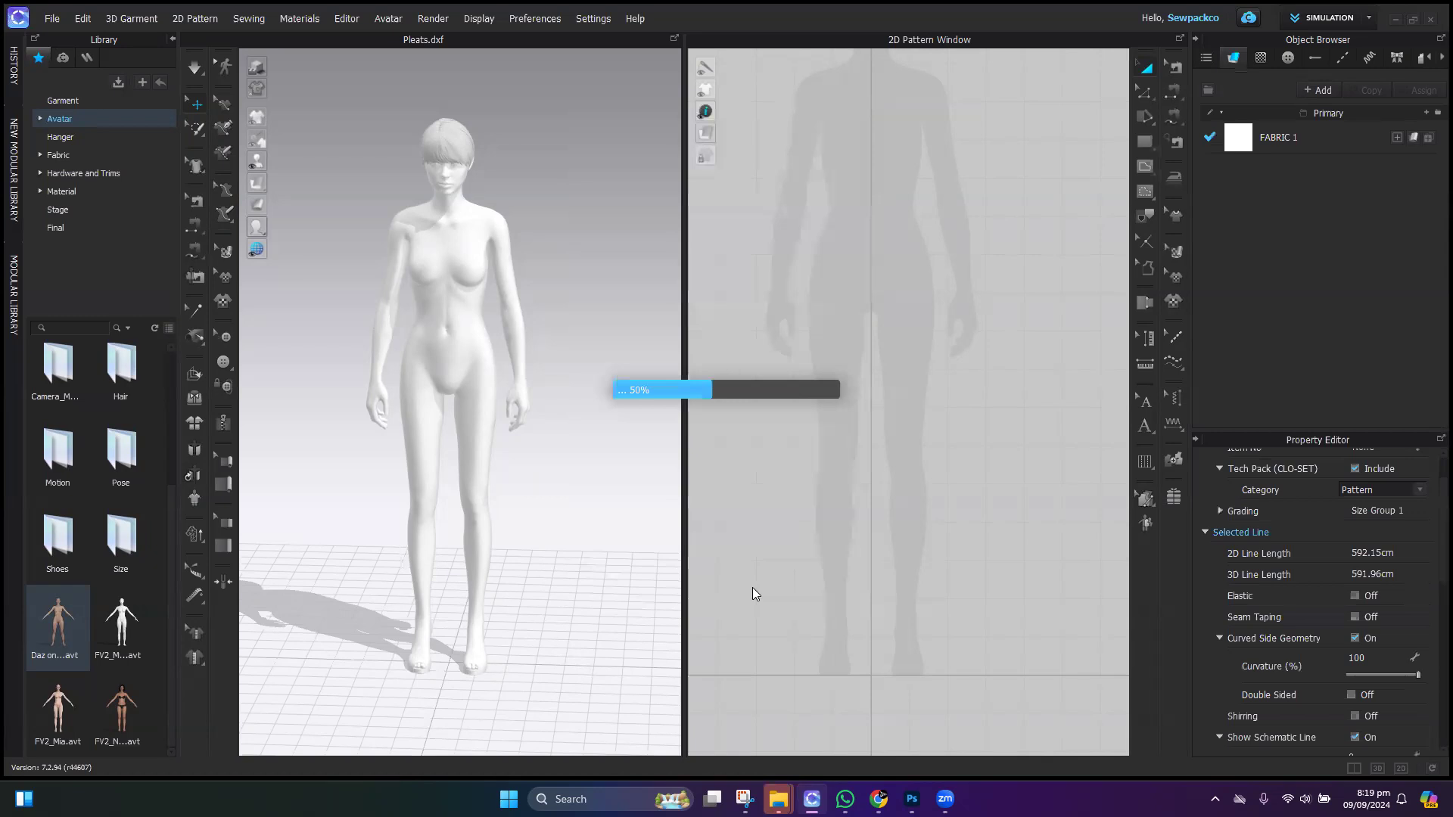
Step: Examine the imported polo pattern pieces in the 2D Pattern Window
scroll(877, 422, "down", 3)
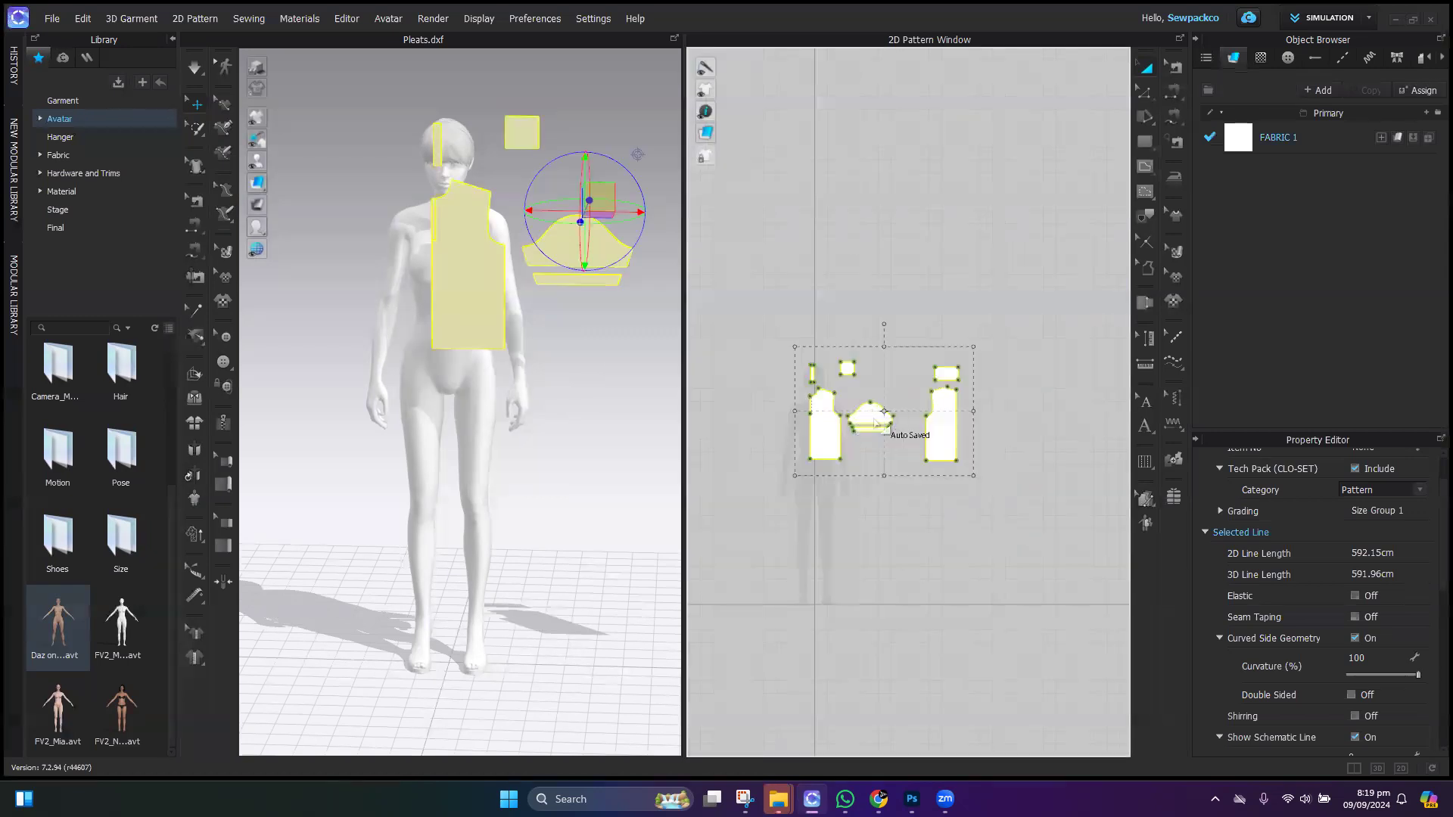
middle_click_drag(876, 422, 907, 410)
left_click_drag(861, 416, 891, 429)
left_click(908, 513)
scroll(875, 401, "up", 3)
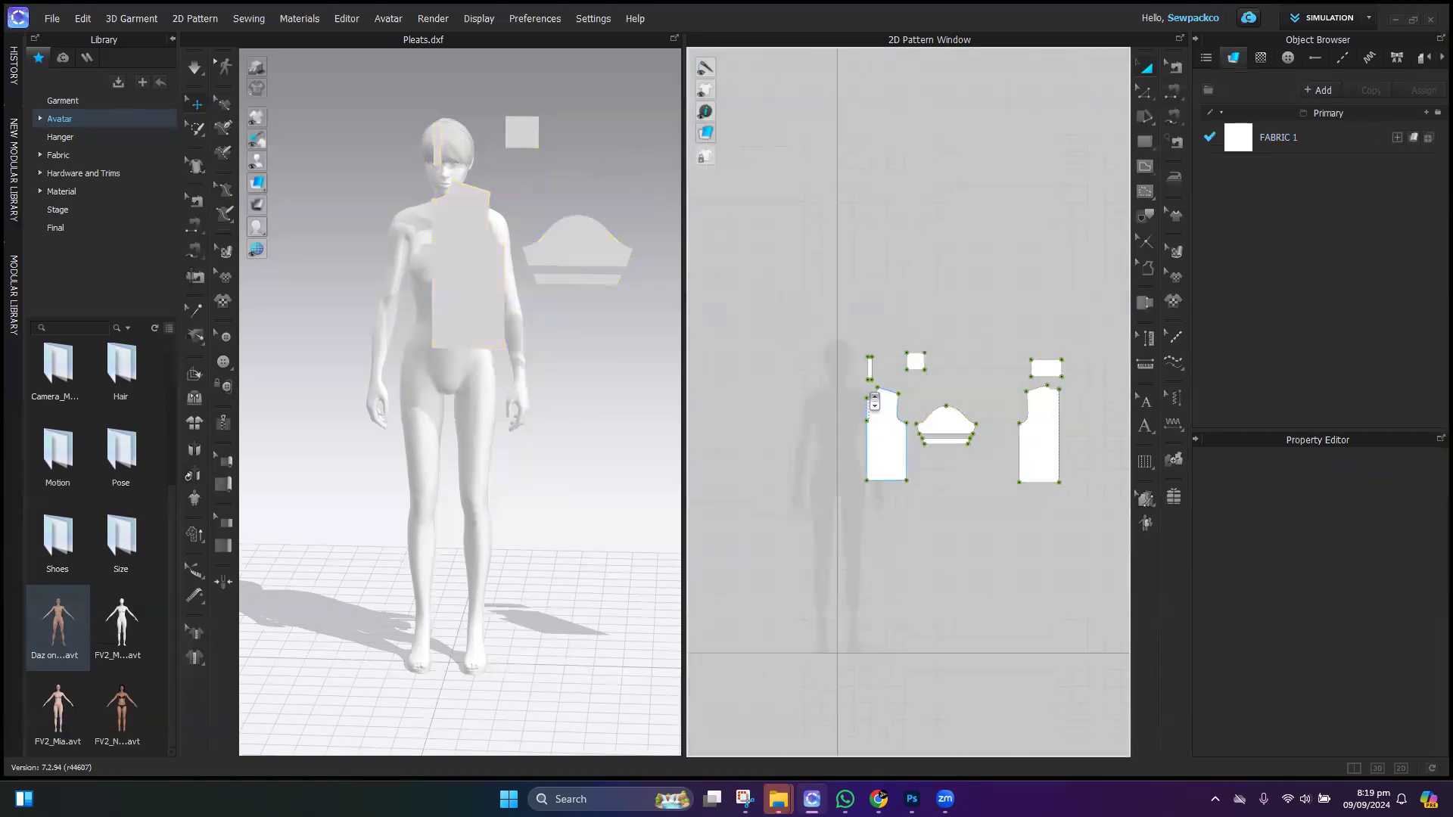
scroll(874, 401, "up", 5)
scroll(873, 399, "down", 2)
scroll(850, 425, "down", 3)
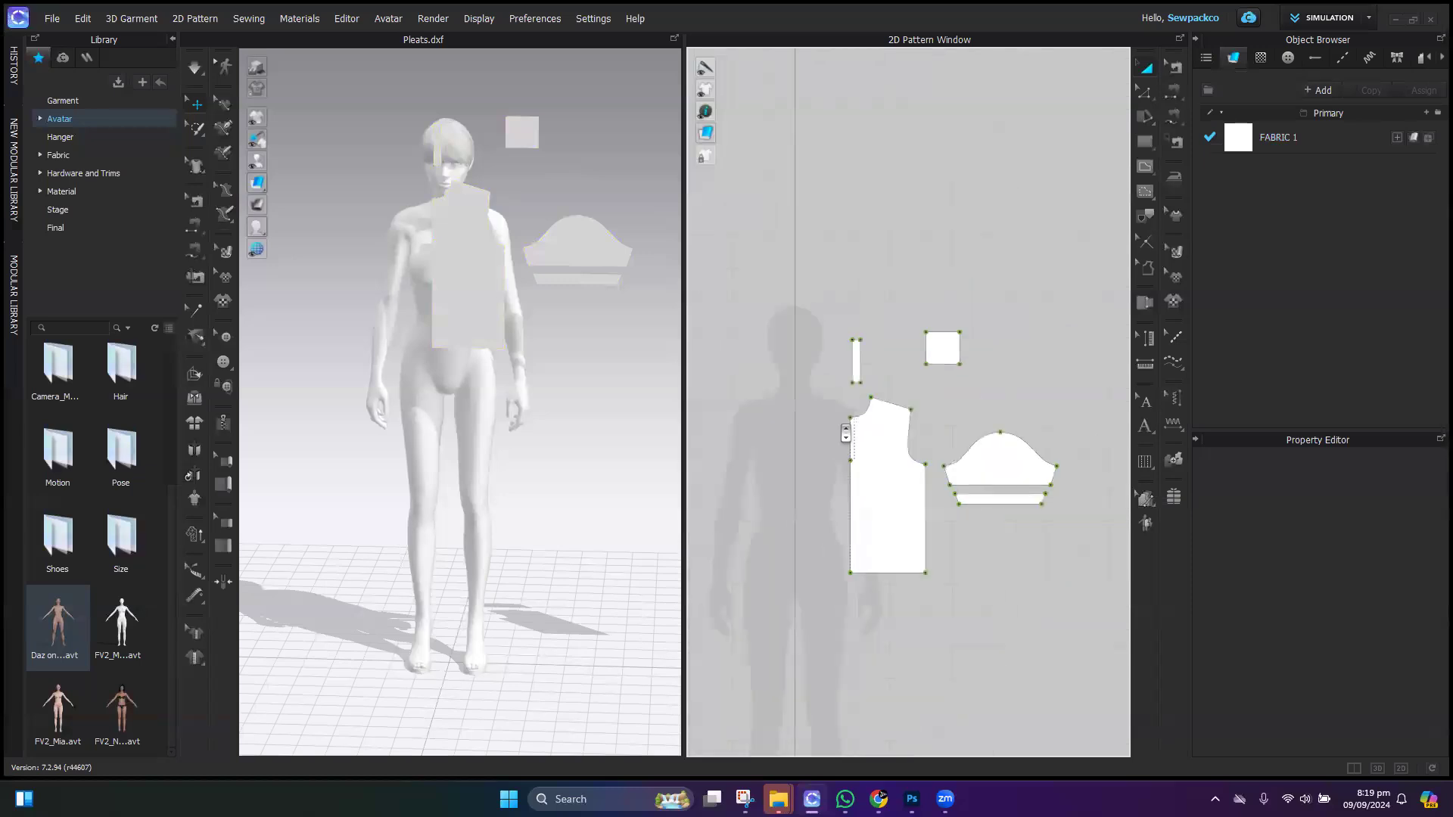
scroll(846, 433, "down", 4)
scroll(874, 441, "up", 2)
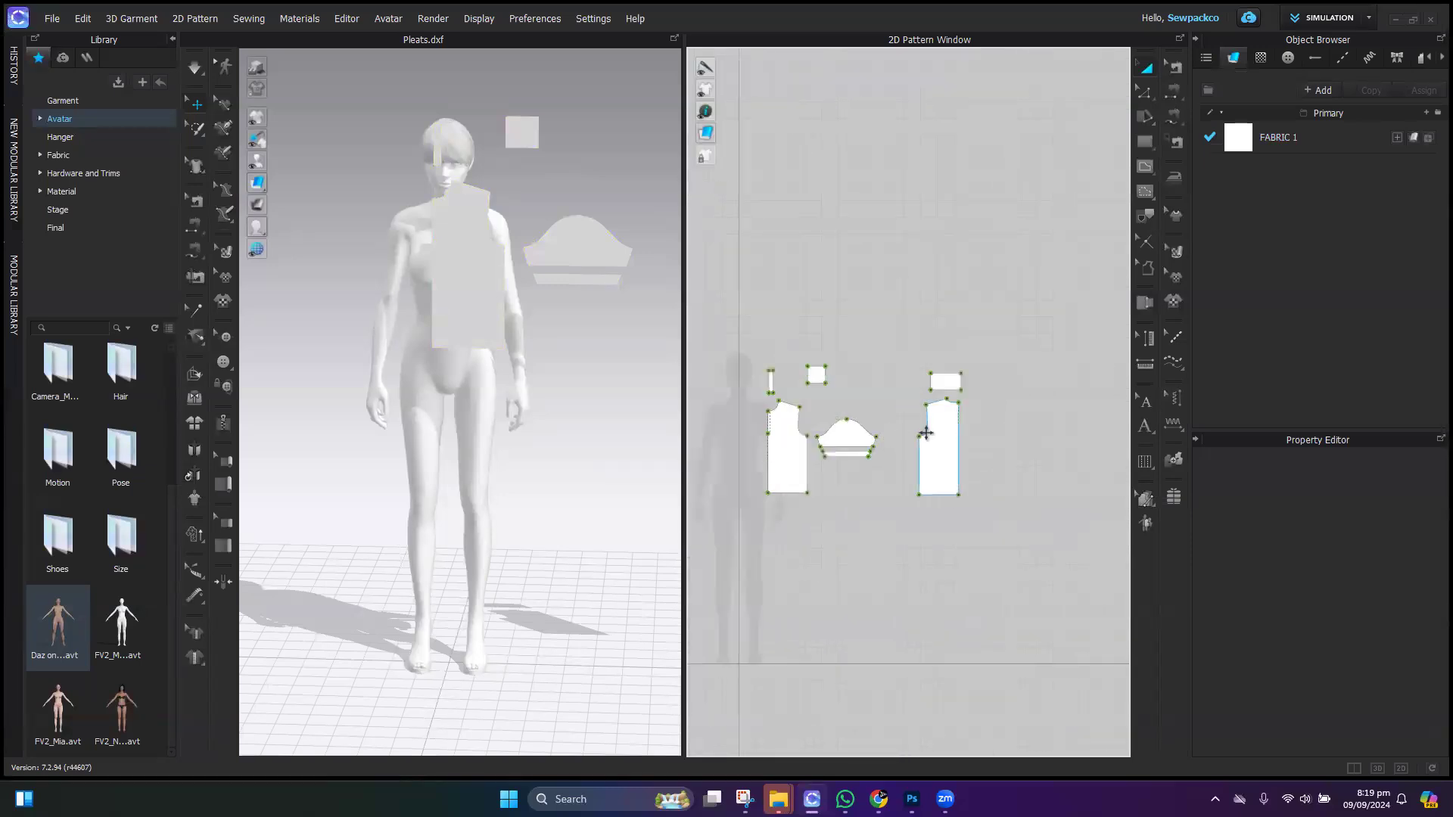
middle_click_drag(888, 476, 935, 467)
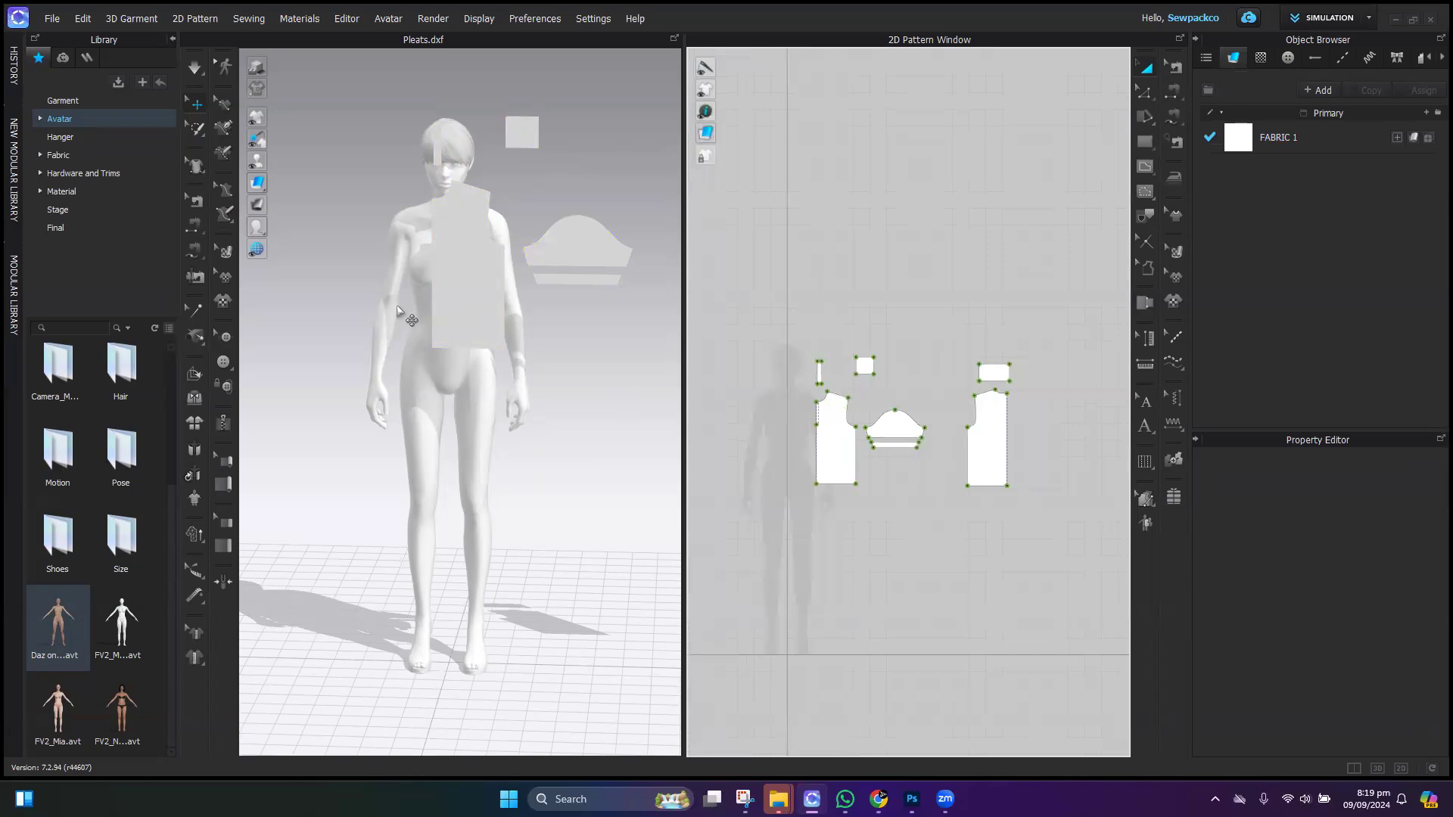
scroll(715, 446, "down", 2)
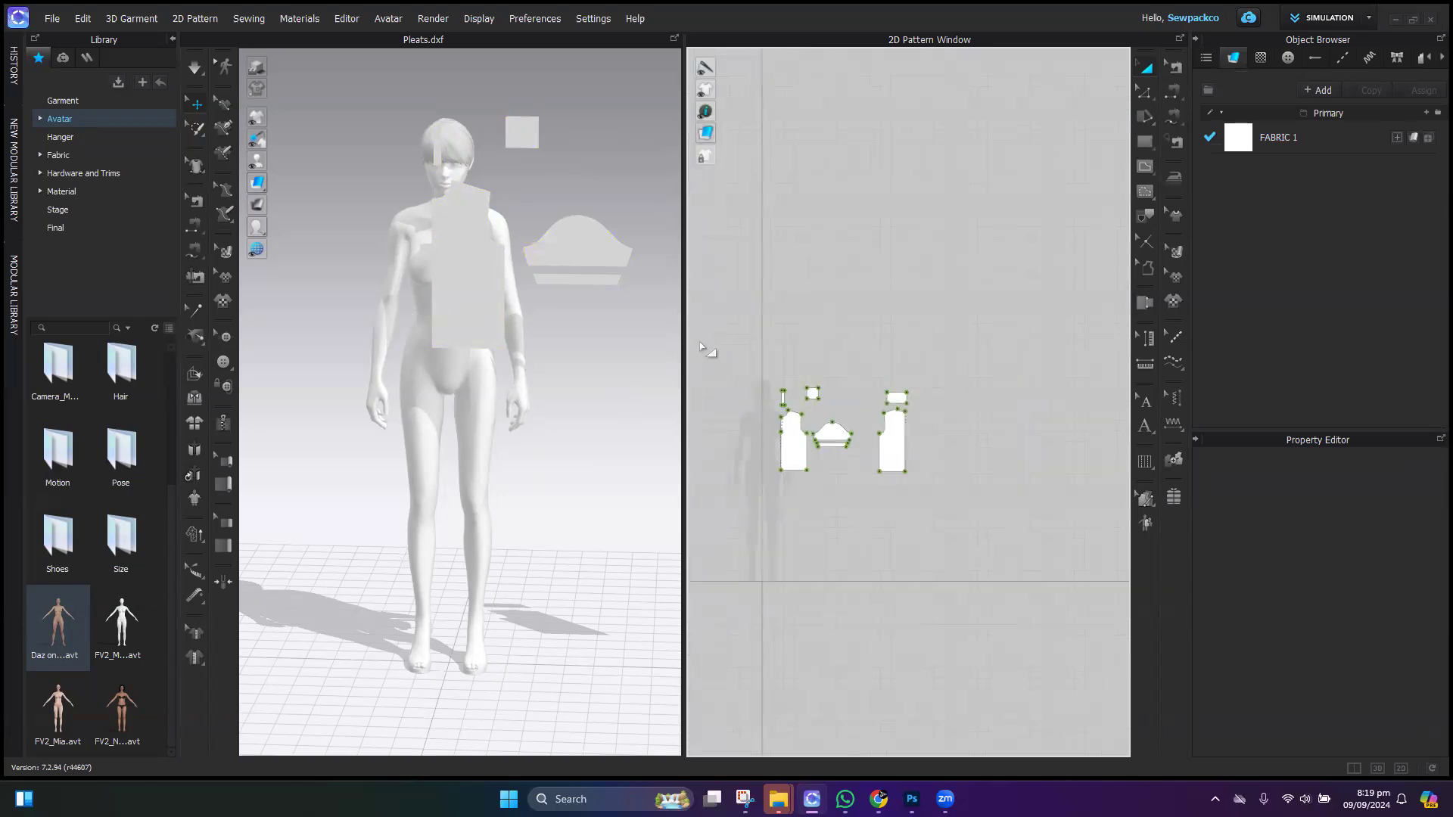
Step: Switch to File Explorer and add Lacoste PQ 100_ Cotton_Poloshirt.zfab to CLO's fabric list
mouse_move(778, 799)
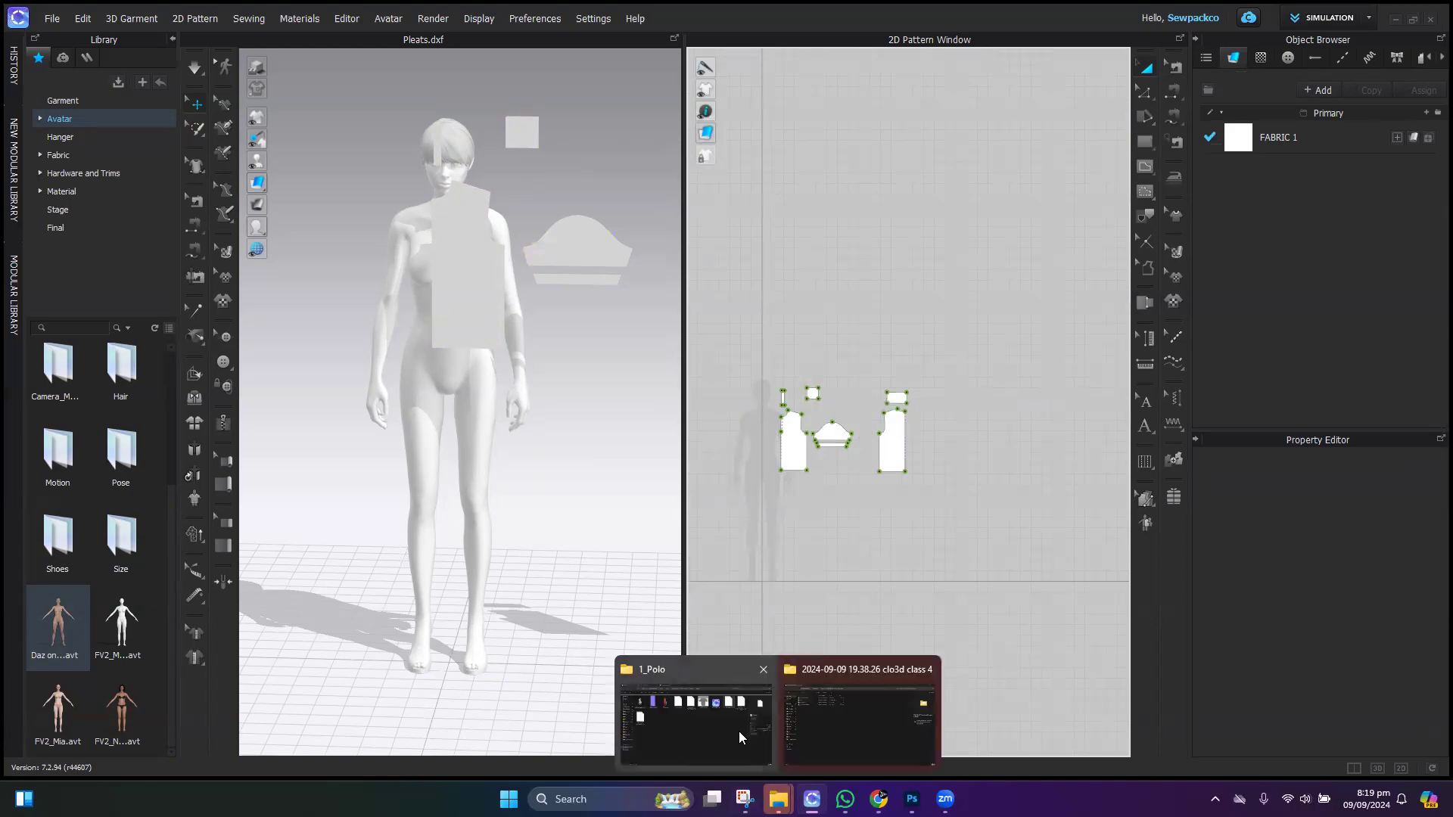
left_click(741, 738)
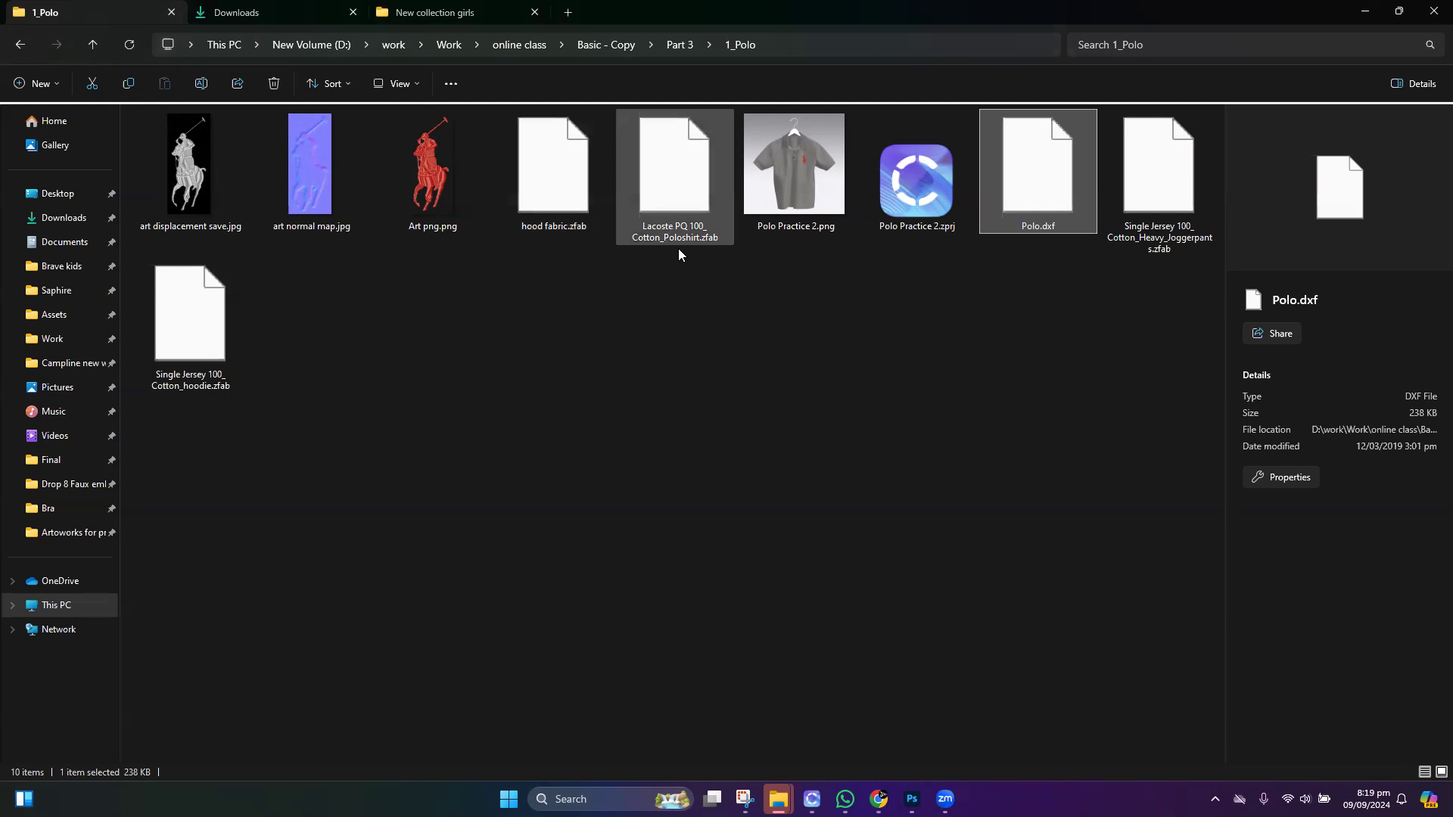
left_click_drag(665, 169, 1280, 230)
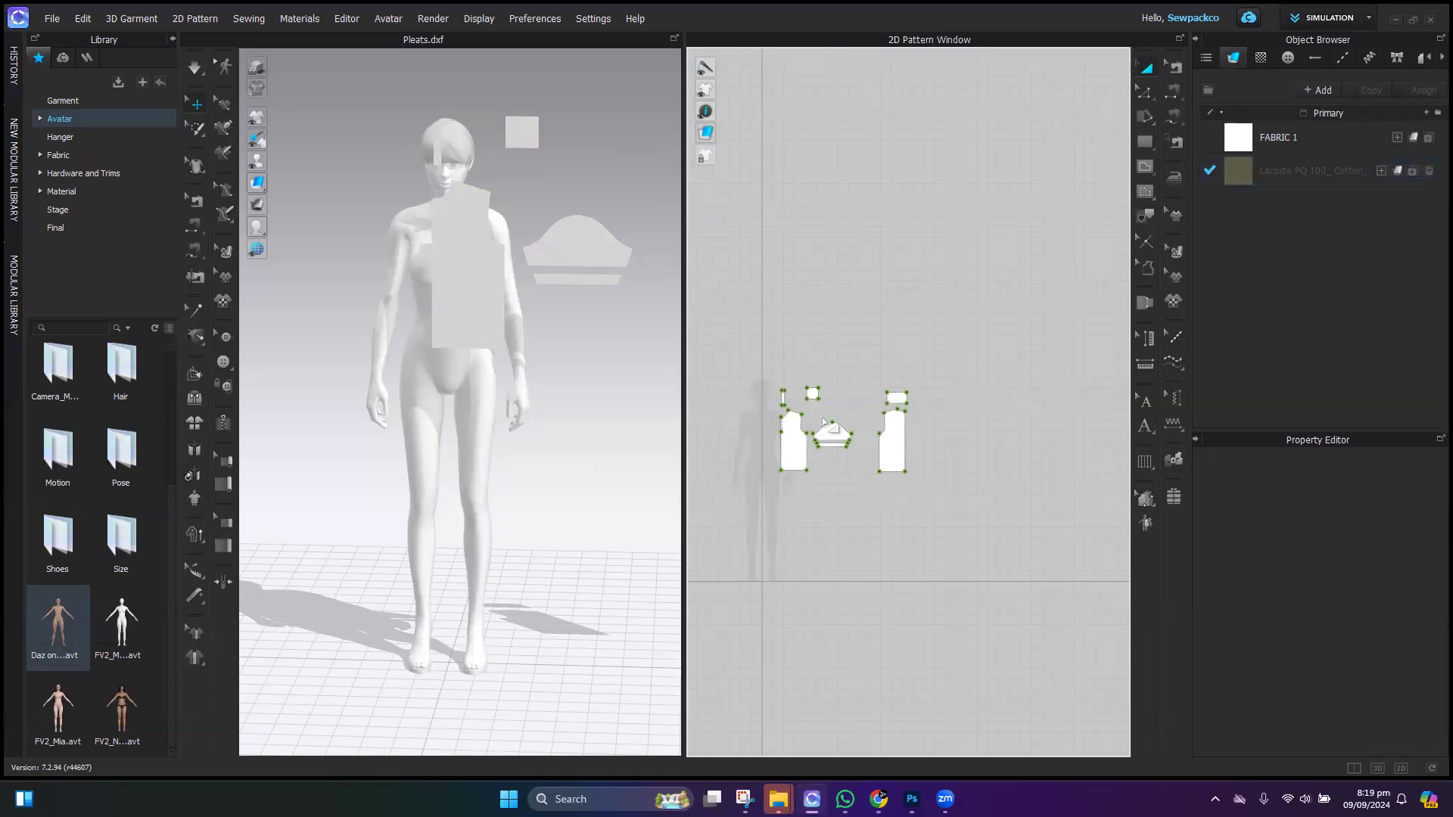
Step: Move the front panel closer to the avatar's centre line and the back panel closer to the sleeve in the 2D Pattern Window
scroll(1041, 327, "up", 1)
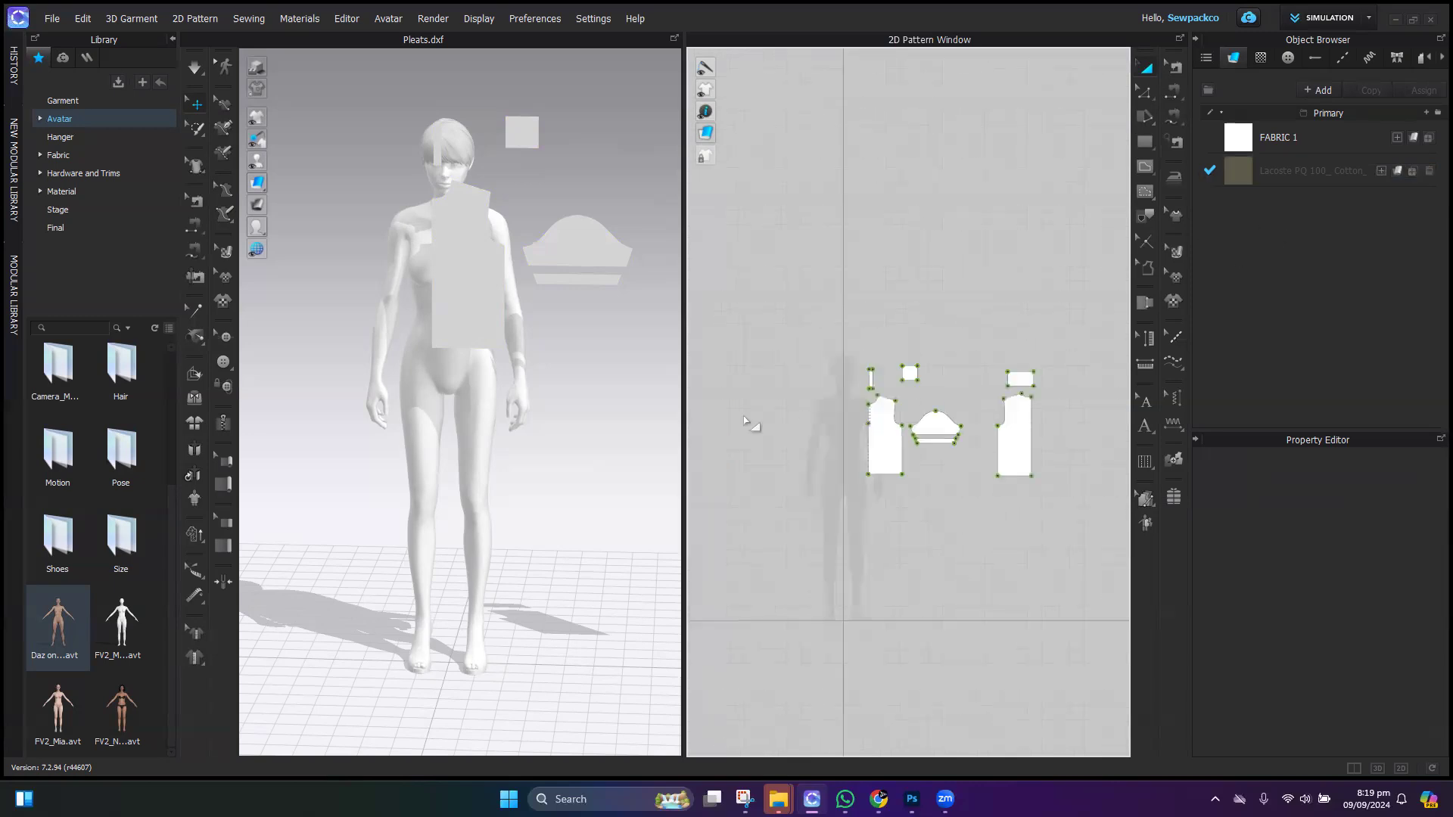
scroll(893, 463, "up", 5)
scroll(893, 464, "down", 6)
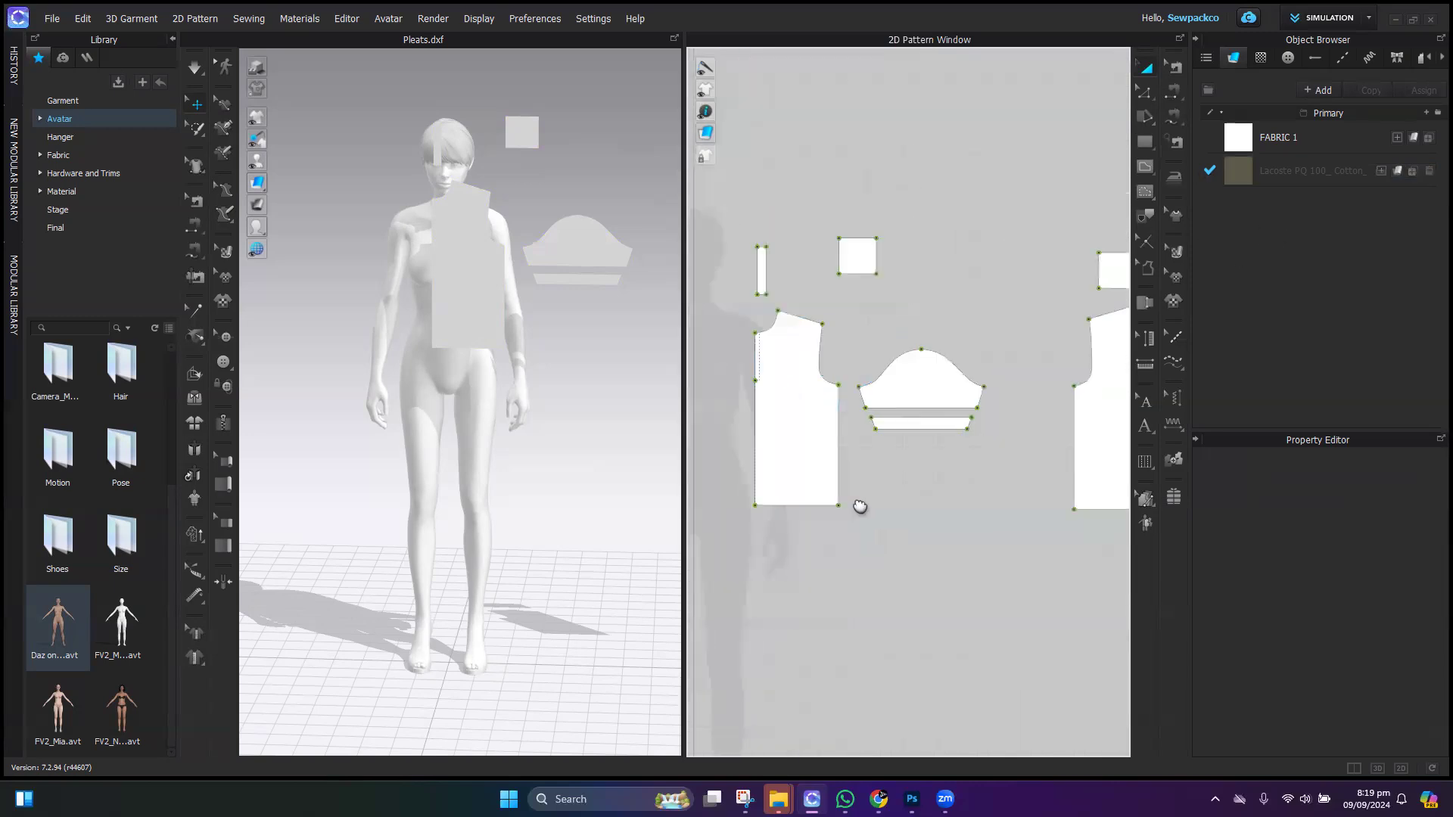
scroll(868, 445, "up", 4)
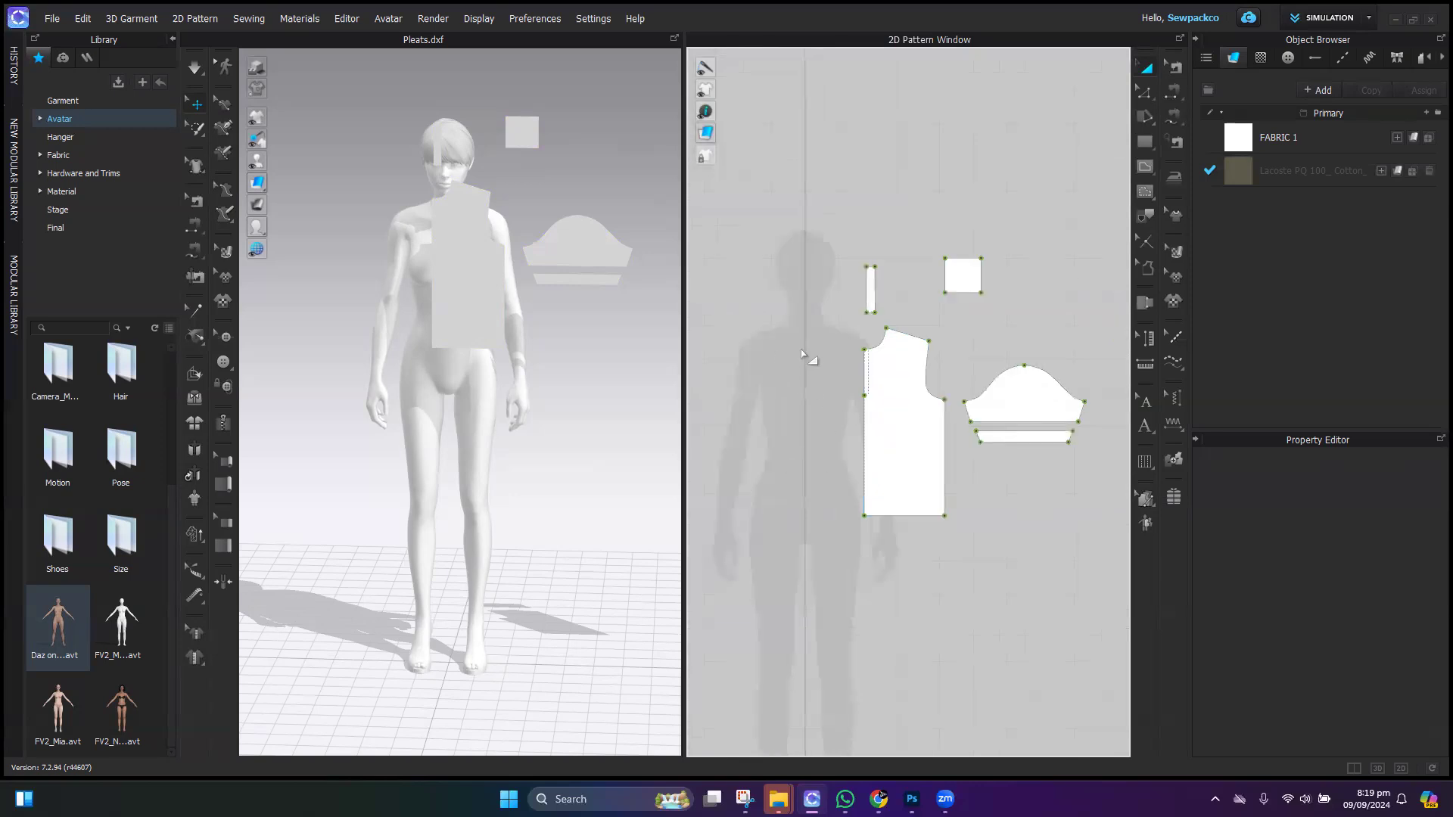
scroll(1041, 470, "down", 1)
middle_click_drag(892, 417, 848, 403)
scroll(848, 403, "down", 1)
left_click_drag(882, 410, 862, 410)
middle_click_drag(960, 477, 928, 493)
left_click_drag(971, 387, 879, 479)
middle_click_drag(938, 459, 876, 457)
left_click_drag(970, 422, 944, 428)
left_click(987, 424)
scroll(1004, 350, "up", 3)
Step: Move the square pattern piece slightly down, above the sleeve
left_click(998, 334)
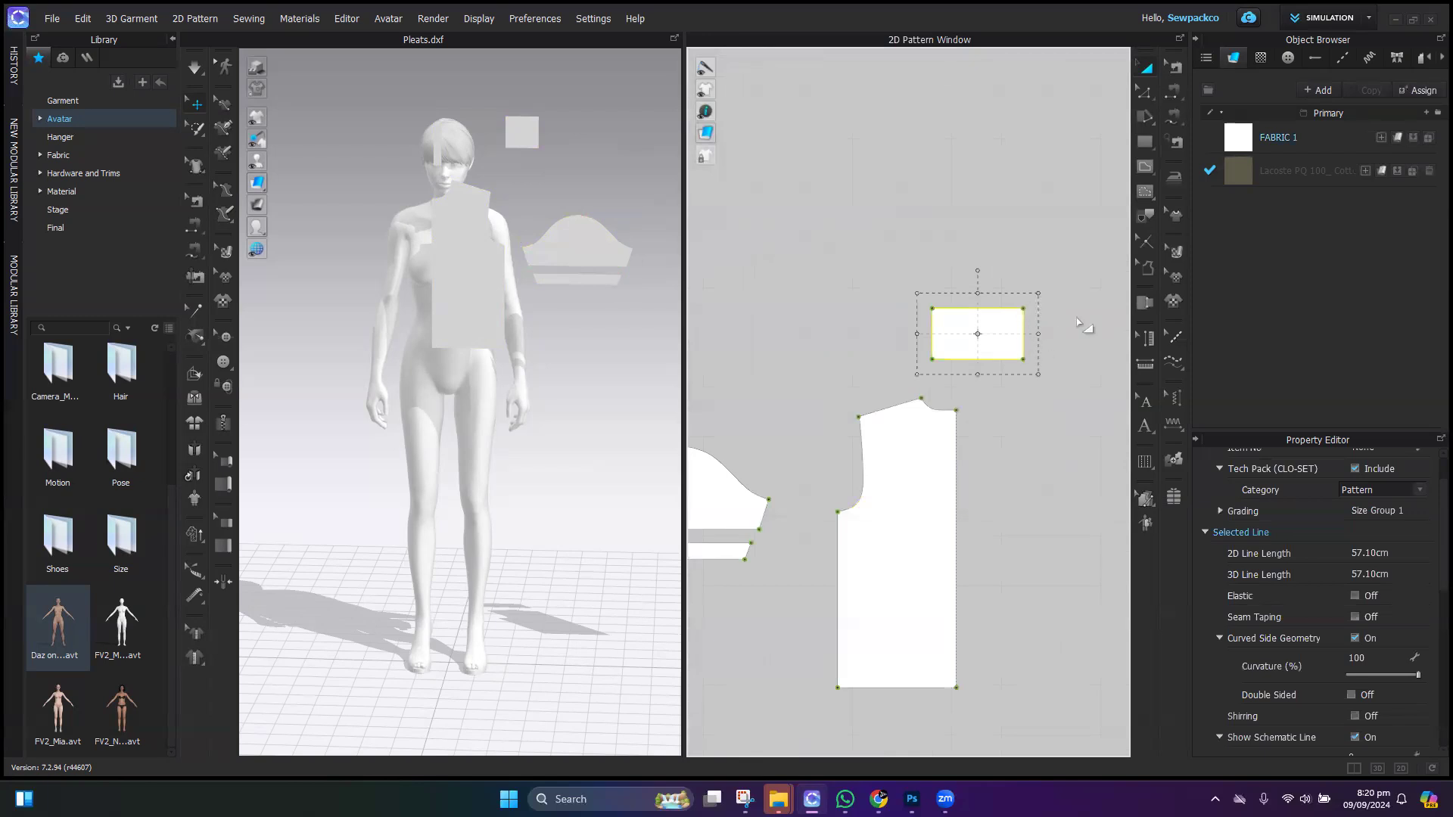
middle_click_drag(802, 361, 1052, 392)
middle_click_drag(871, 387, 1042, 371)
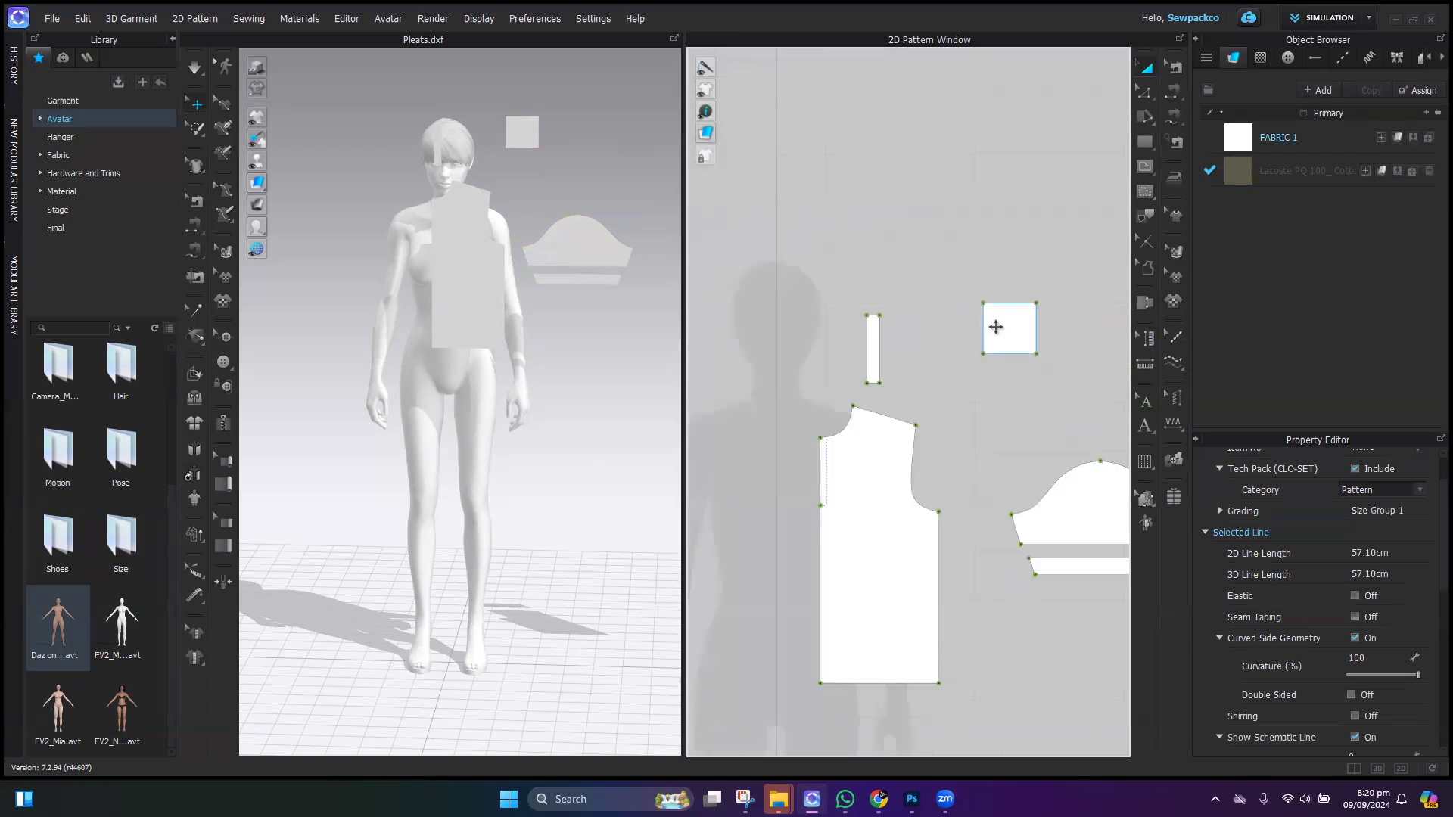
left_click(1024, 325)
left_click_drag(1011, 334, 1004, 371)
middle_click_drag(839, 405, 910, 419)
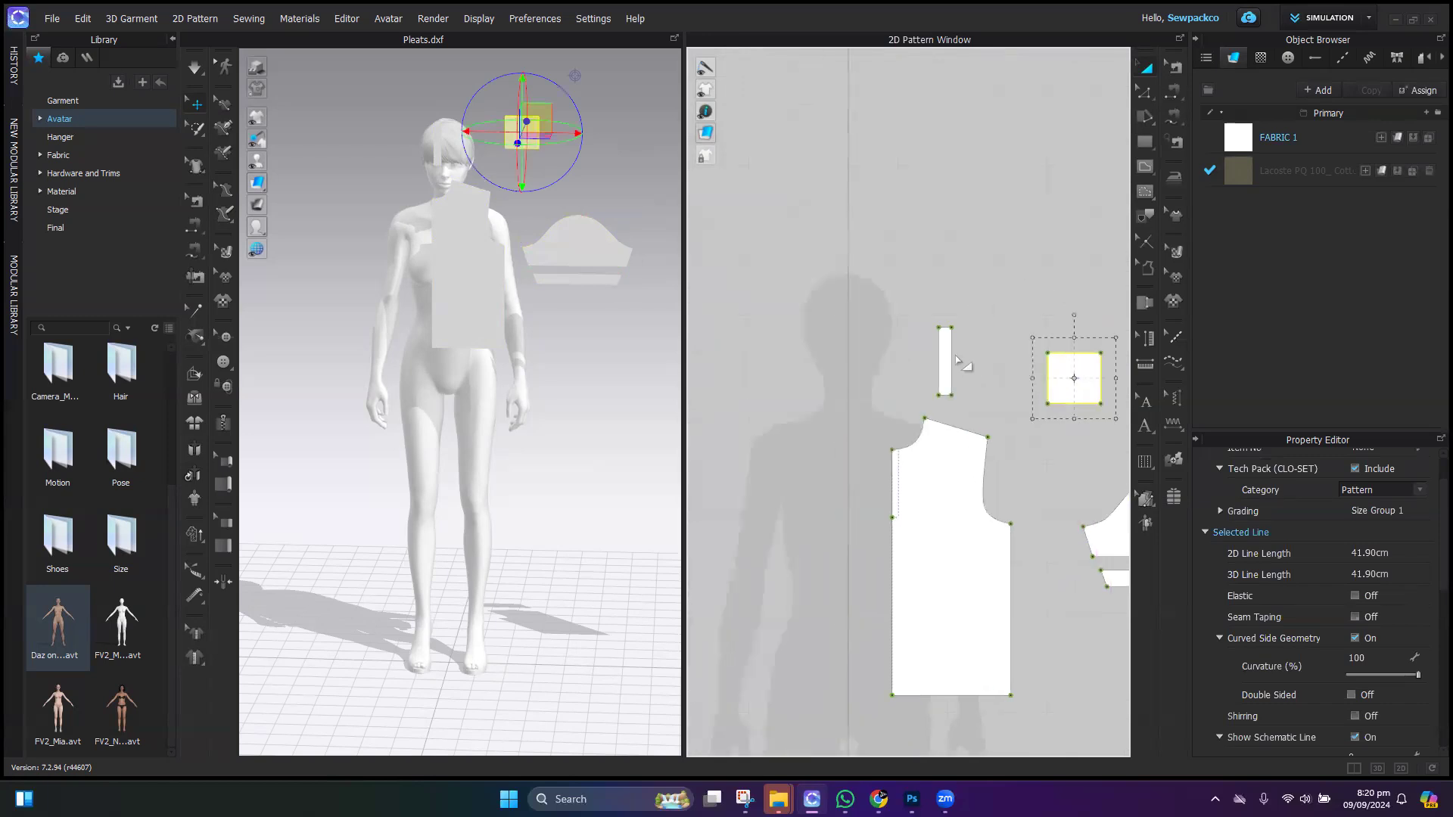
Step: Try placing the narrow placket strip beside the front panel's neck opening
left_click(944, 375)
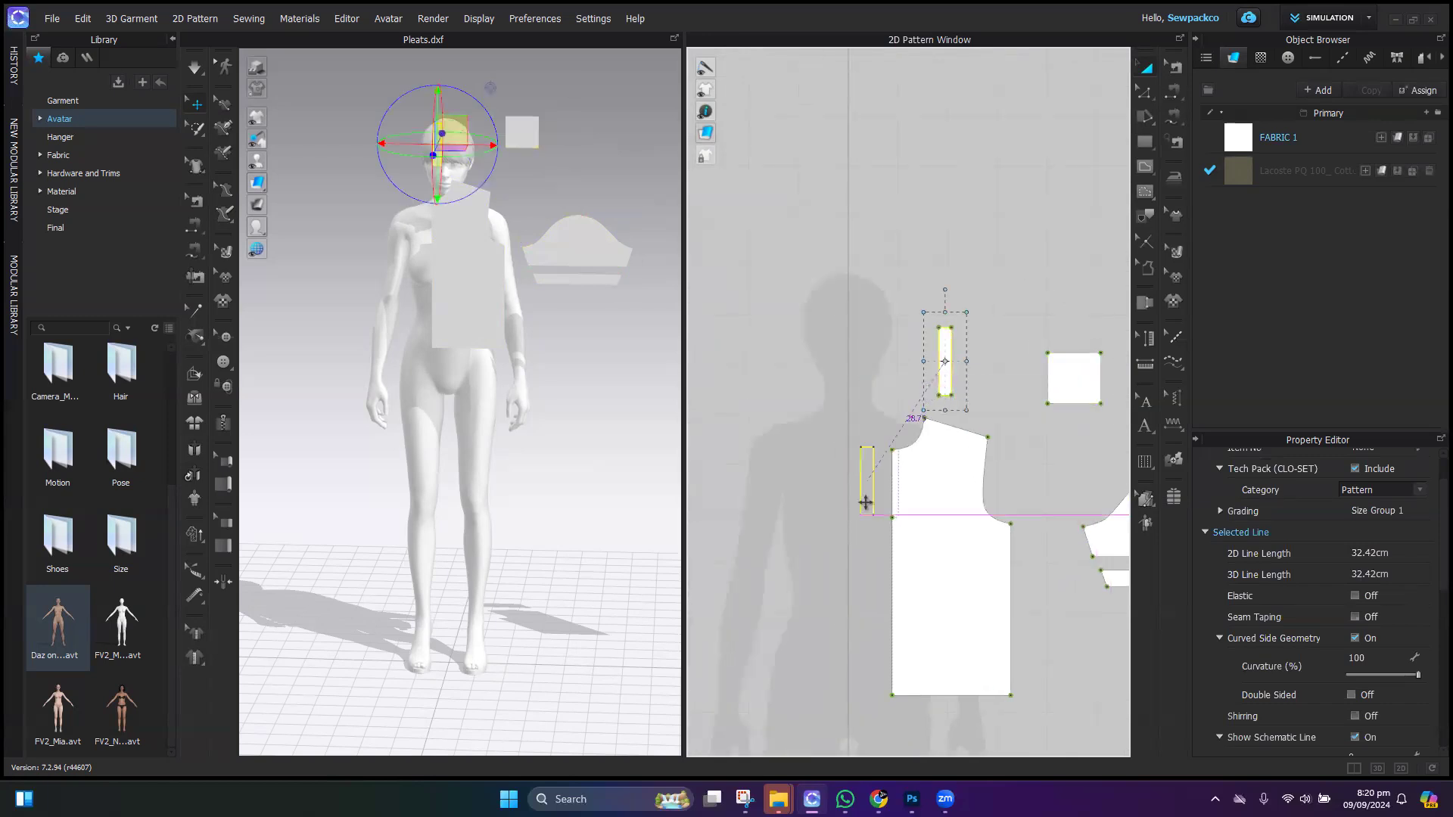
left_click_drag(885, 474, 964, 380)
middle_click_drag(1032, 462, 966, 405)
scroll(965, 407, "down", 3)
scroll(922, 438, "up", 2)
middle_click_drag(1068, 560, 957, 492)
middle_click_drag(917, 445, 972, 417)
scroll(971, 417, "down", 4)
scroll(923, 442, "up", 2)
scroll(931, 455, "down", 4)
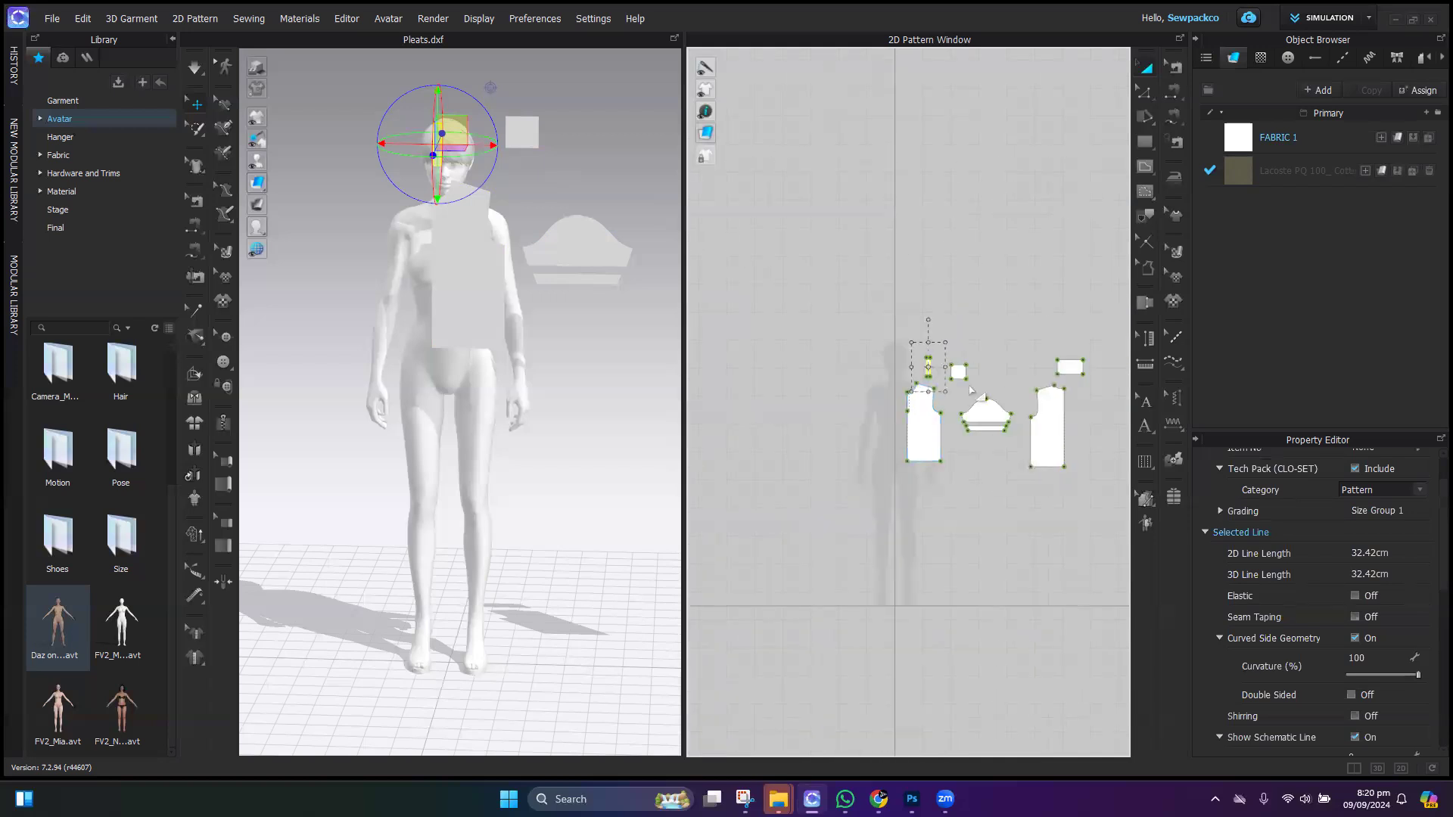
Step: Arrange the pieces compactly around the front panel, with the placket strip beside its opening and the collar above it
scroll(929, 458, "up", 3)
scroll(914, 396, "down", 3)
scroll(982, 391, "up", 4)
mouse_move(950, 293)
left_mouse_down()
mouse_move(1088, 423)
mouse_move(1104, 415)
left_mouse_up()
mouse_move(985, 358)
left_mouse_down()
mouse_move(942, 368)
mouse_move(975, 378)
left_mouse_up()
scroll(831, 348, "down", 3)
scroll(1009, 367, "up", 3)
scroll(1009, 366, "down", 2)
left_click_drag(1051, 259, 771, 321)
left_click(819, 265)
Step: Delete the square pattern piece and move the back panel up roughly level with the front panel
left_click(1018, 227)
middle_click_drag(869, 263, 958, 252)
left_click(958, 252)
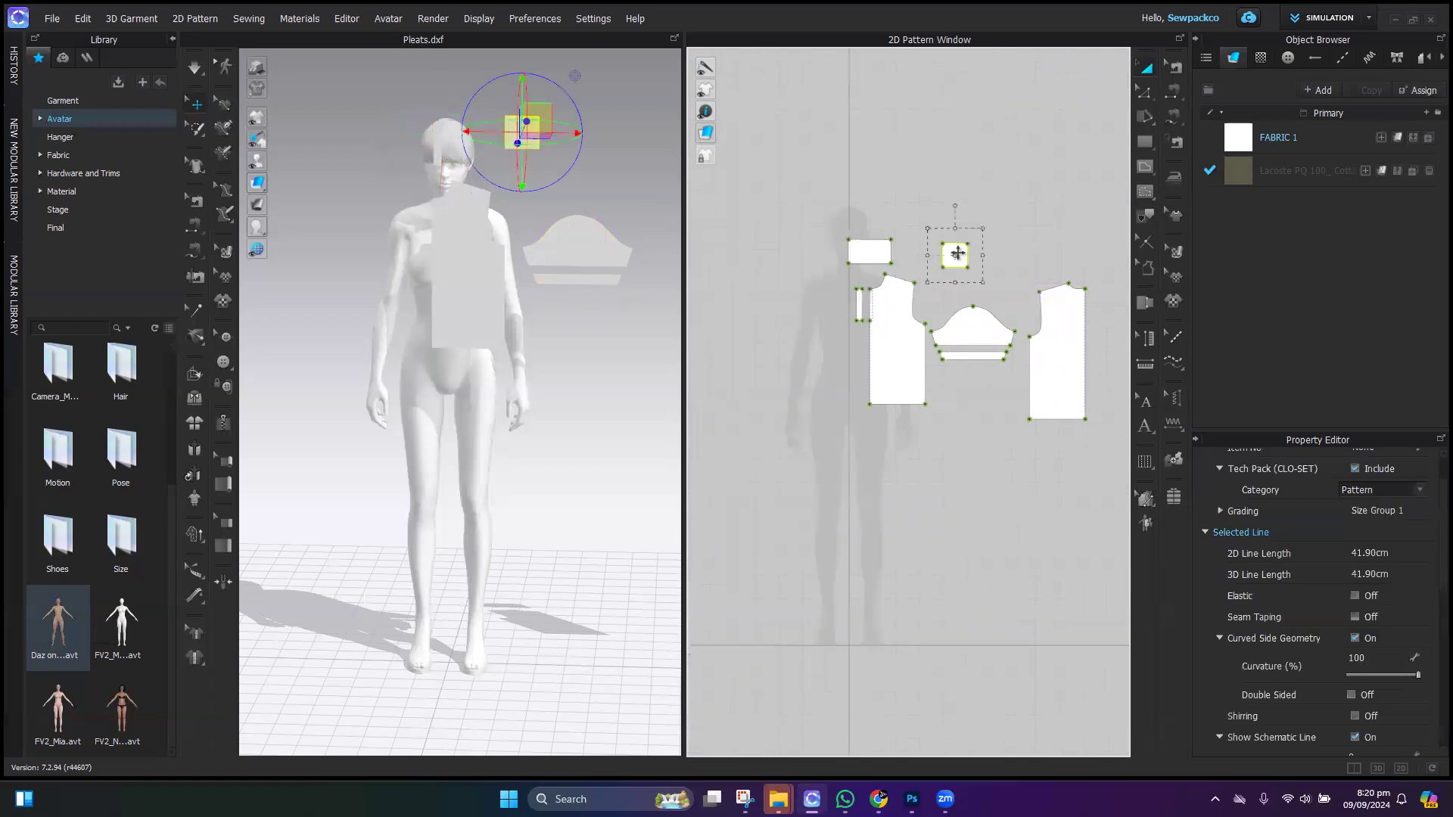
key("Delete")
left_click_drag(1063, 384, 1063, 358)
left_click(982, 429)
Step: Clone all the polo pieces as Symmetric Pattern (with Sewing) and place the mirrored copies across the avatar's centre line
key("ctrl+a")
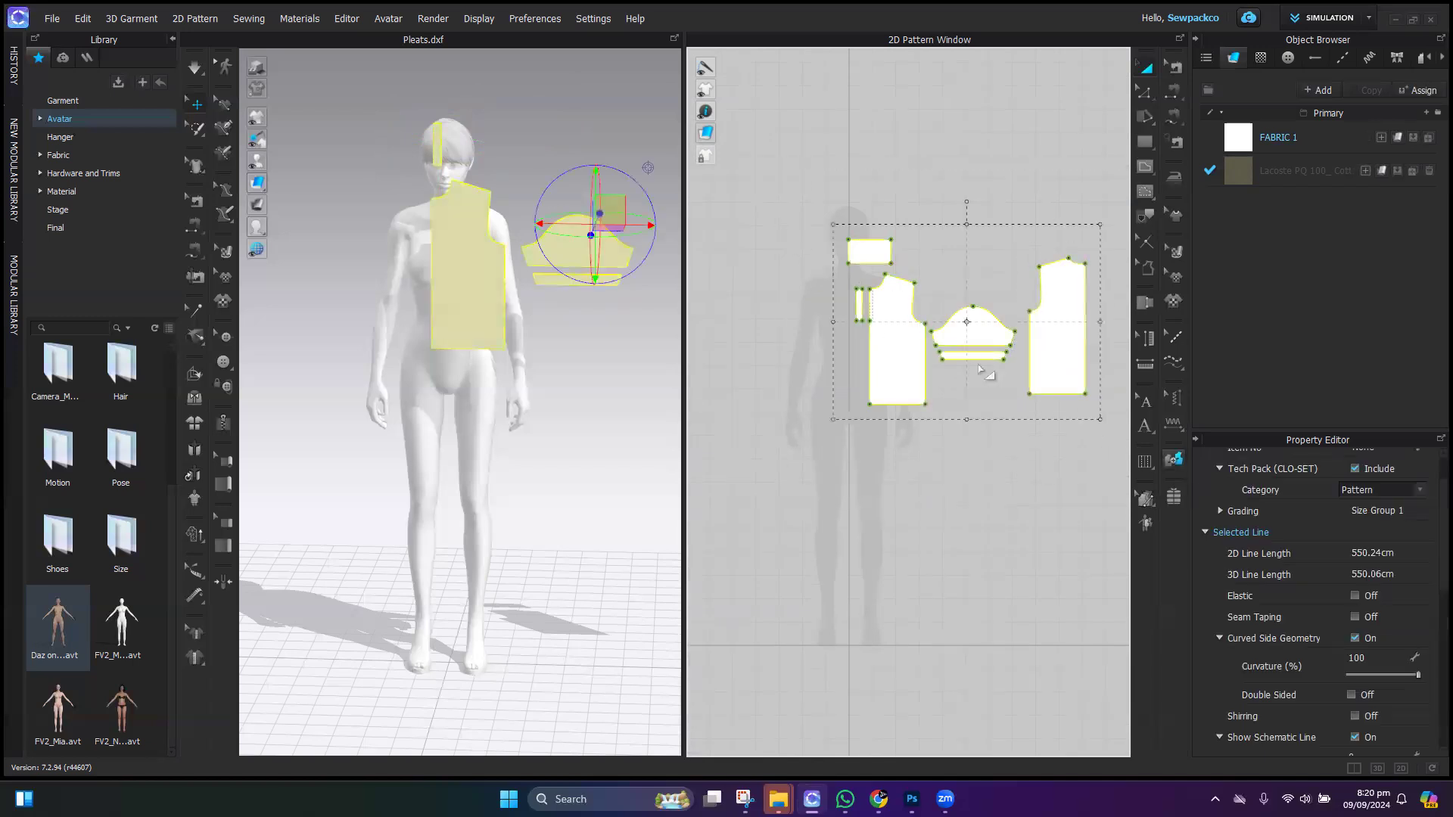
right_click(905, 327)
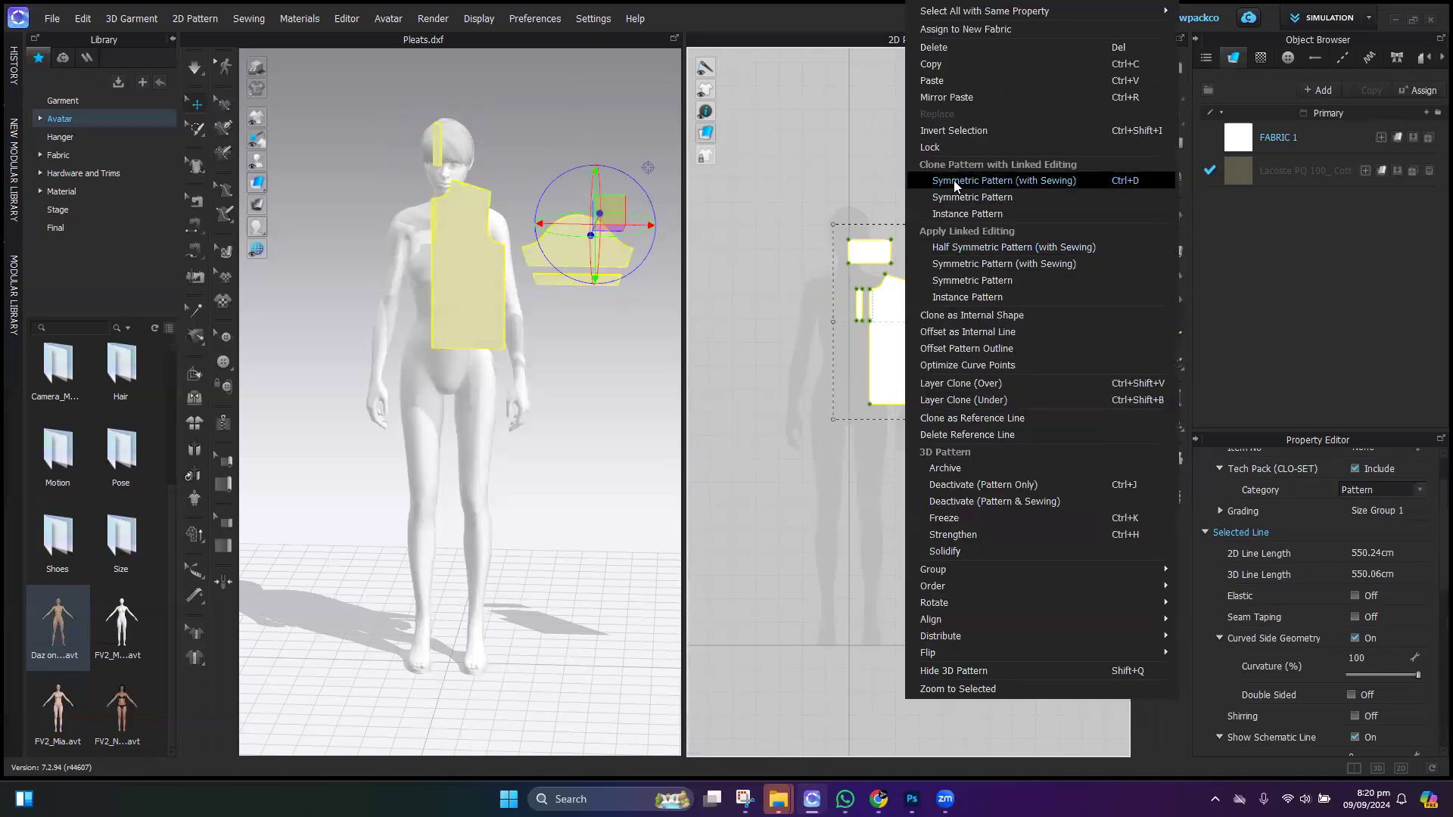
key("Left")
key("Left")
key("Left")
key("Left")
key("Left")
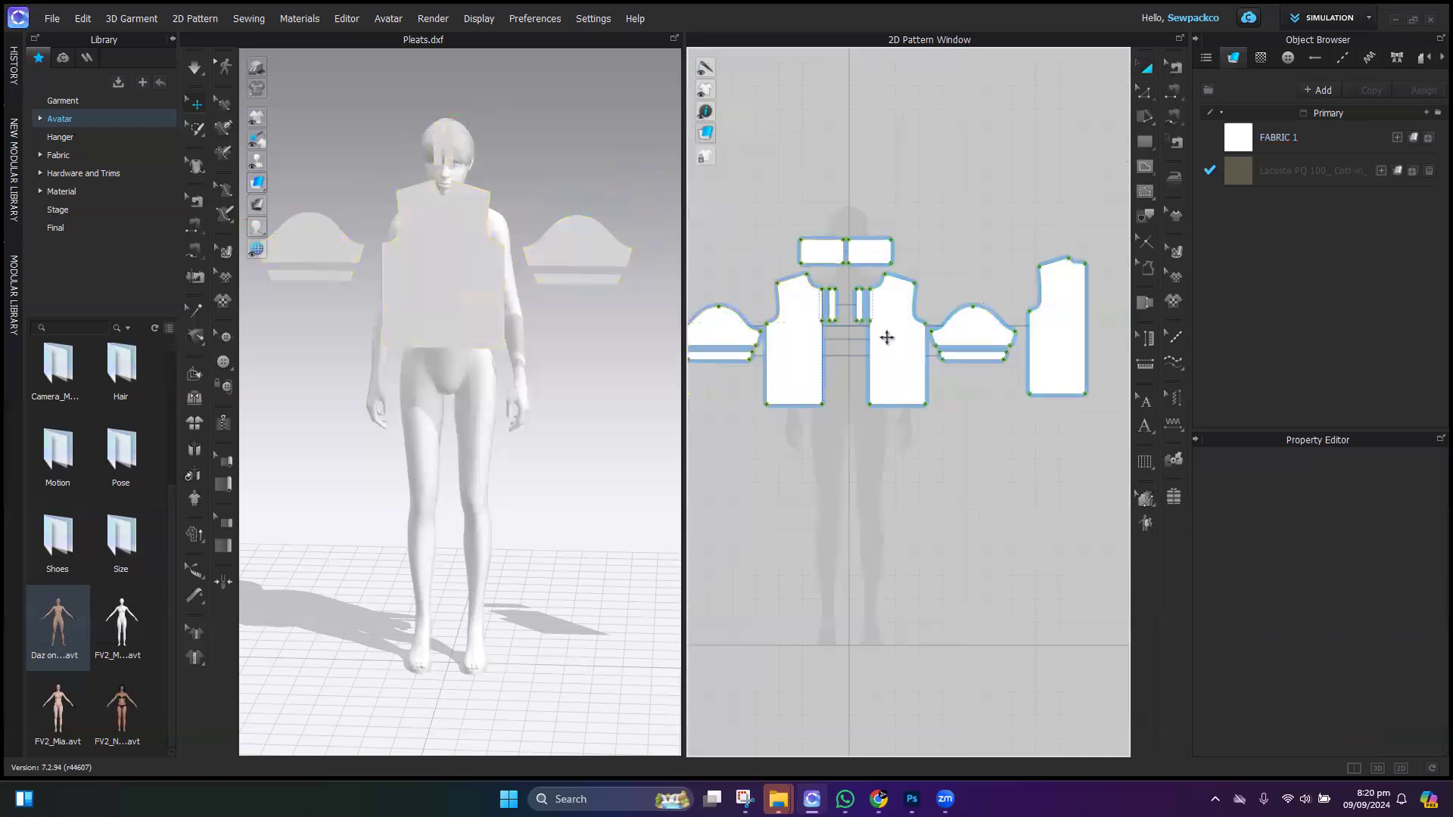
Step: Merge the two collar halves into one piece along their facing centre edges
scroll(1015, 382, "down", 2)
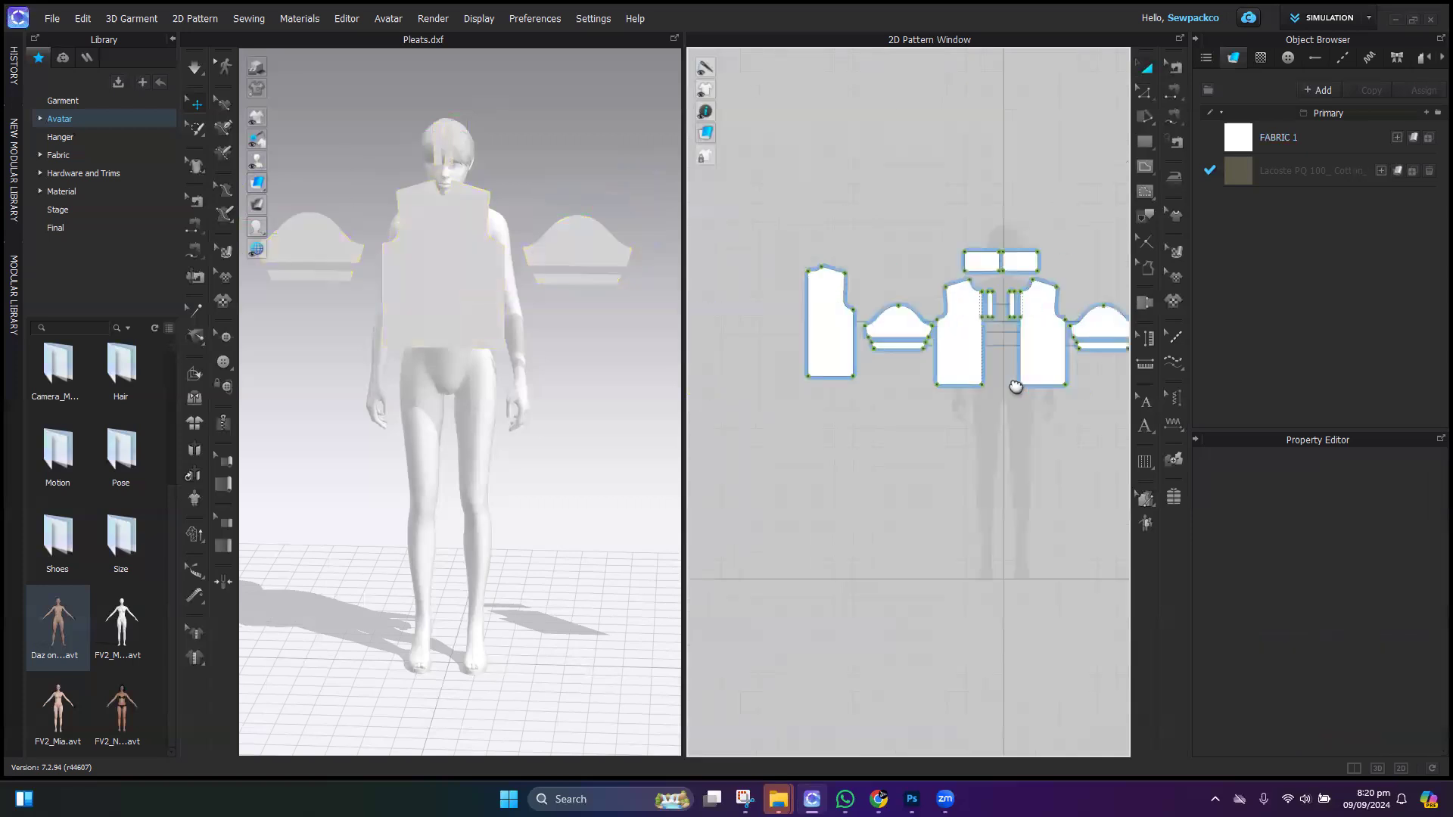
scroll(917, 313, "up", 5)
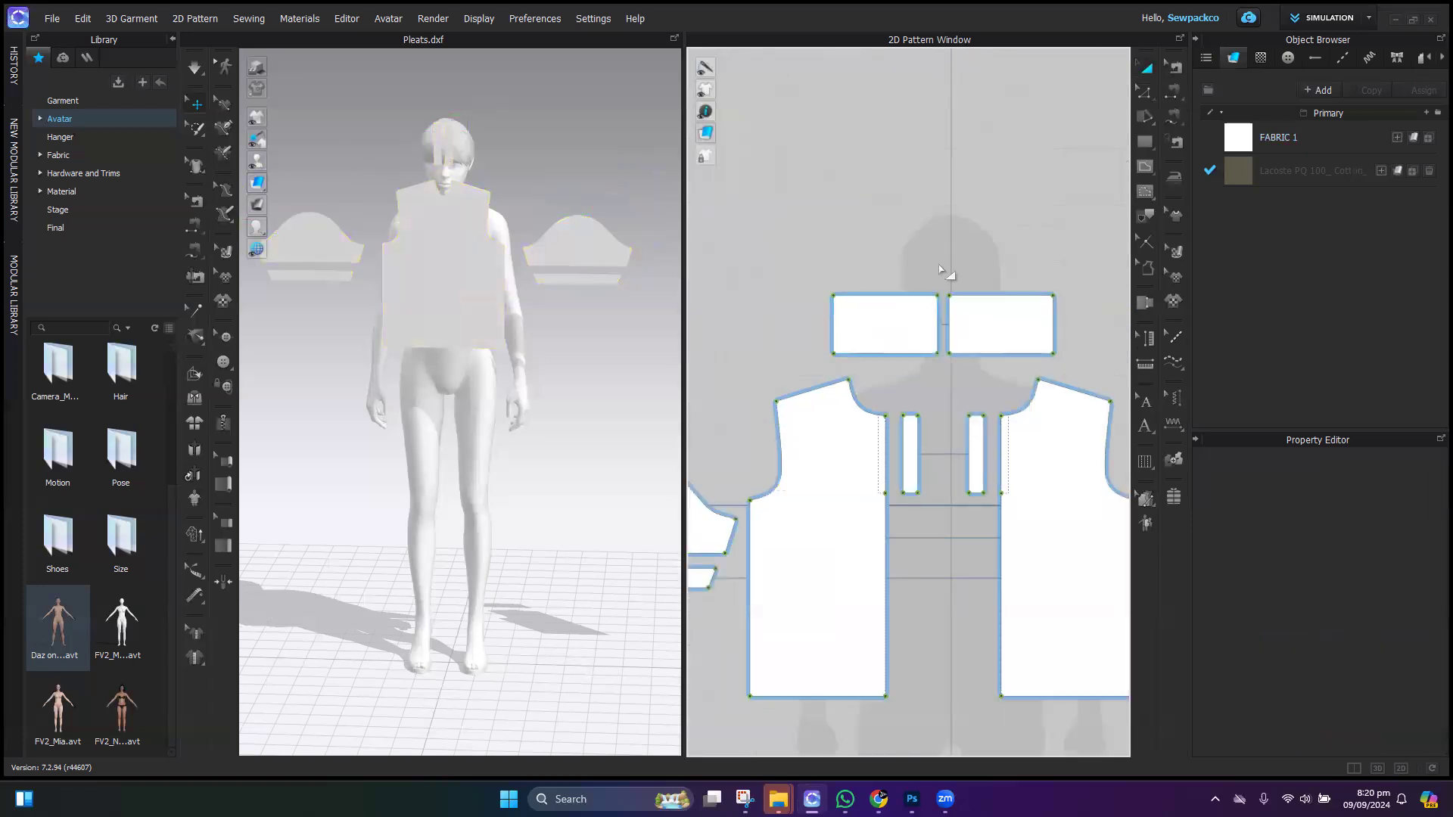
scroll(943, 327, "up", 3)
left_click(938, 448)
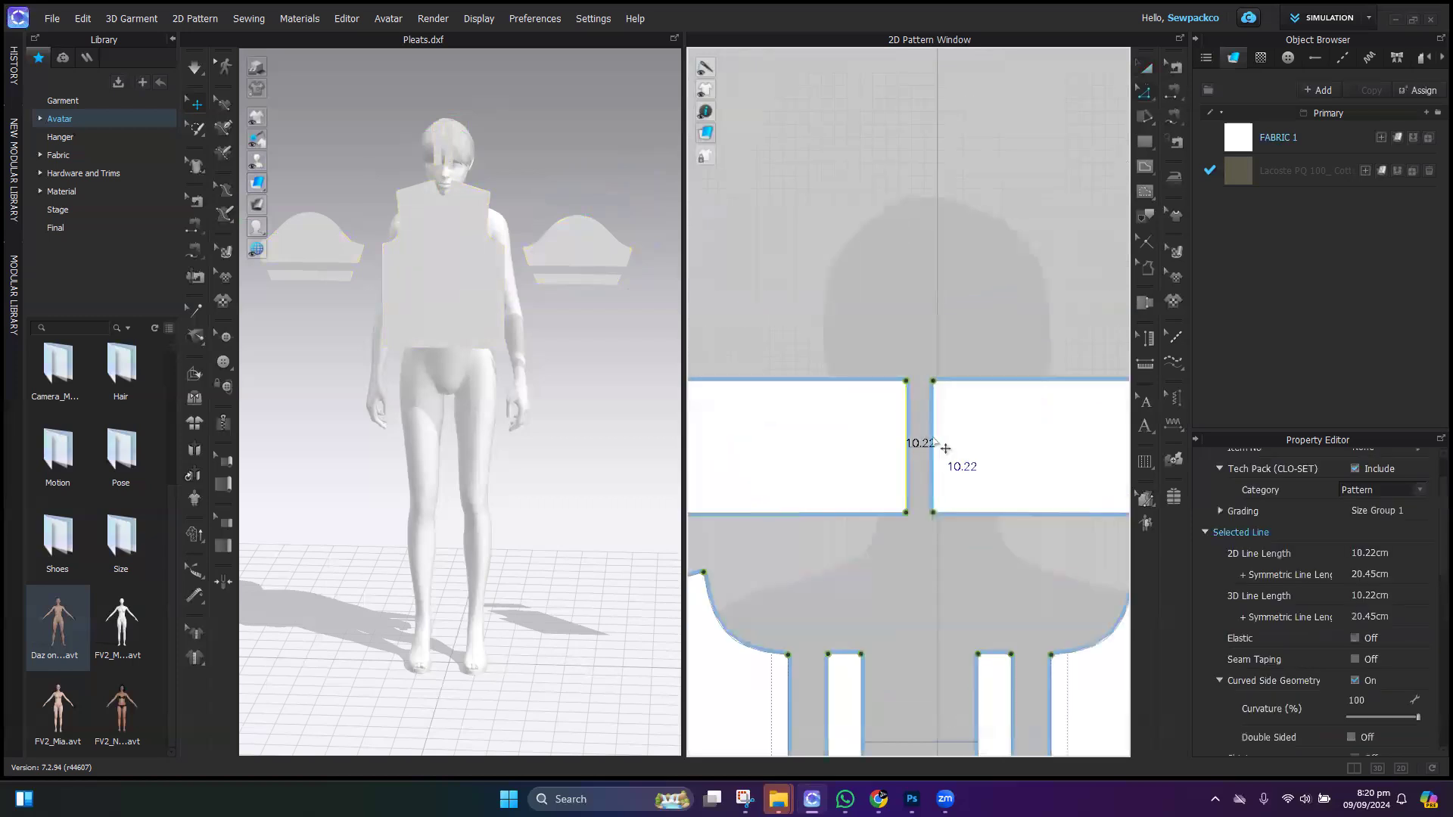
right_click(934, 443)
left_click(843, 239)
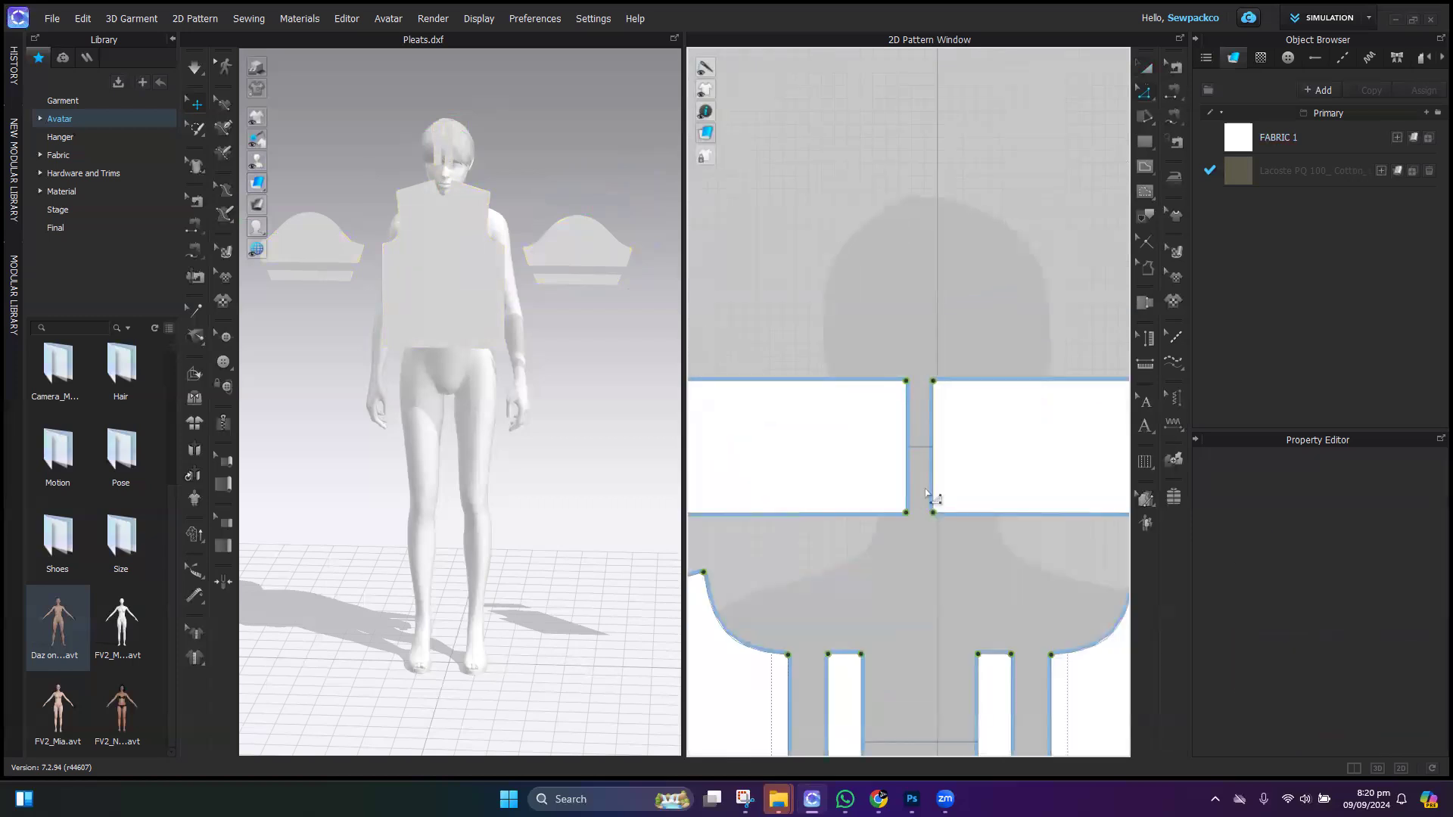
scroll(887, 439, "down", 3)
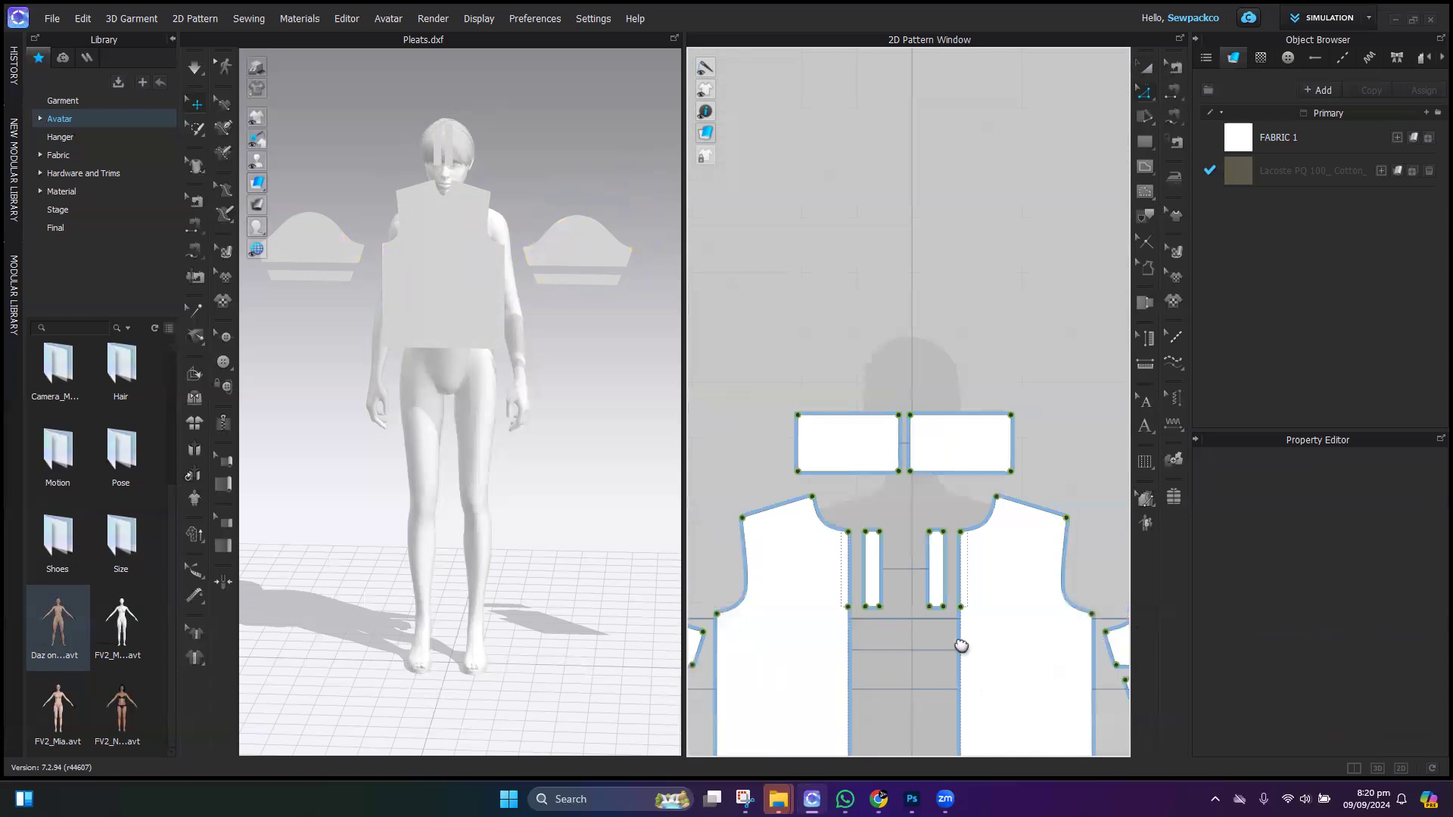
scroll(919, 367, "up", 5)
right_click(913, 364)
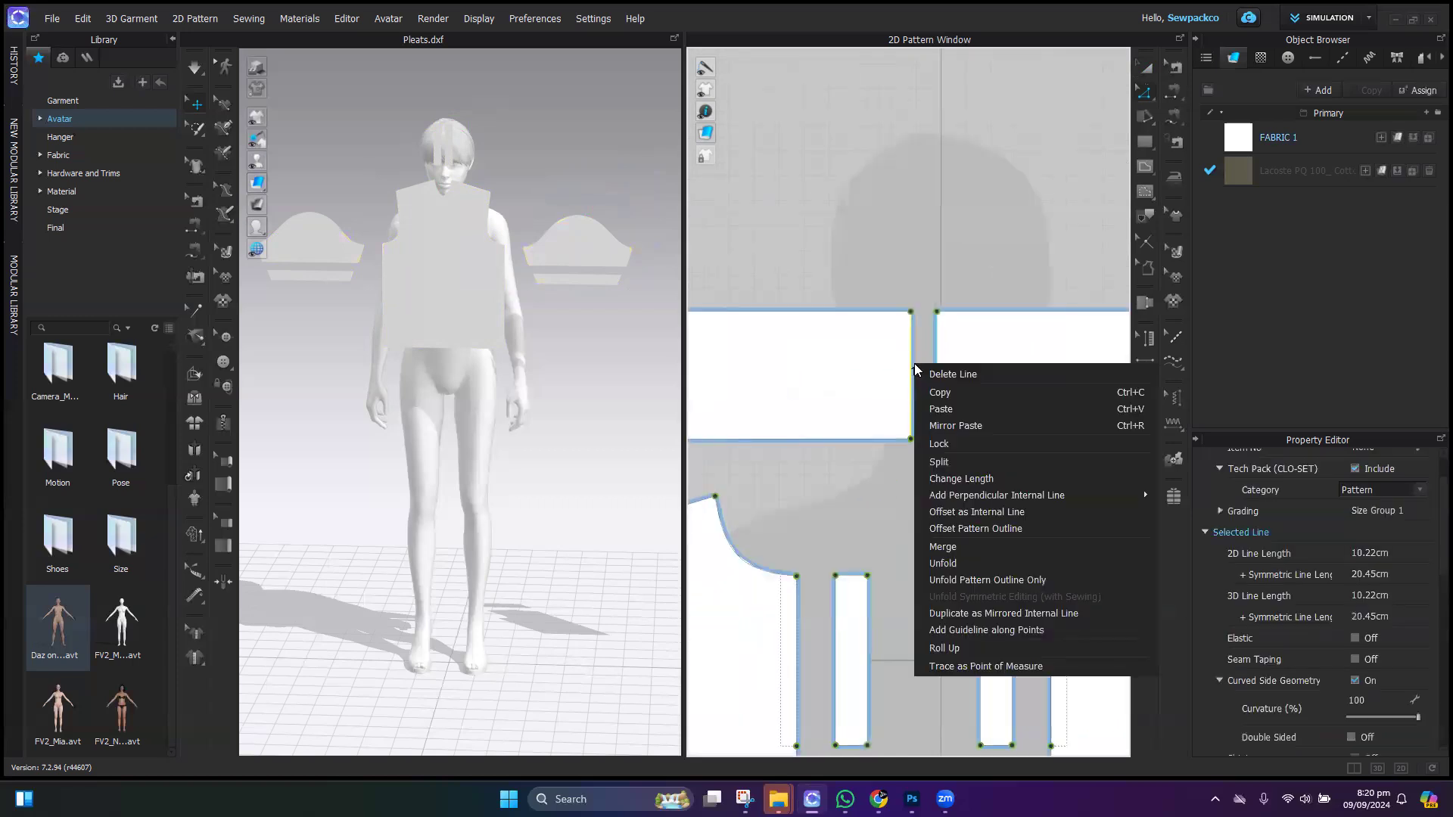
left_click(952, 548)
scroll(841, 348, "down", 2)
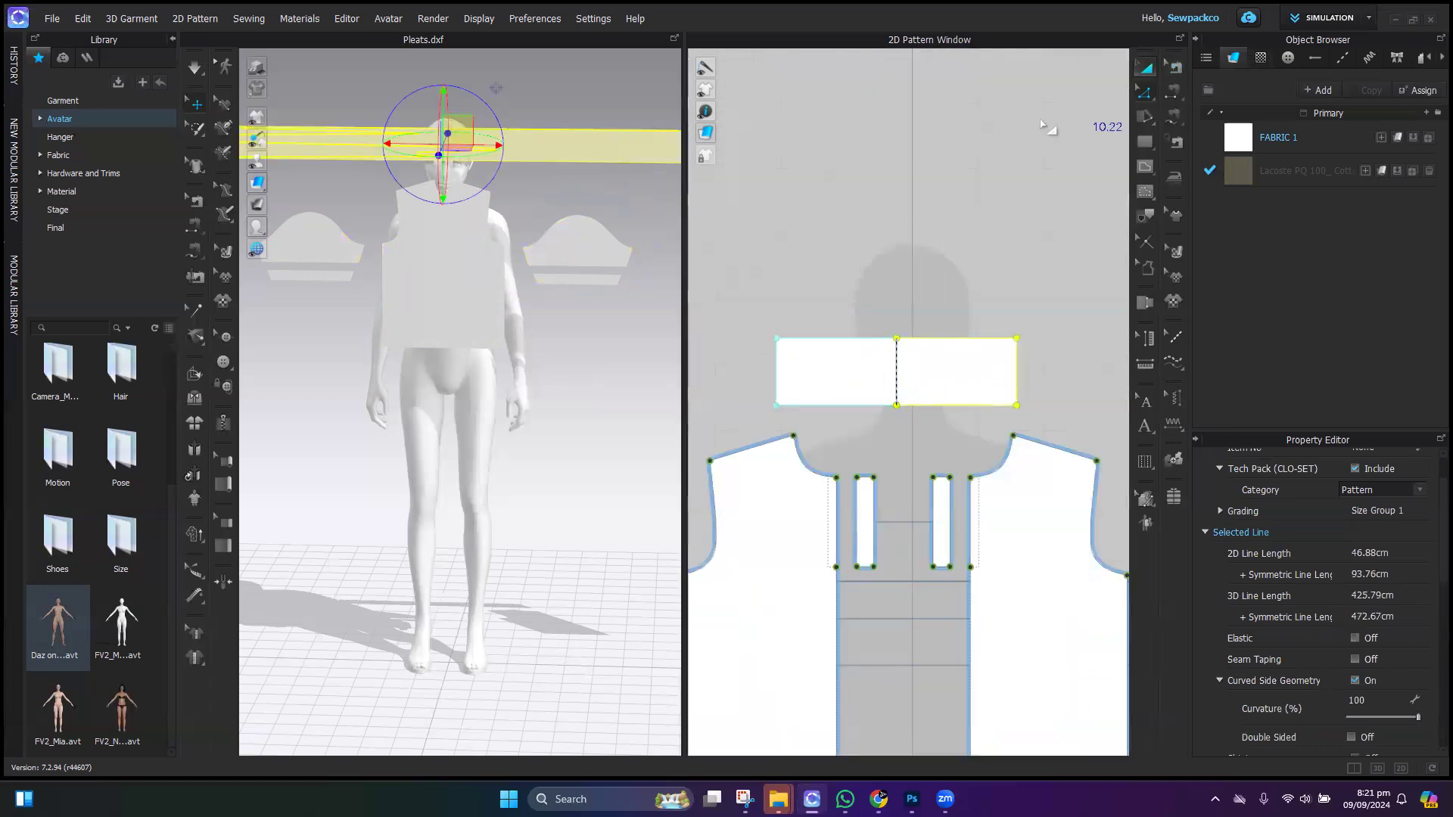
key("a")
scroll(951, 311, "down", 9)
middle_click_drag(963, 399, 931, 277)
scroll(930, 277, "up", 6)
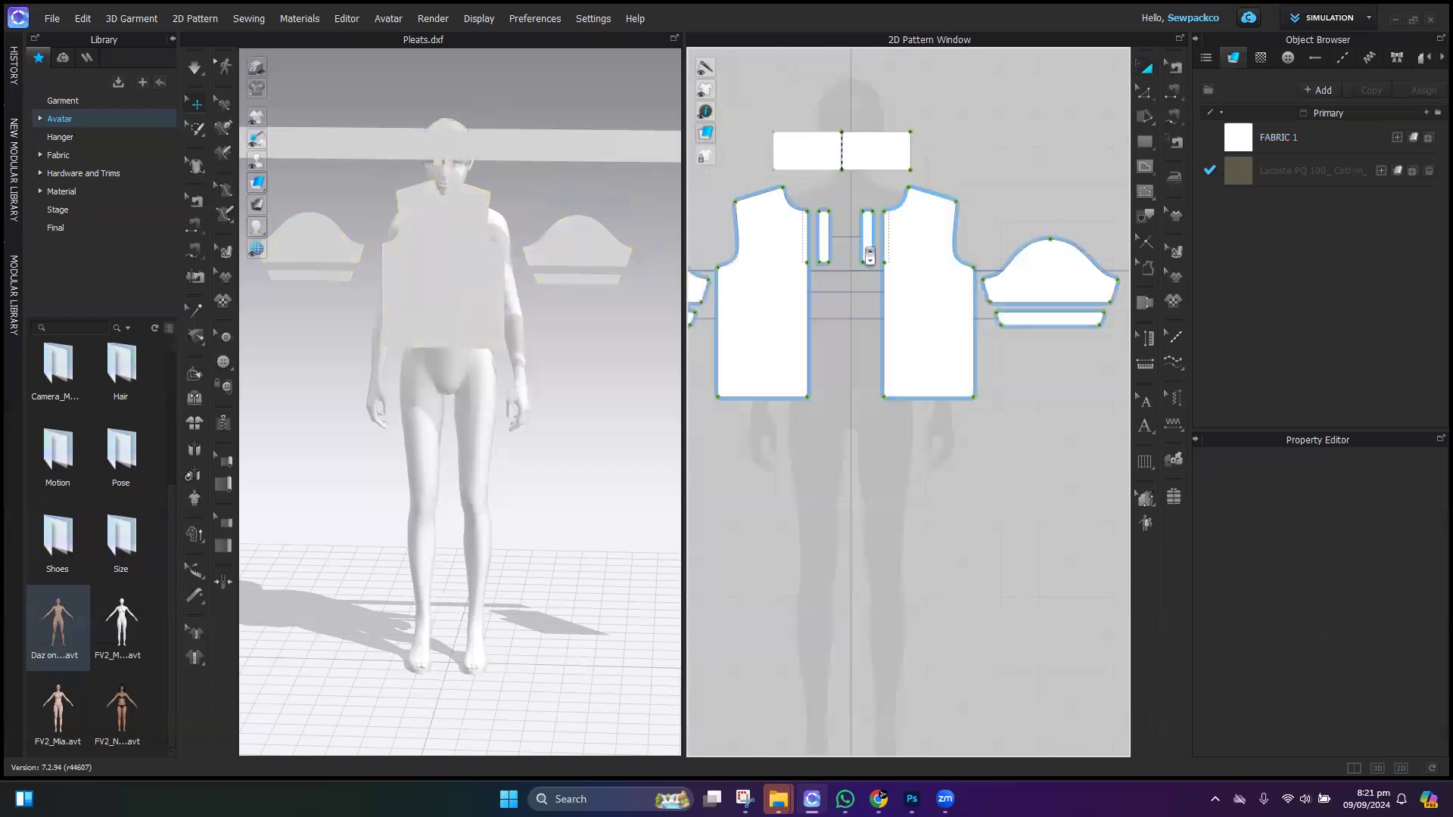
middle_click_drag(816, 310, 883, 410)
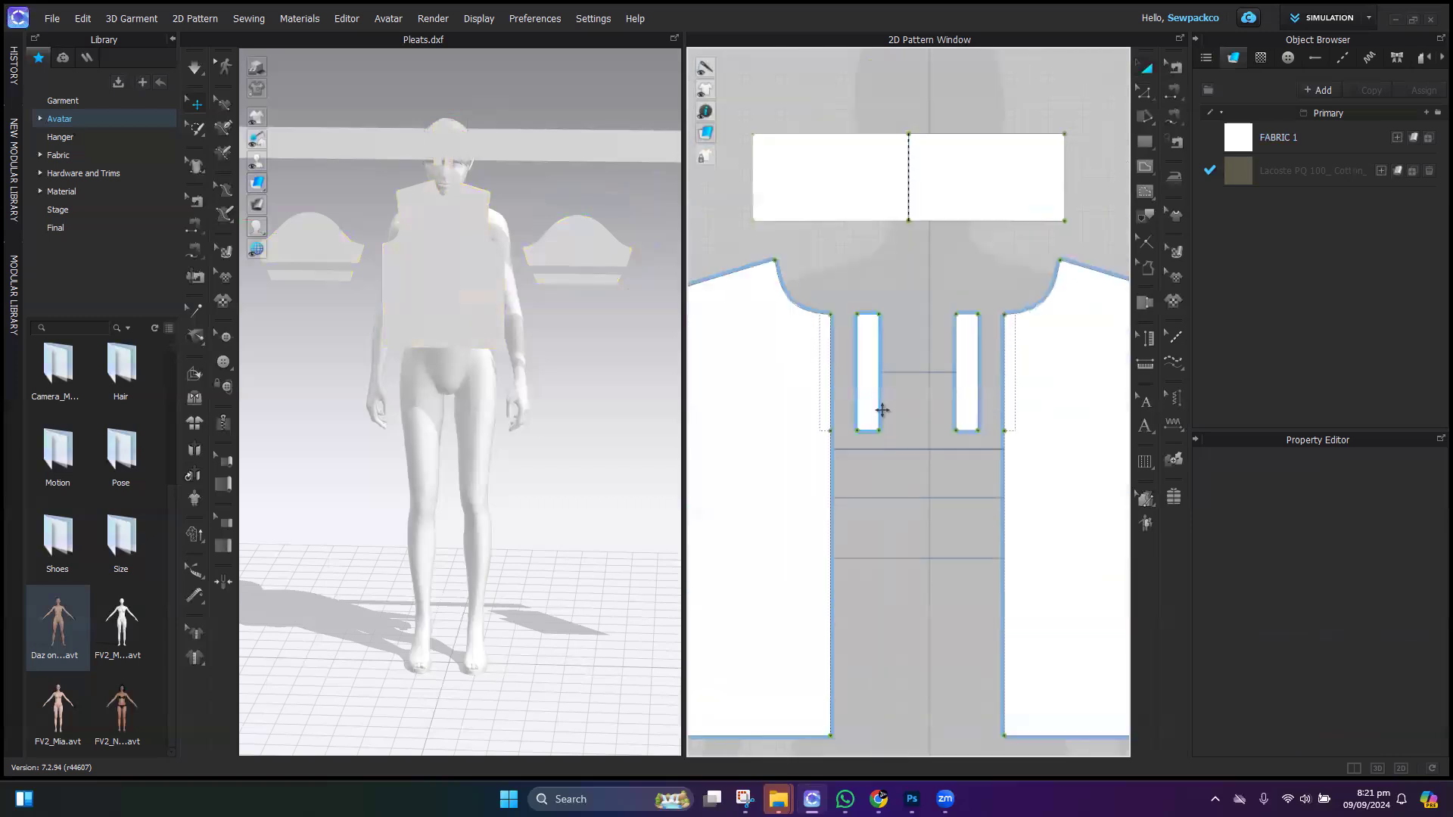
Step: Move the two placket strips close together between the front panels in the 2D pattern layout
left_click_drag(932, 375, 951, 370)
left_click(993, 378)
scroll(1012, 381, "up", 3)
scroll(1010, 380, "down", 9)
middle_click_drag(1021, 405, 944, 355)
scroll(526, 313, "down", 3)
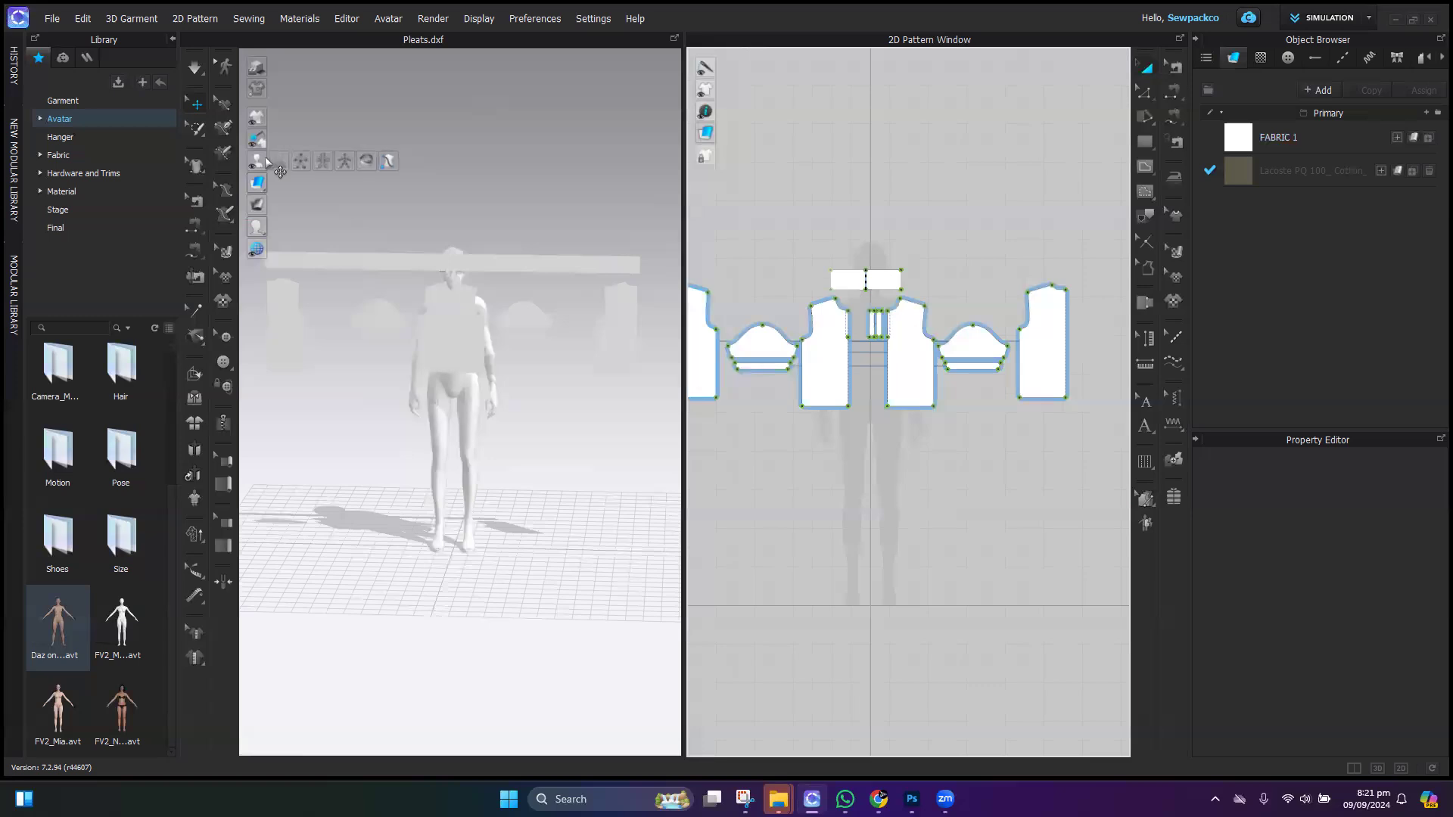
Step: Reset the 3D arrangement of all pieces to match the 2D layout and show the avatar's arrangement points
left_click(196, 426)
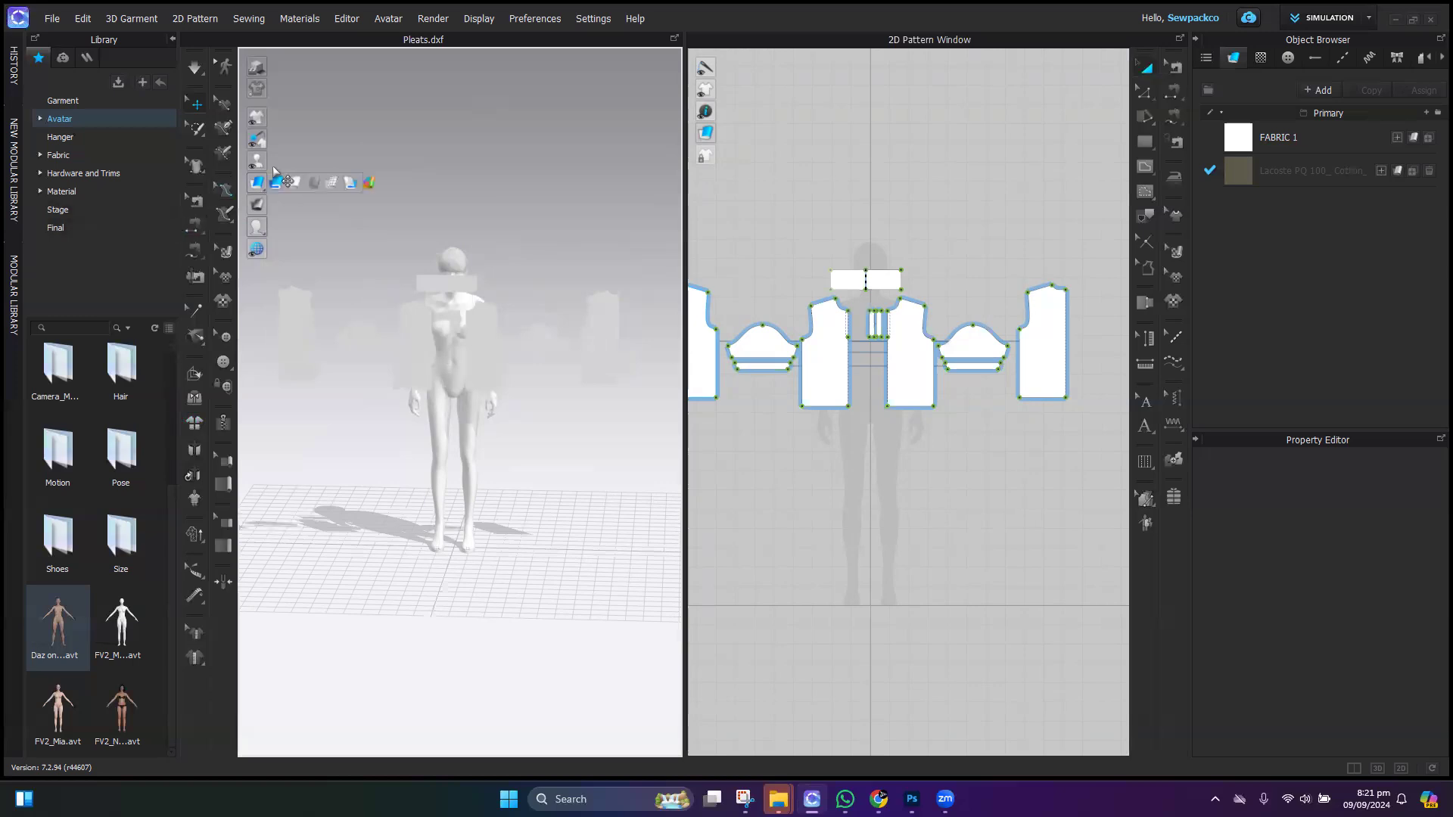
mouse_move(262, 157)
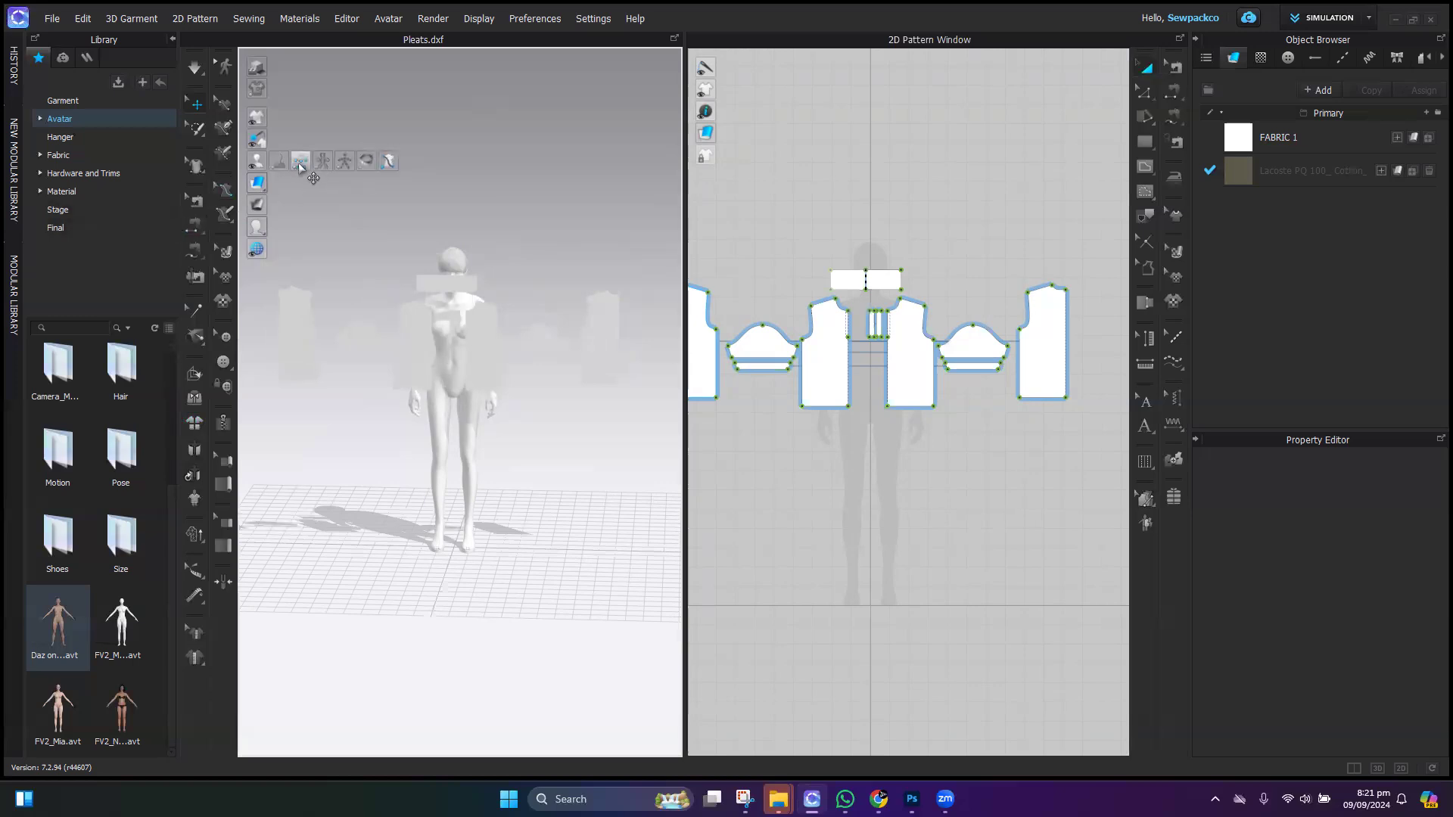
left_click(300, 161)
Step: Place the front panels on the arrangement points in front of the avatar's torso
middle_click_drag(482, 378, 465, 339)
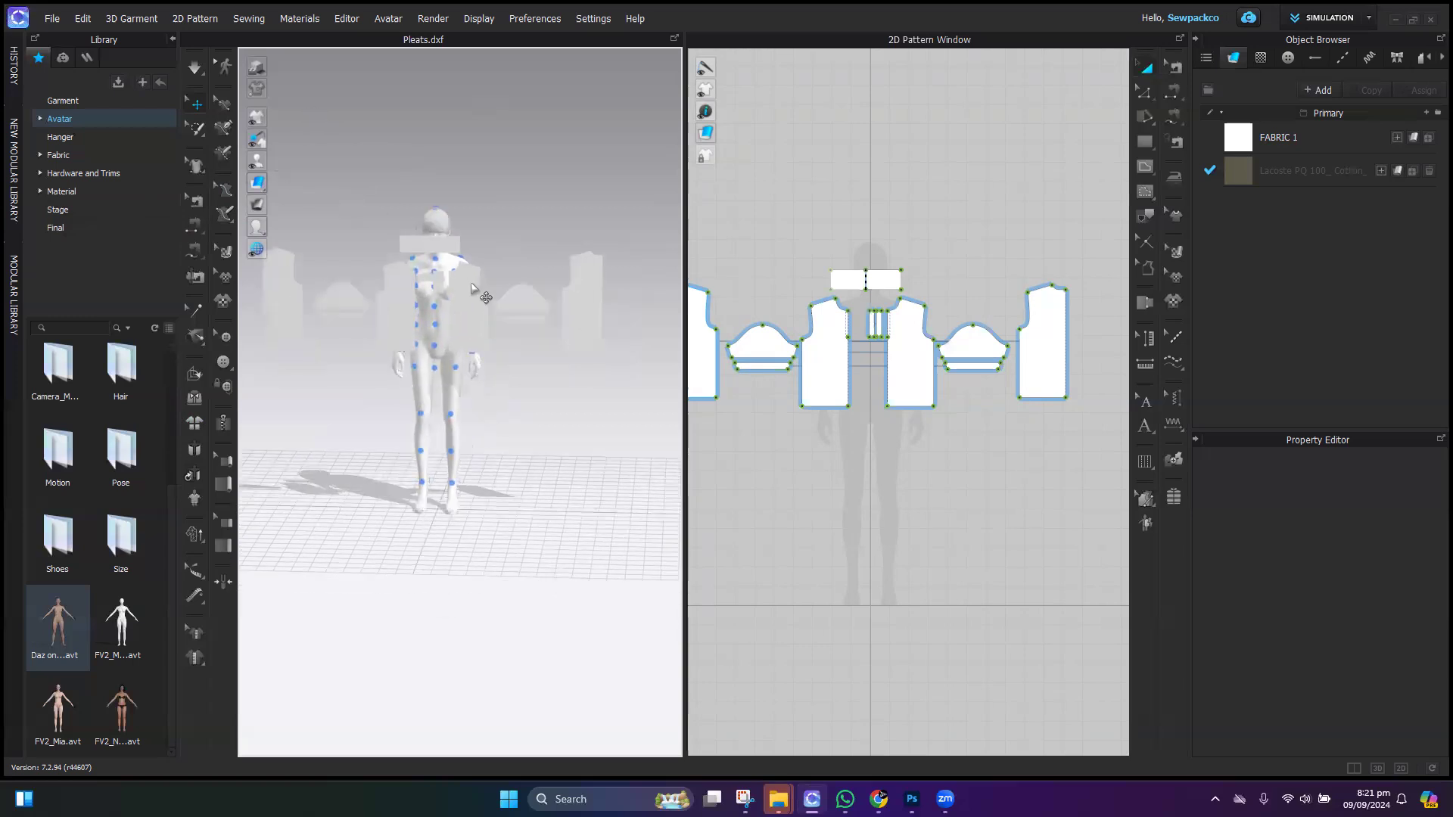
scroll(422, 298, "up", 5)
scroll(422, 297, "up", 6)
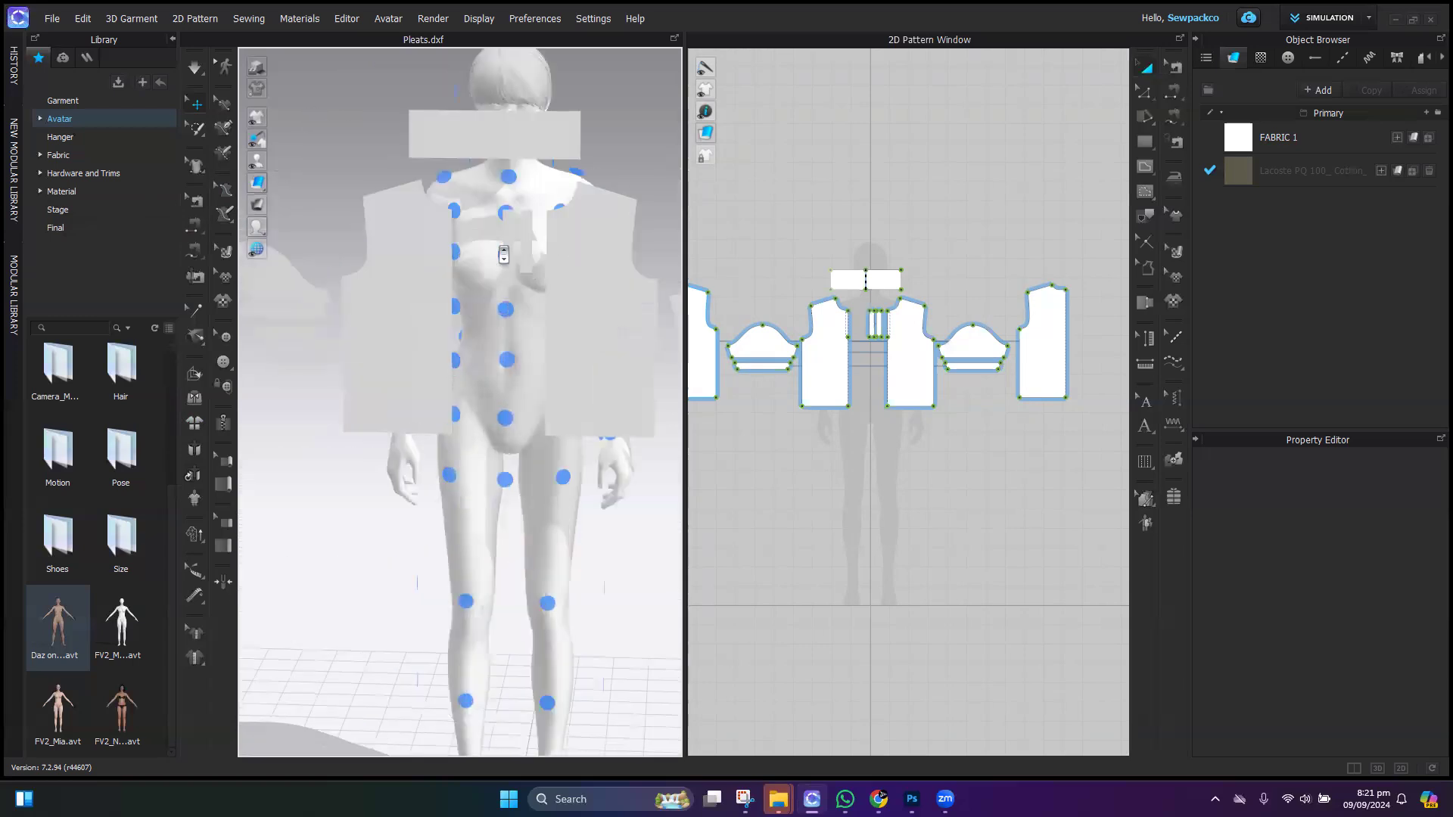
middle_click_drag(513, 417, 503, 383)
left_click_drag(528, 388, 616, 296)
scroll(482, 326, "down", 6)
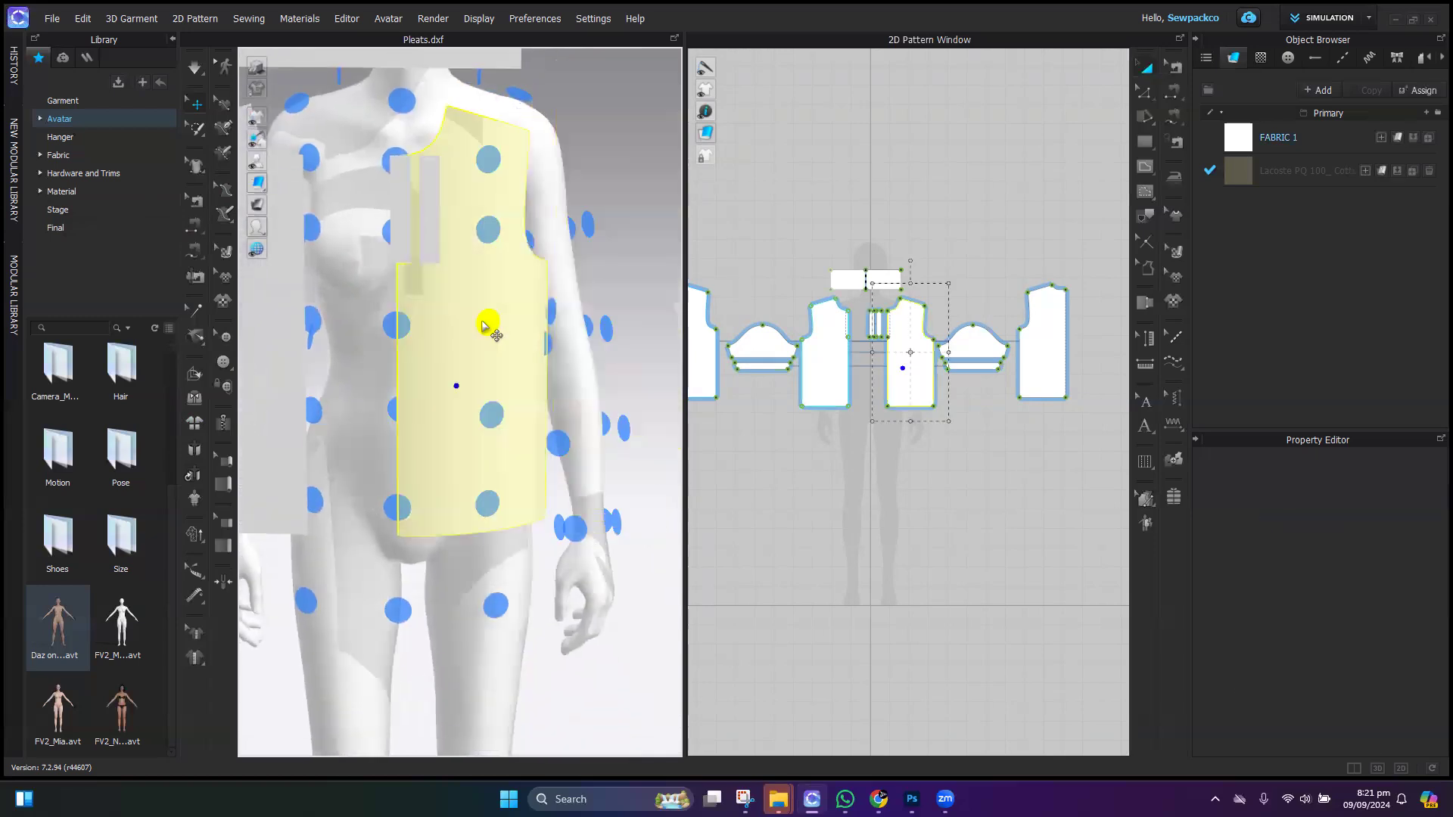
right_click_drag(463, 458, 487, 408)
left_click_drag(491, 358, 403, 351)
left_click(520, 325)
Step: Place the back panels on the arrangement points behind the avatar's torso
right_click_drag(411, 414, 318, 382)
left_click(316, 382)
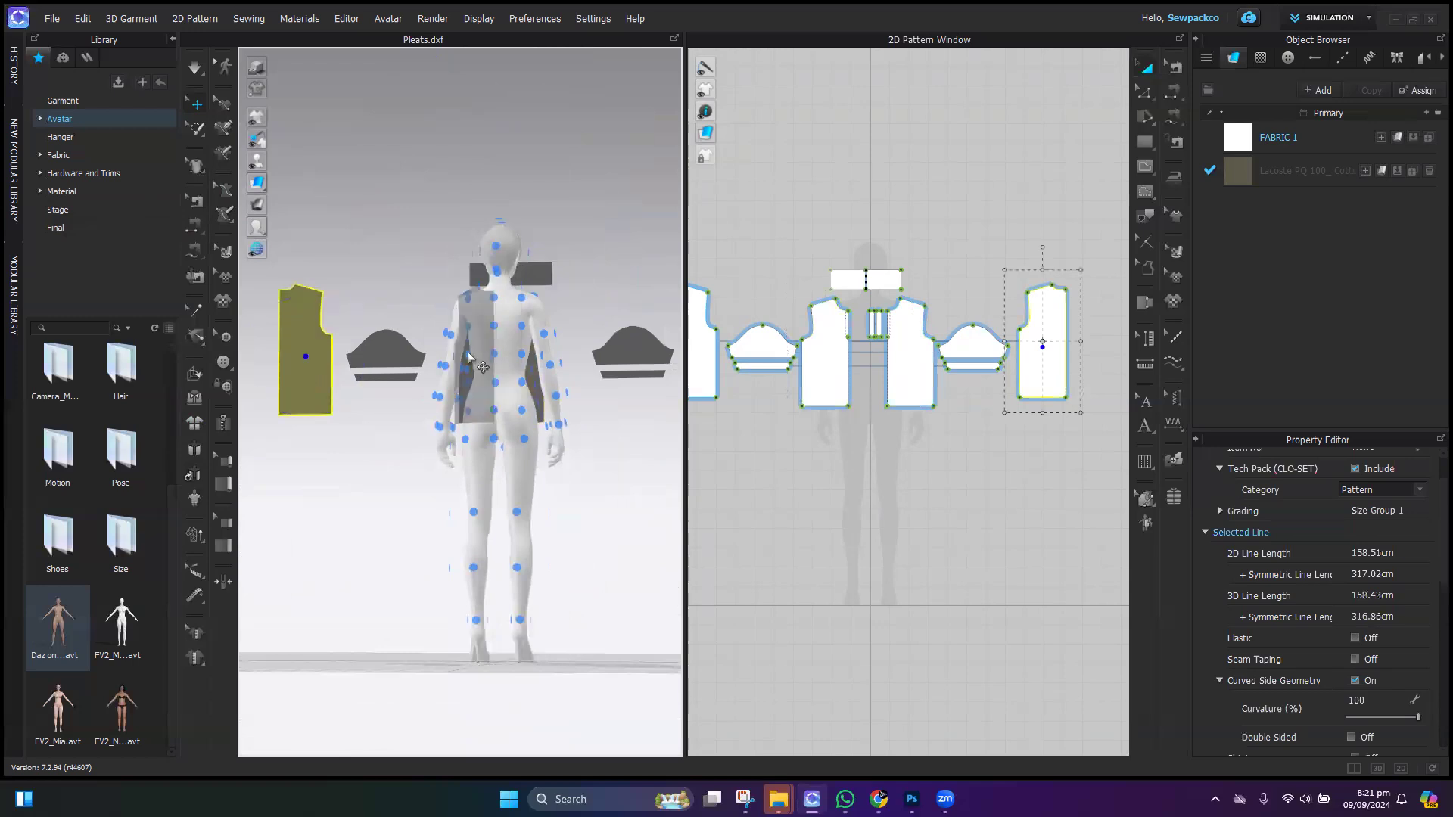
left_click(465, 354)
right_click_drag(465, 354, 573, 417)
left_click(359, 393)
Step: Place the sleeves around the avatar's upper arms using the arm arrangement points
scroll(573, 416, "up", 6)
middle_click_drag(401, 477, 547, 474)
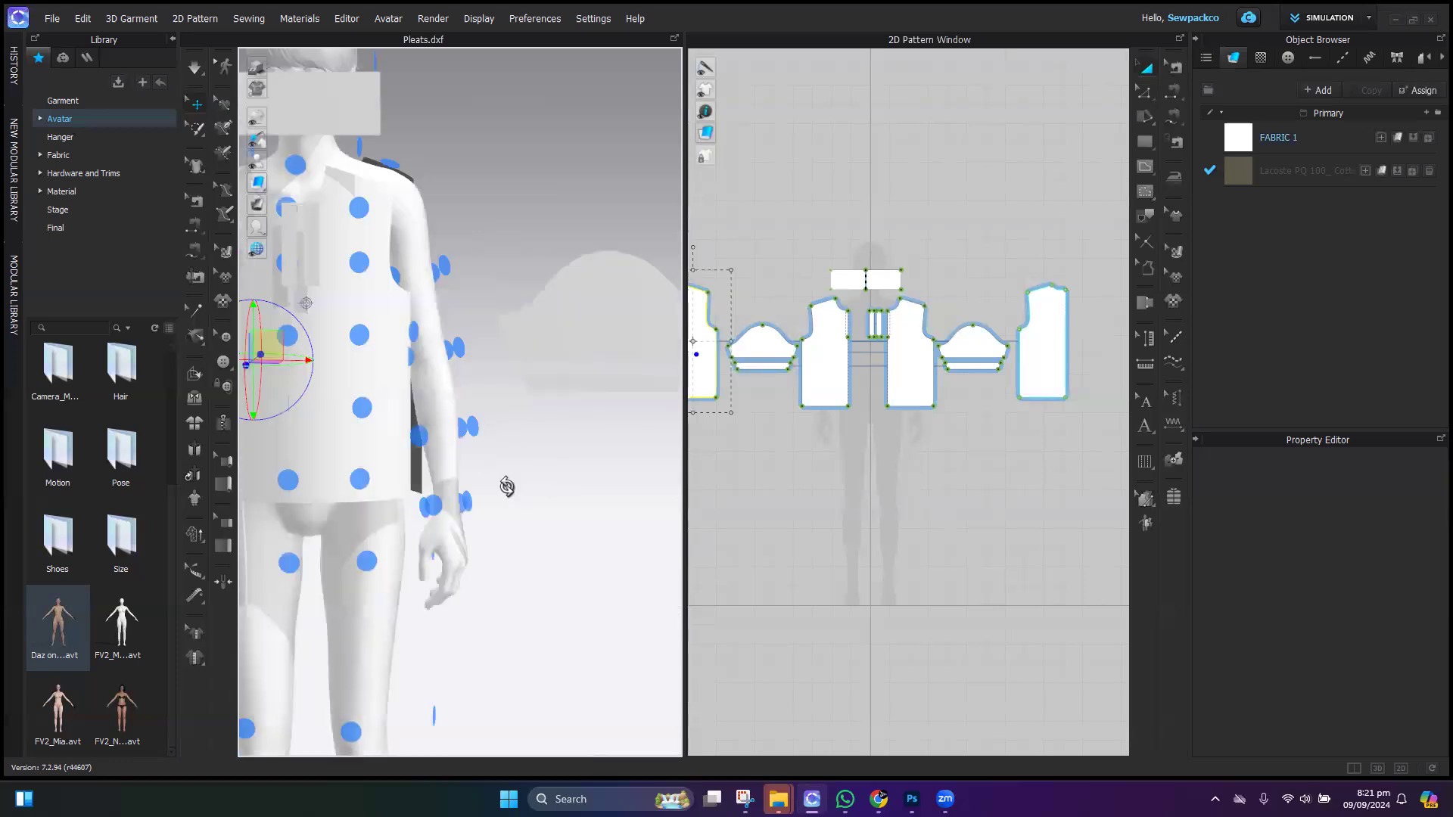
right_click_drag(506, 487, 506, 380)
left_click(505, 379)
right_click_drag(496, 462, 387, 496)
left_click(346, 332)
right_click_drag(323, 373, 352, 407)
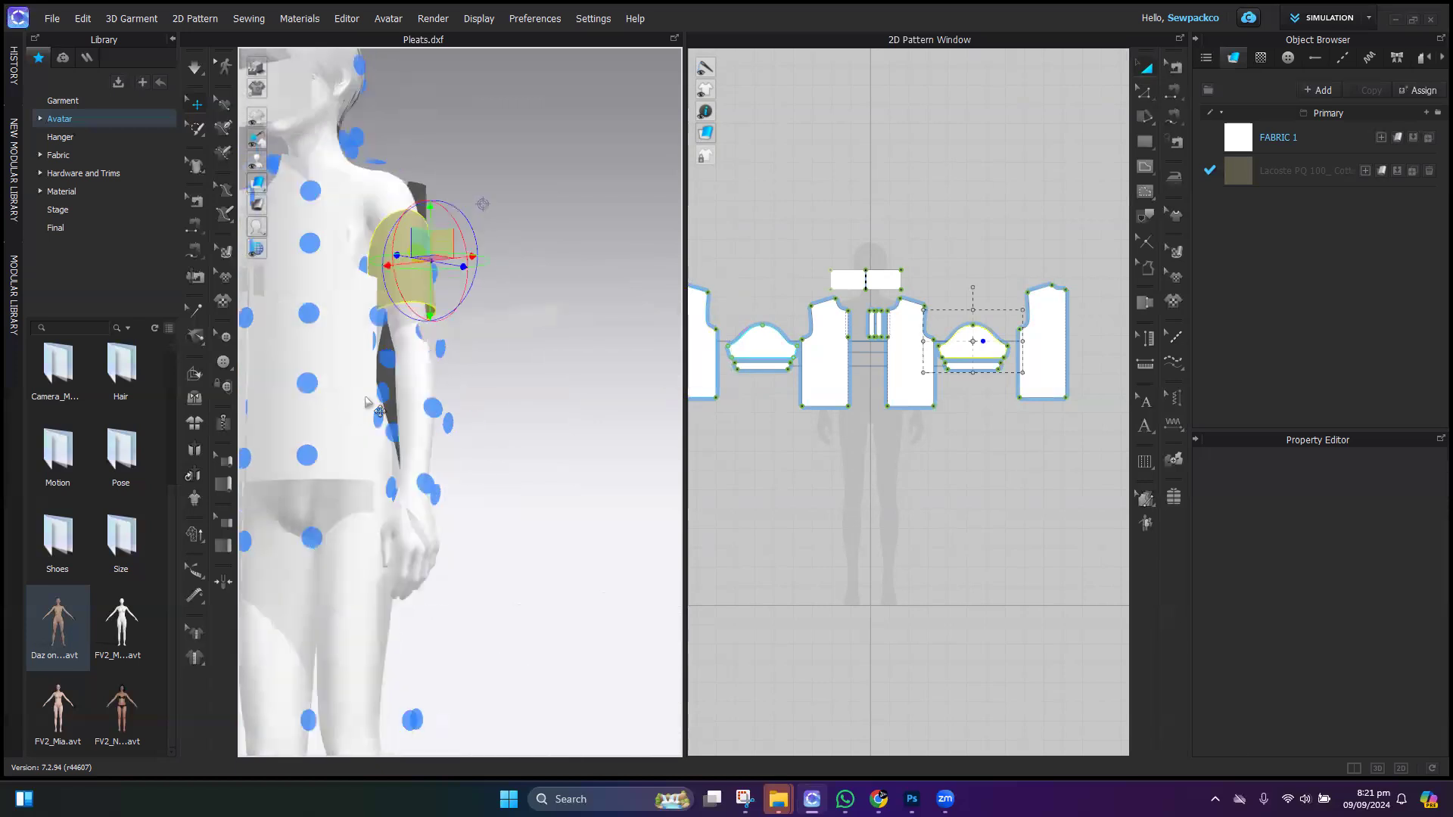
left_click(494, 334)
right_click_drag(450, 366, 382, 374)
left_click(288, 352)
scroll(362, 425, "down", 3)
right_click_drag(378, 430, 548, 458)
right_click_drag(438, 460, 640, 428)
left_click(376, 358)
left_click(546, 334)
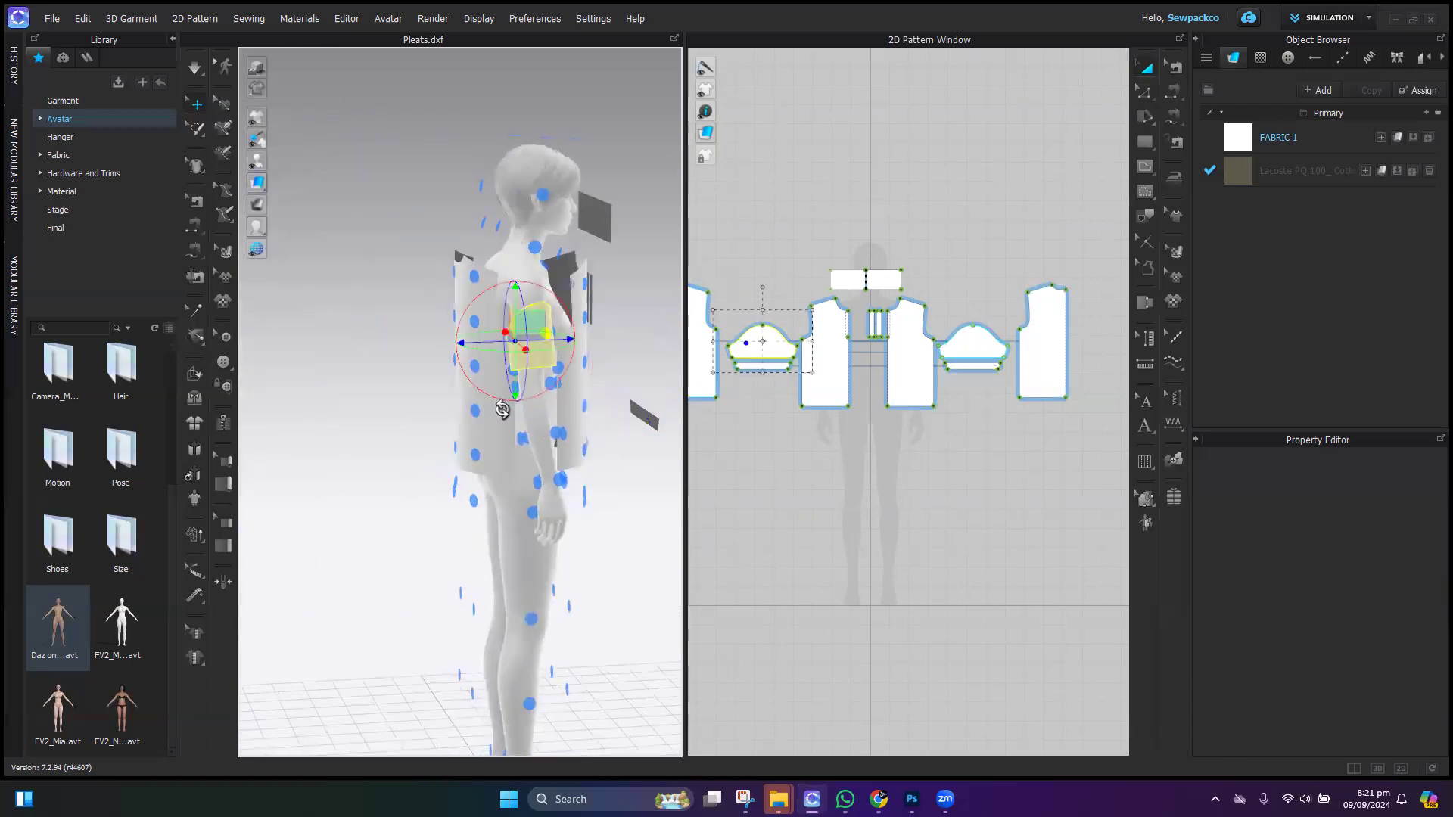
Step: Wrap the sleeve cuffs around the avatar's arms just below the sleeves using the arrangement points
right_click_drag(502, 410, 460, 413)
left_click(557, 427)
right_click_drag(590, 437, 659, 425)
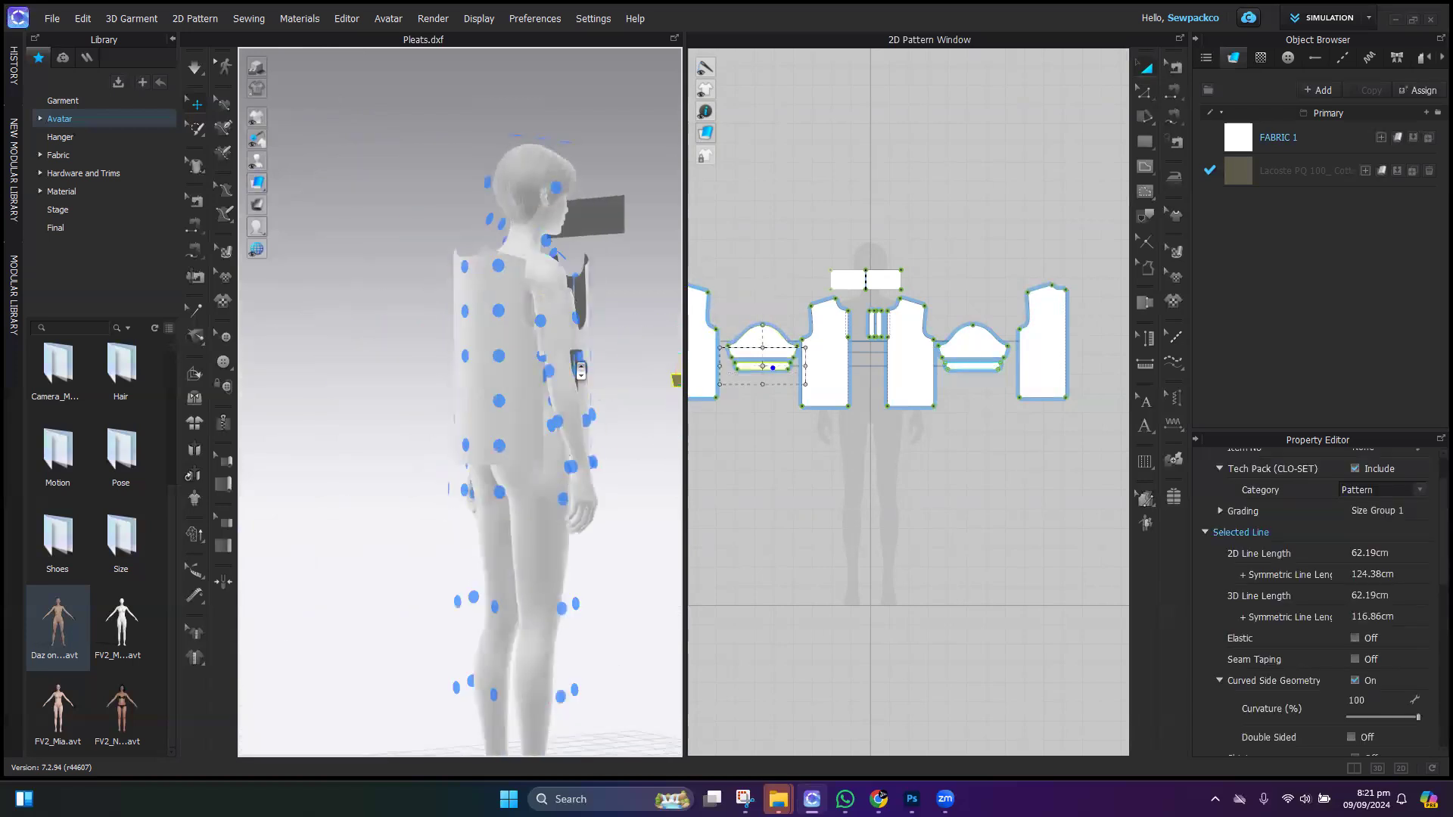
right_click_drag(582, 370, 507, 385)
scroll(530, 402, "up", 3)
scroll(564, 403, "up", 1)
left_click(610, 366)
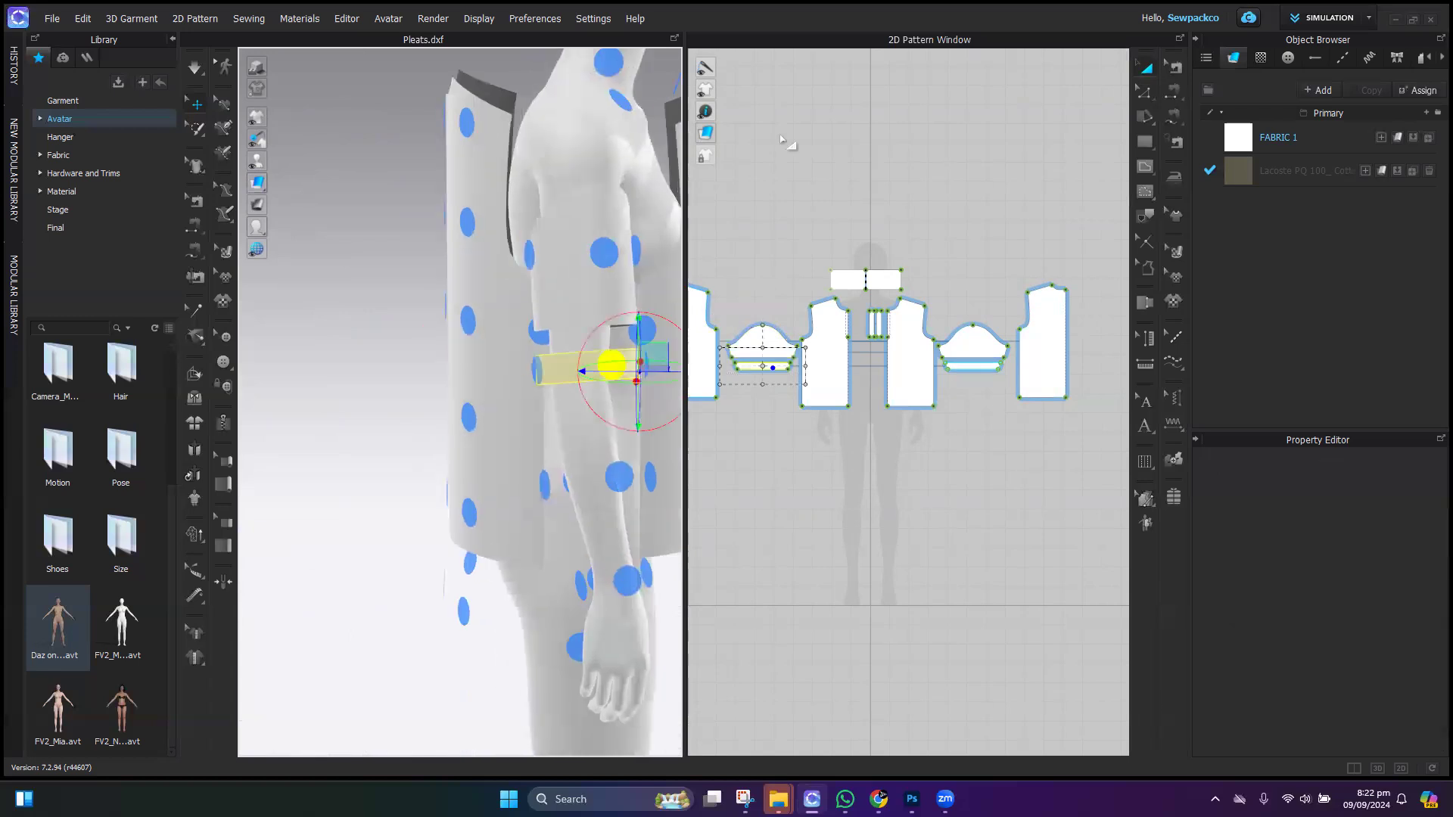
Step: Place the collar around the back of the avatar's neck using the neck arrangement point
scroll(496, 424, "down", 4)
right_click_drag(499, 425, 457, 423)
left_click(567, 227)
right_click_drag(460, 277, 645, 333)
left_click_drag(487, 192, 401, 149)
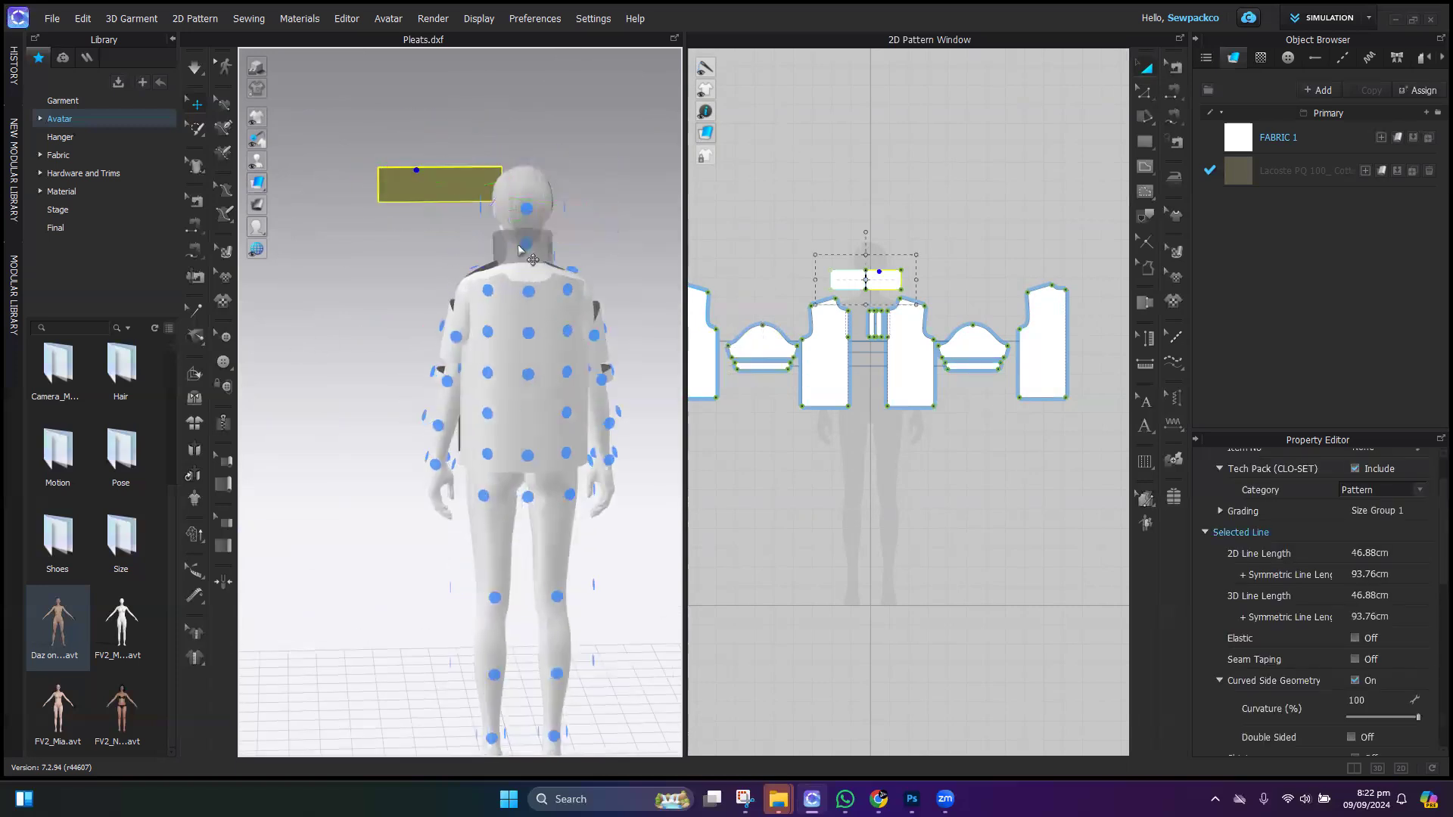
left_click(524, 247)
right_click_drag(525, 257, 545, 187)
left_click_drag(549, 213, 487, 29)
right_click_drag(504, 259, 743, 281)
left_click(511, 248)
left_click(304, 352)
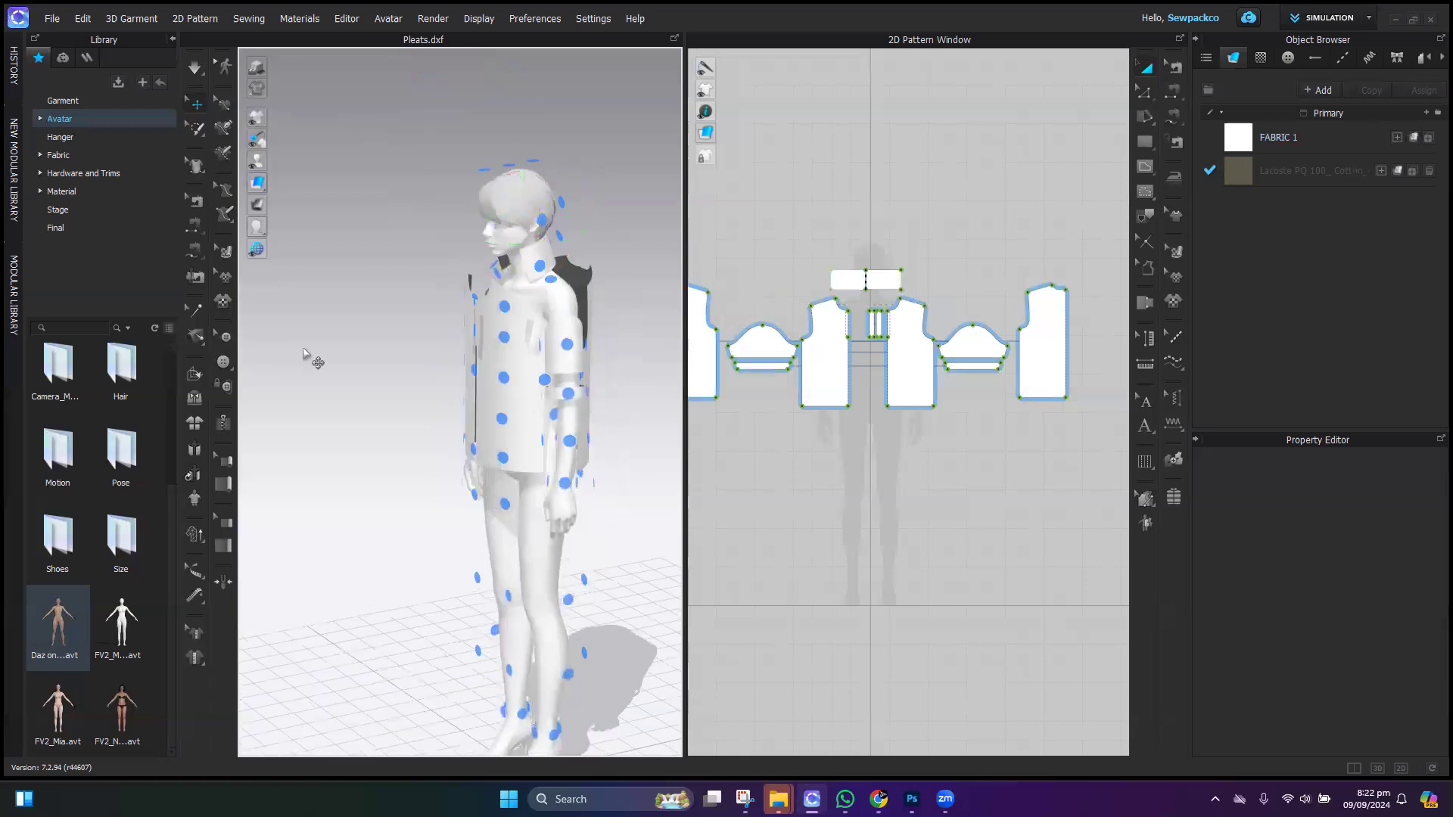
Step: Move both placket strips away from the centre front to the avatar's left upper chest in 3D
scroll(304, 352, "down", 4)
middle_click_drag(376, 383, 512, 290)
right_click_drag(512, 291, 587, 318)
middle_click_drag(588, 318, 470, 341)
scroll(480, 326, "down", 1)
scroll(505, 297, "up", 8)
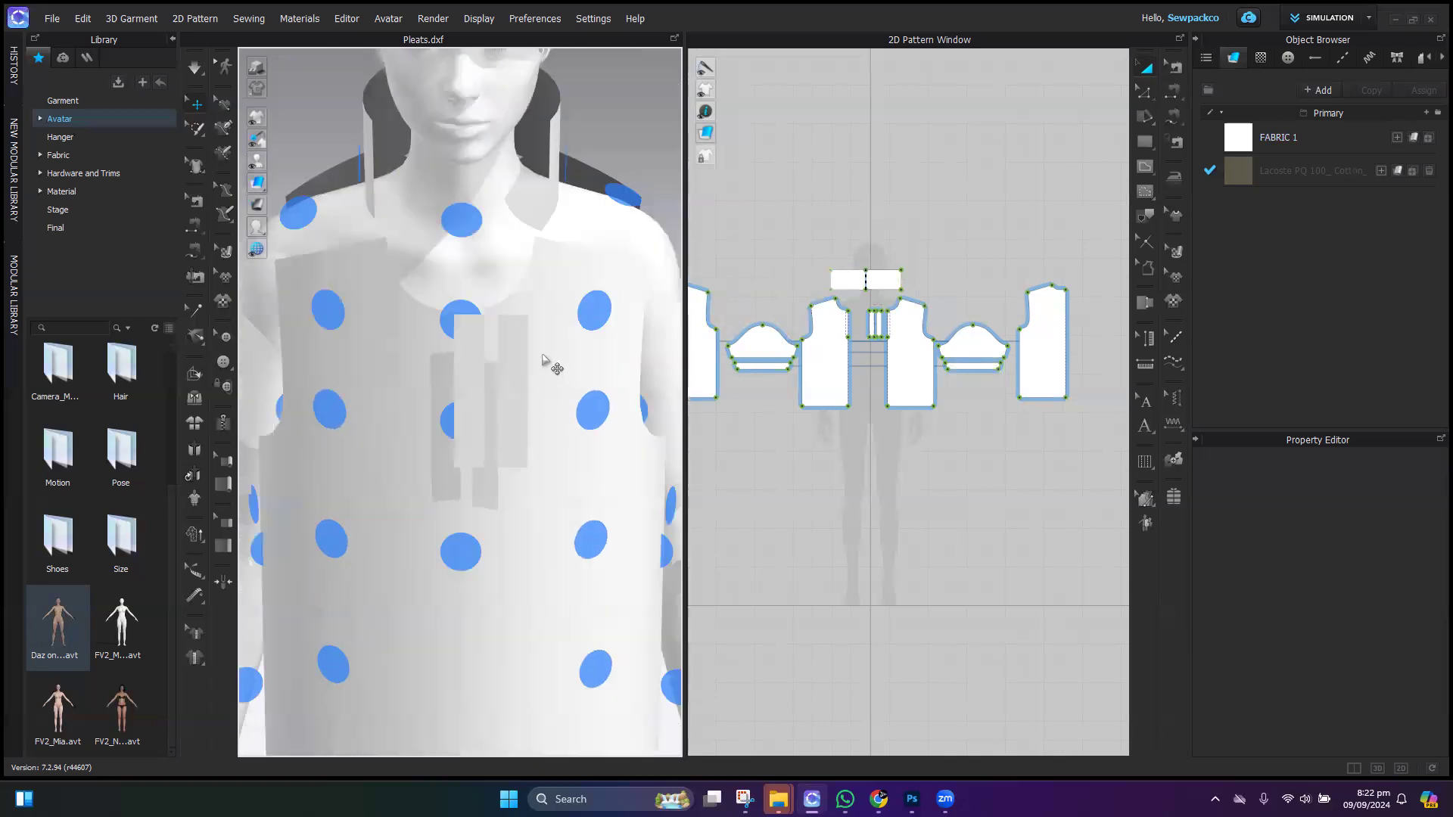
left_click(515, 360)
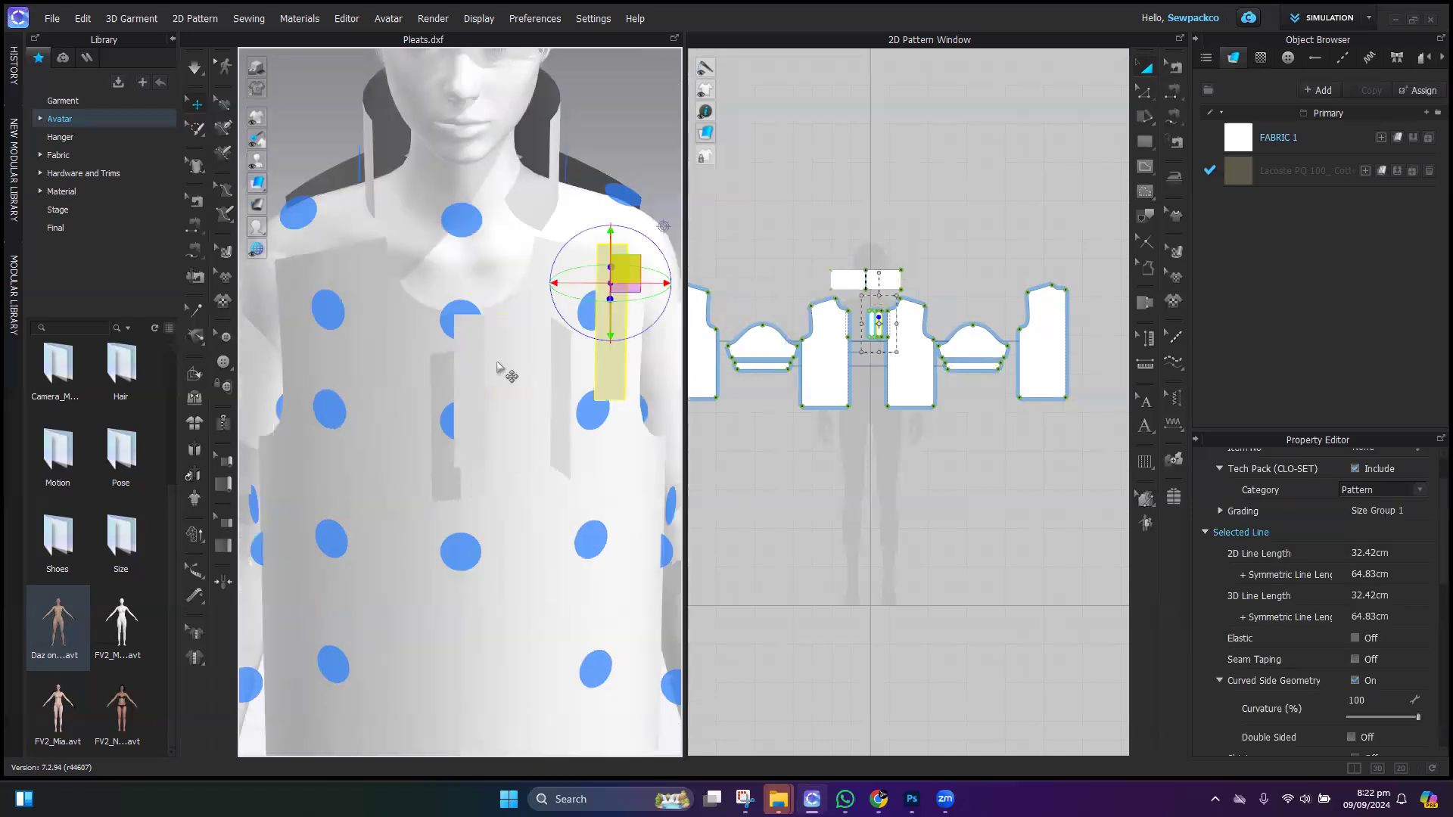
left_click_drag(567, 310, 621, 302)
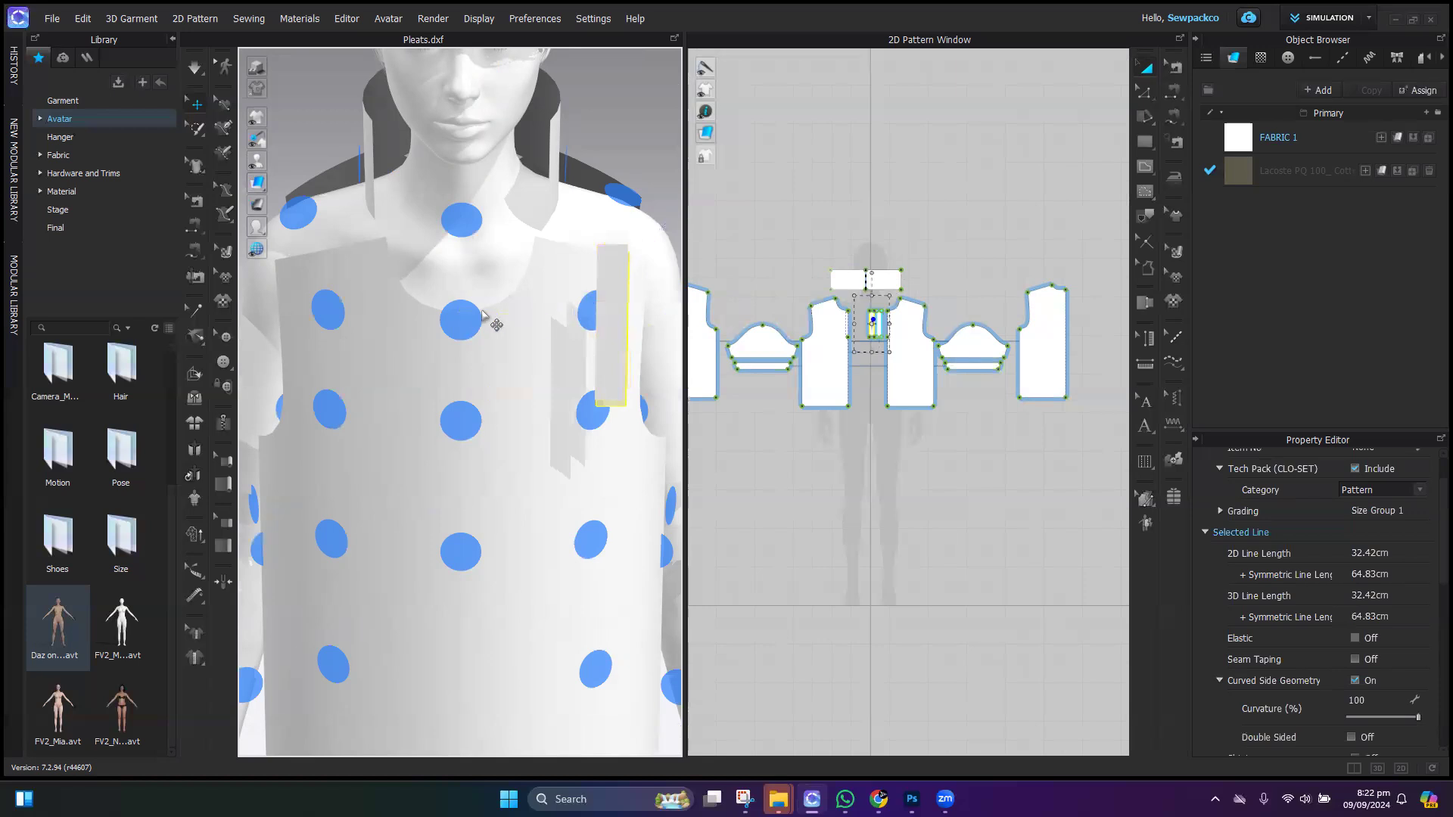
Step: Deactivate both placket strips with the Pattern & Sewing option
scroll(887, 336, "up", 10)
middle_click_drag(885, 324, 1102, 412)
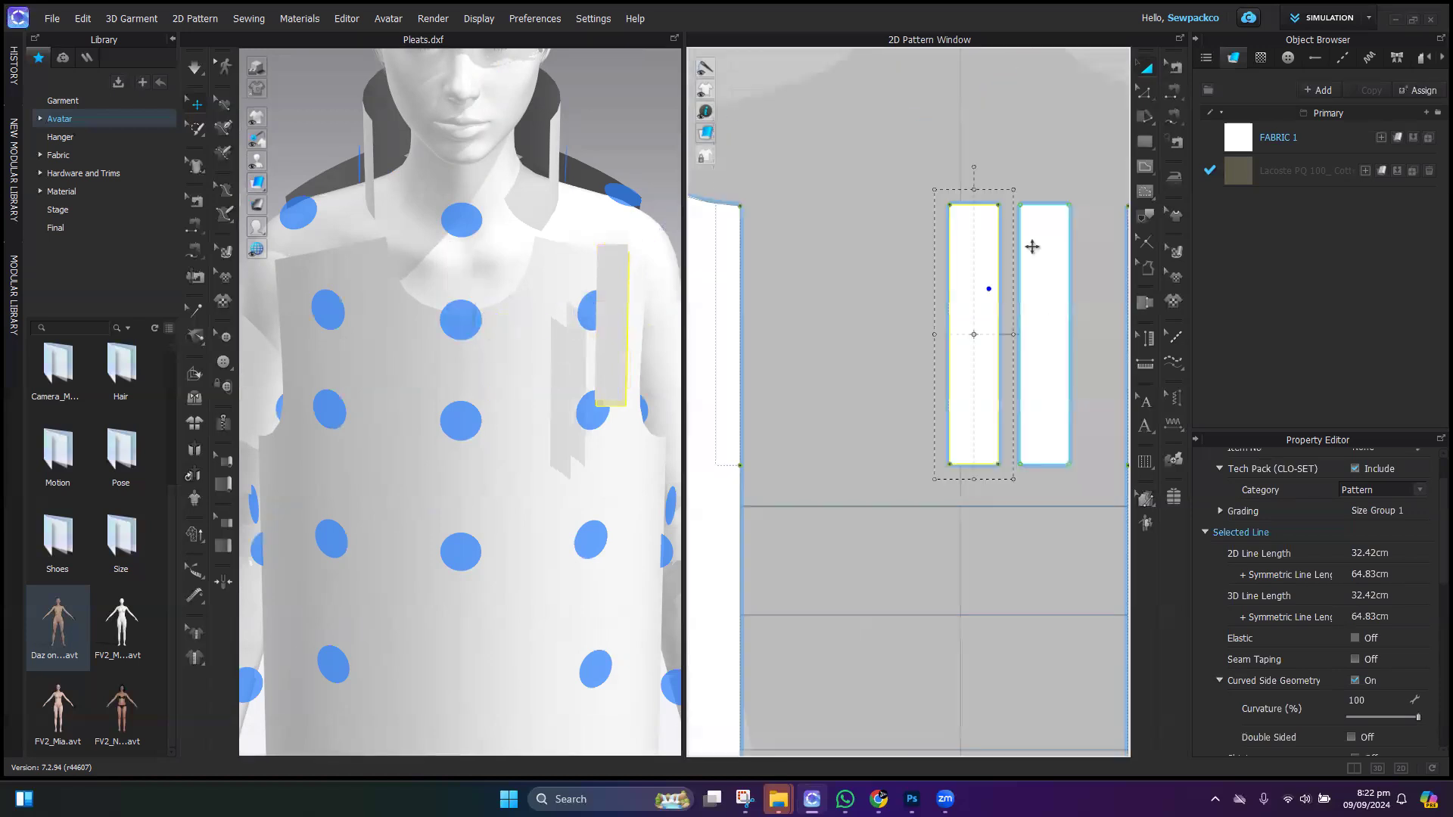
left_click(1086, 532)
left_click(1052, 419)
right_click(1045, 364)
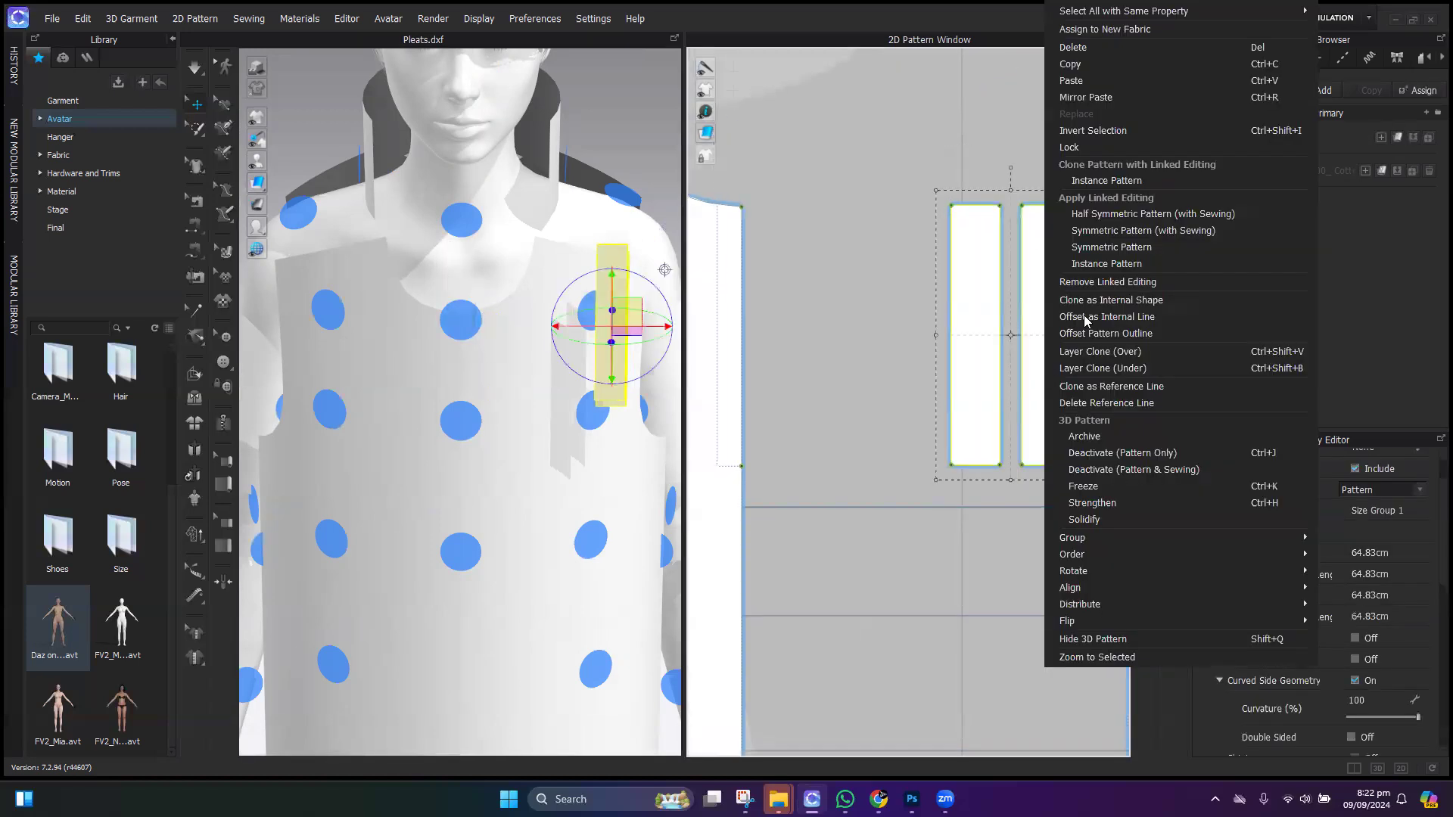
left_click(1093, 470)
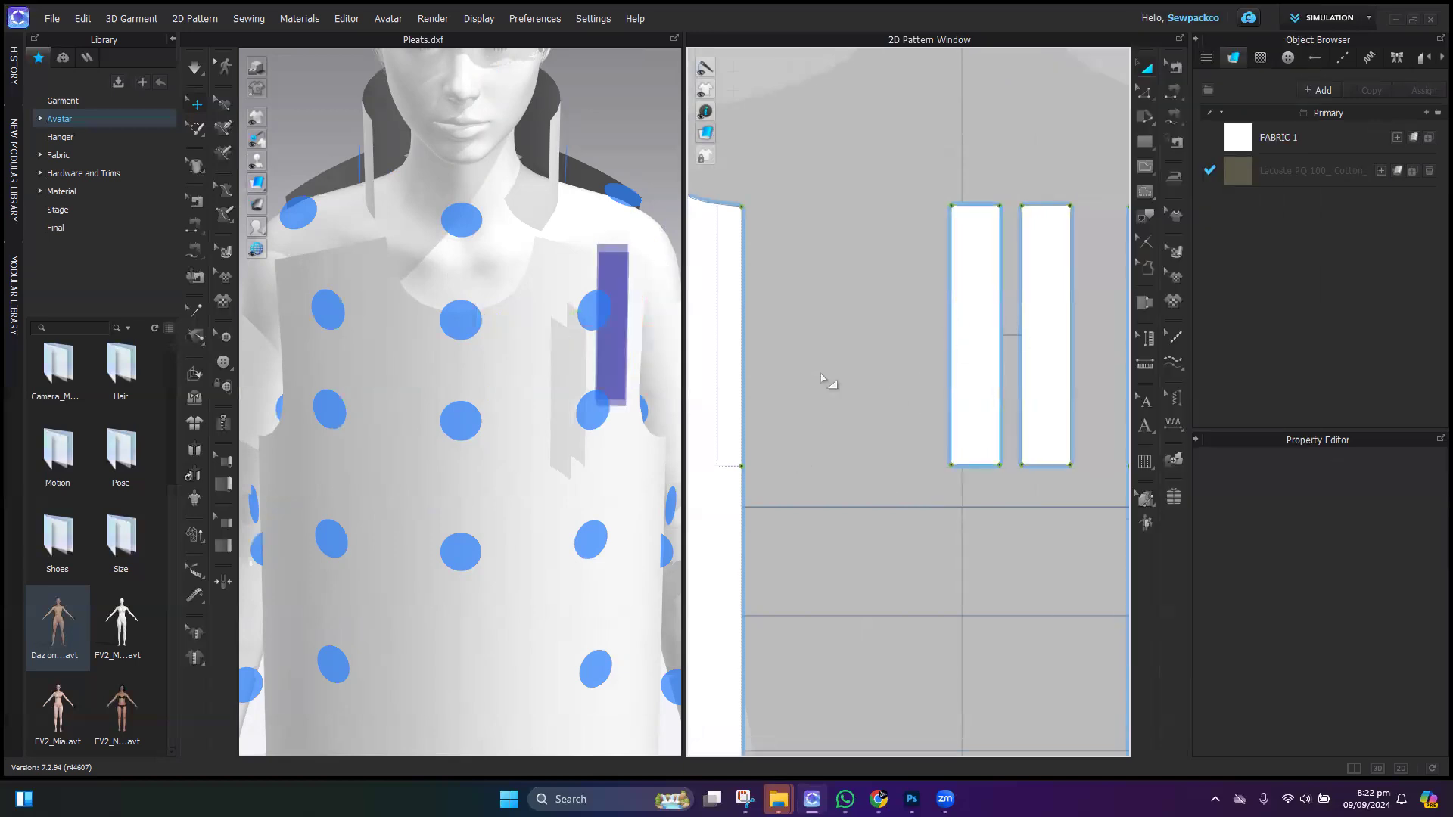
Step: Hide the avatar's arrangement points
scroll(831, 383, "down", 5)
scroll(454, 389, "down", 8)
right_click_drag(407, 355, 412, 444)
middle_click_drag(498, 420, 461, 404)
middle_click_drag(460, 404, 411, 383)
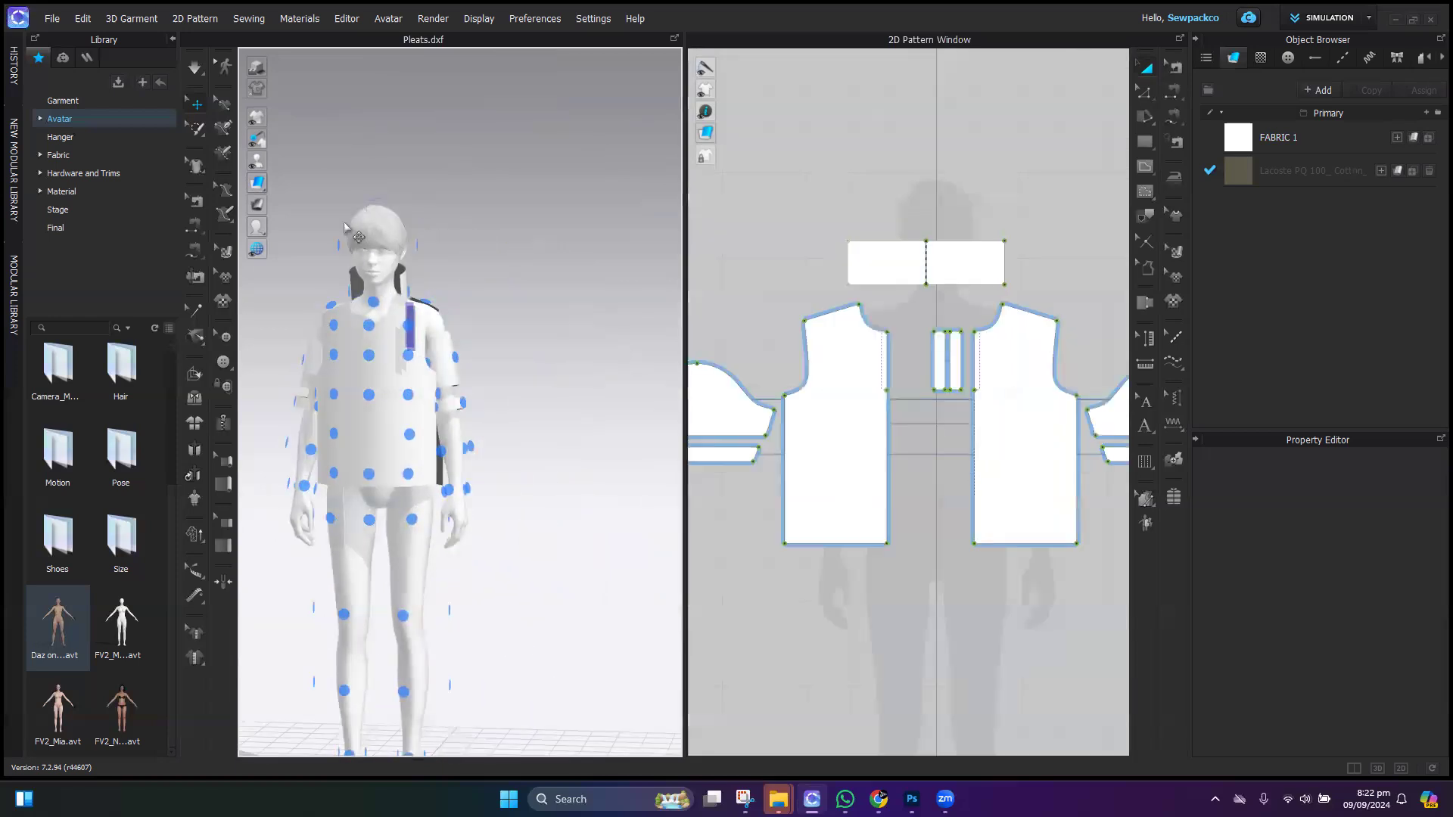
left_click(256, 161)
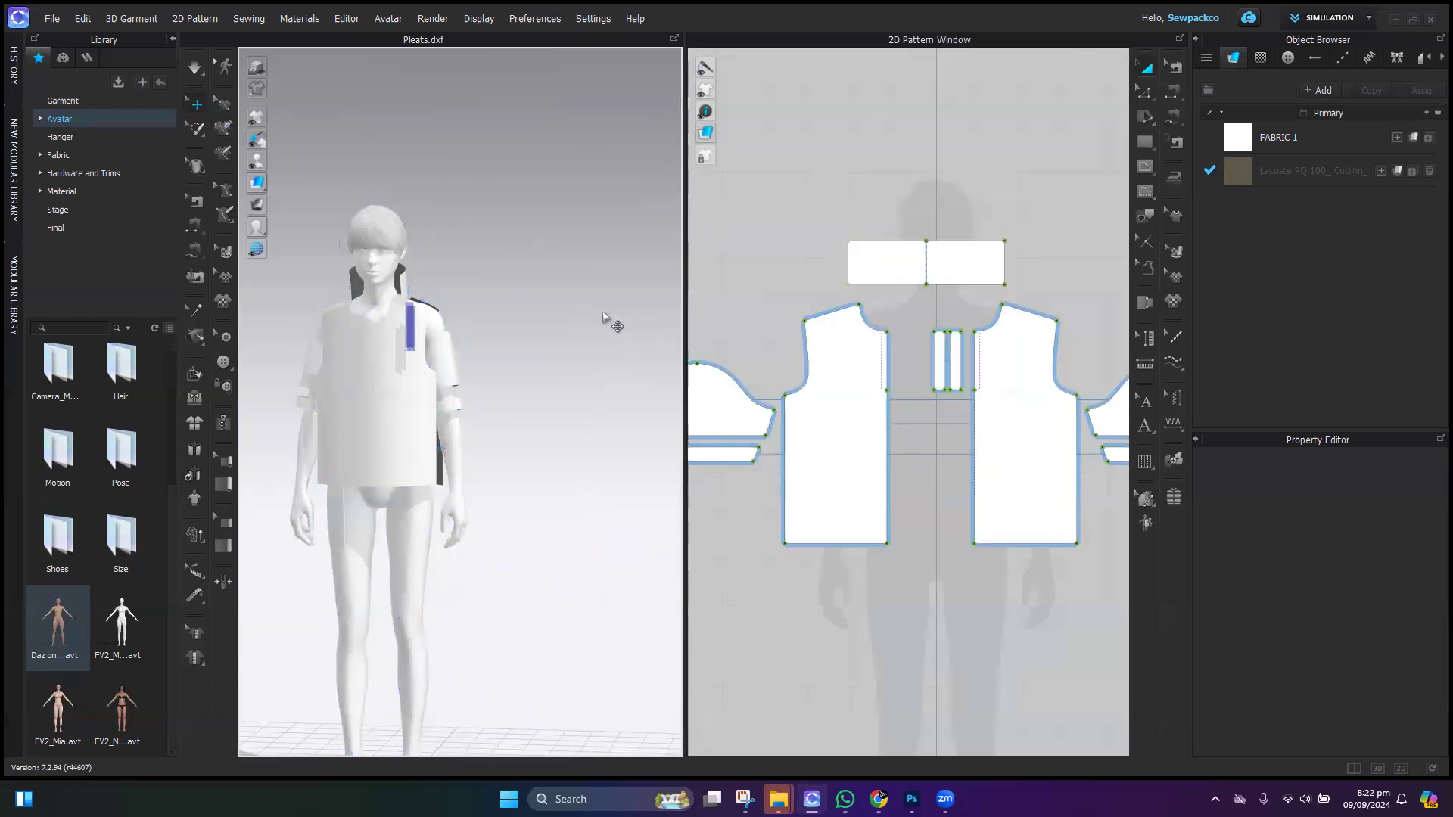
right_click_drag(527, 382, 550, 392)
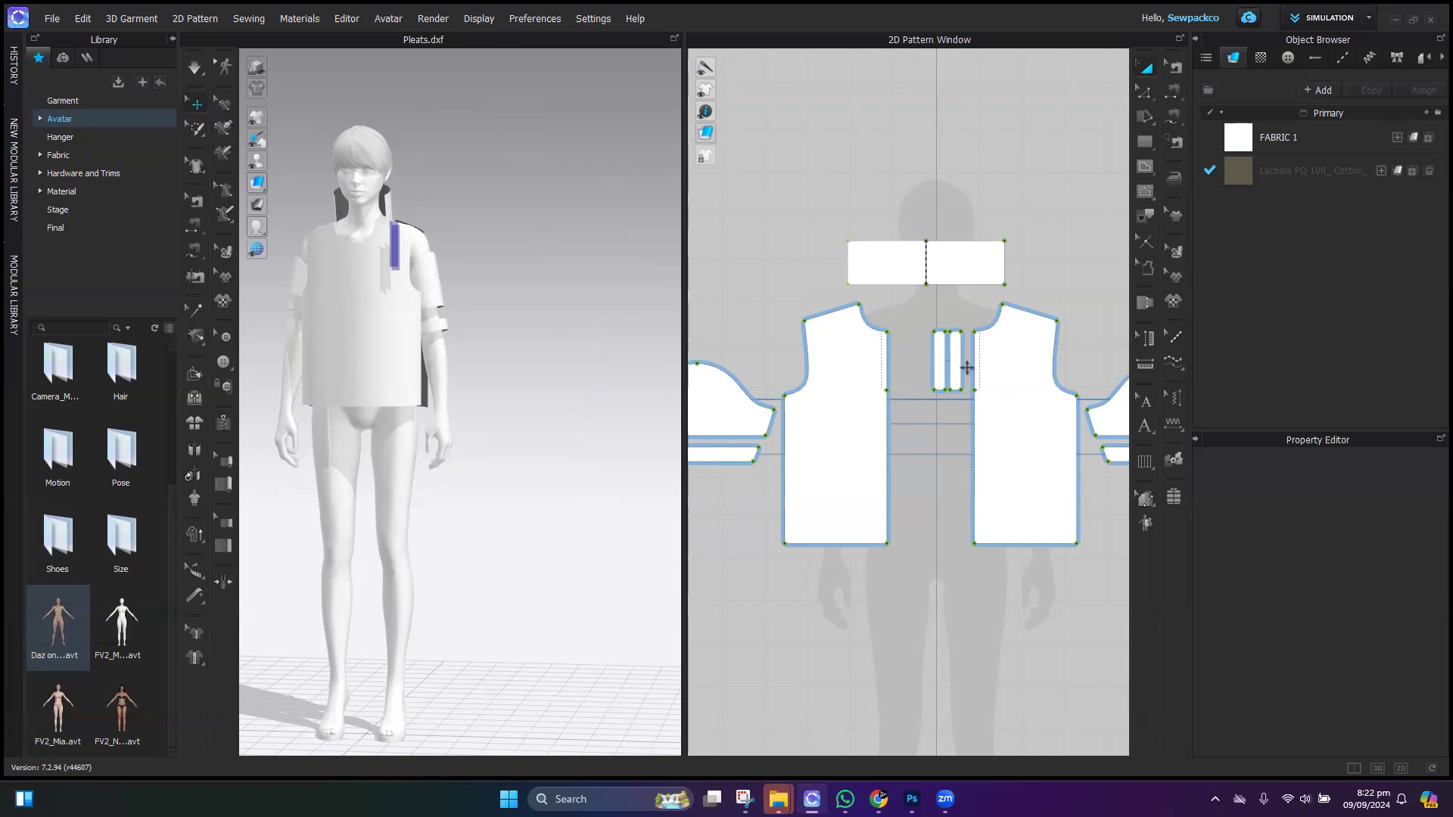
Step: Sew the two front panels together along the centre front from the placket opening to the hem with Free Sewing
scroll(850, 437, "down", 4)
middle_click_drag(850, 438, 644, 438)
scroll(823, 416, "up", 1)
middle_click_drag(827, 418, 908, 393)
left_click_drag(779, 393, 845, 395)
left_click(937, 369)
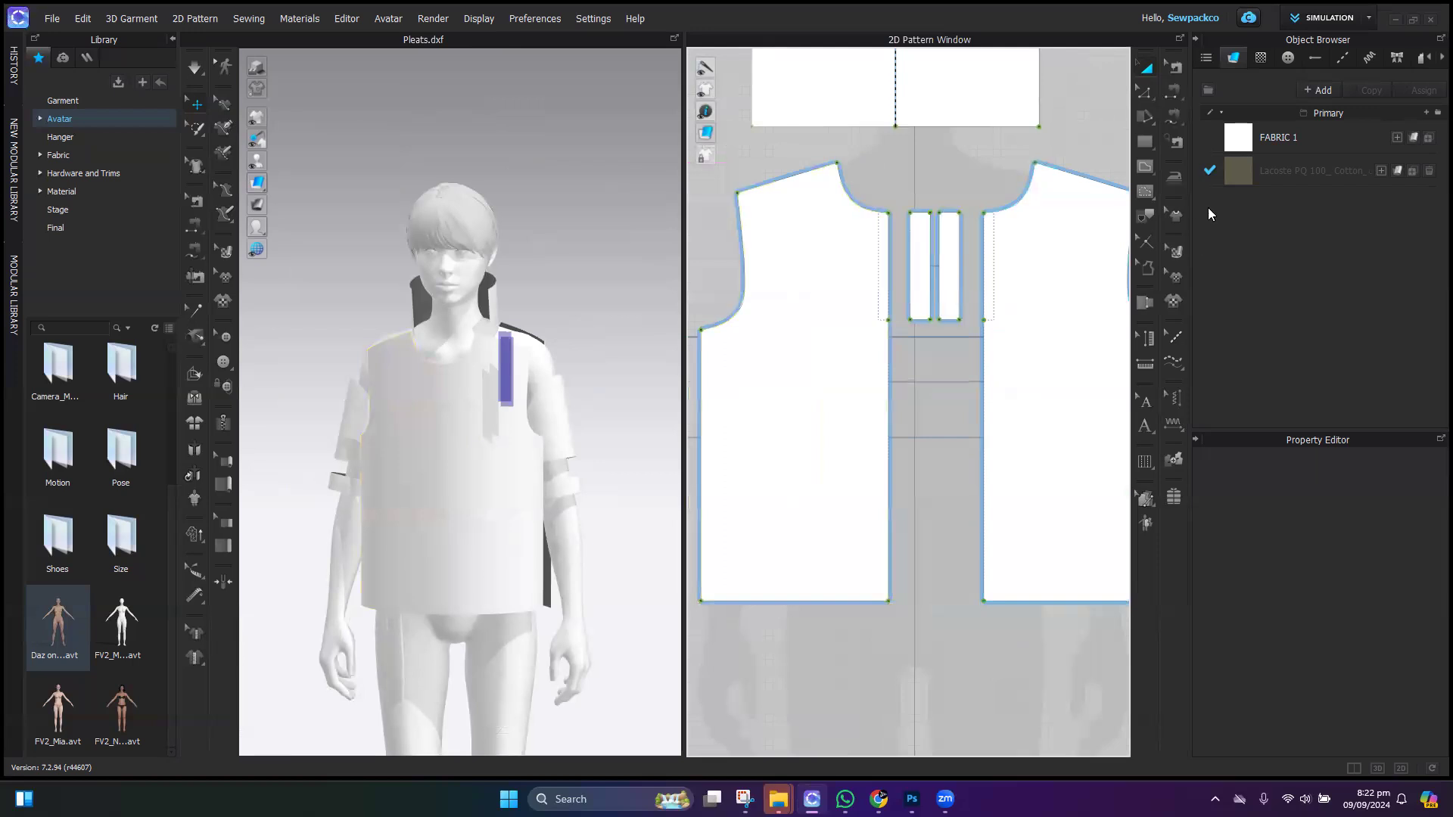
left_click(1173, 115)
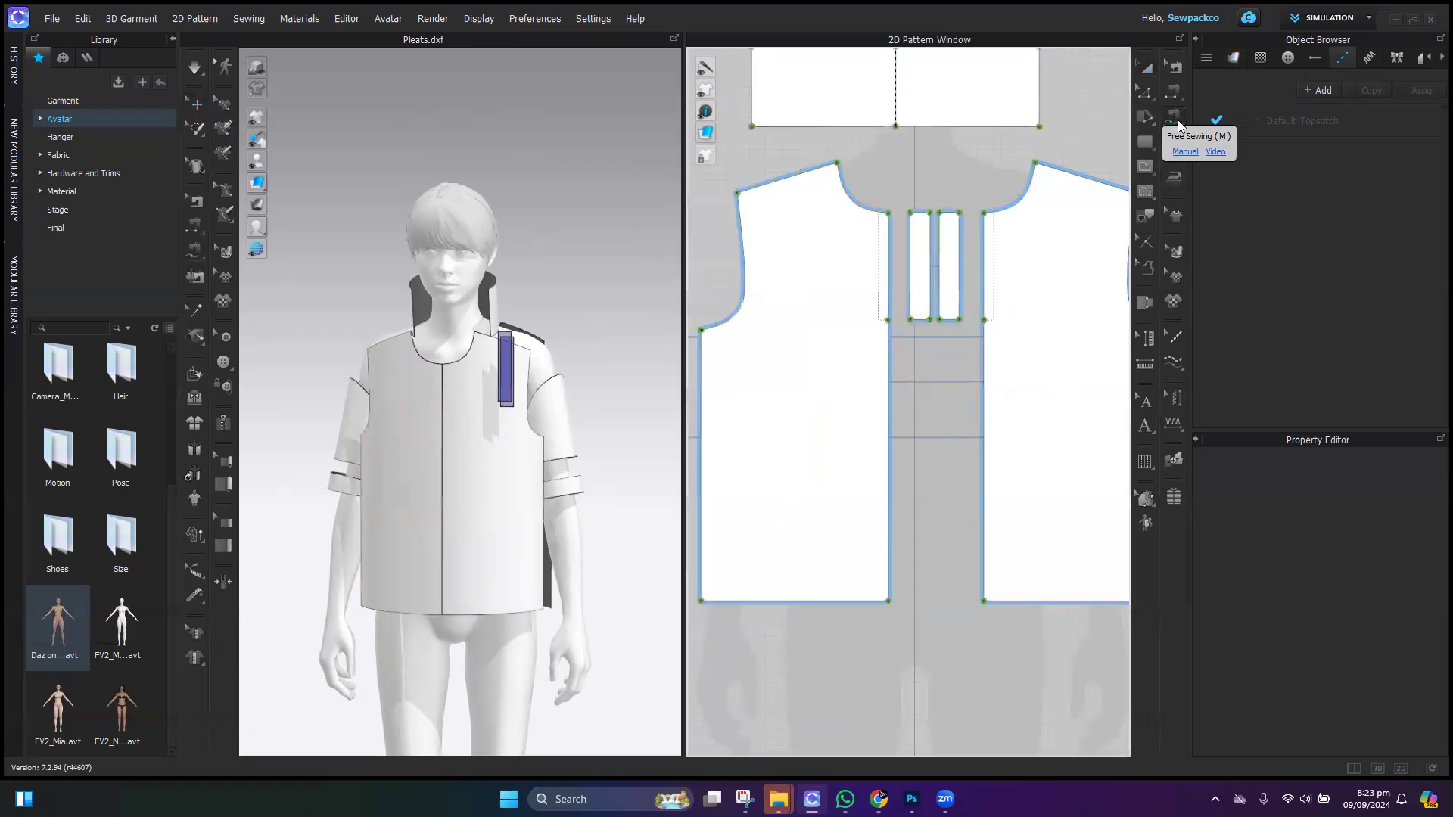
scroll(842, 219, "up", 3)
scroll(847, 237, "down", 5)
middle_click_drag(871, 264, 778, 352)
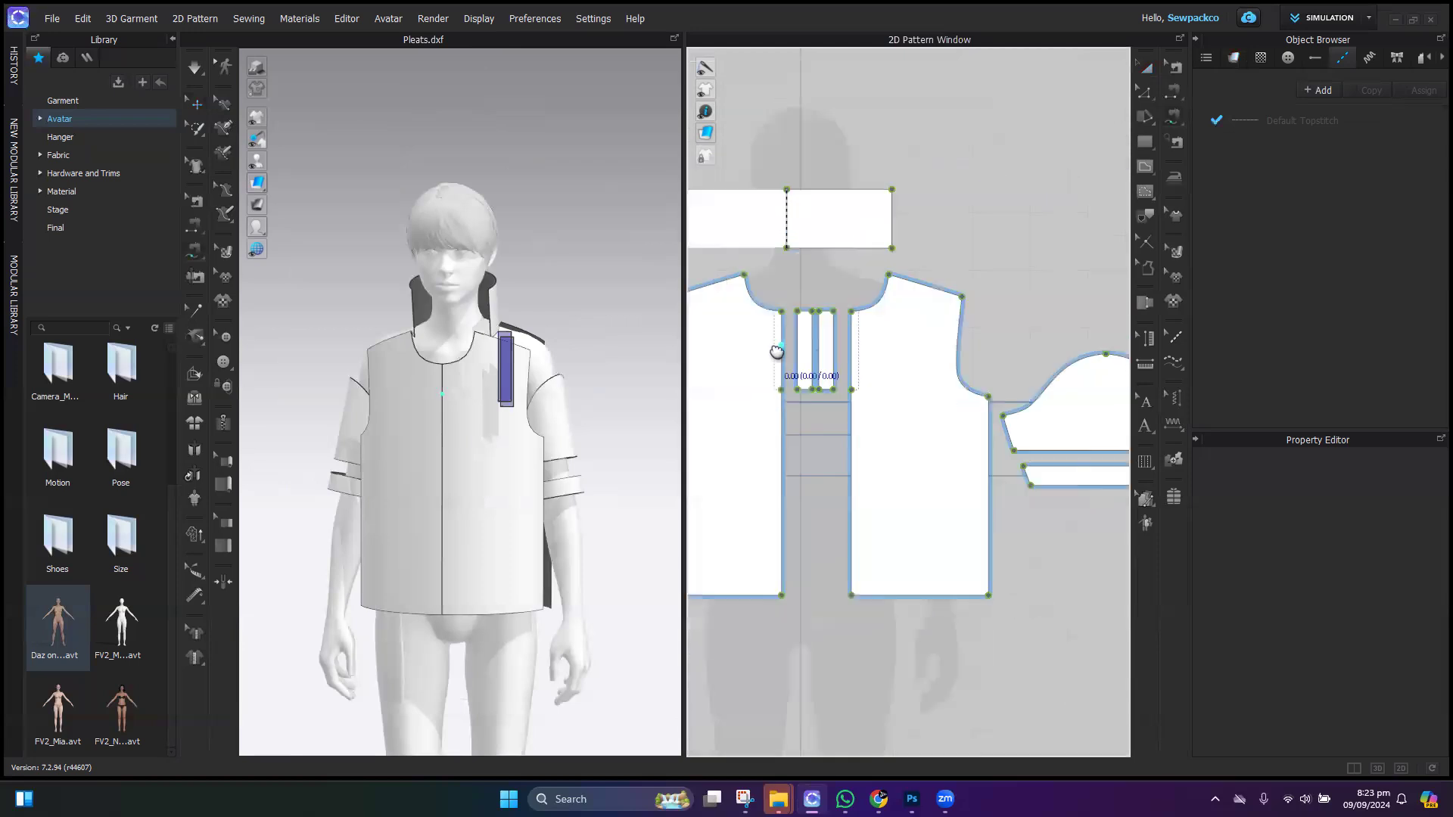
scroll(874, 311, "up", 2)
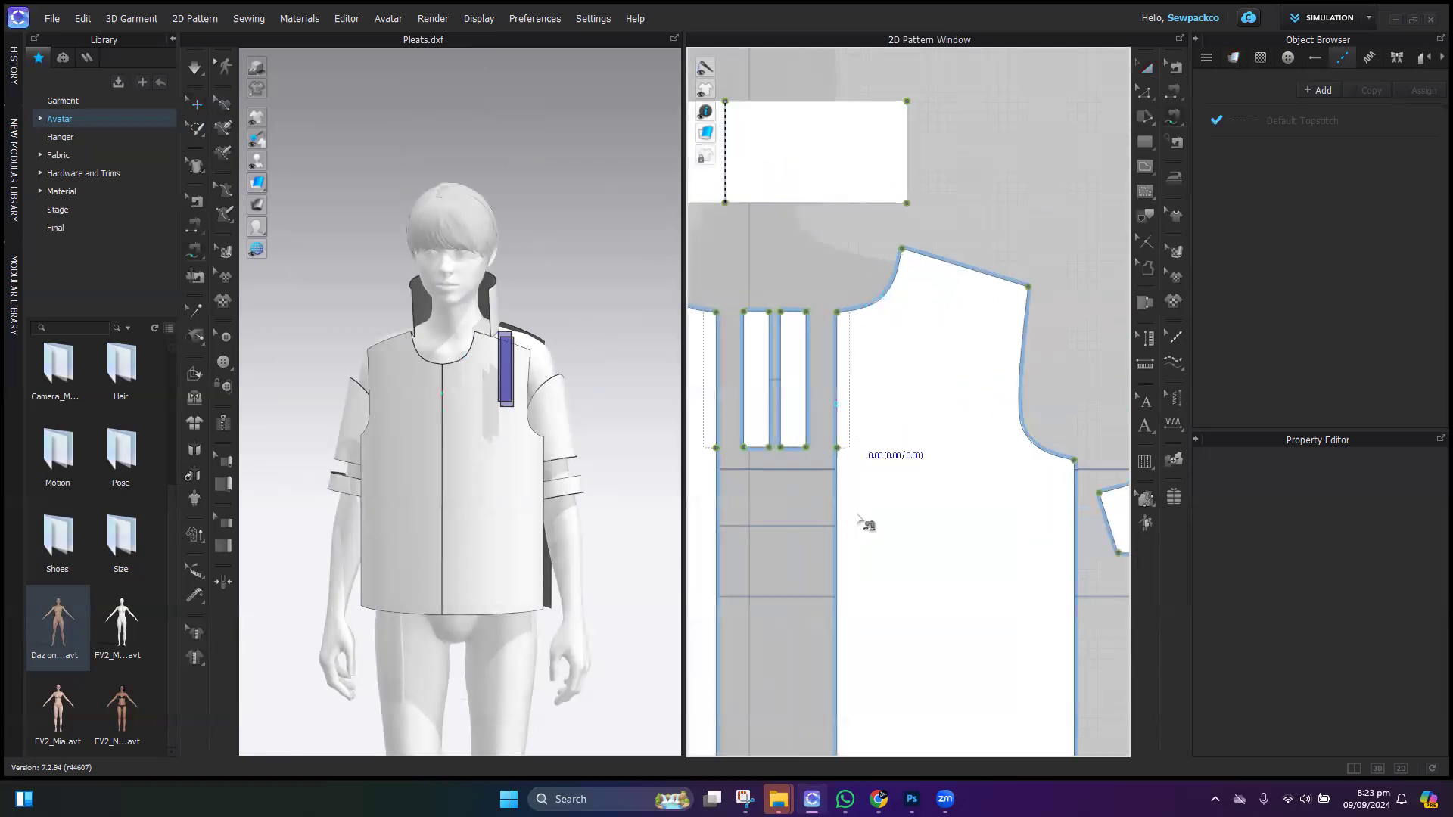
middle_click_drag(856, 479, 877, 330)
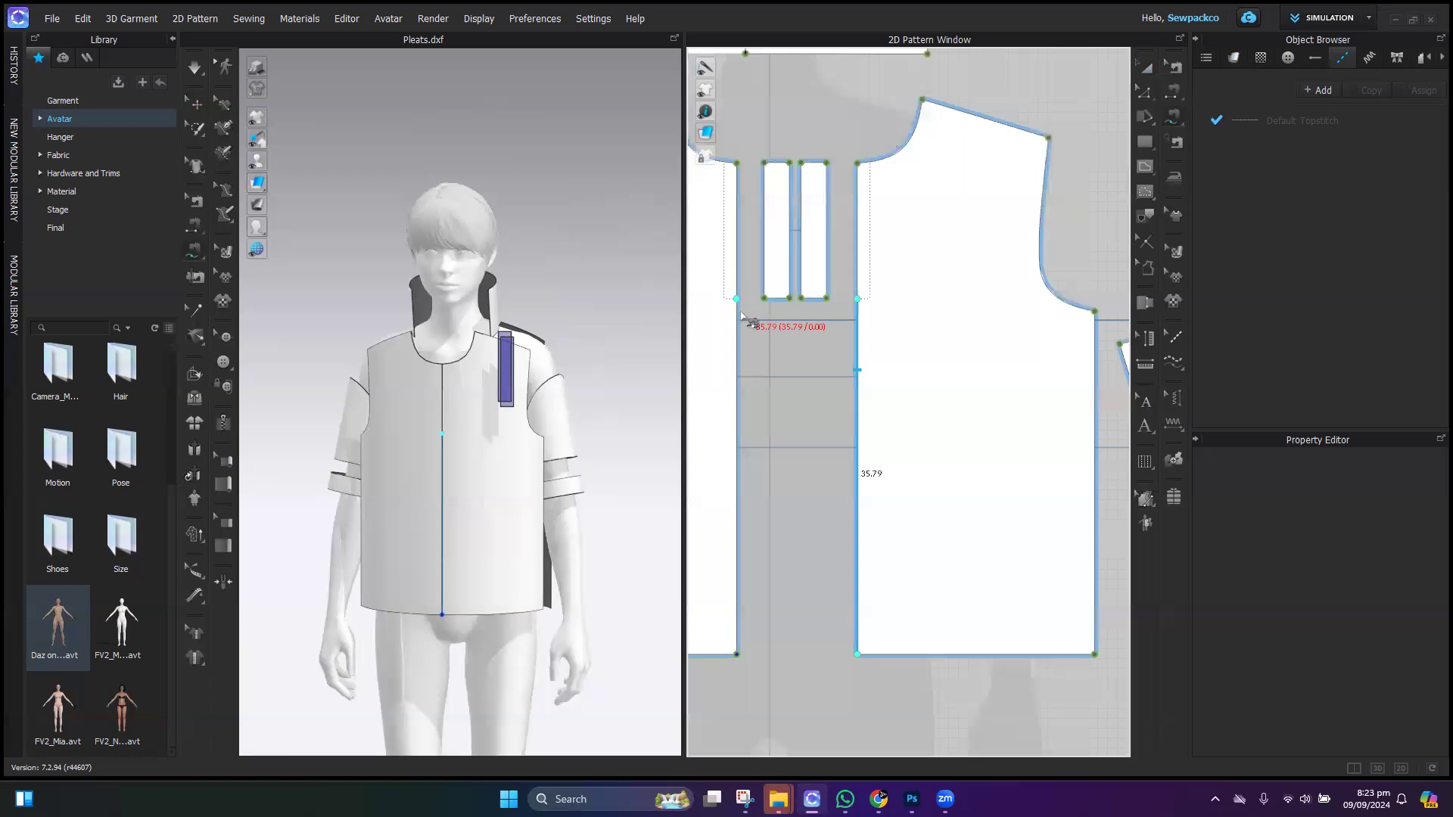
left_click(741, 647)
scroll(870, 497, "down", 1)
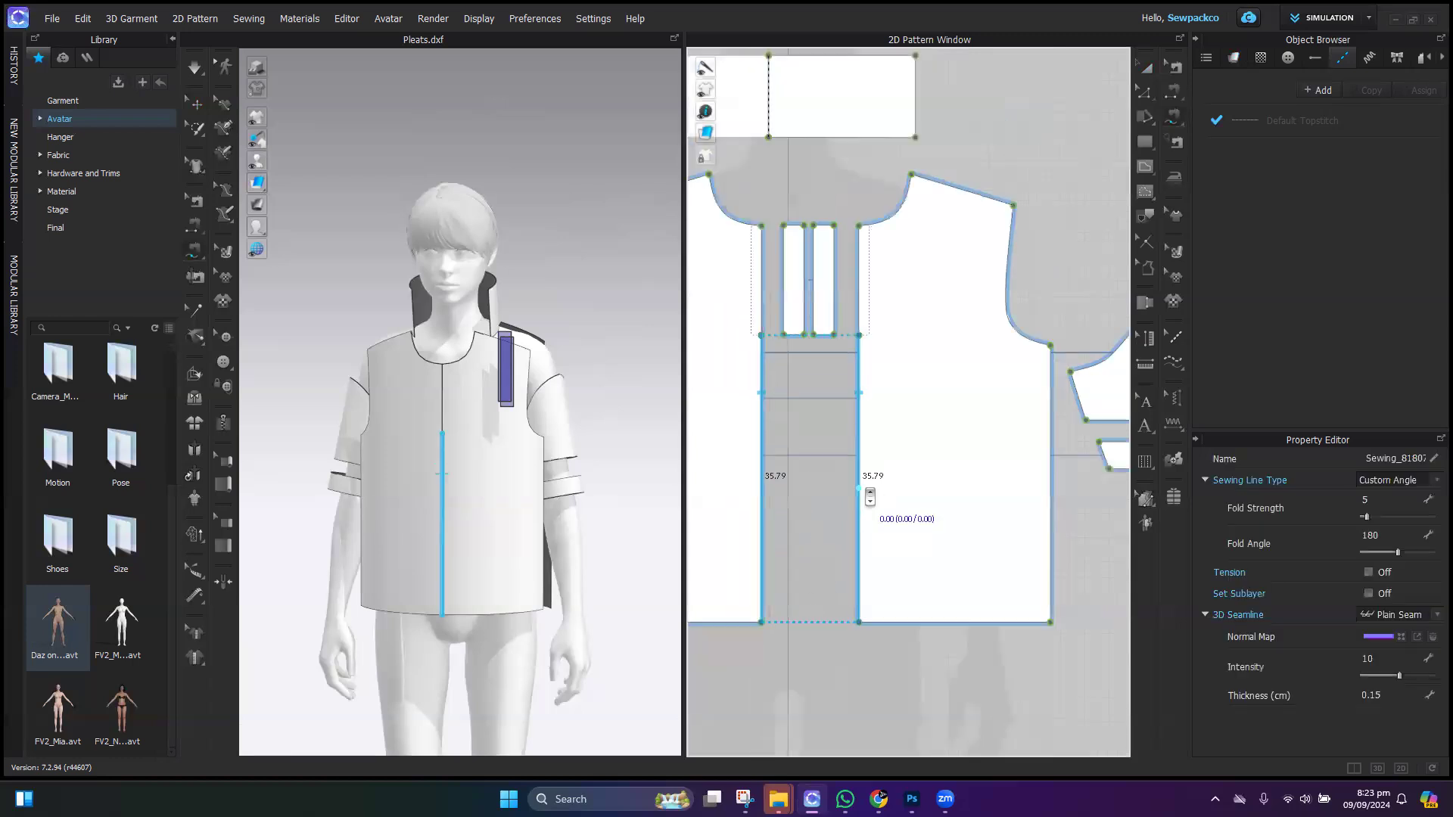
Step: Sew the front panel's side edge to the back panel's side edge from underarm to hem with Free Sewing
scroll(871, 497, "down", 2)
scroll(863, 412, "up", 1)
middle_click_drag(884, 448, 887, 519)
right_click_drag(918, 466, 831, 348)
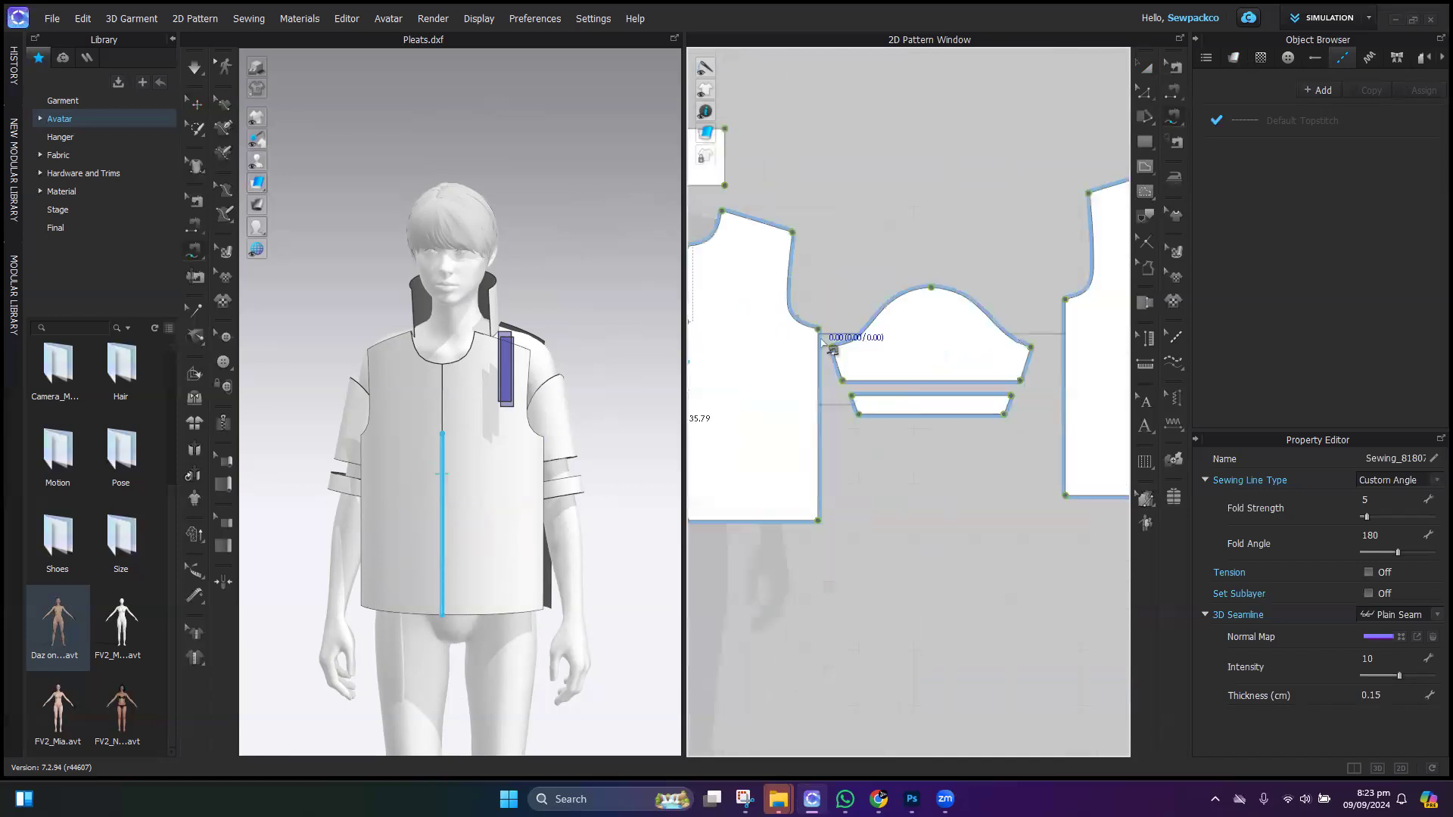
left_click(820, 333)
left_click(819, 521)
left_click(1066, 495)
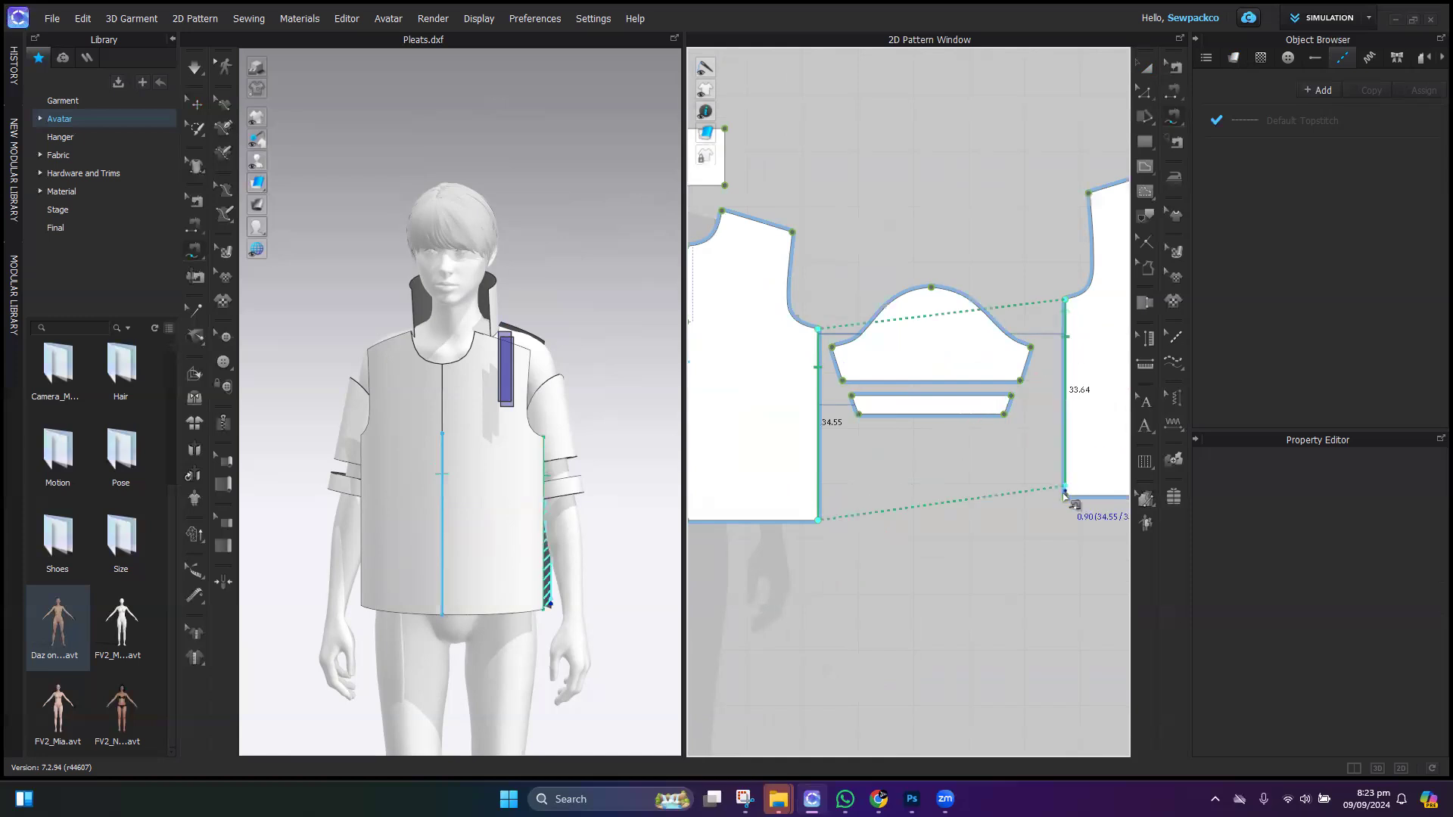
Step: Move the separate back half beside its mirrored counterpart and join them into one full back panel along the centre-back line
scroll(874, 426, "down", 4)
scroll(876, 426, "up", 5)
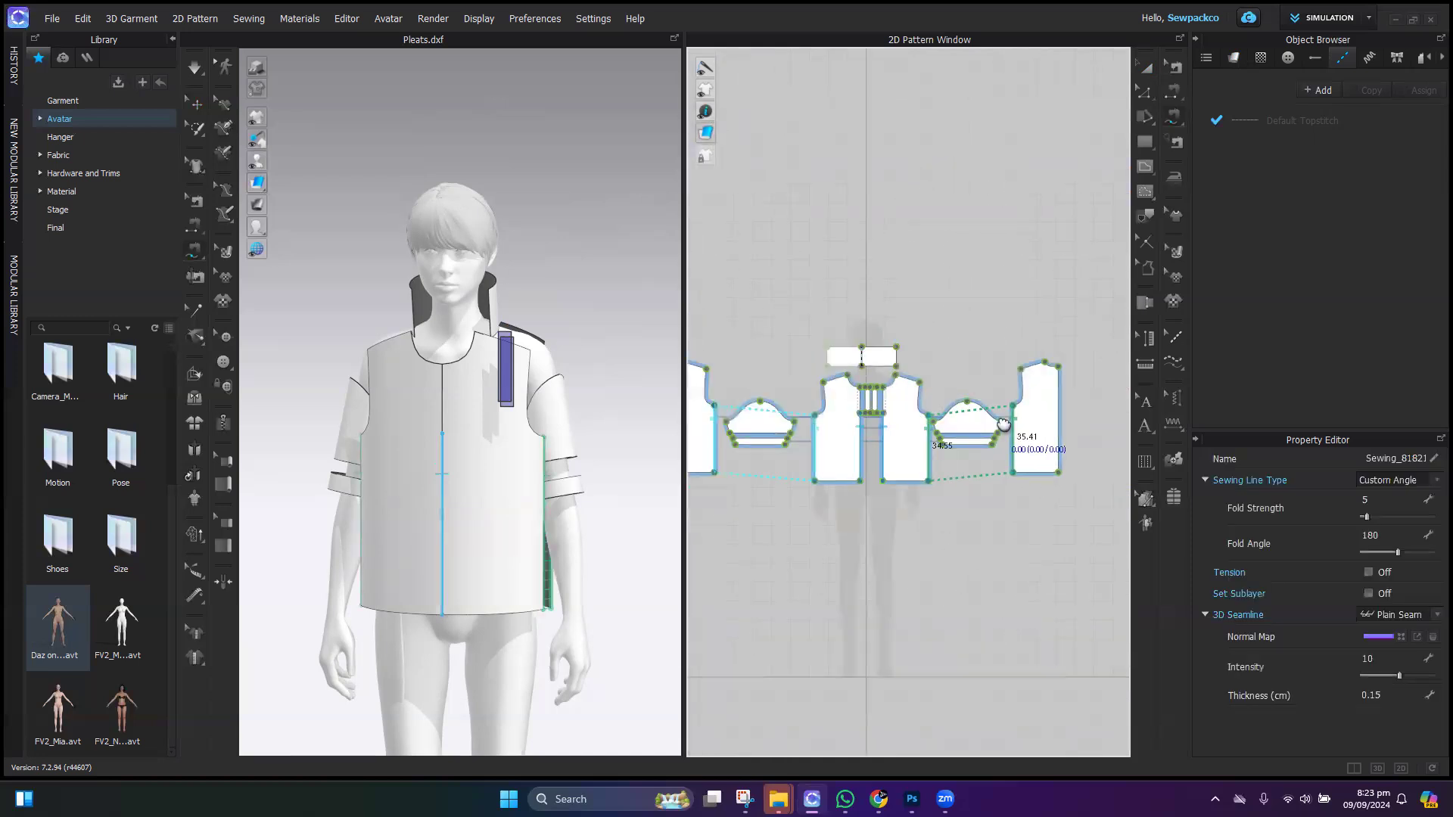
scroll(919, 414, "down", 5)
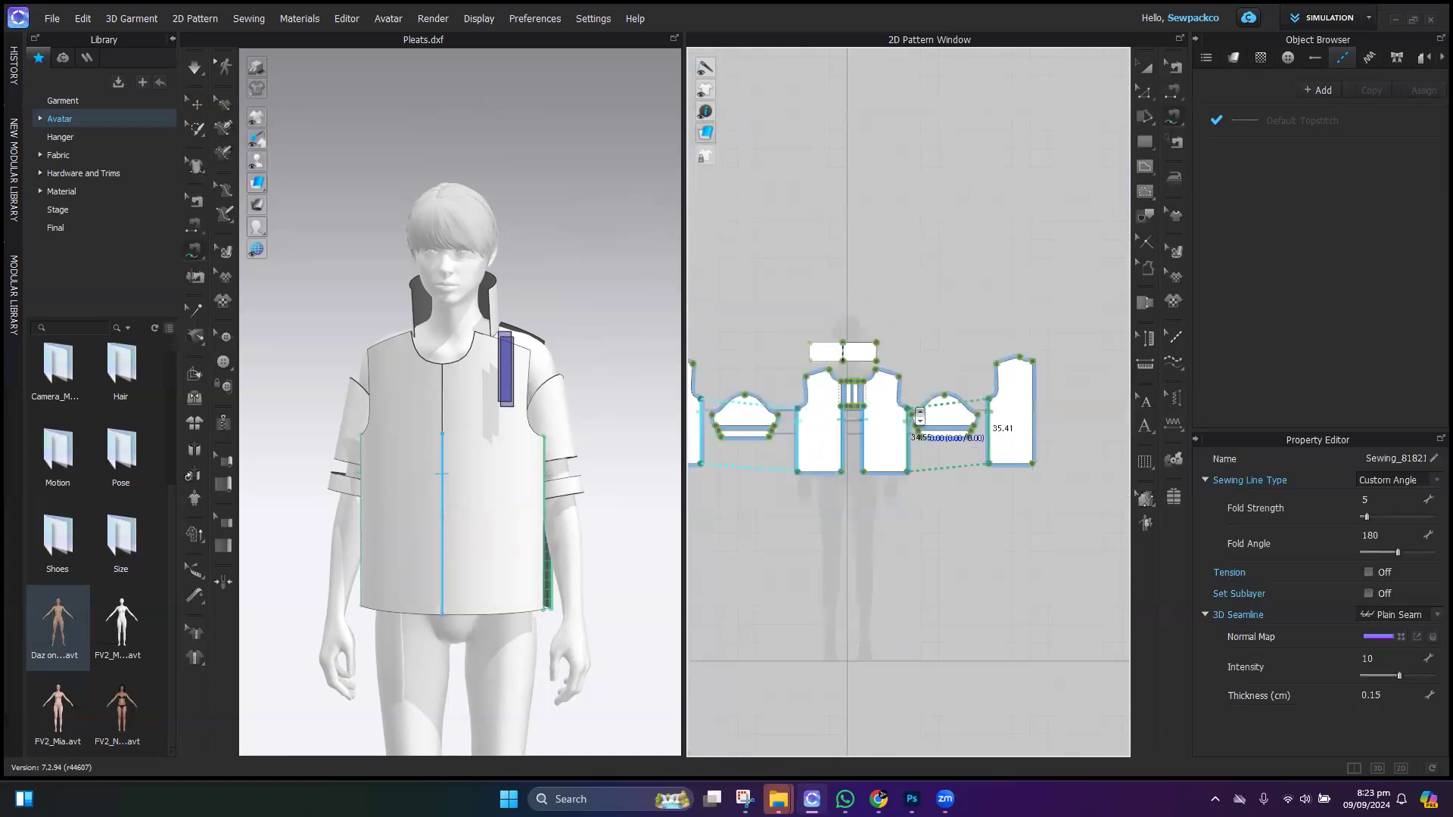
left_click(1144, 92)
left_click(1150, 73)
scroll(860, 347, "down", 2)
left_click_drag(749, 404, 998, 398)
scroll(997, 395, "up", 8)
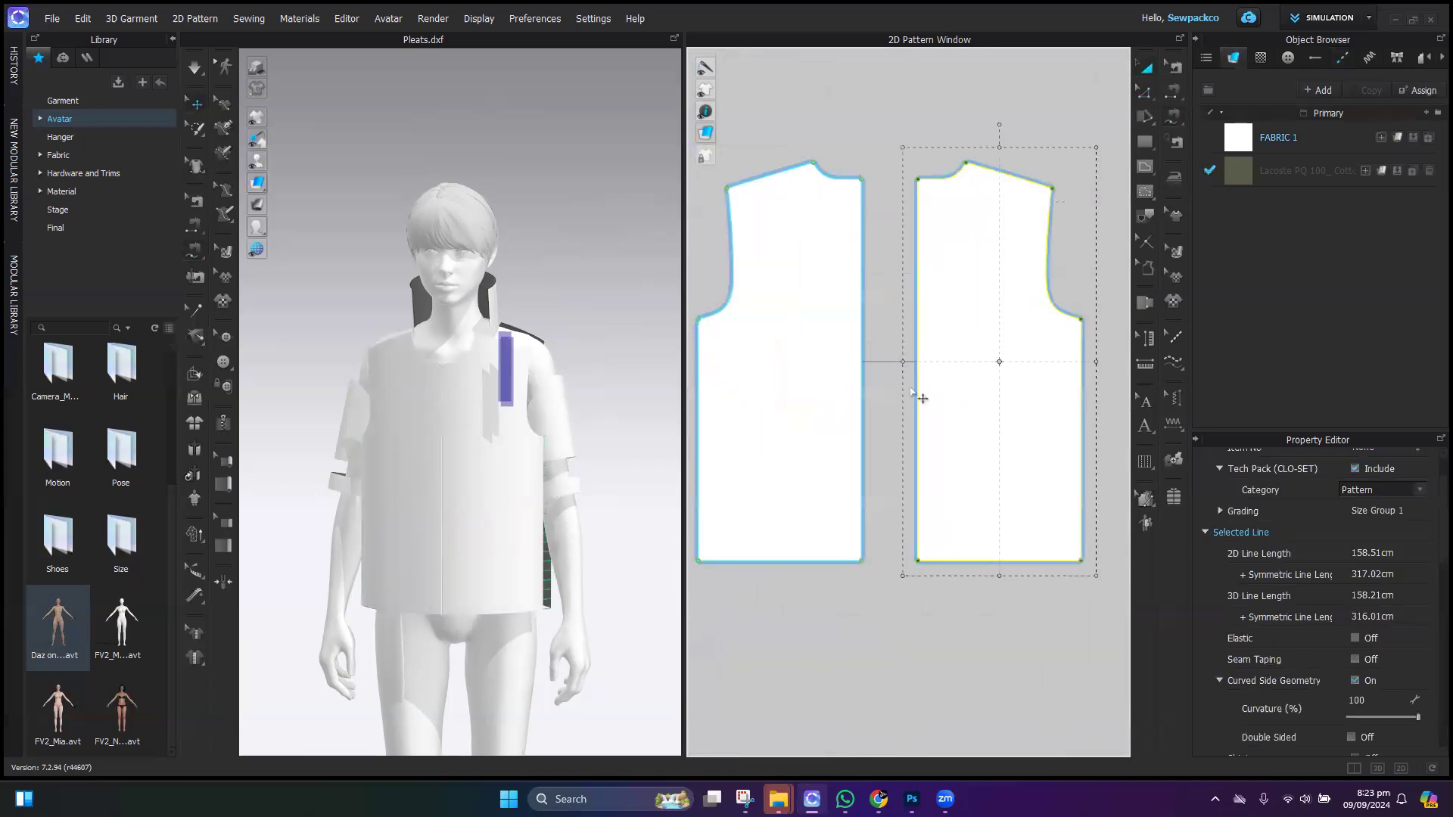
right_click(862, 390)
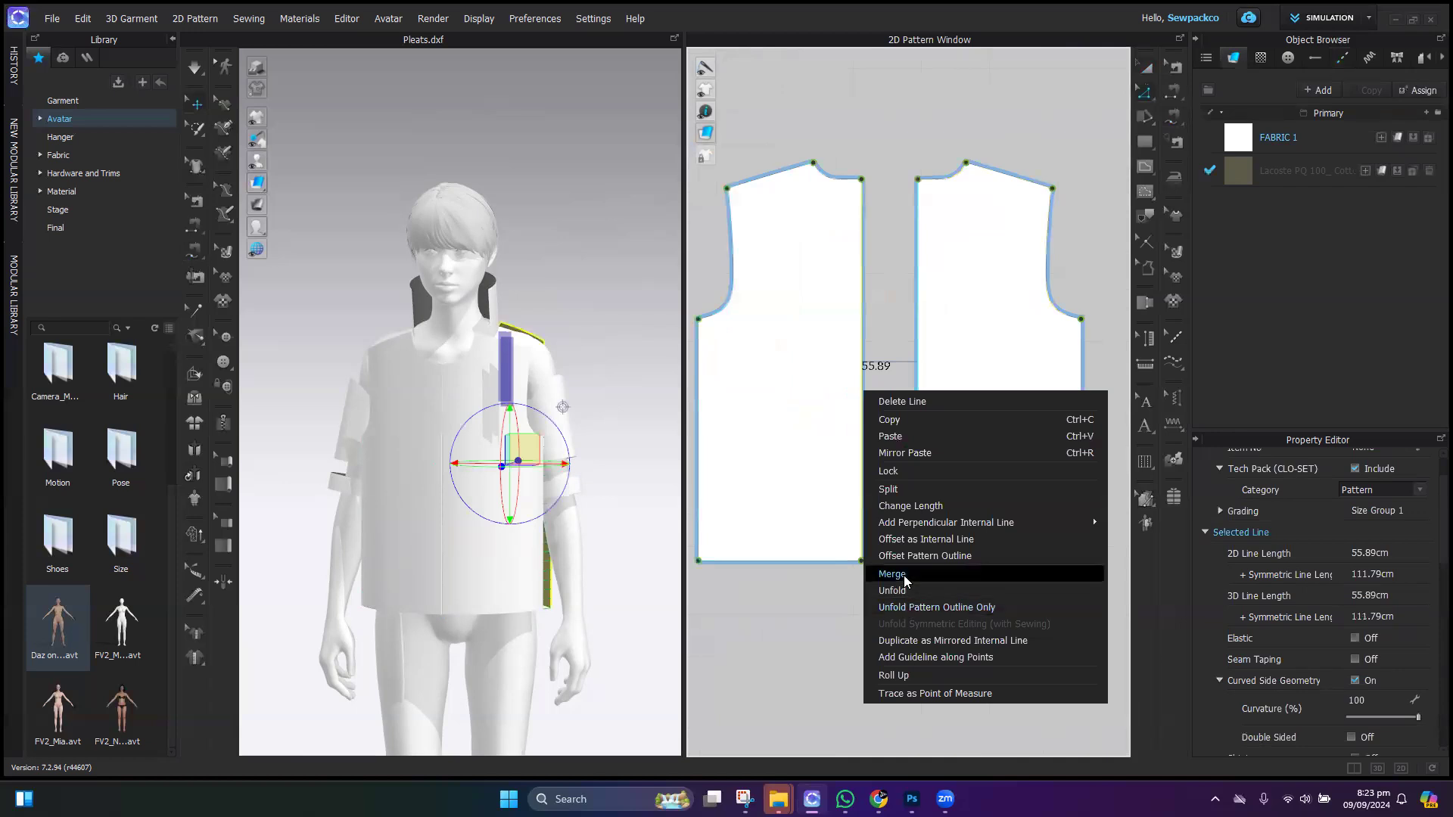
left_click(900, 605)
Step: Sew the front panel's shoulder edge to the back panel's shoulder edge, from neck point to armhole, with Free Sewing
scroll(946, 454, "down", 5)
scroll(963, 467, "up", 1)
middle_click_drag(925, 363, 1011, 365)
scroll(956, 399, "up", 5)
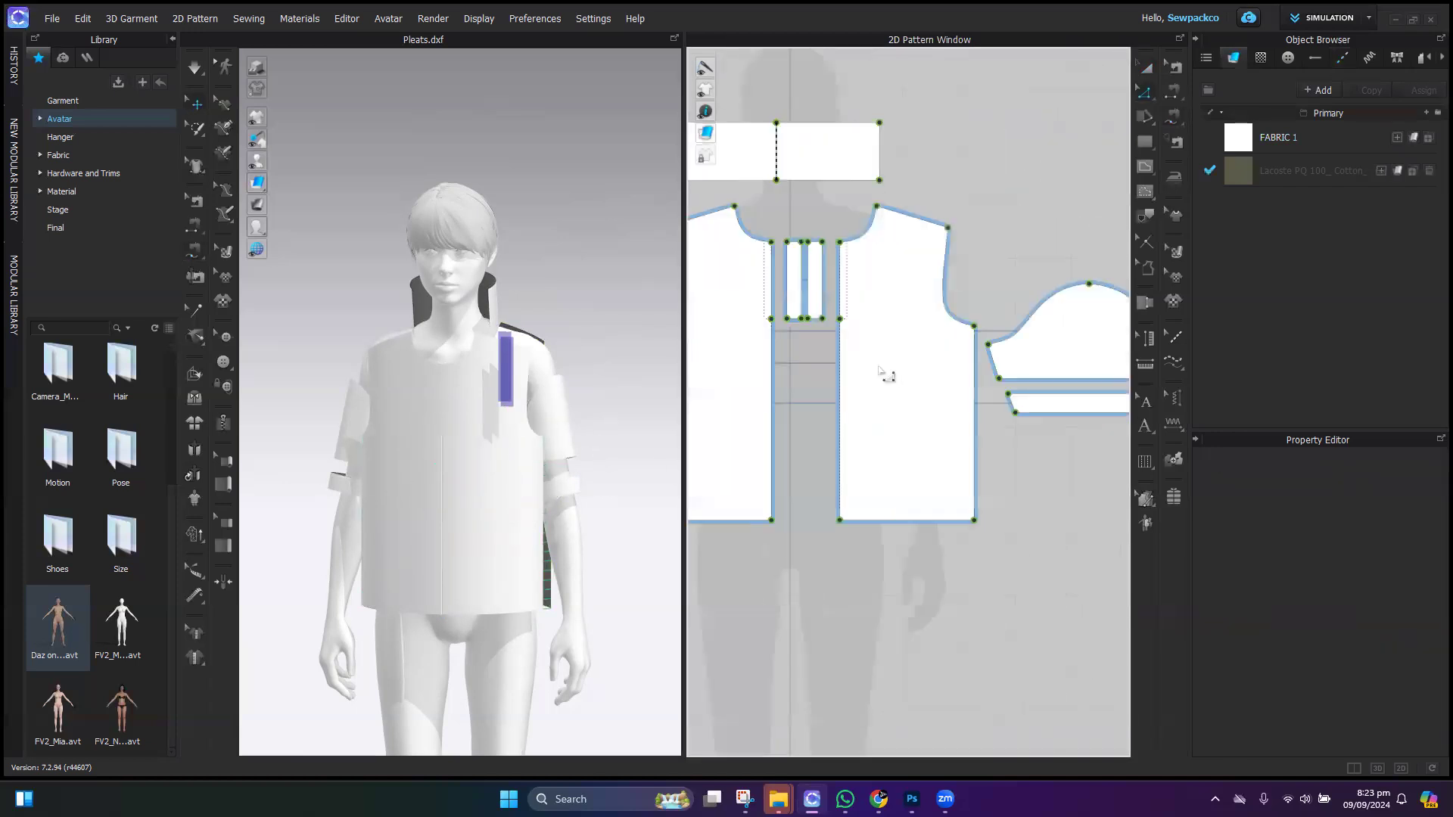
middle_click_drag(795, 280, 680, 294)
left_click(1174, 120)
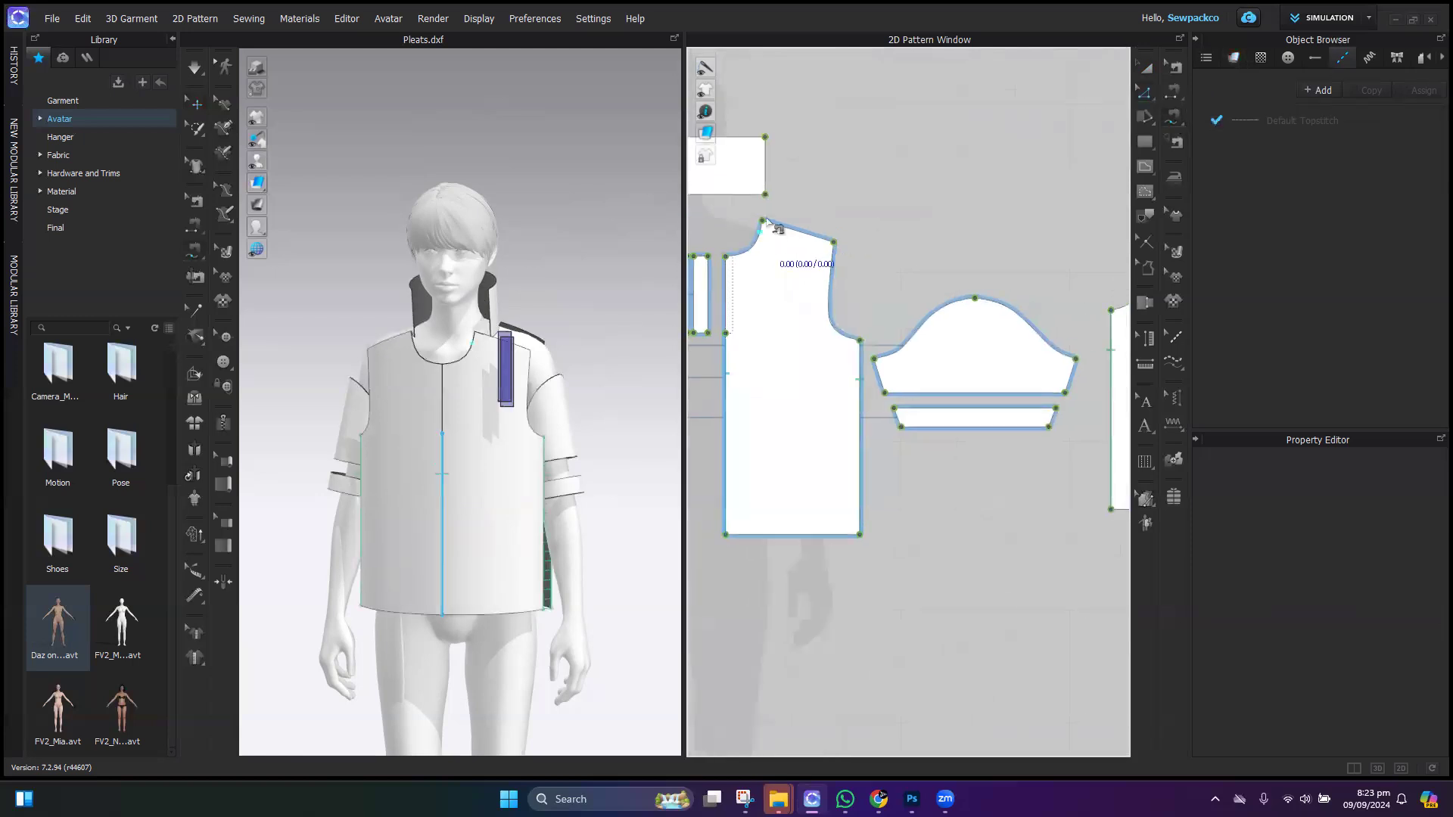
left_click(831, 242)
scroll(858, 274, "down", 3)
mouse_move(847, 293)
middle_mouse_down()
mouse_move(768, 331)
mouse_move(868, 306)
middle_mouse_up()
scroll(868, 306, "up", 5)
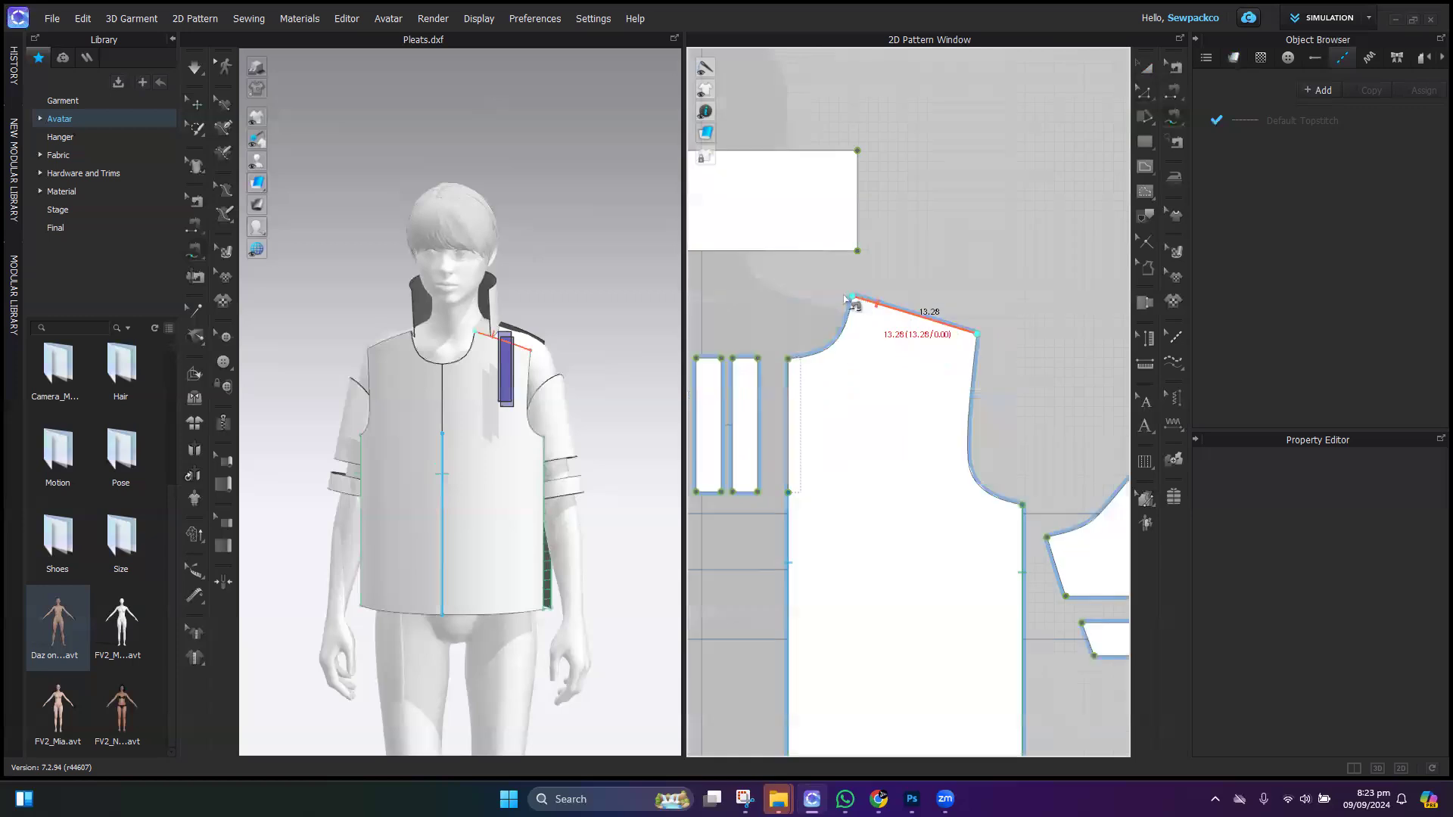
middle_click_drag(1032, 336, 805, 338)
scroll(943, 324, "down", 4)
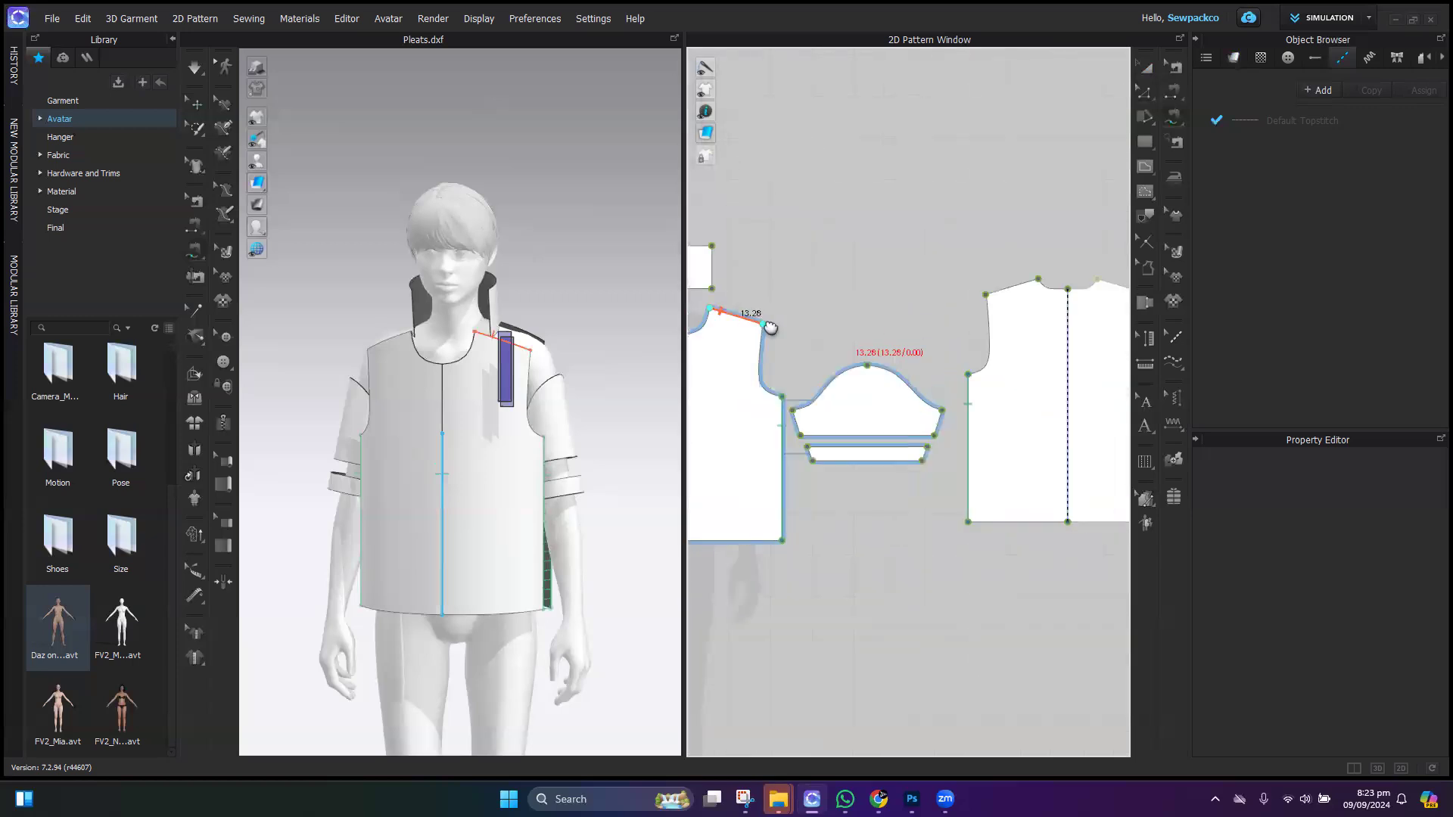
middle_click_drag(675, 304, 630, 308)
middle_click_drag(756, 326, 760, 371)
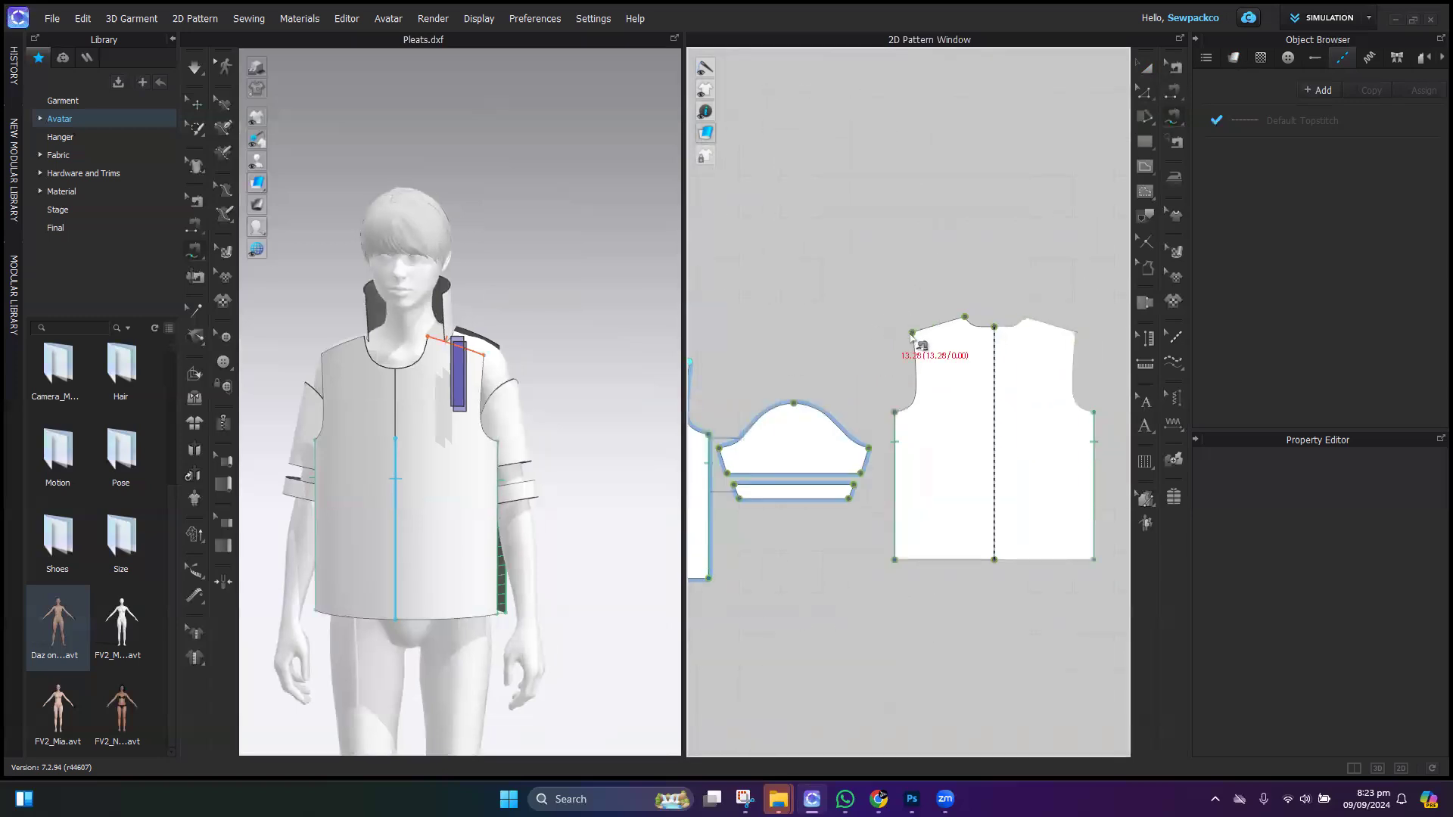
scroll(976, 322, "up", 3)
left_click(970, 313)
left_click(846, 347)
Step: Sew the full sleeve cap curve to the front armhole and the back armhole as one continuous seam
scroll(829, 371, "down", 3)
middle_click_drag(816, 387, 723, 375)
scroll(864, 372, "up", 2)
middle_click_drag(844, 283, 905, 289)
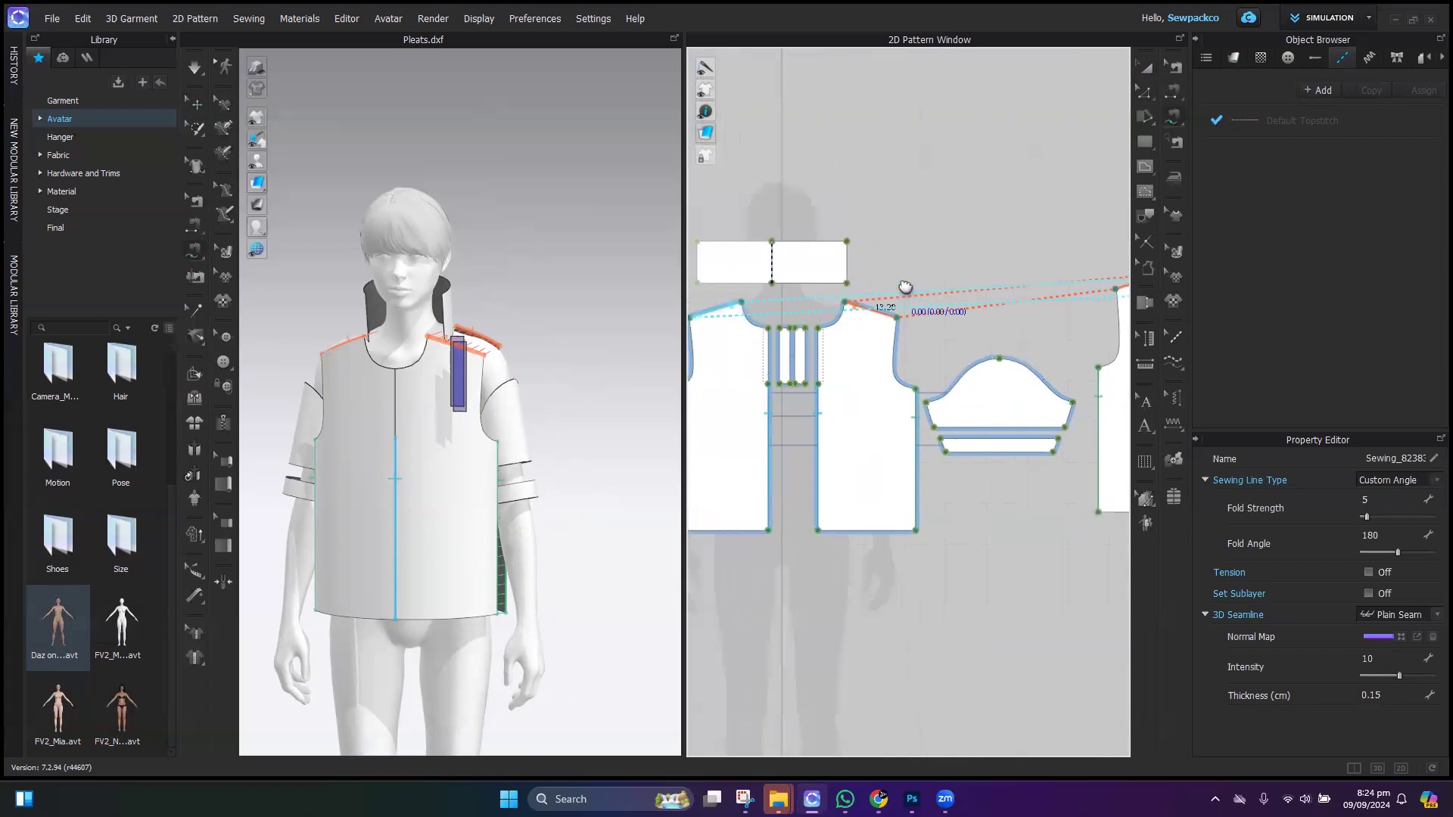
middle_click_drag(1011, 422, 808, 421)
middle_click_drag(809, 422, 999, 408)
scroll(955, 386, "up", 4)
middle_click_drag(816, 445, 724, 498)
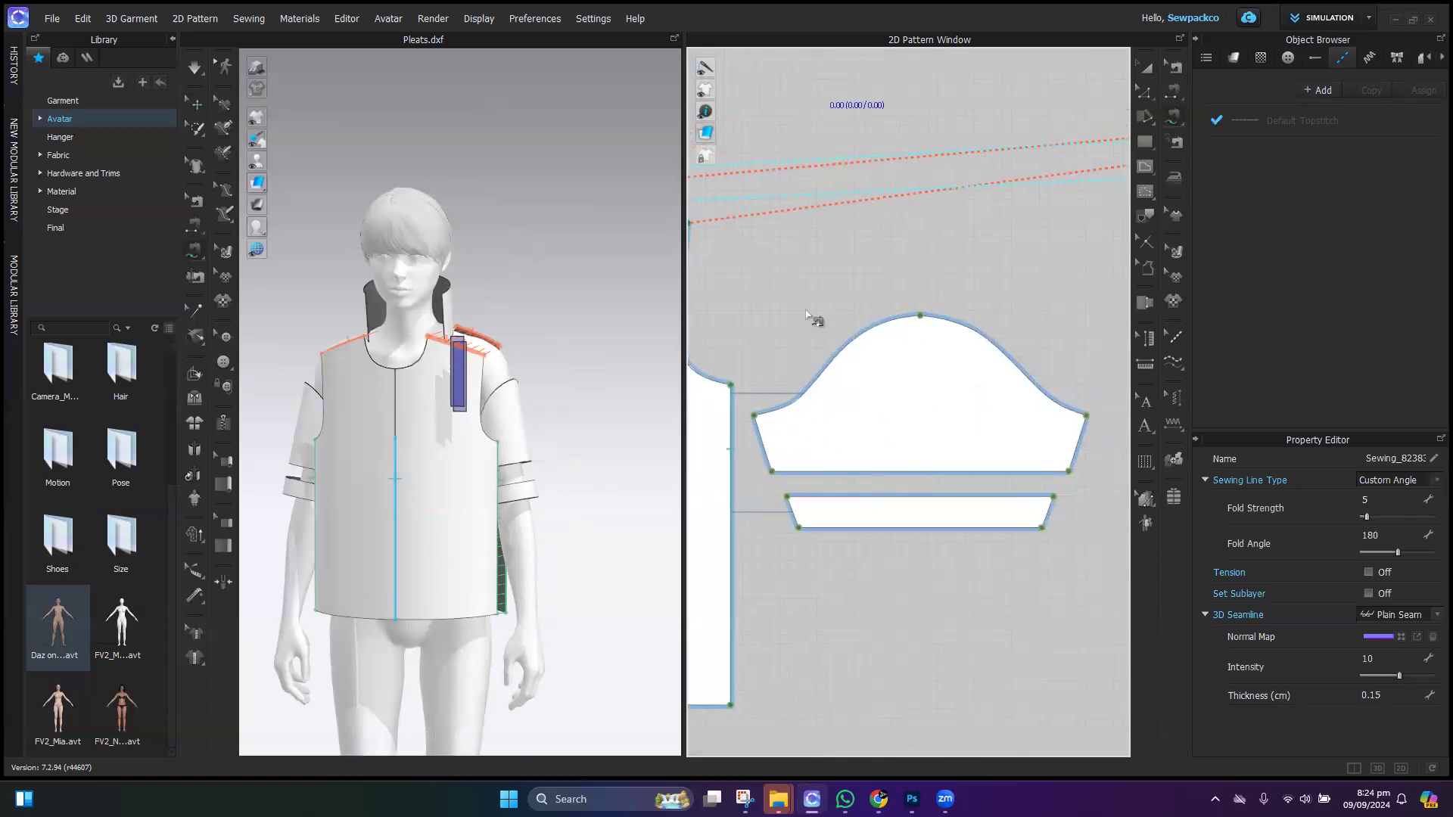
left_click(938, 311)
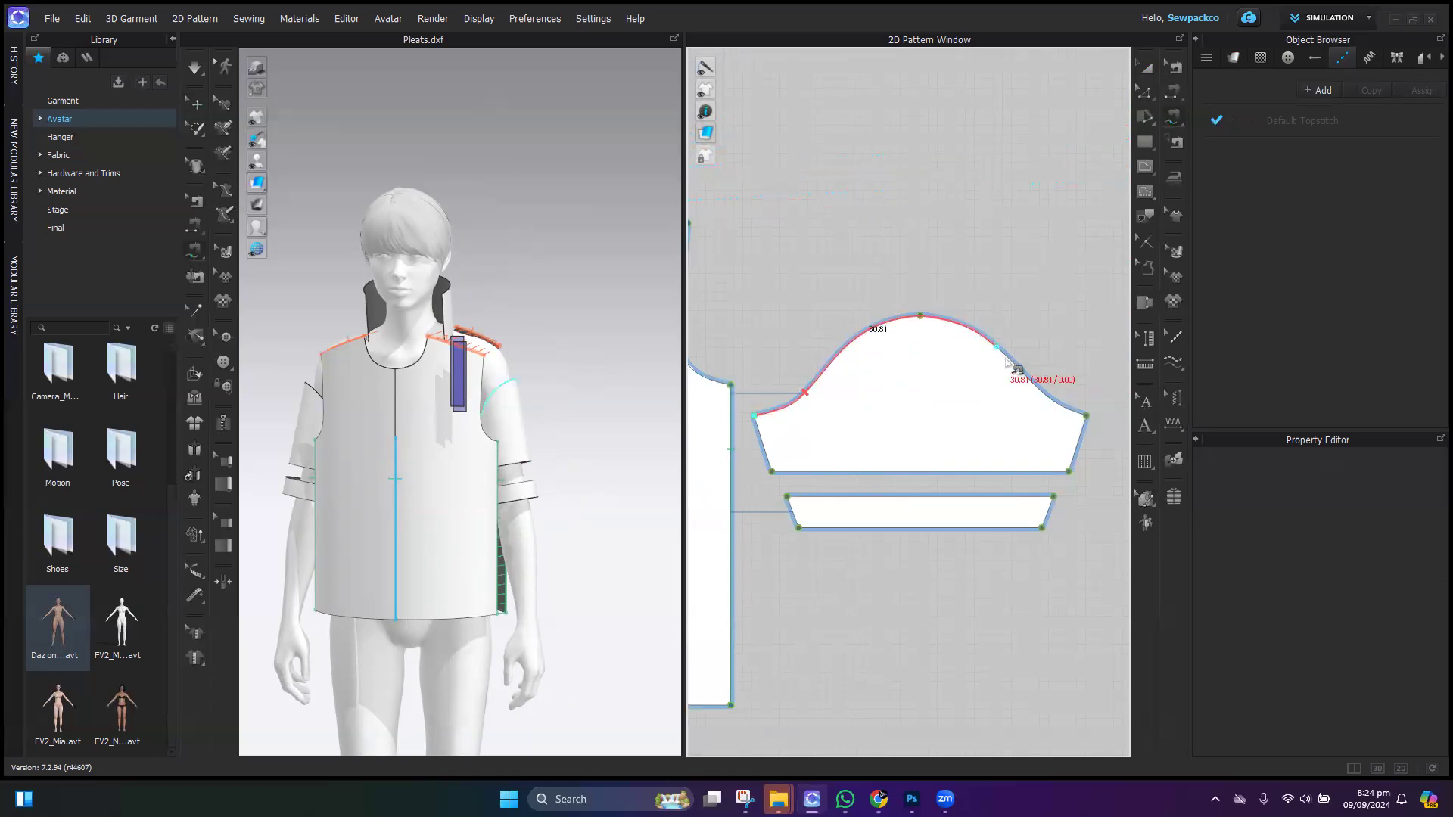
scroll(931, 580, "down", 4)
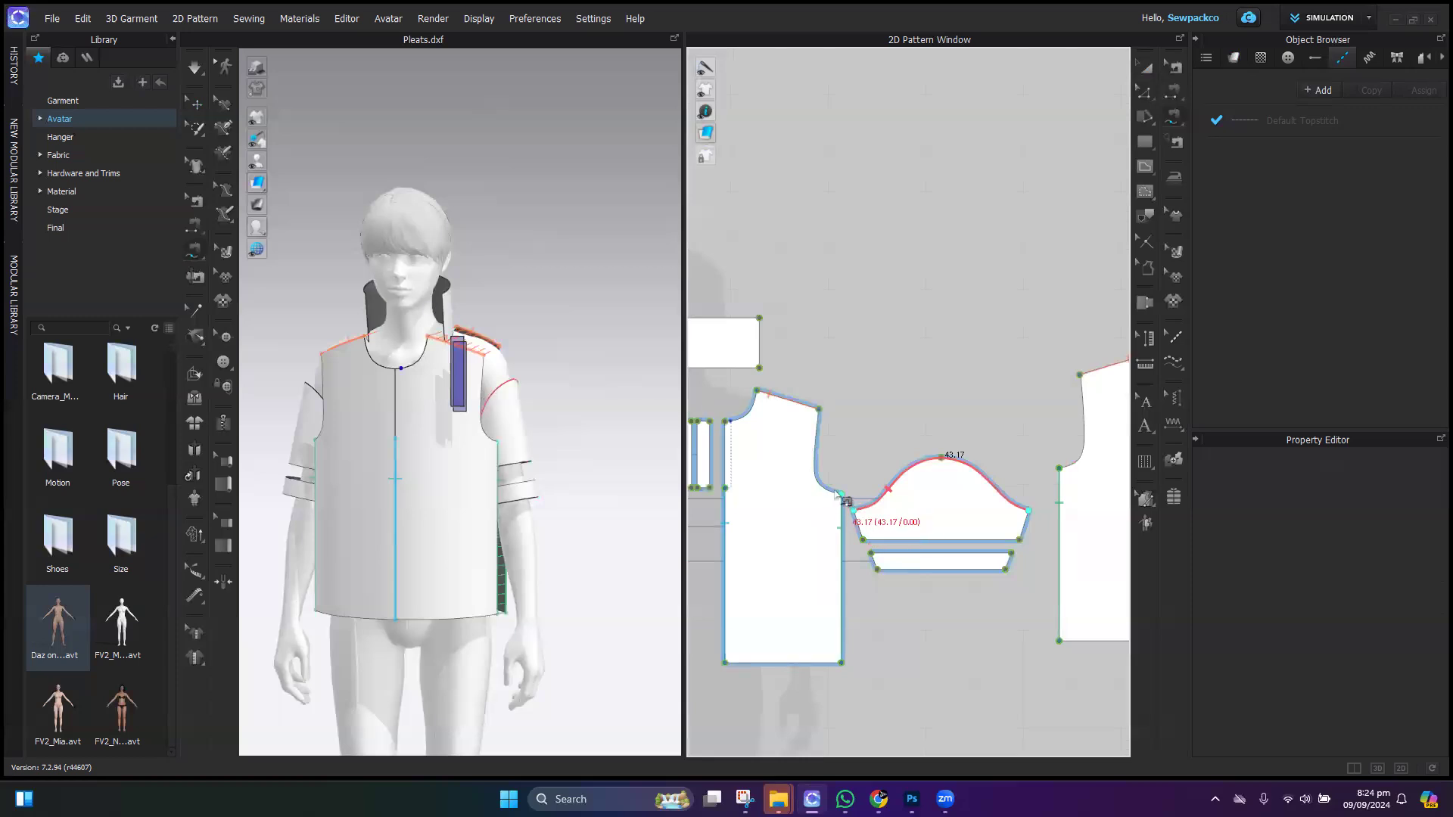
left_click(840, 493)
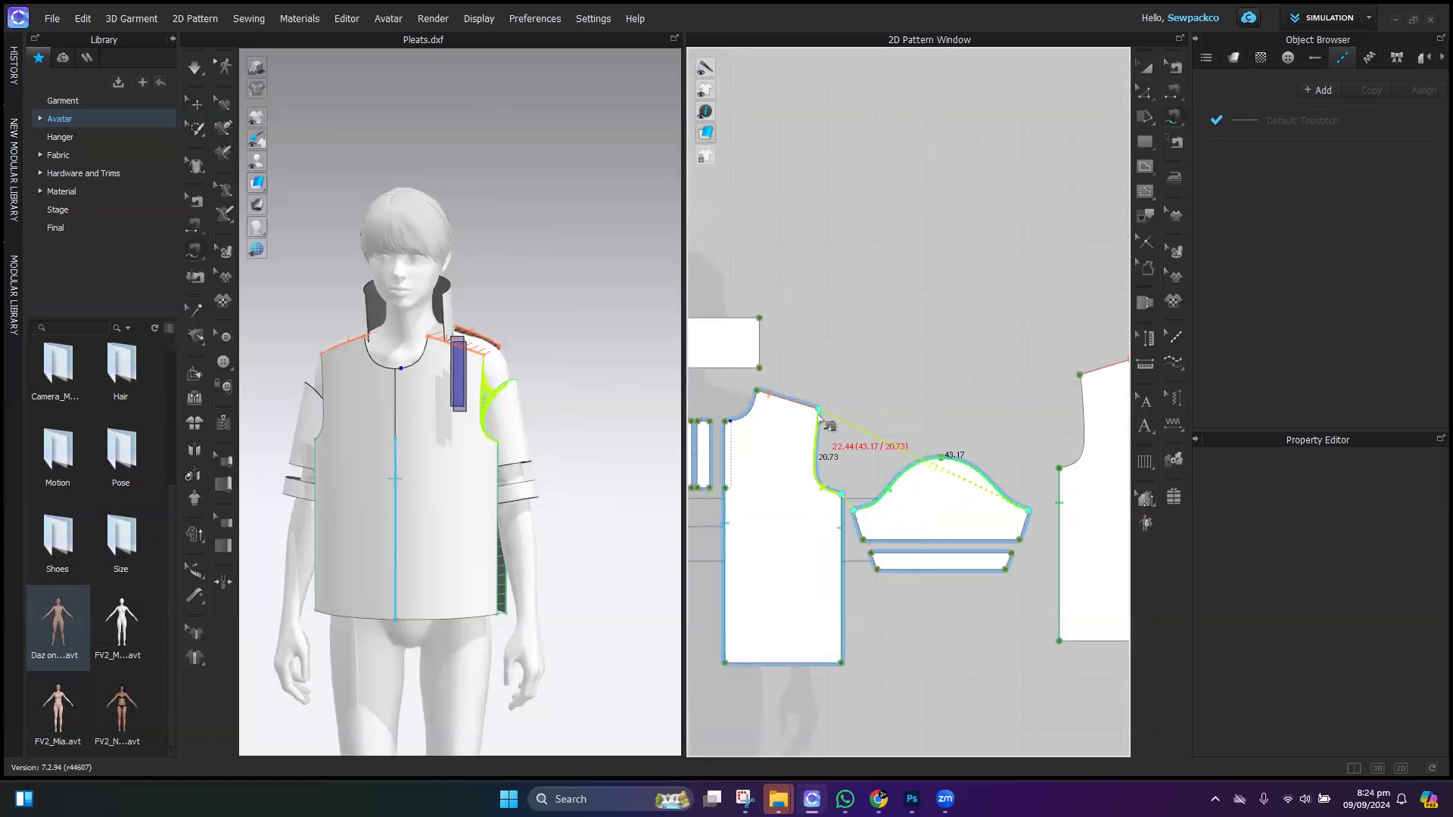
middle_click_drag(938, 421, 816, 403)
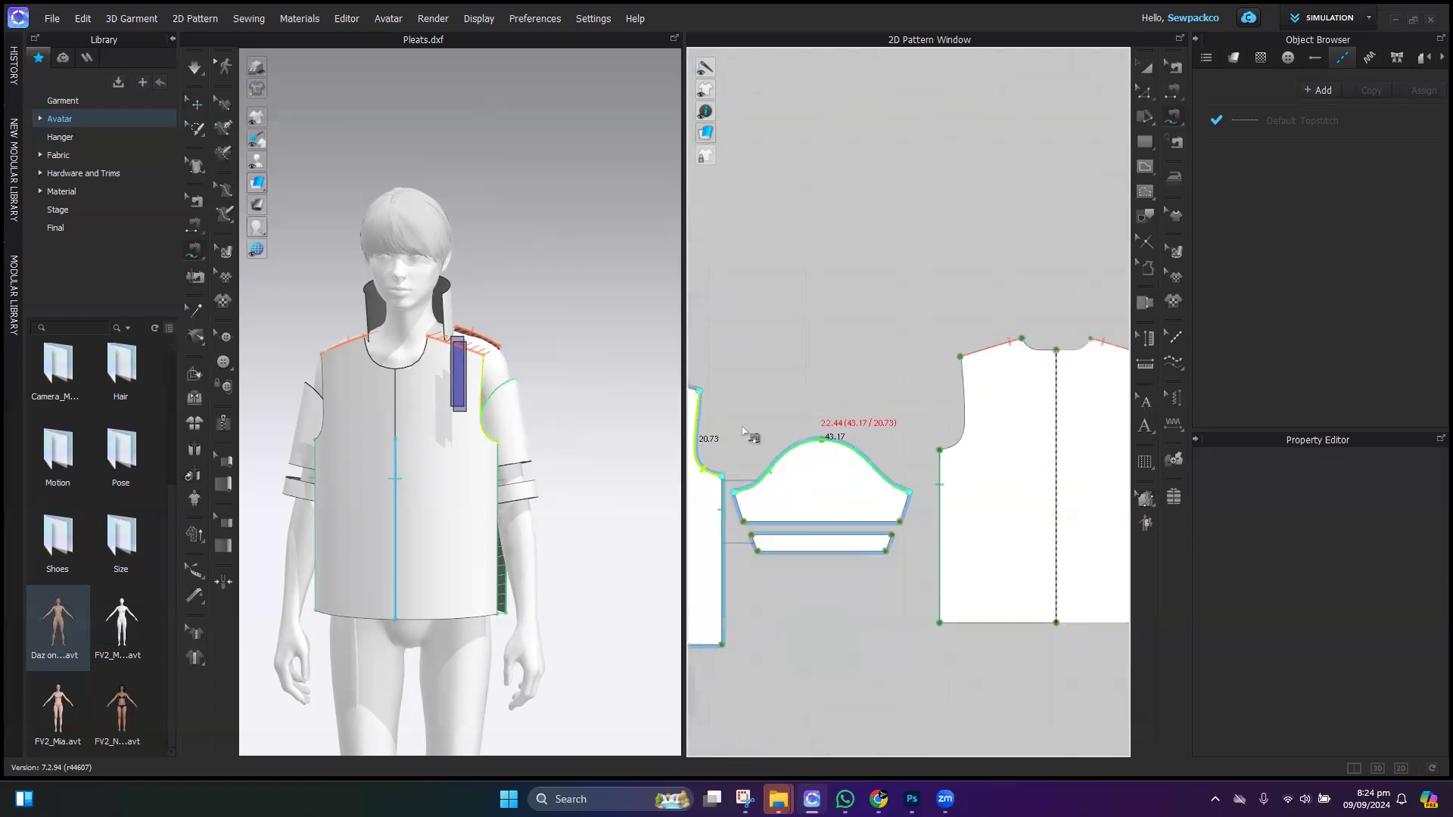
left_click(959, 356)
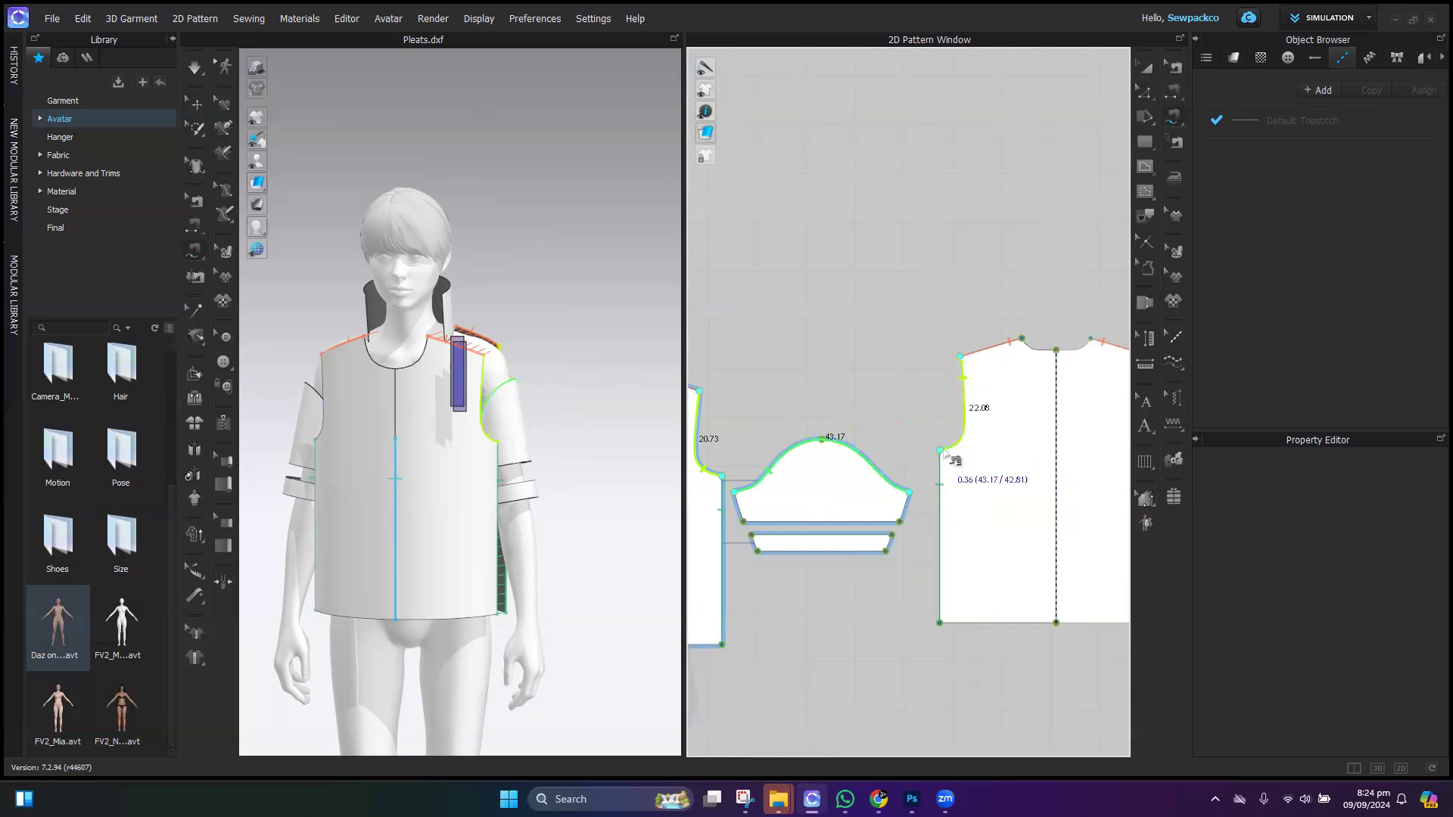
left_click(904, 371)
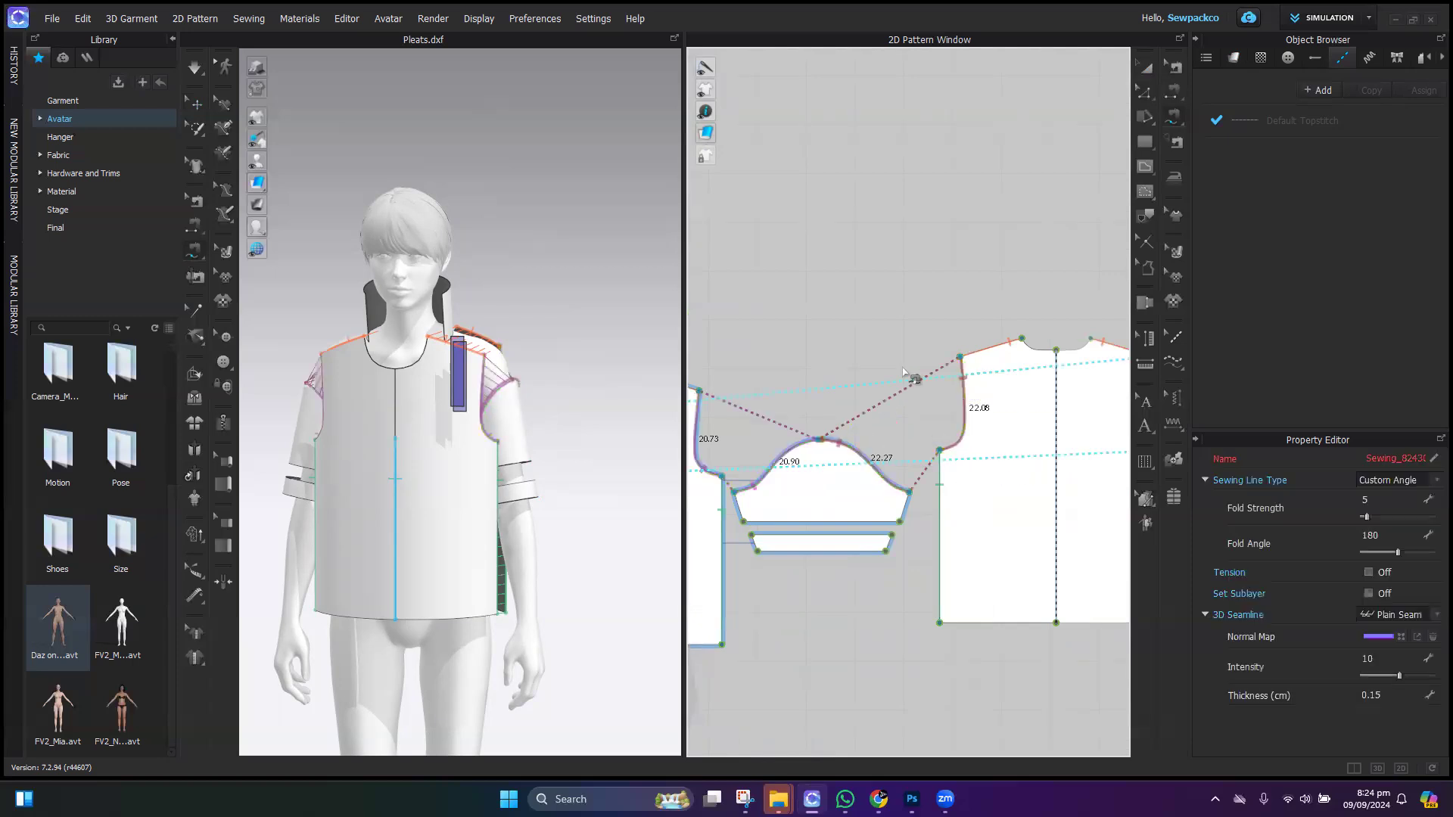
Step: Sew the sleeve's lower edge to the upper edge of the cuff band below it
scroll(911, 483, "down", 3)
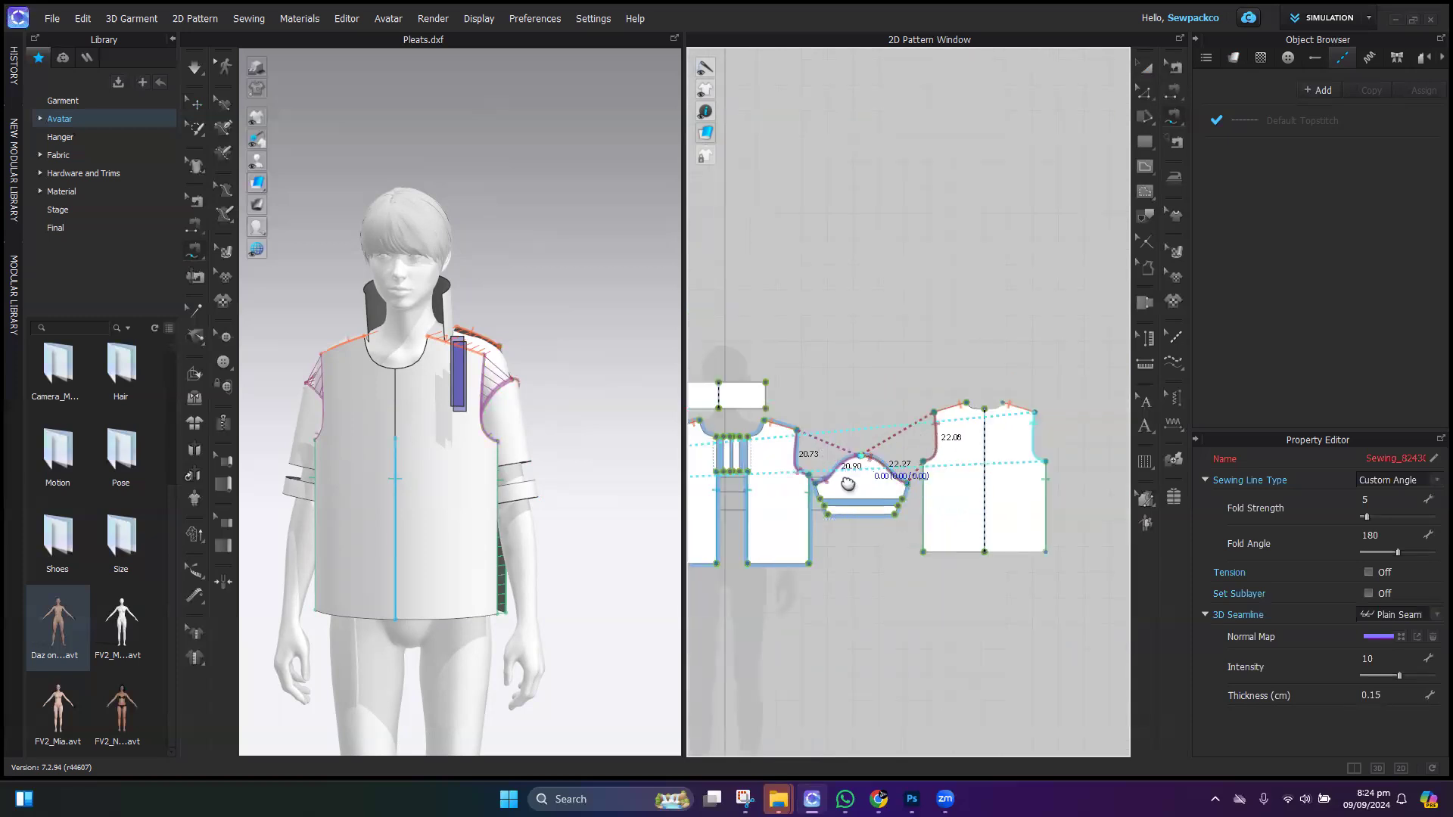
right_click_drag(906, 483, 1043, 478)
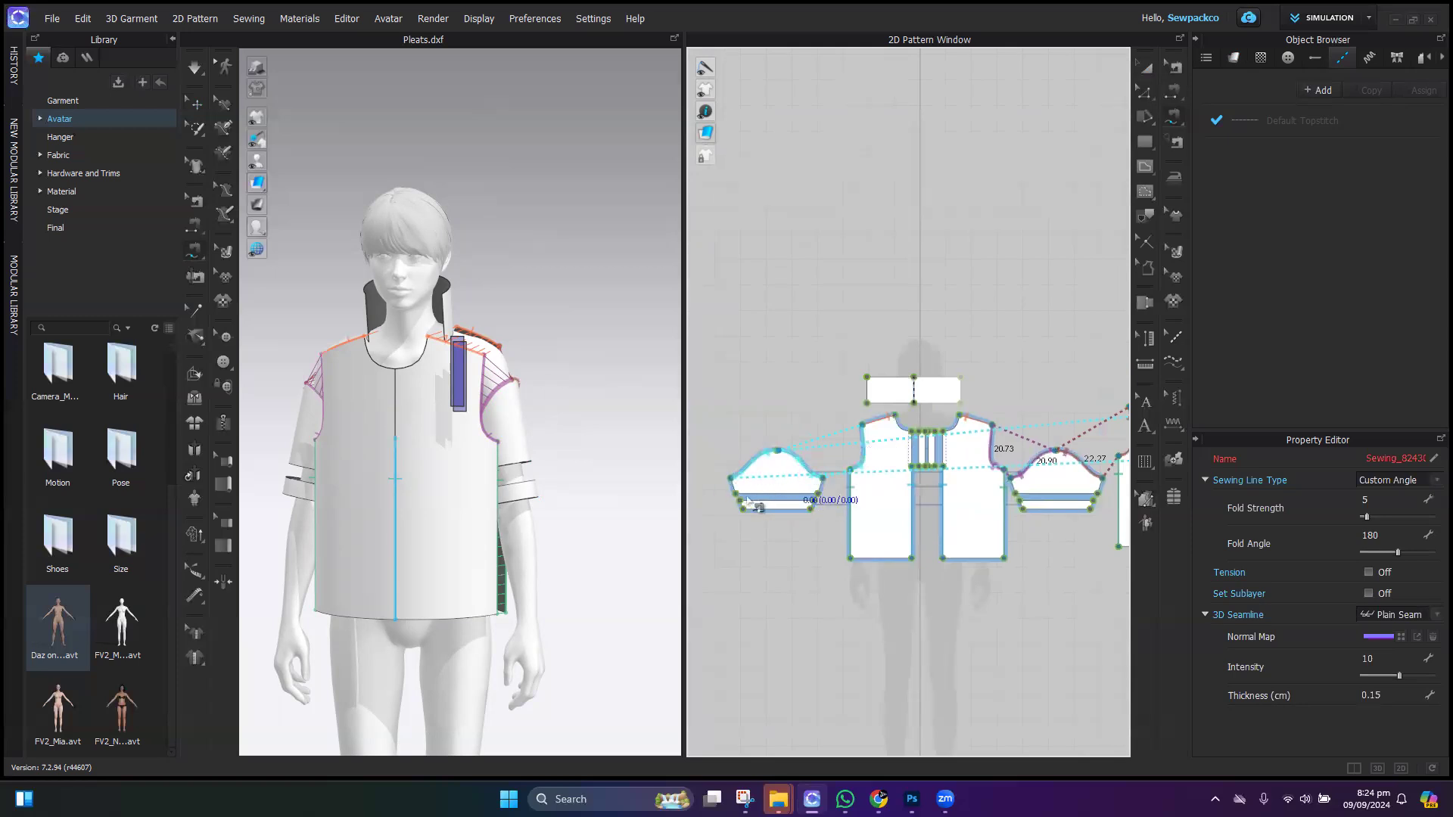
scroll(765, 518, "up", 4)
middle_click_drag(848, 513, 956, 498)
left_click(812, 466)
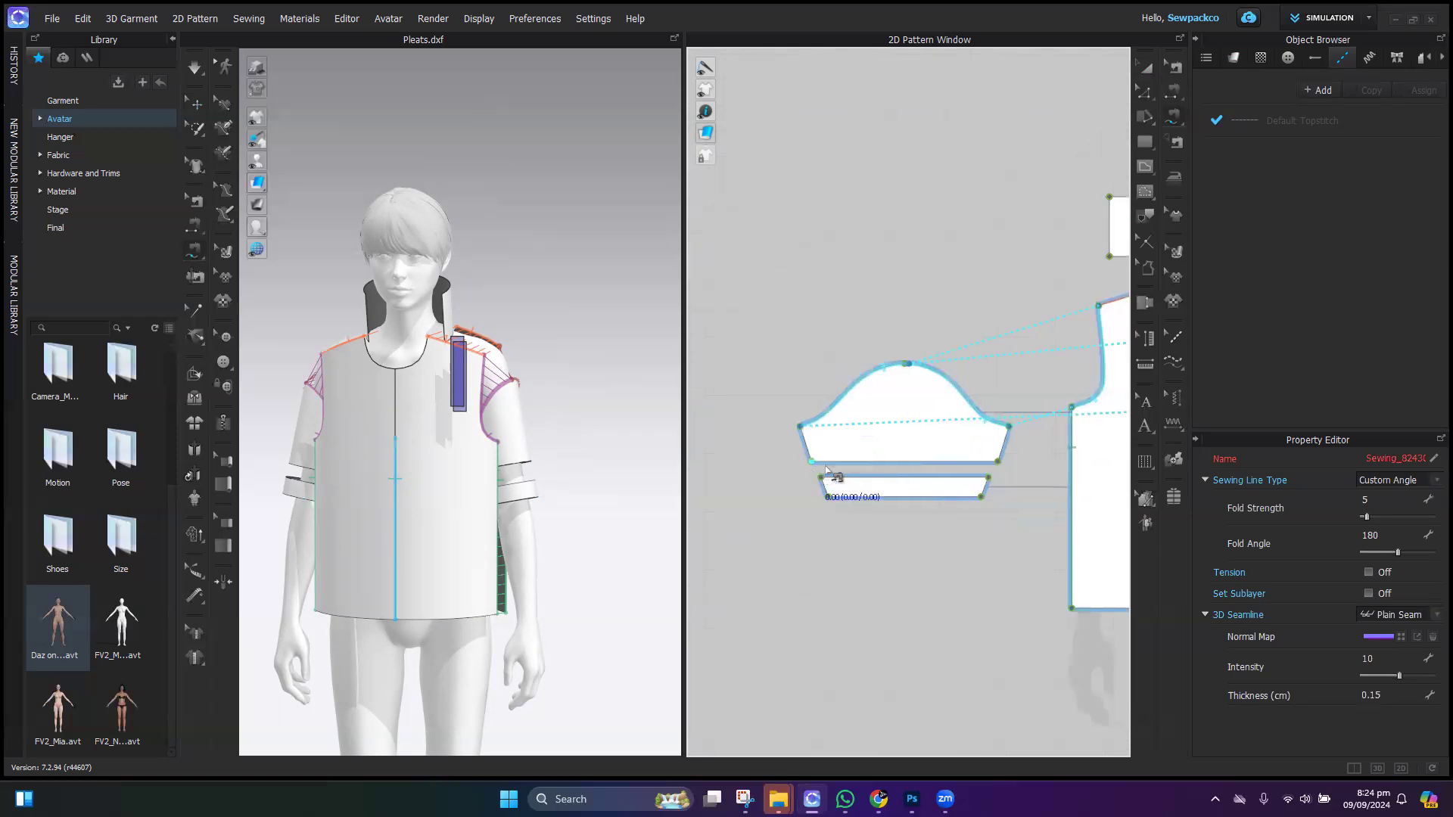
left_click(989, 478)
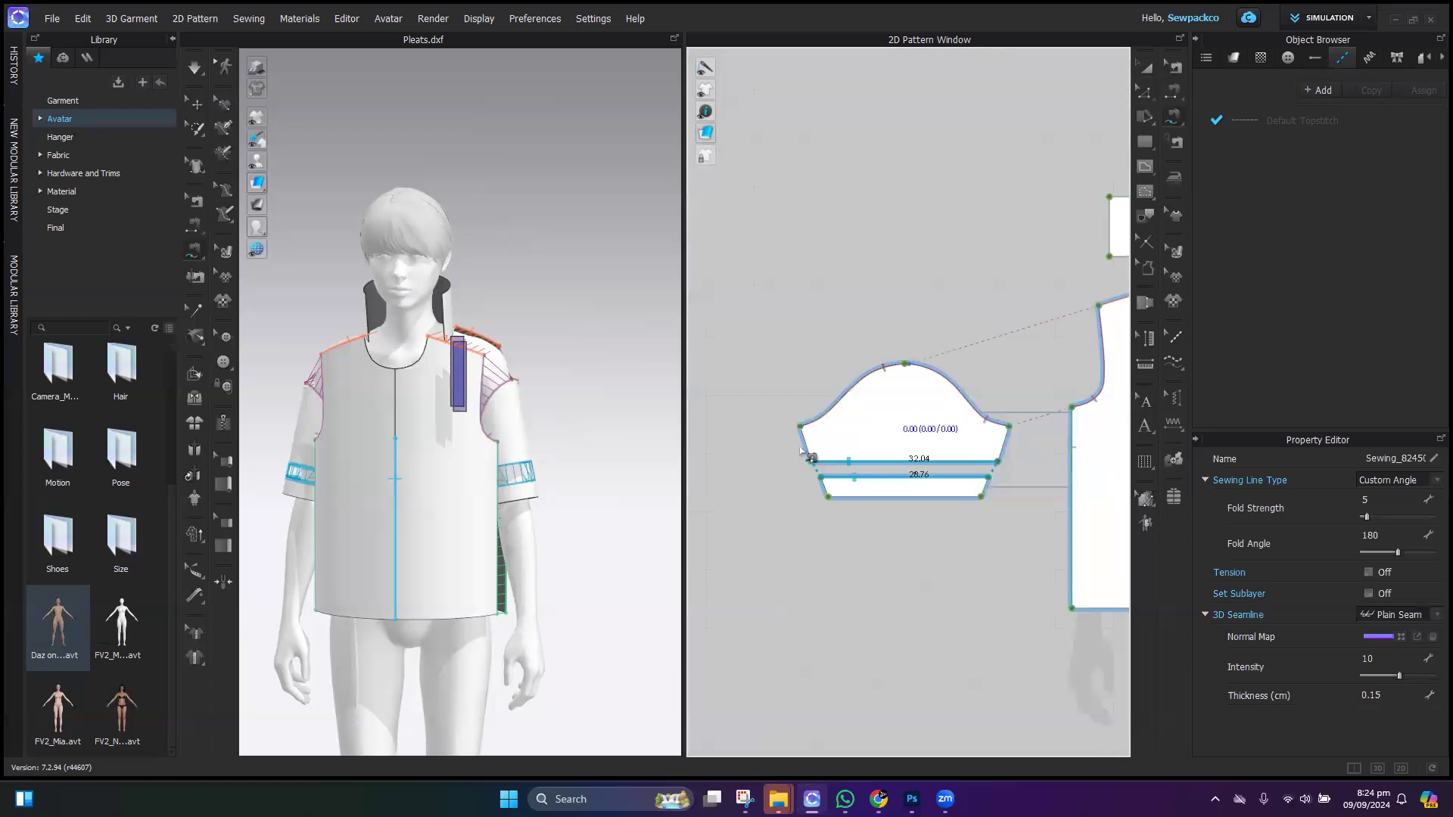
Step: Sew the sleeve's two underarm edges together and the cuff band's two short ends together
left_click(1009, 427)
left_click(999, 461)
left_click(804, 443)
left_click(829, 497)
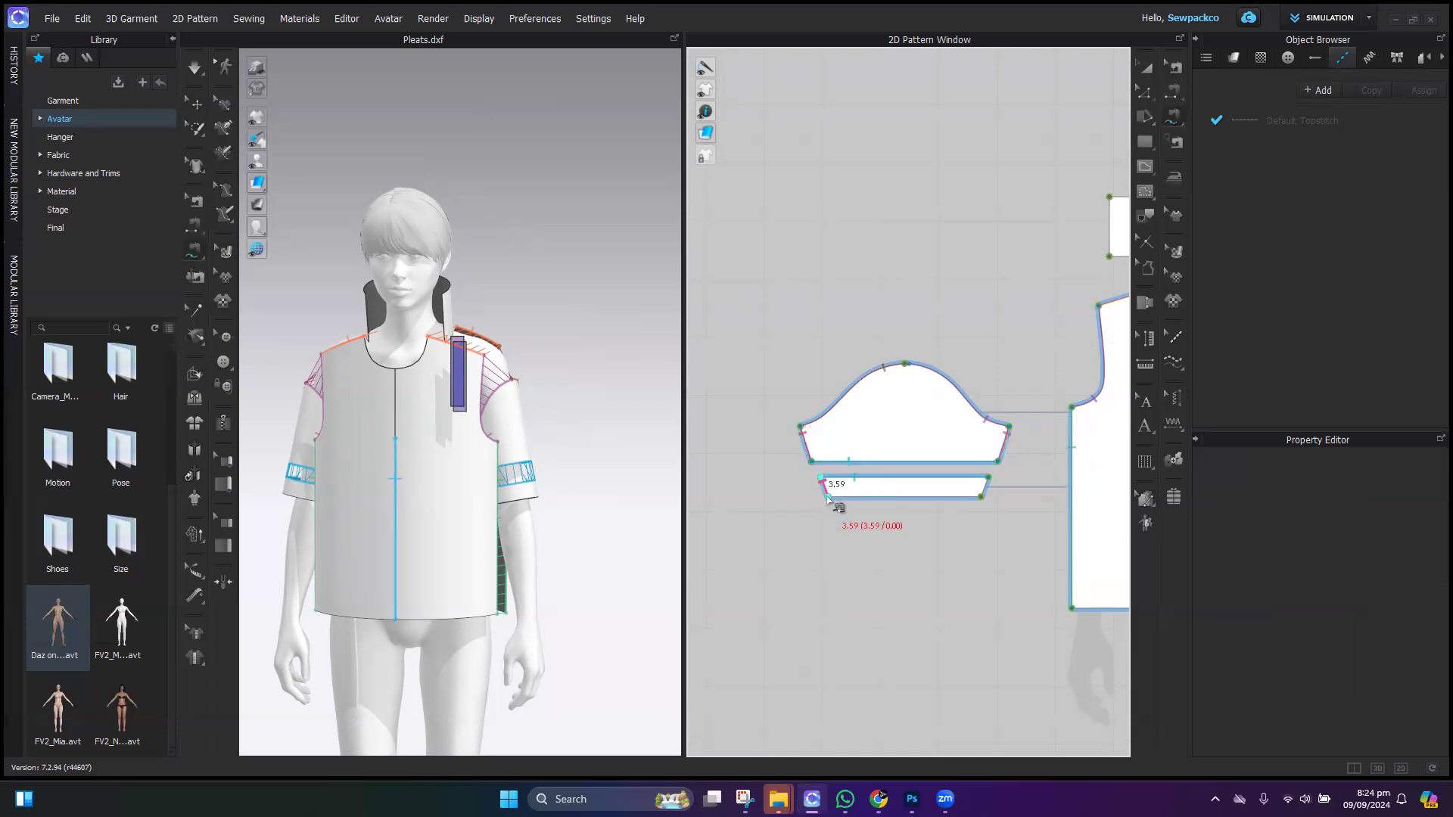
left_click(984, 495)
Step: Sew the collar's lower edge, from its front end to the centre fold, to the front neckline and half the back neckline
scroll(908, 499, "down", 5)
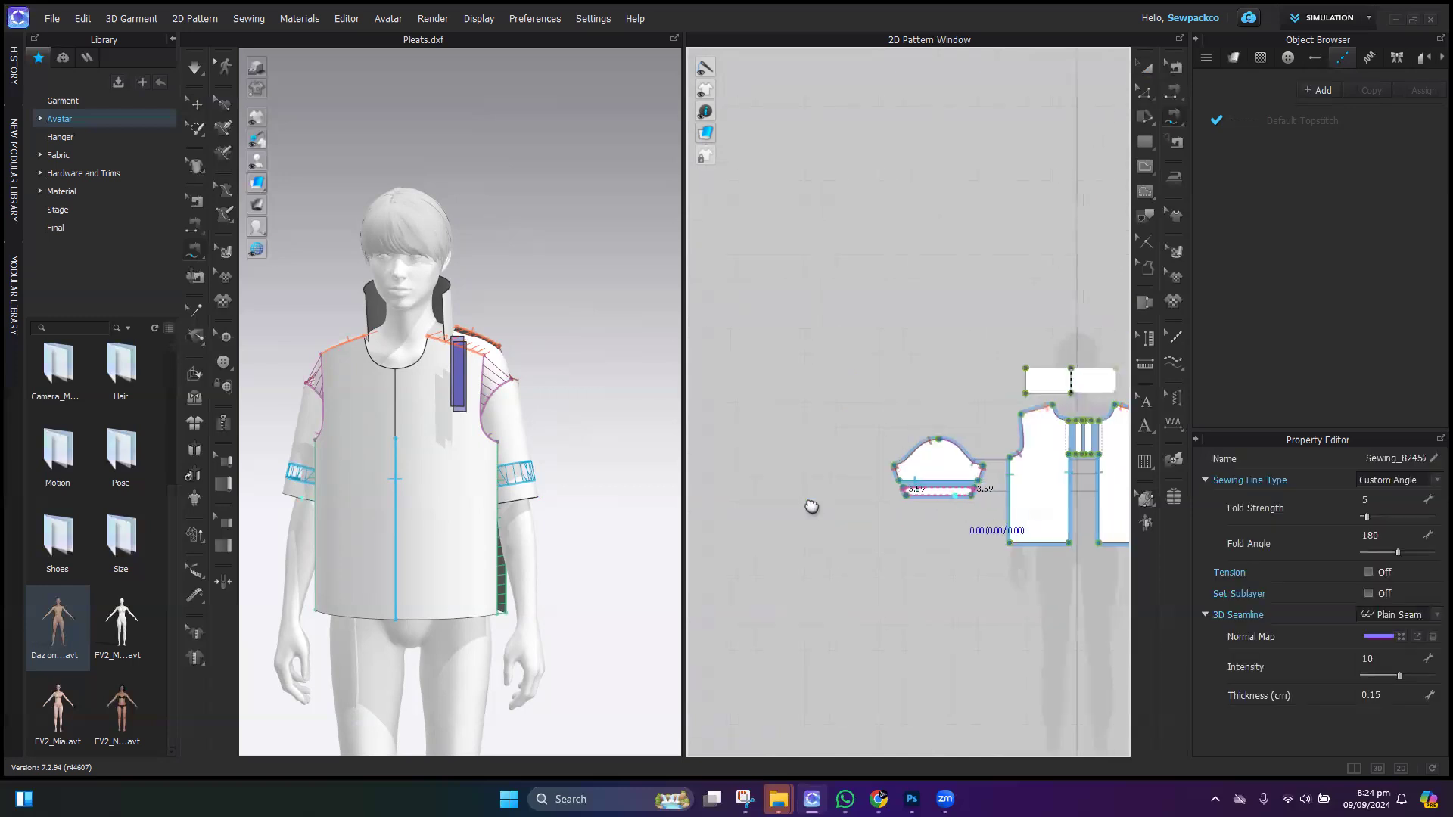
scroll(837, 503, "up", 3)
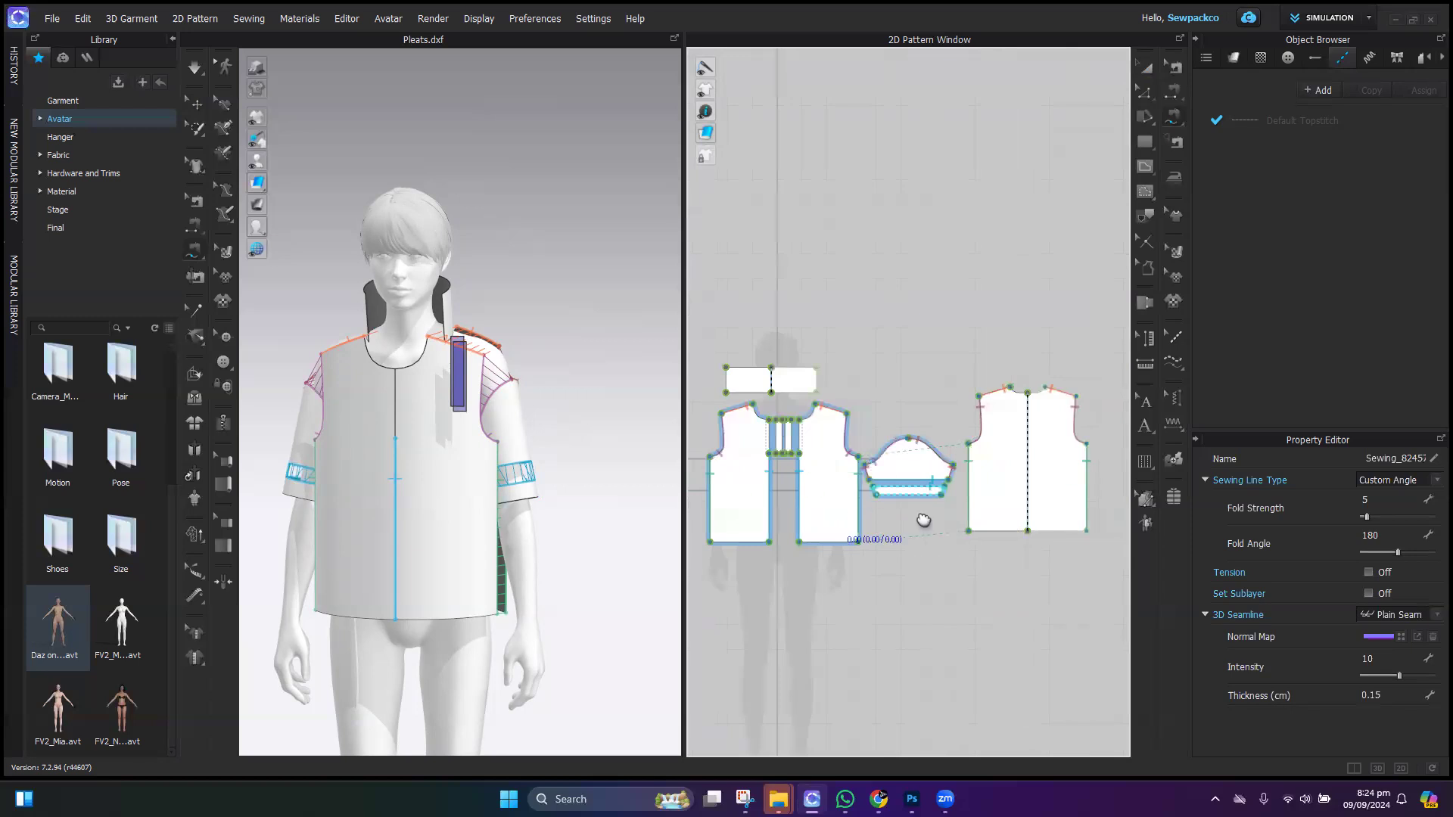
scroll(1003, 409, "up", 4)
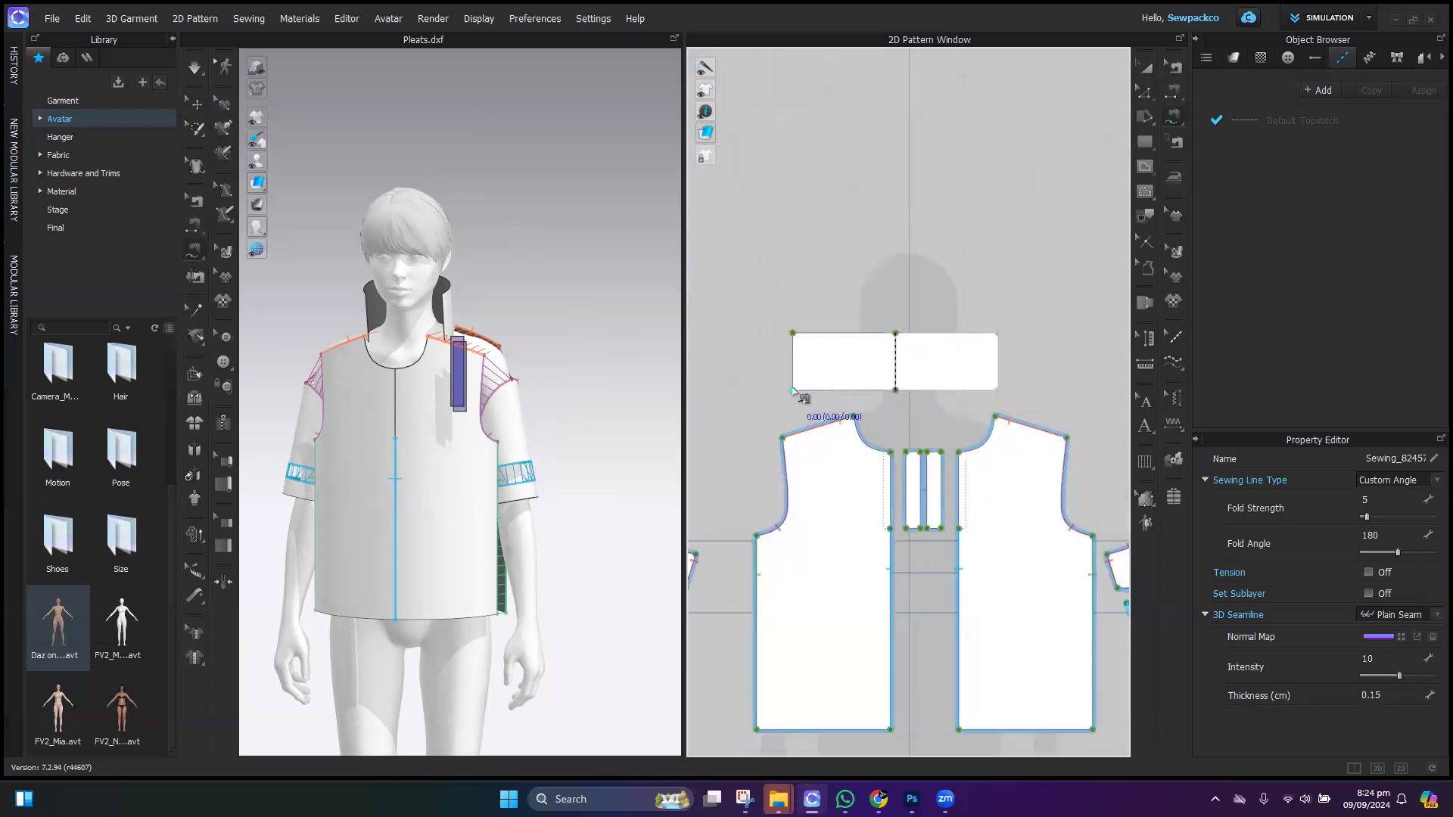
right_click_drag(485, 356, 448, 383)
scroll(453, 390, "up", 5)
middle_click_drag(454, 402, 538, 505)
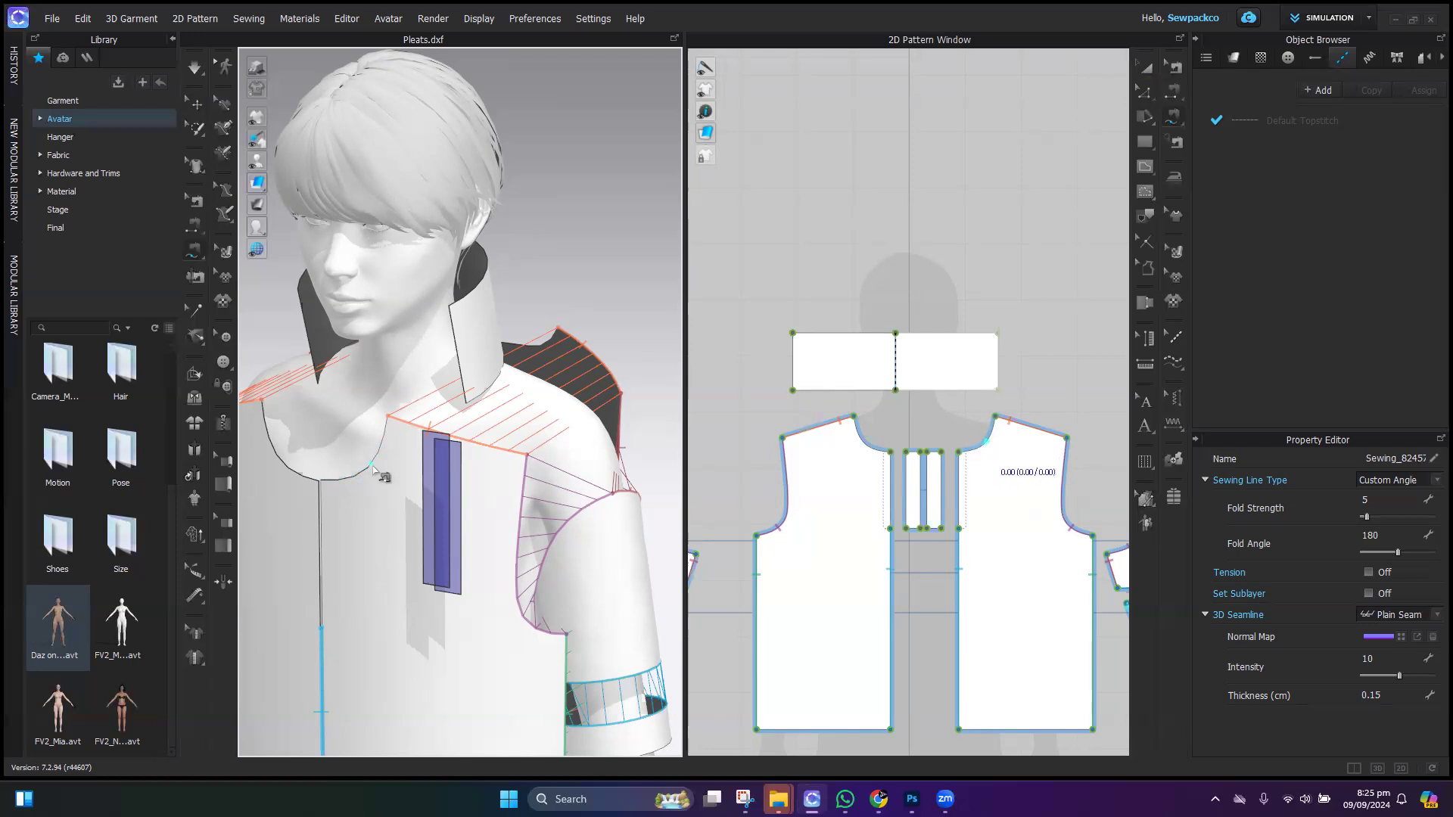
left_click(792, 392)
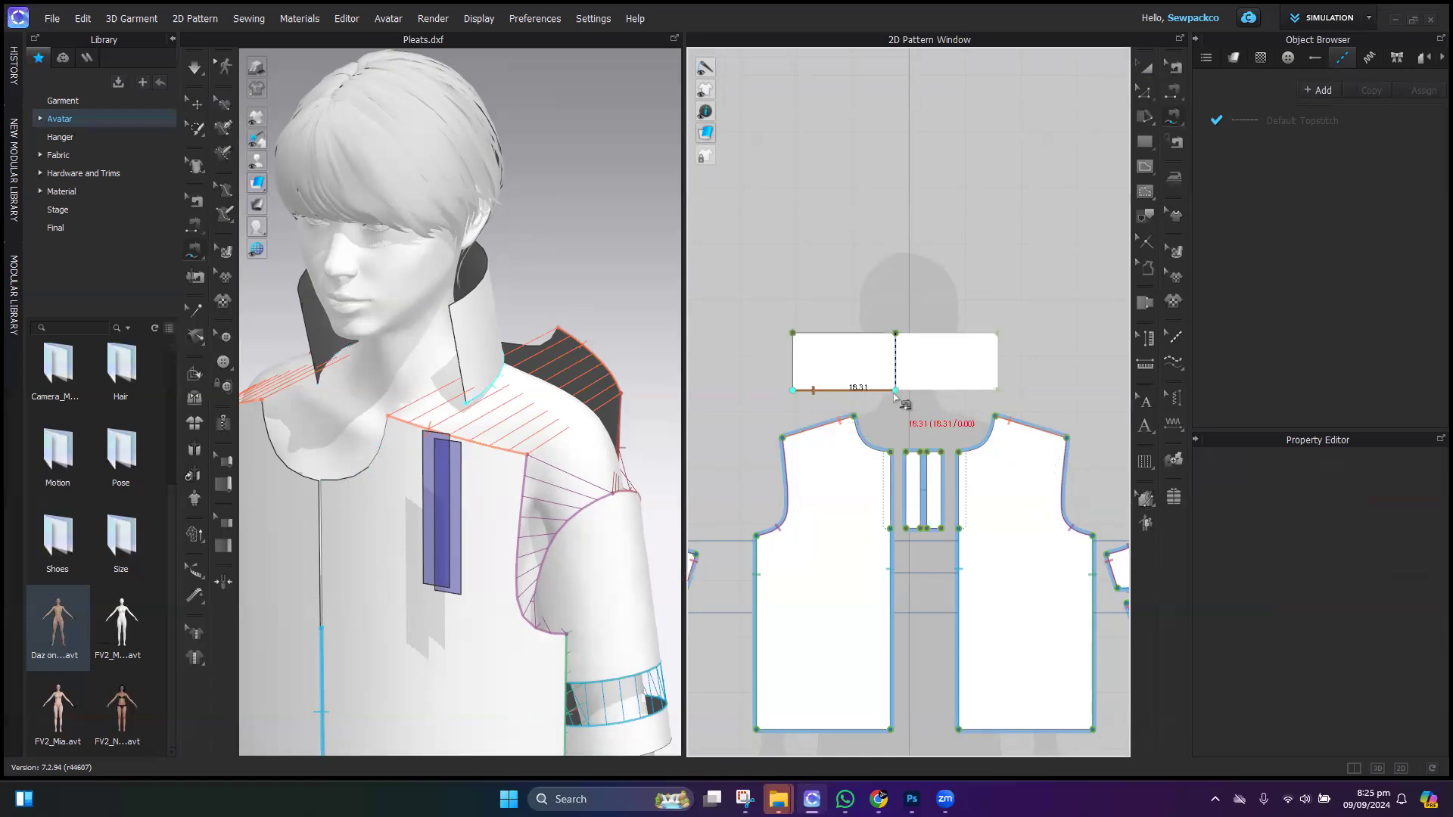
scroll(942, 446, "up", 2)
scroll(903, 461, "up", 2)
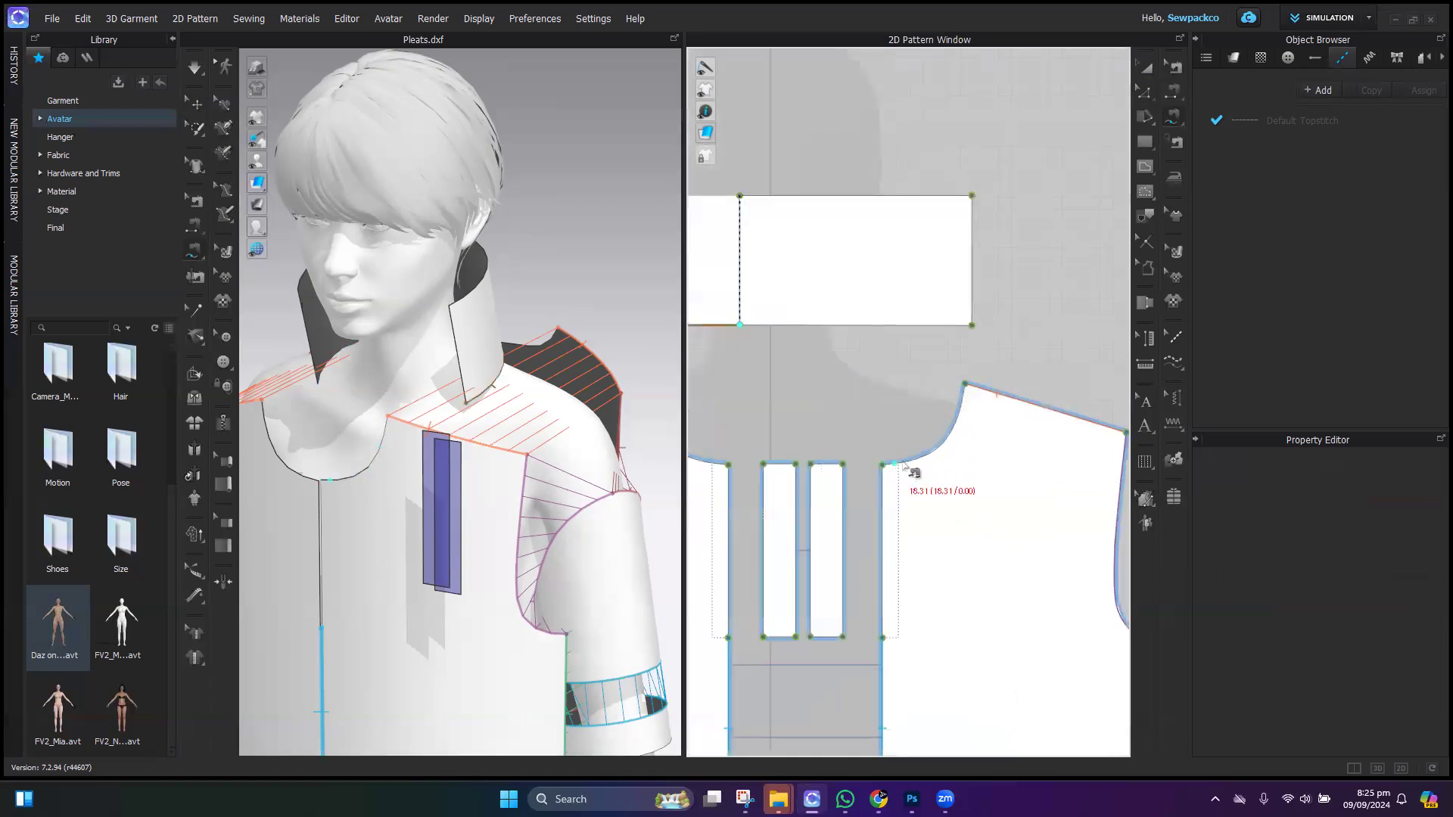
scroll(902, 465, "up", 2)
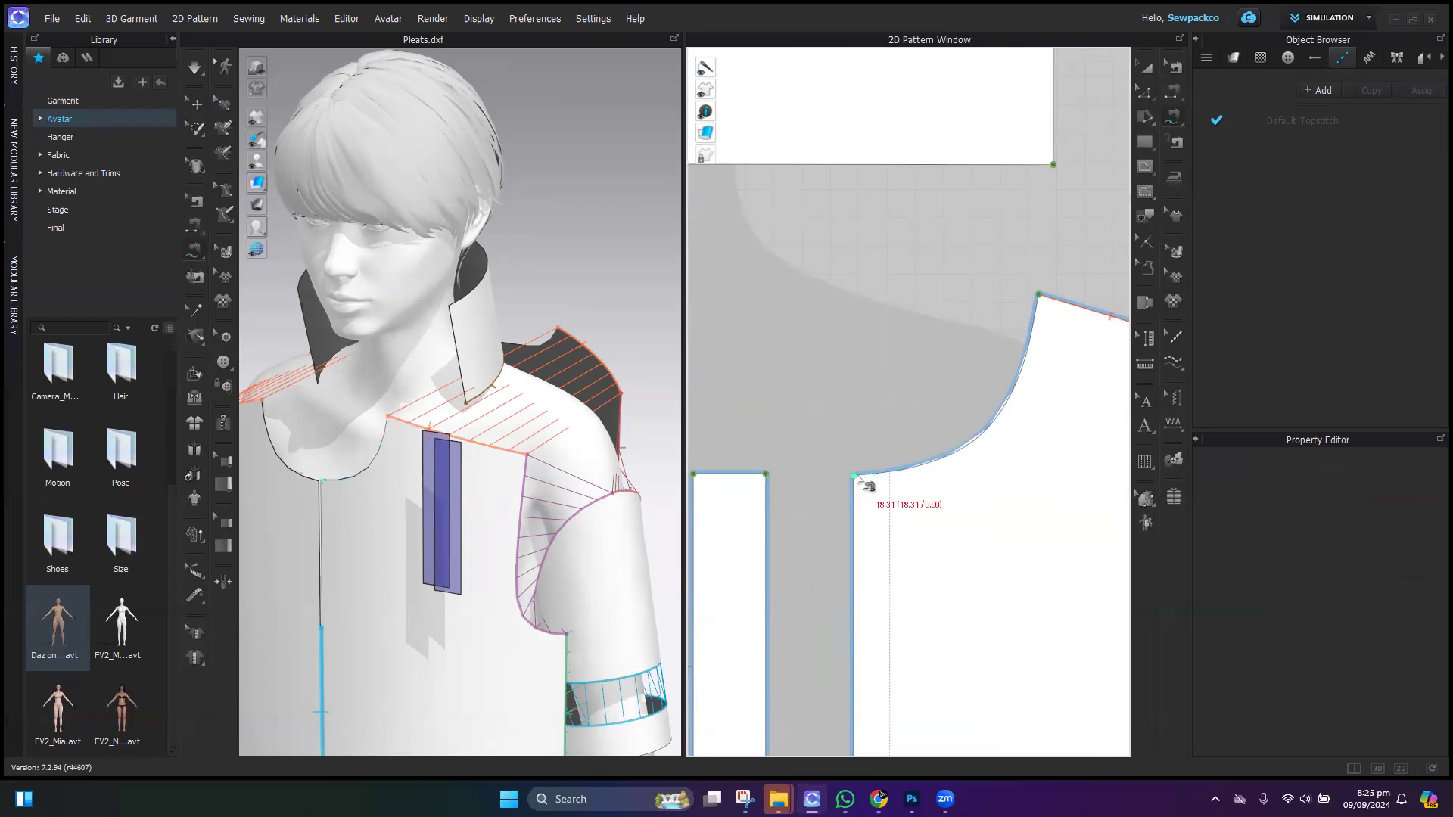
left_click(892, 471)
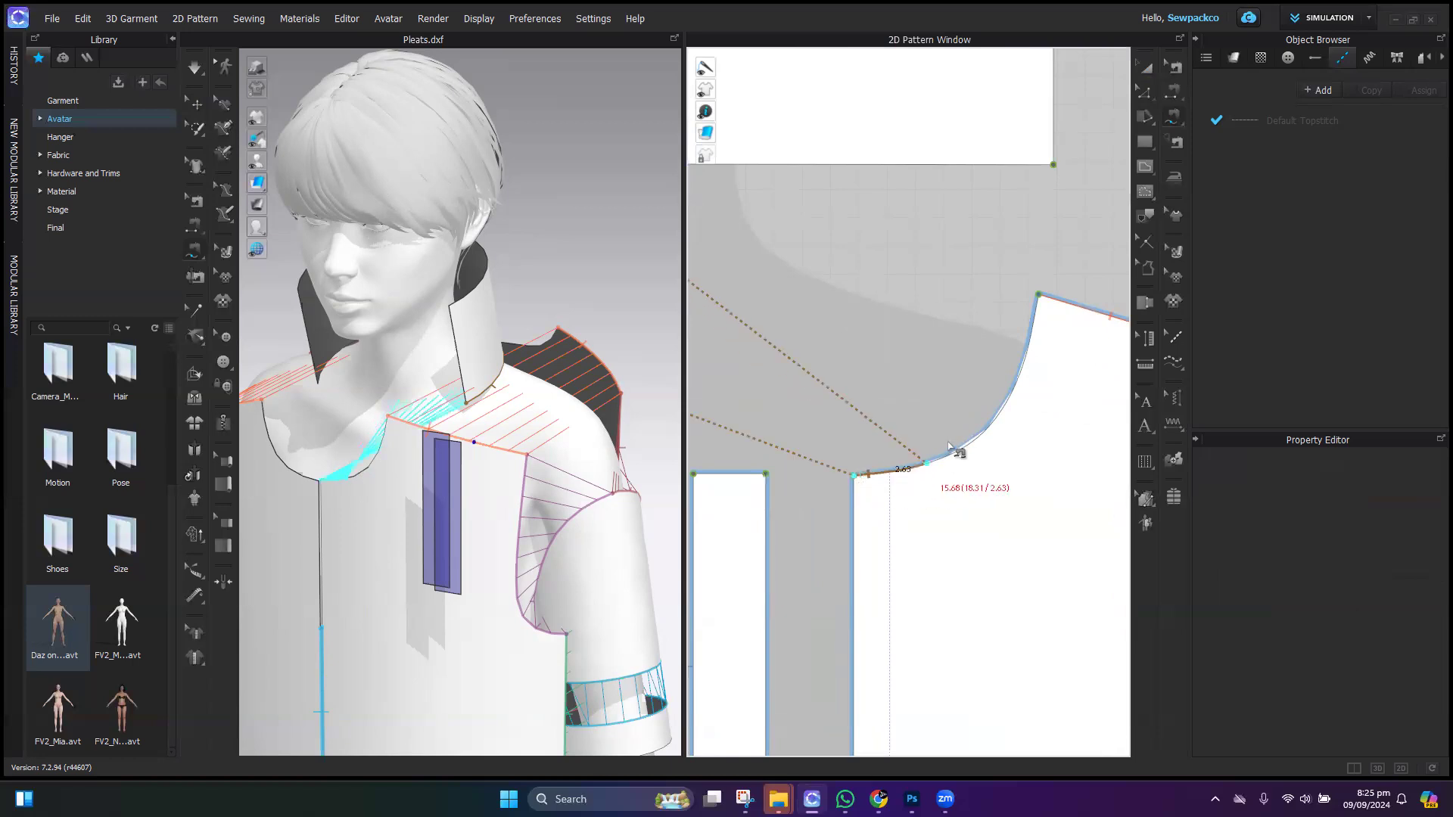
scroll(984, 349, "down", 5)
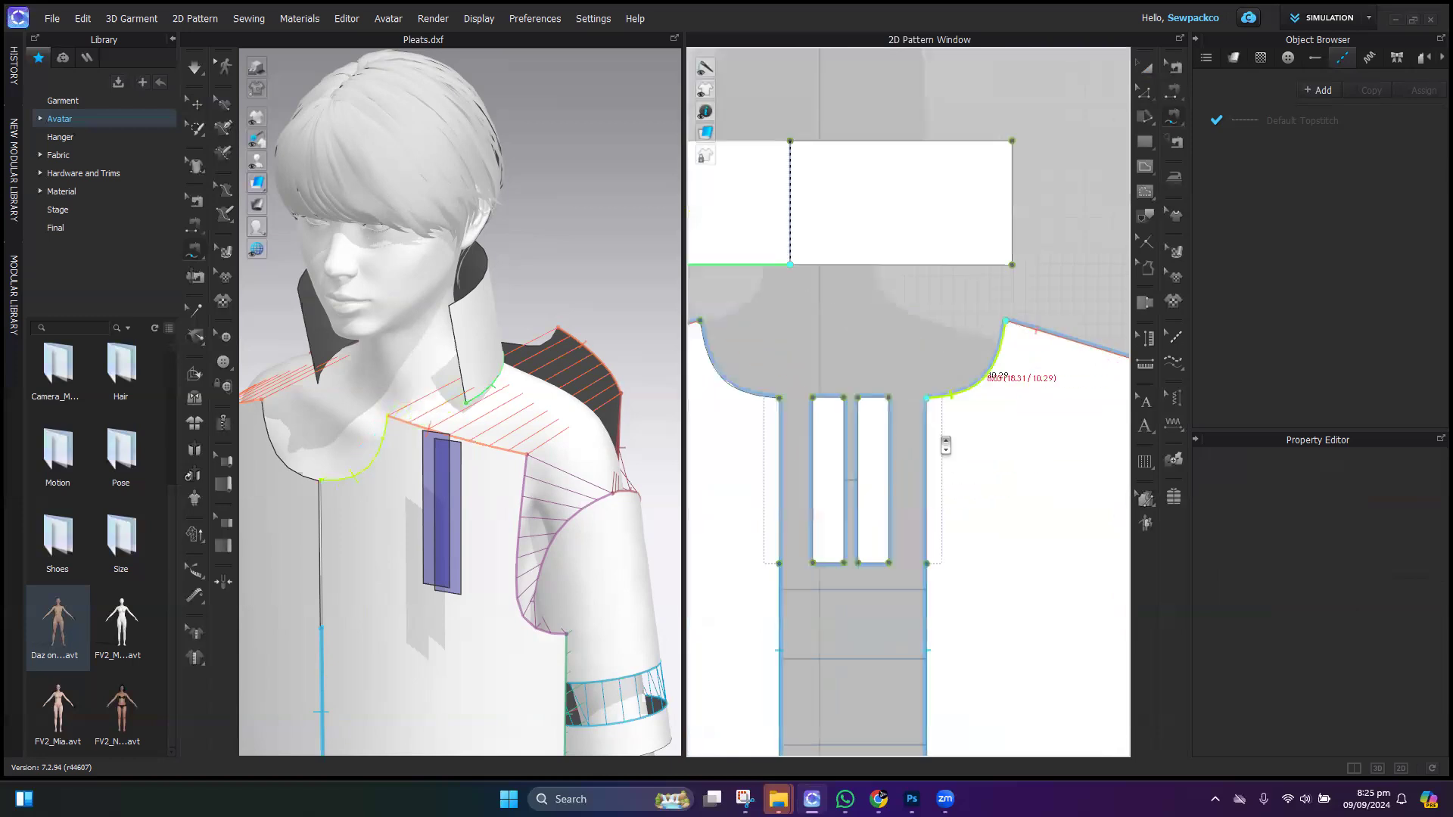
scroll(909, 499, "up", 4)
scroll(946, 435, "down", 3)
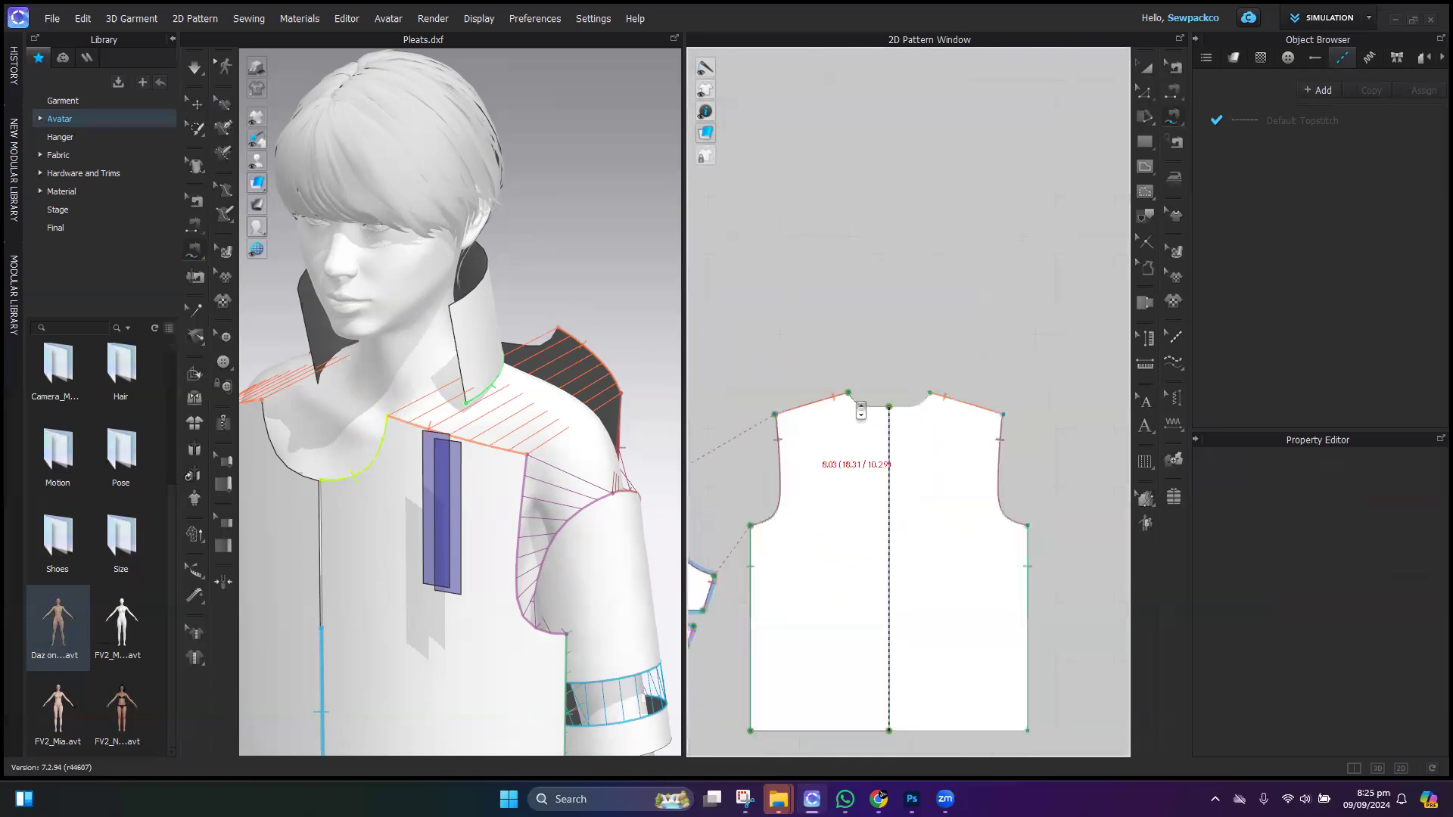
scroll(930, 408, "up", 4)
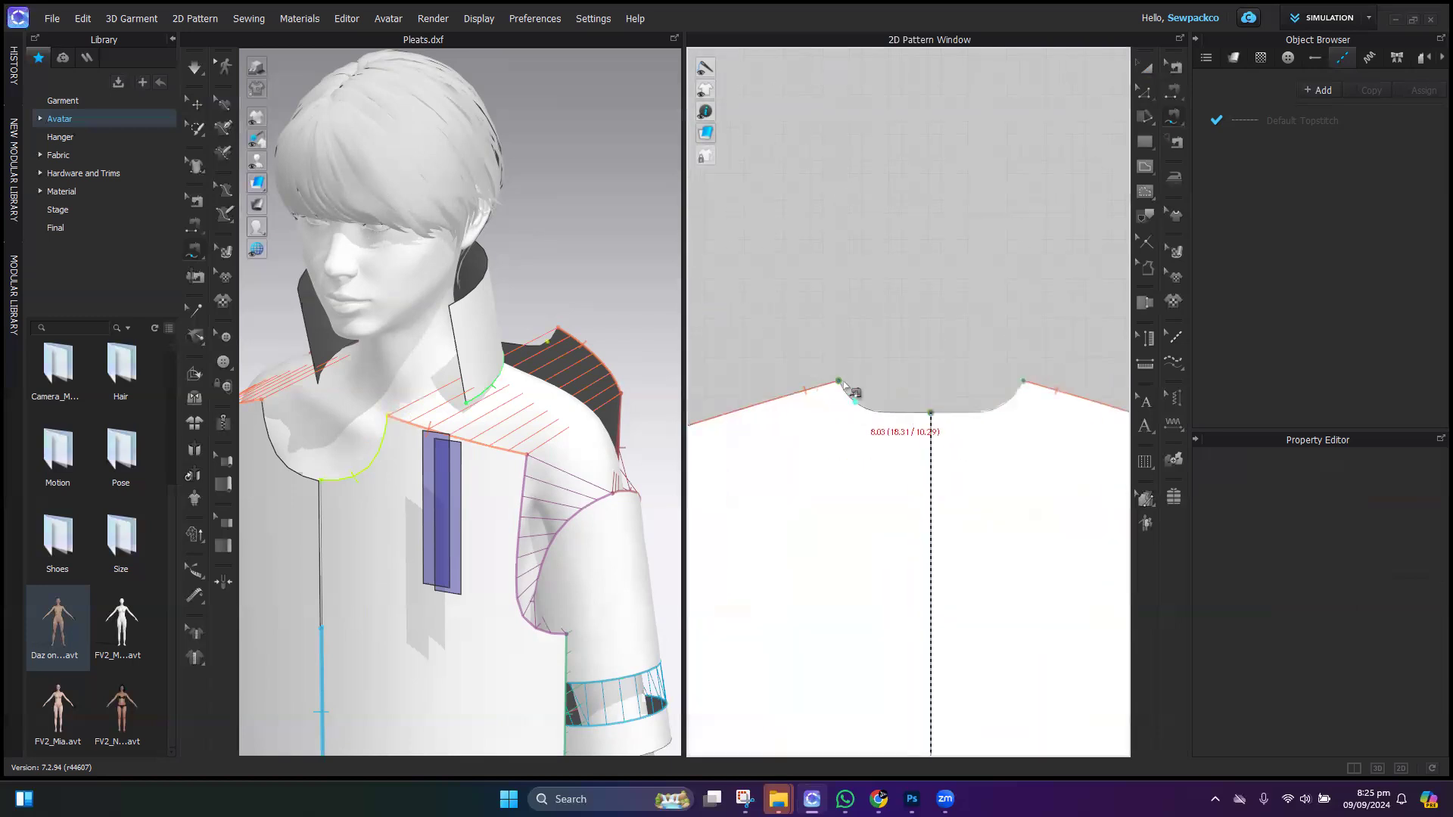
left_click(931, 412)
scroll(908, 477, "down", 5)
scroll(932, 458, "up", 4)
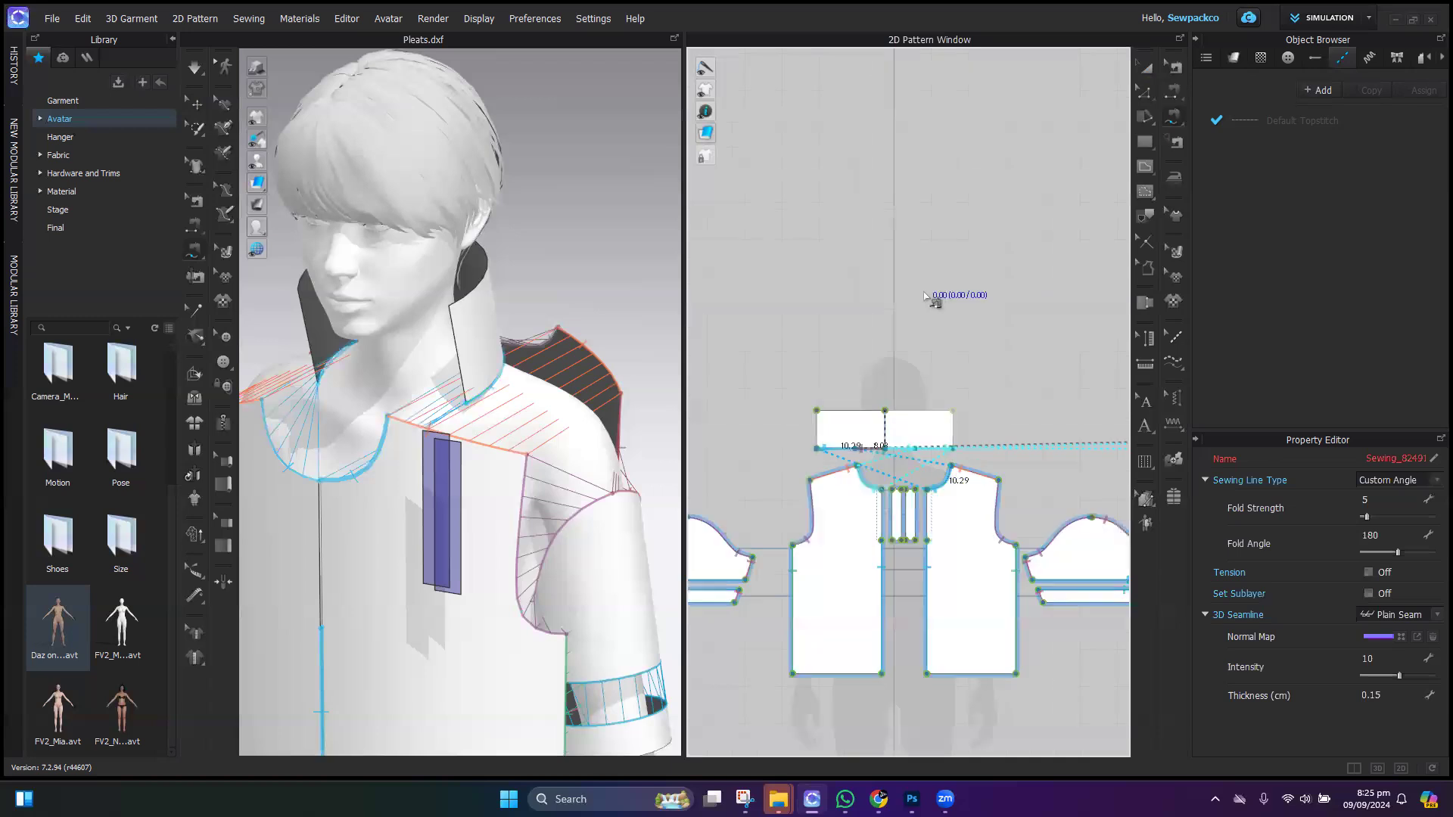
left_click(1148, 65)
scroll(470, 482, "down", 5)
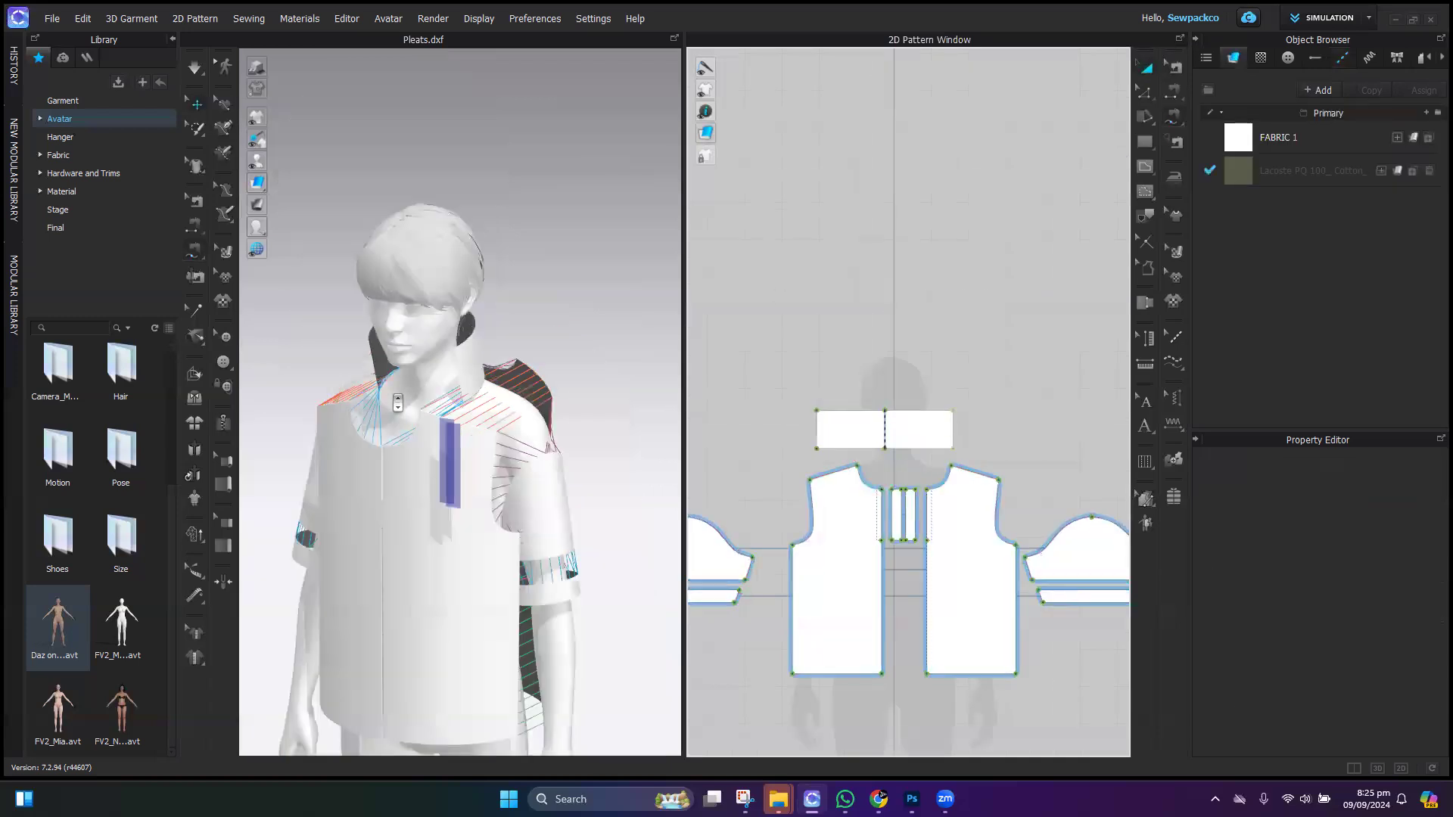
Step: Simulate the sewn garment so the body, sleeves, cuffs and collar drape onto the avatar
right_click_drag(470, 482, 534, 475)
scroll(536, 476, "up", 3)
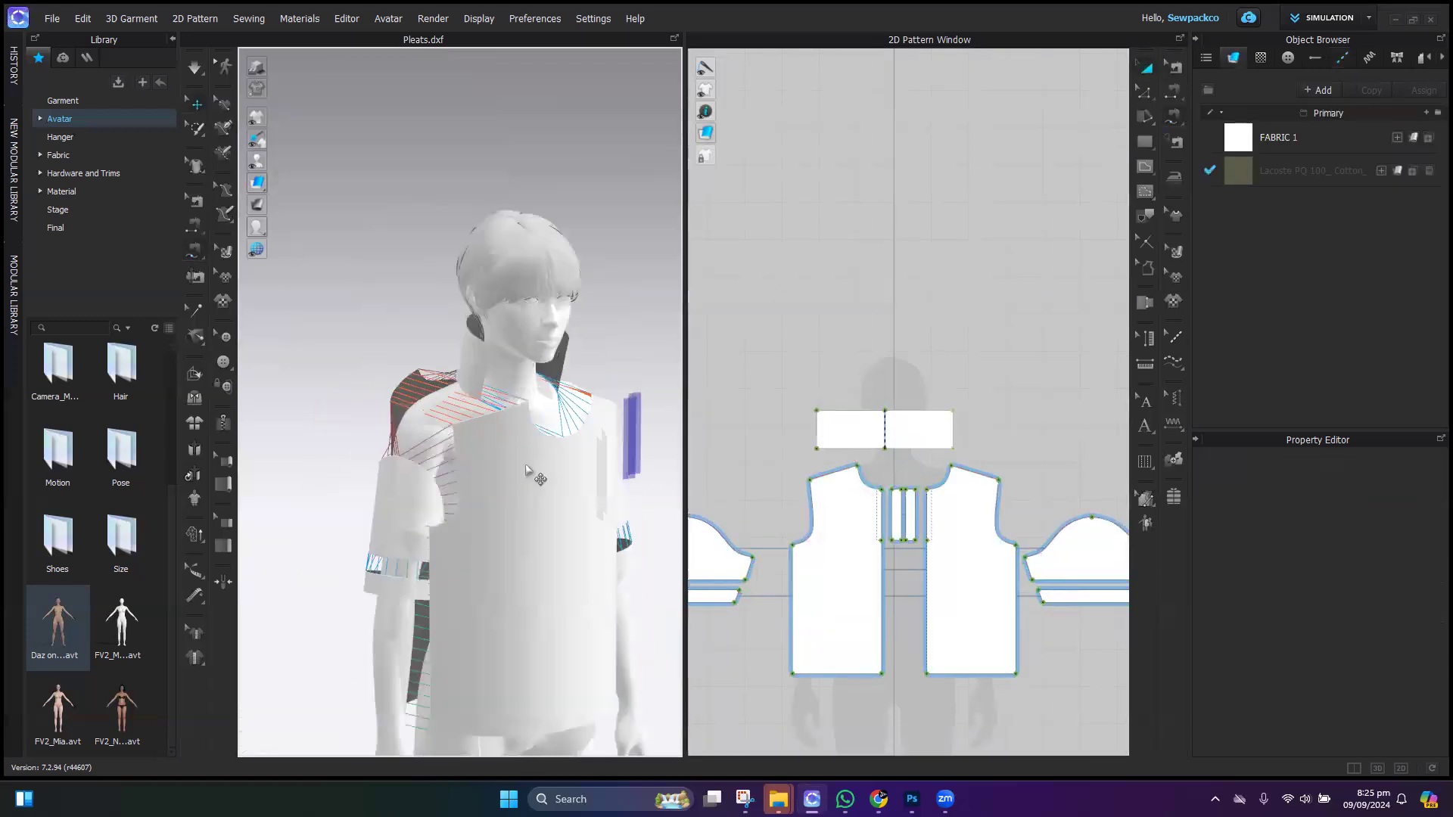
middle_click_drag(536, 477, 473, 453)
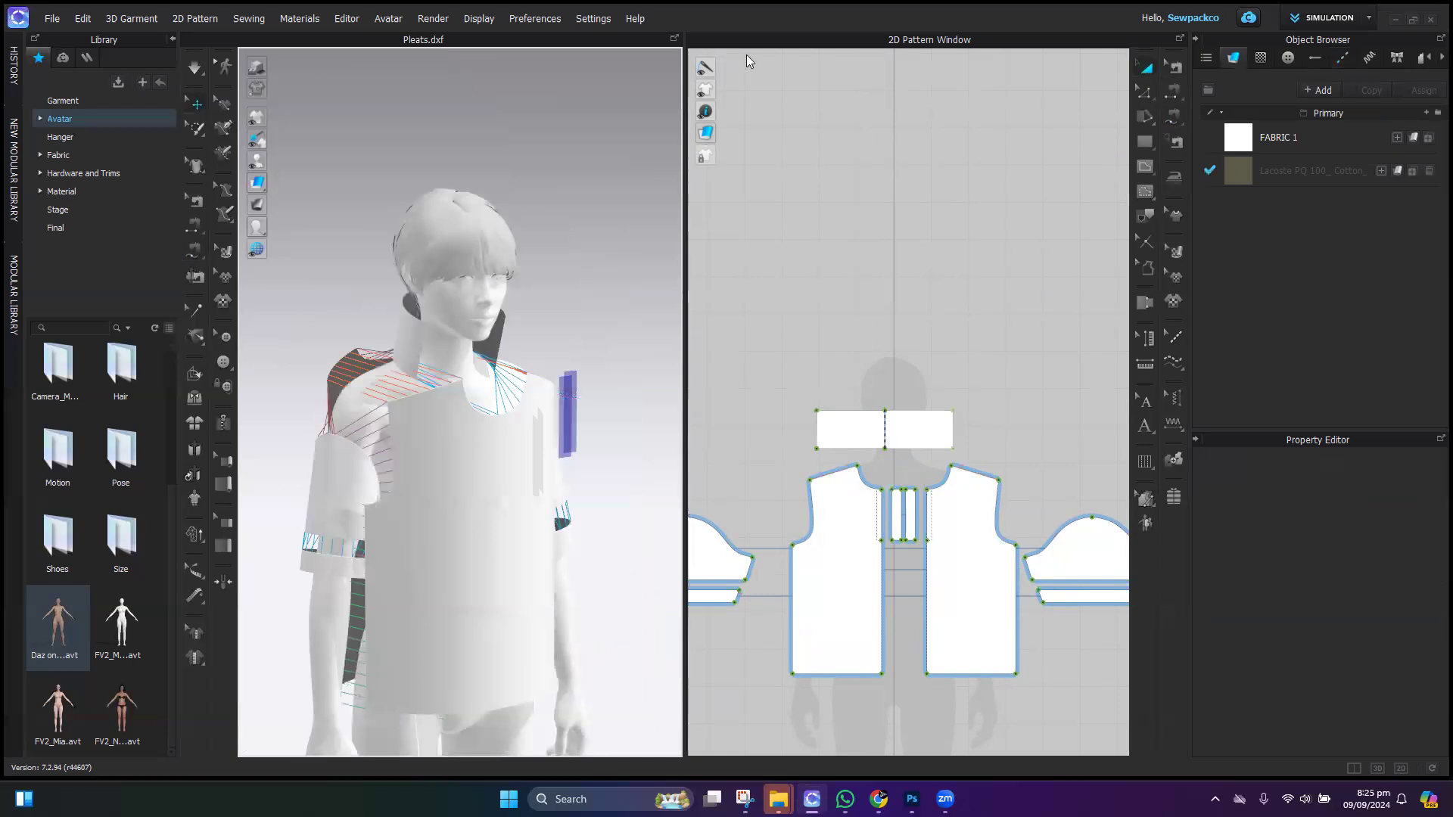
scroll(530, 453, "down", 2)
right_click_drag(530, 453, 464, 436)
key("space")
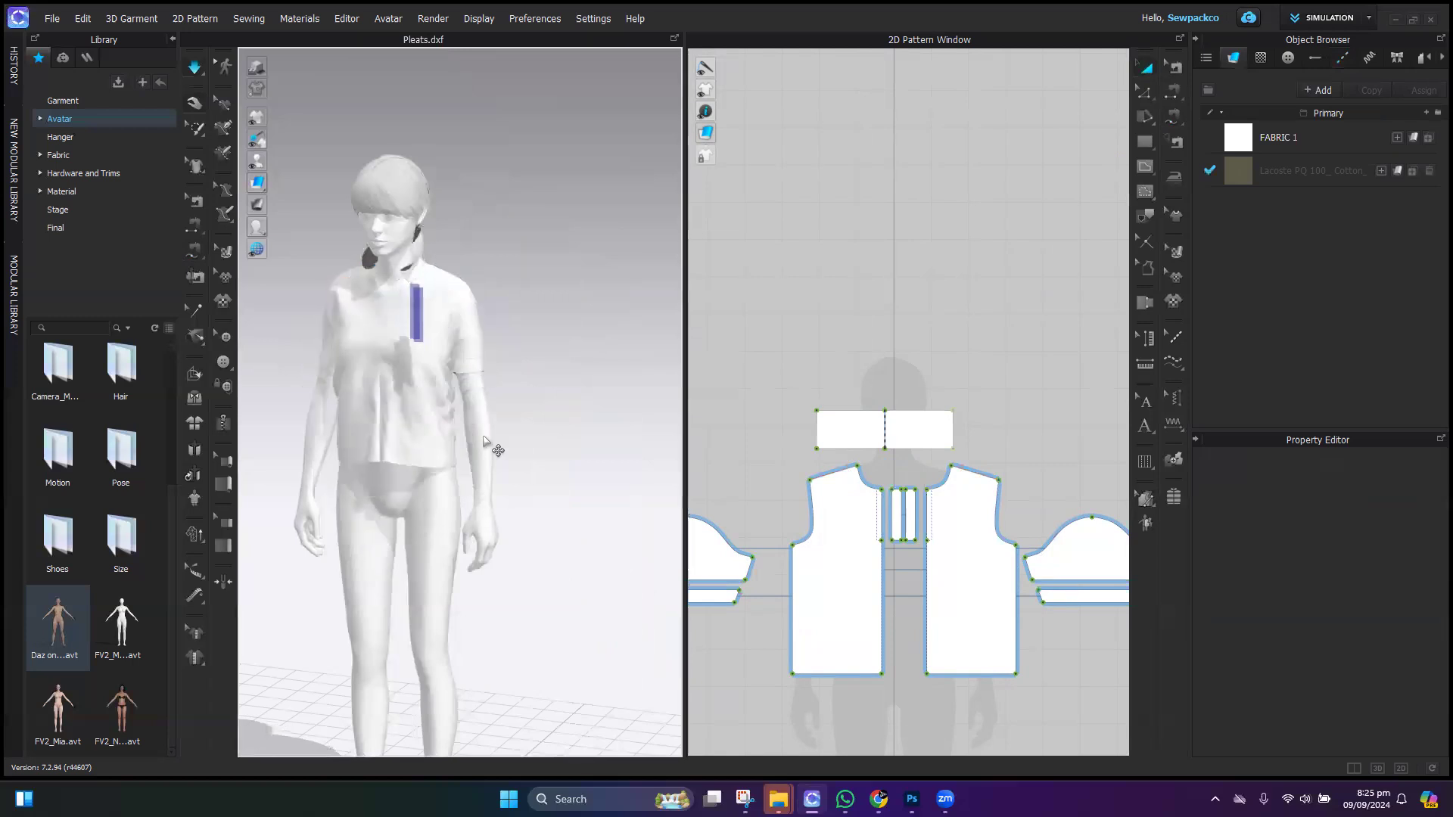
mouse_move(493, 415)
right_mouse_down()
mouse_move(561, 415)
mouse_move(520, 421)
right_mouse_up()
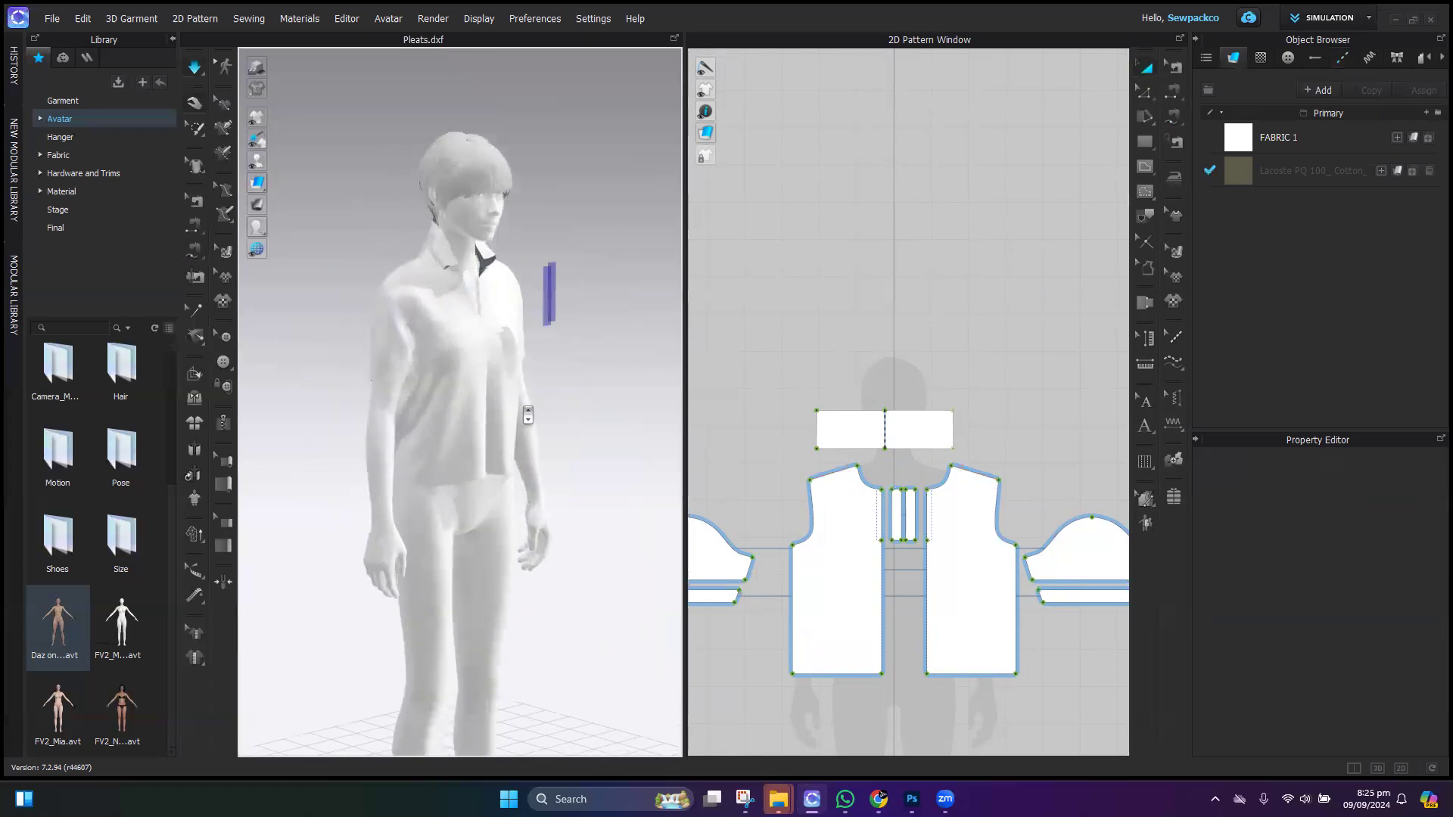
scroll(407, 388, "up", 3)
right_click_drag(407, 388, 588, 433)
middle_click_drag(588, 434, 587, 429)
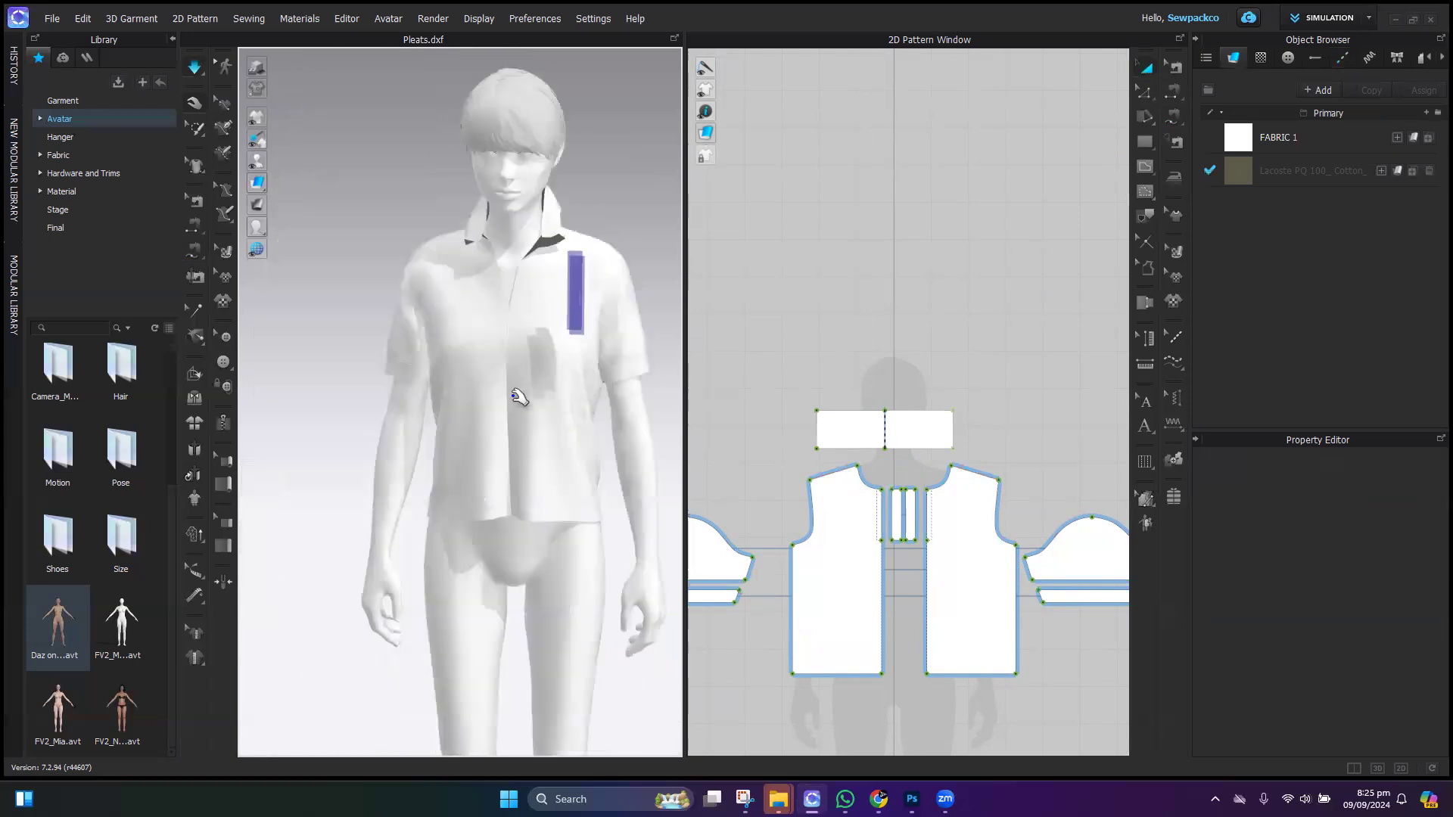
Step: Show the avatar with its textured skin and hair, and view the draped shirt from the front and side
left_click(275, 226)
right_click_drag(442, 418, 445, 421)
middle_click_drag(543, 498, 559, 566)
right_click_drag(620, 454, 589, 356)
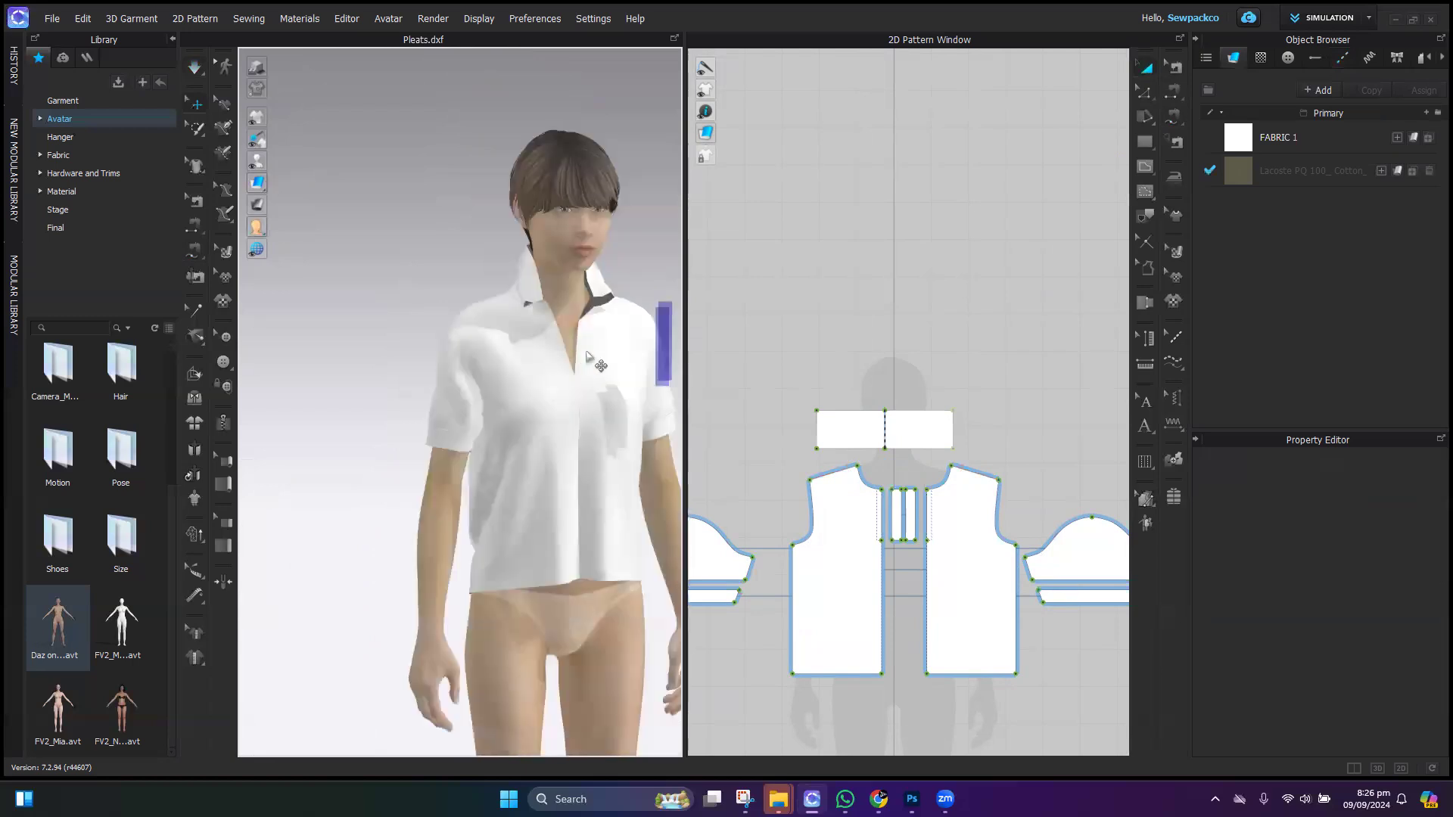
right_click_drag(597, 467, 451, 430)
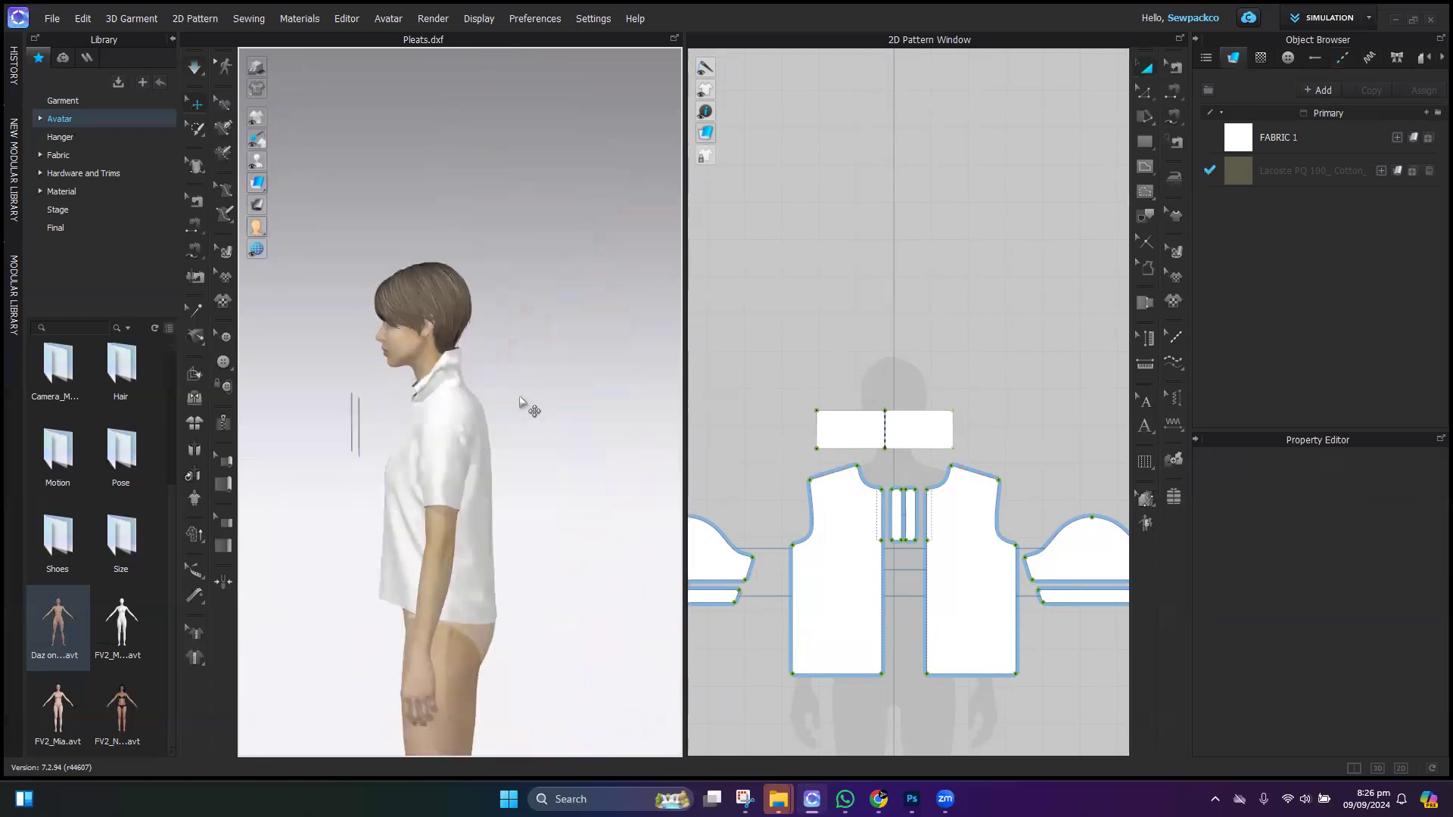
Step: Try to straighten the collar by pulling its two sides into place around the neck
scroll(439, 383, "up", 5)
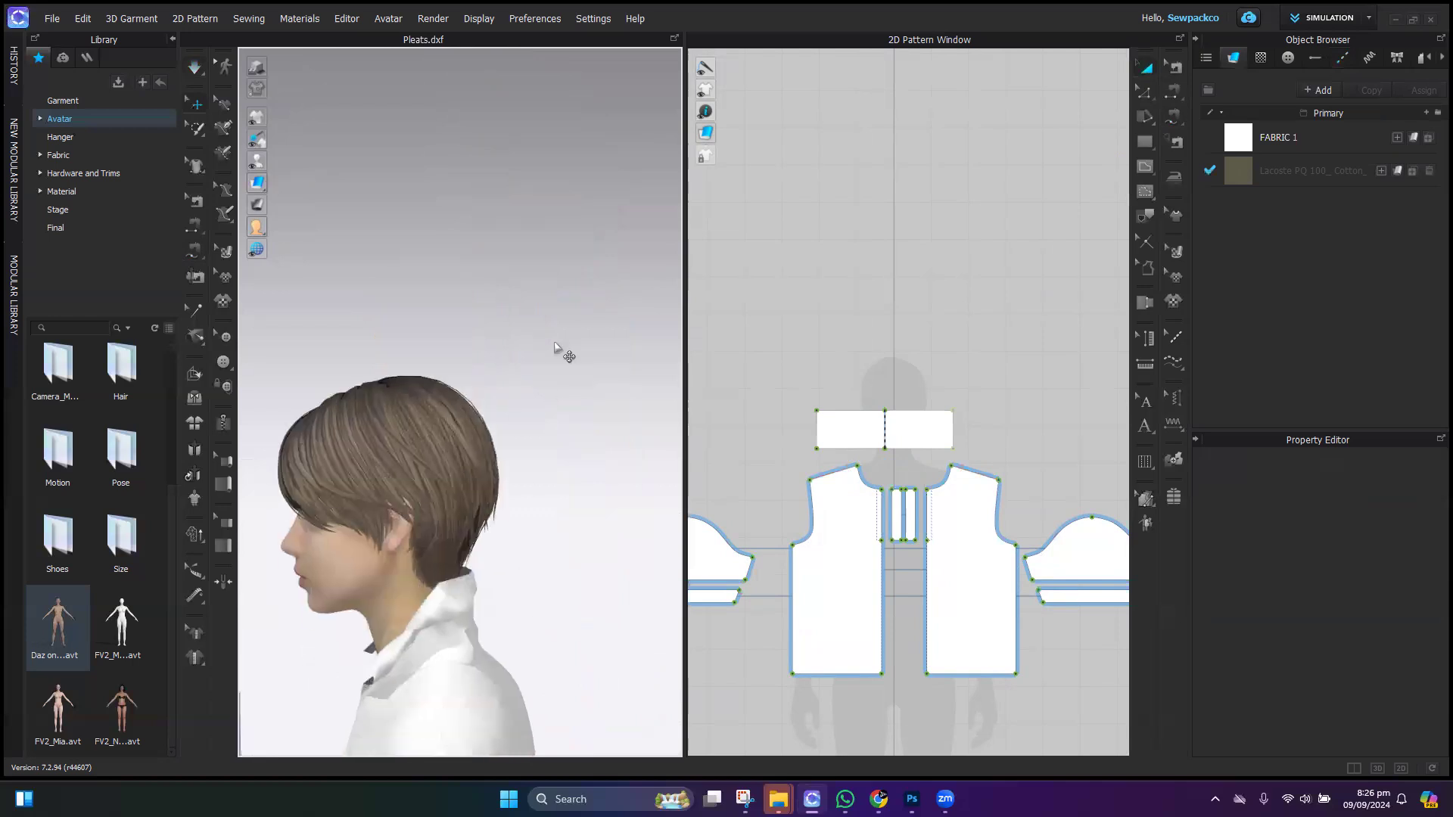
right_click_drag(481, 453, 499, 419)
left_click(532, 381)
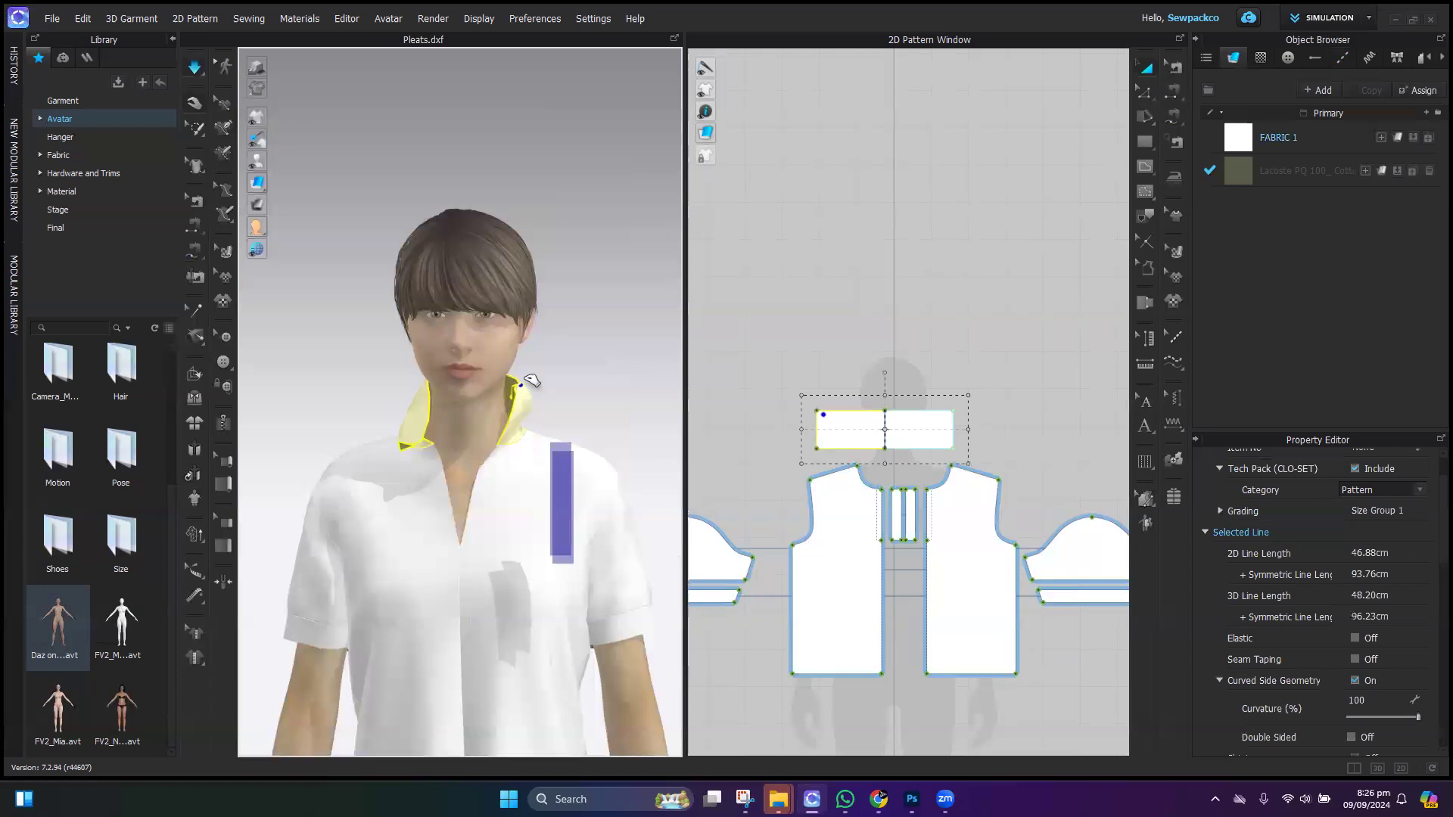
left_click_drag(506, 383, 499, 387)
key("space")
left_click_drag(418, 429, 441, 454)
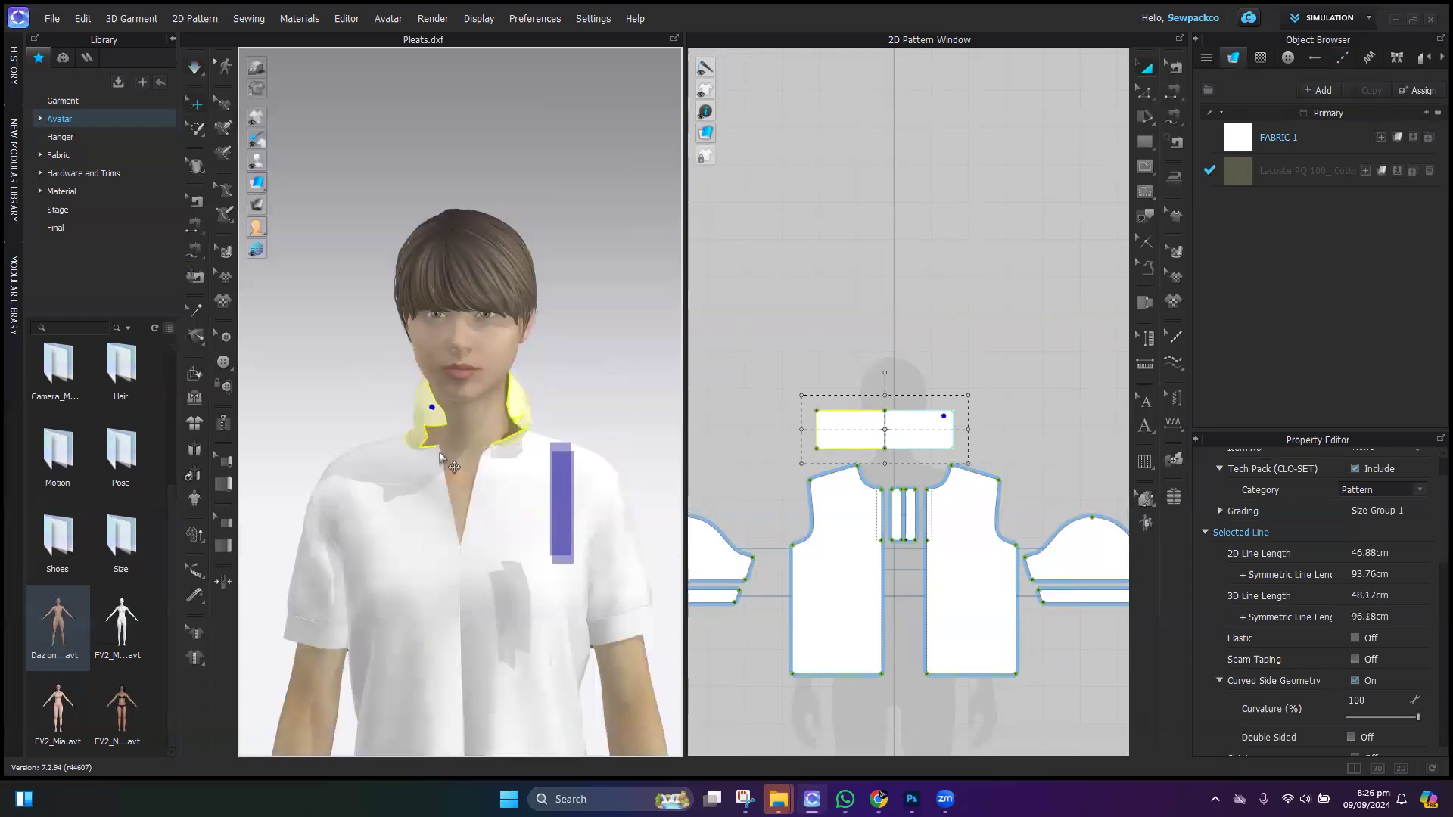
Step: Apply Strengthen to the collar and simulate until it stands up stiffly around the neck
right_click_drag(589, 566, 333, 533)
right_click(452, 471)
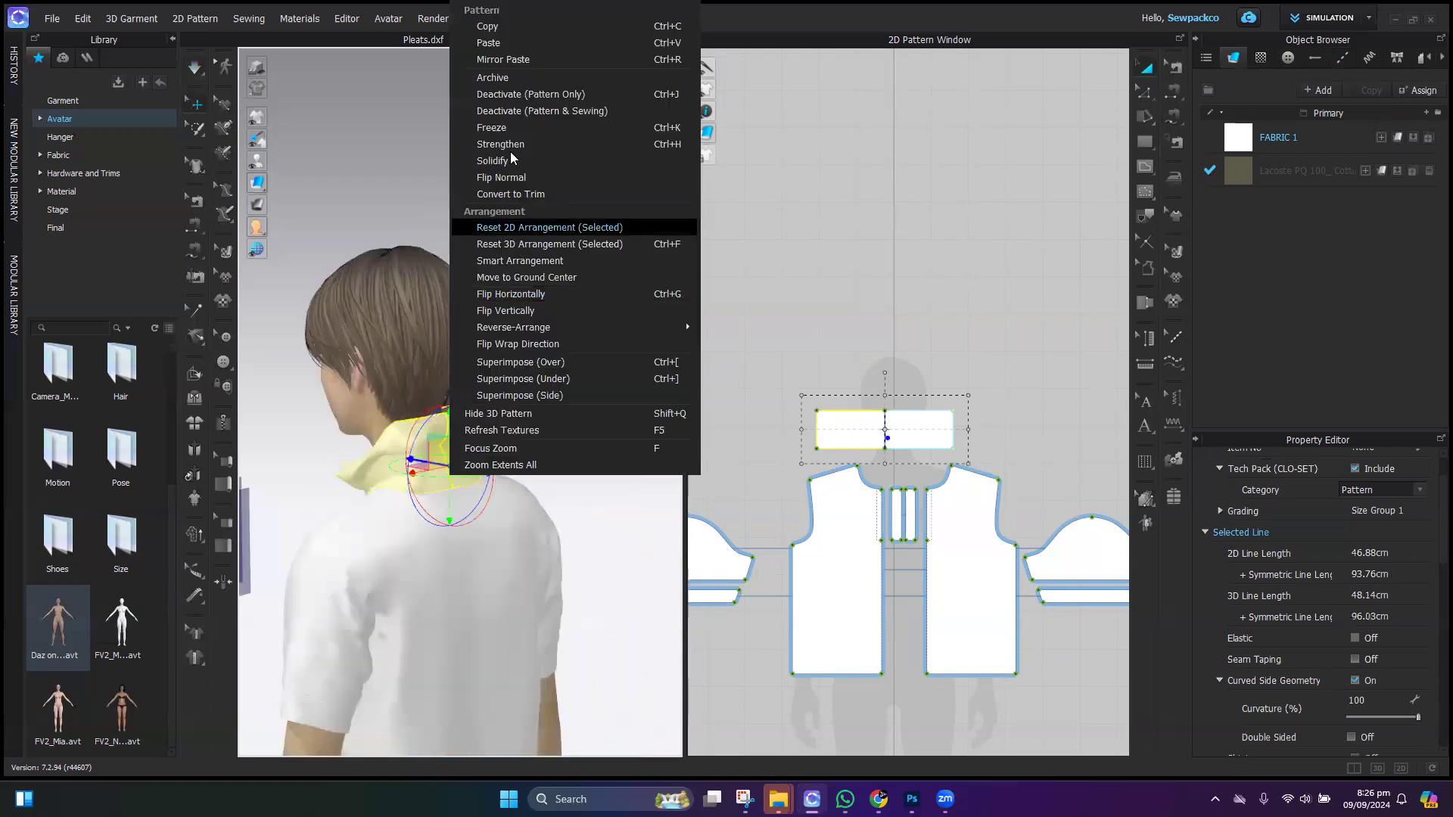
left_click(510, 141)
right_click_drag(453, 400, 525, 438)
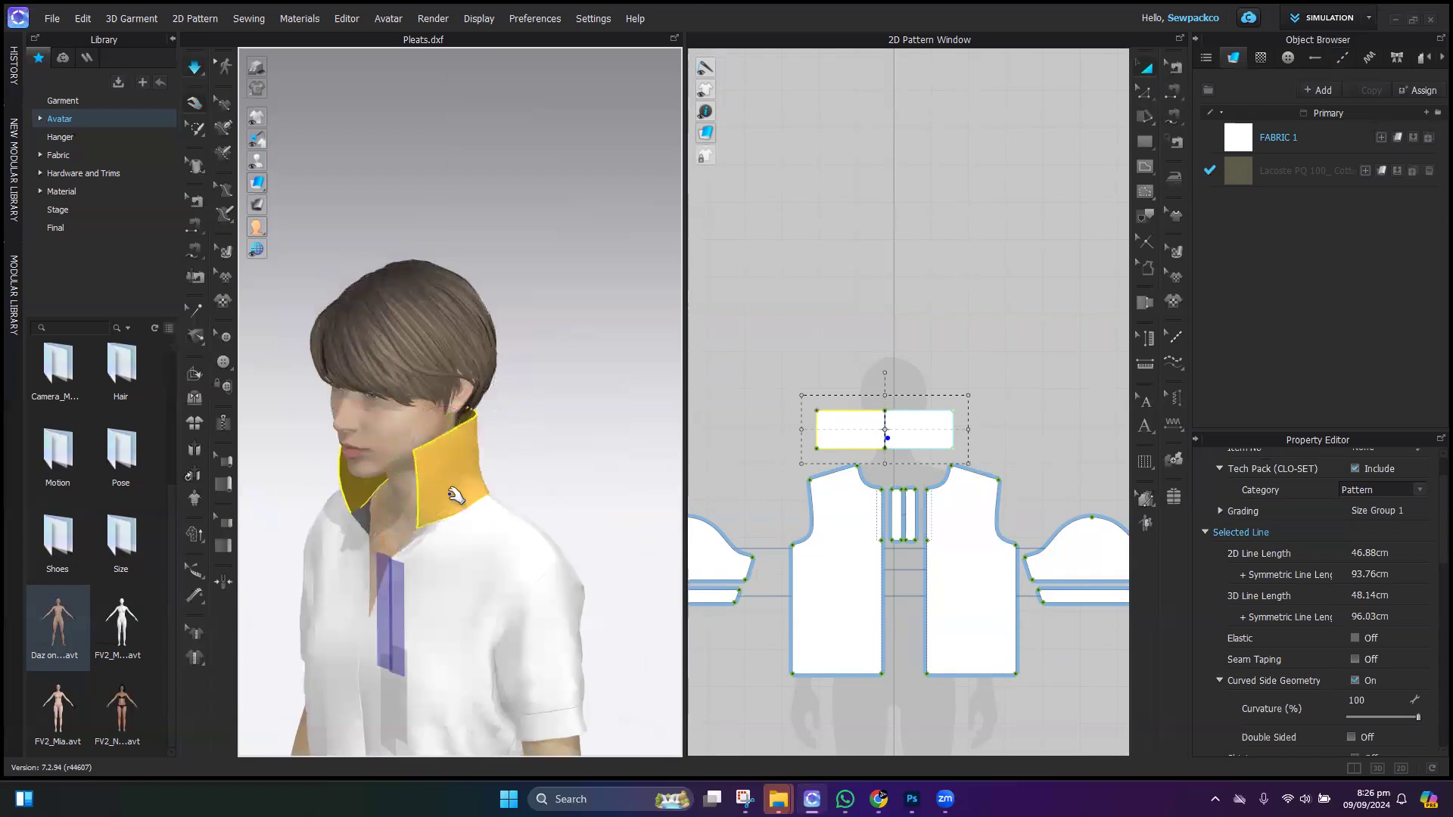
right_click_drag(525, 496, 692, 38)
right_click_drag(550, 350, 364, 355)
key("space")
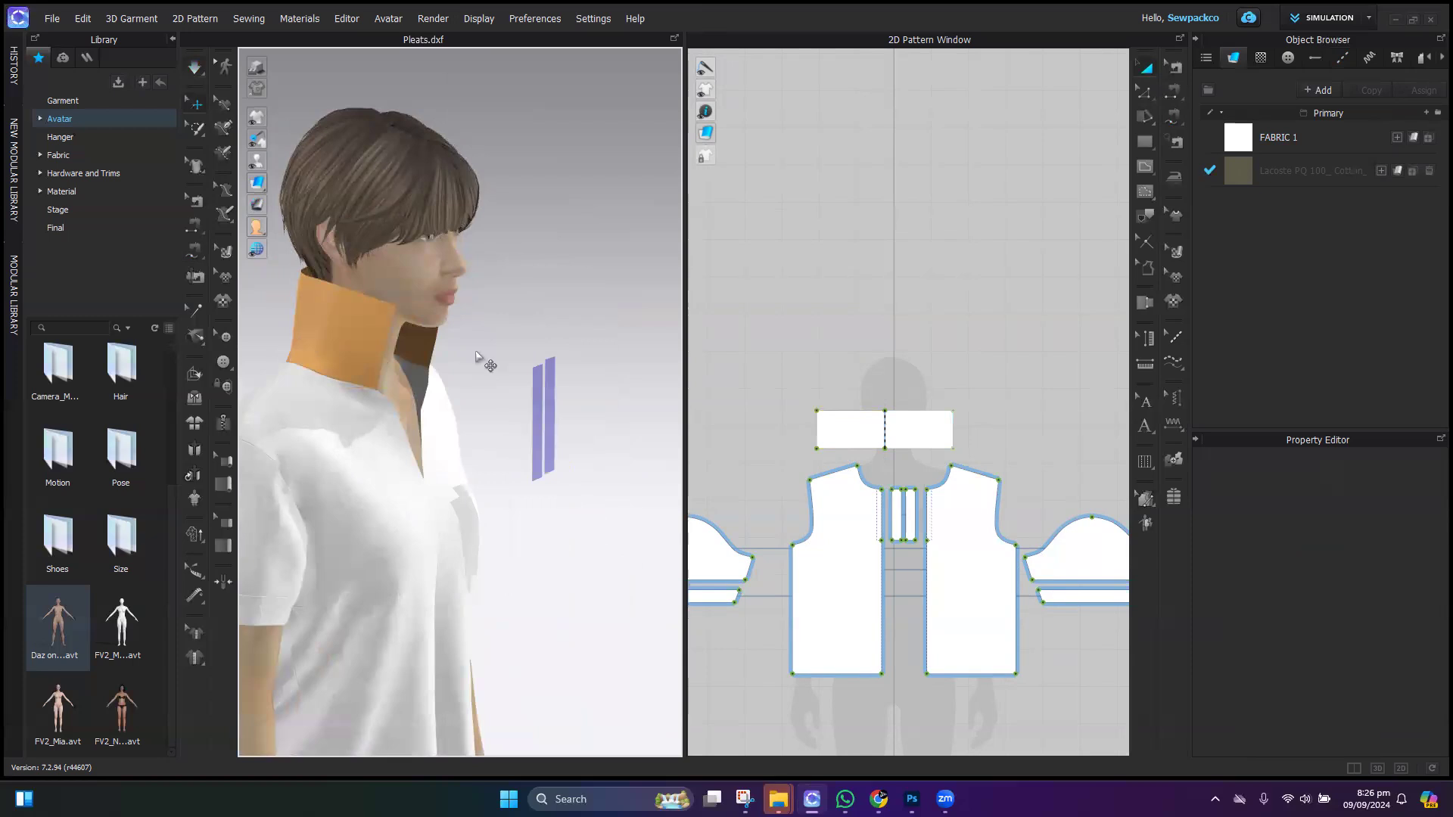
right_click_drag(591, 409, 522, 413)
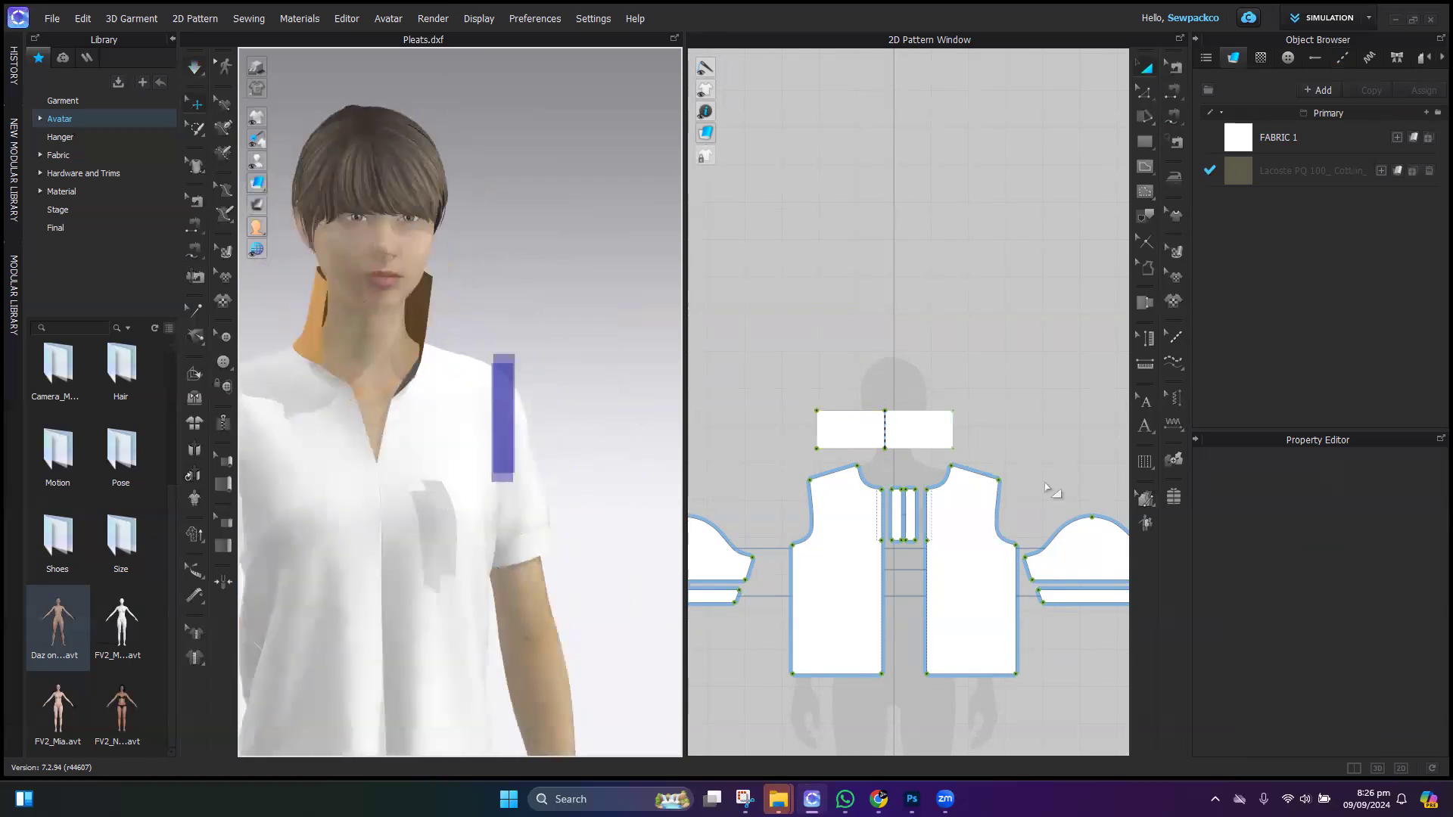
Step: Draw an internal line on the collar from about 0.46 cm above its lower front corner to about 3.4 cm up the centre fold
scroll(938, 469, "up", 3)
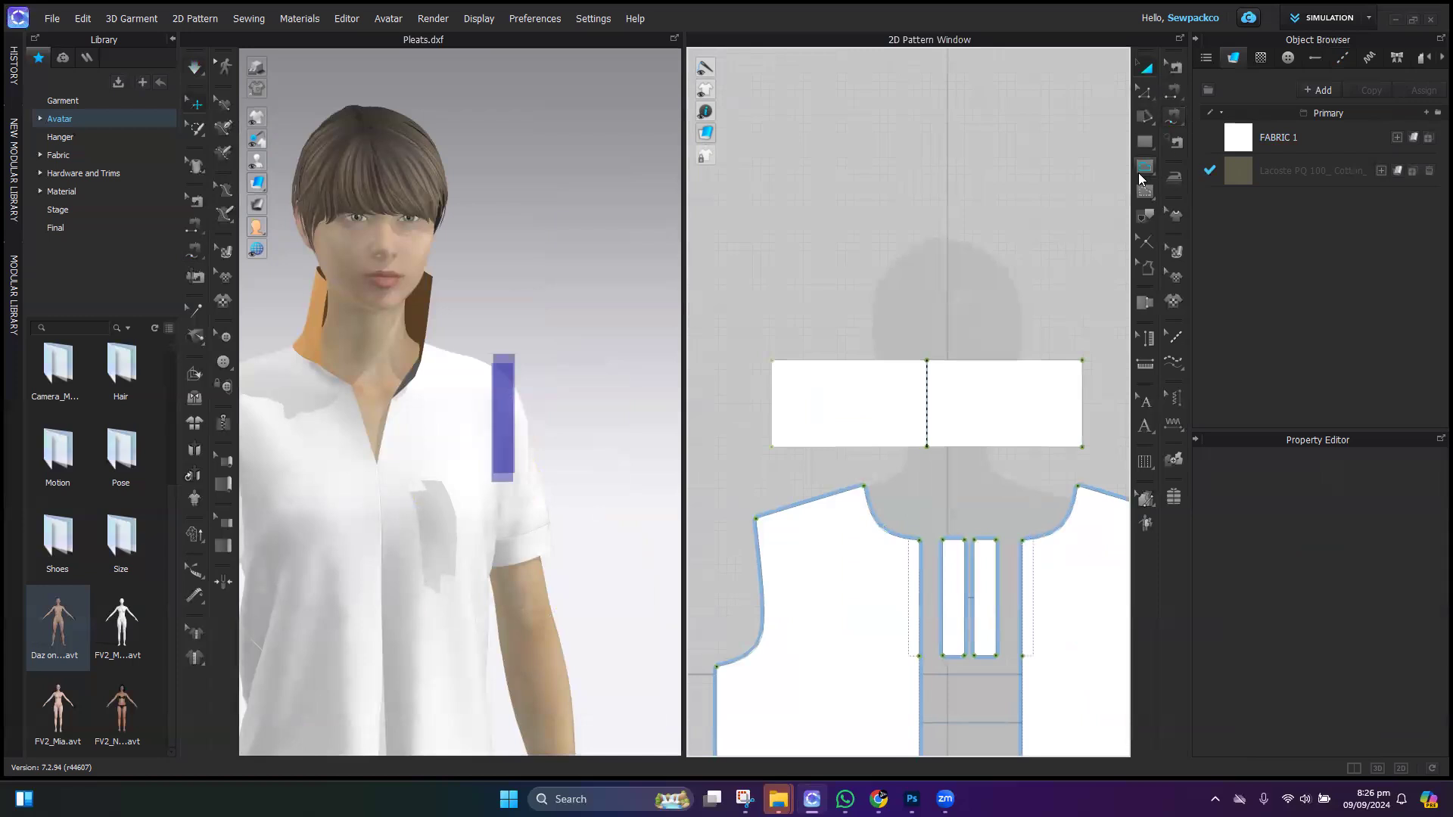
left_click(1142, 174)
scroll(799, 435, "up", 3)
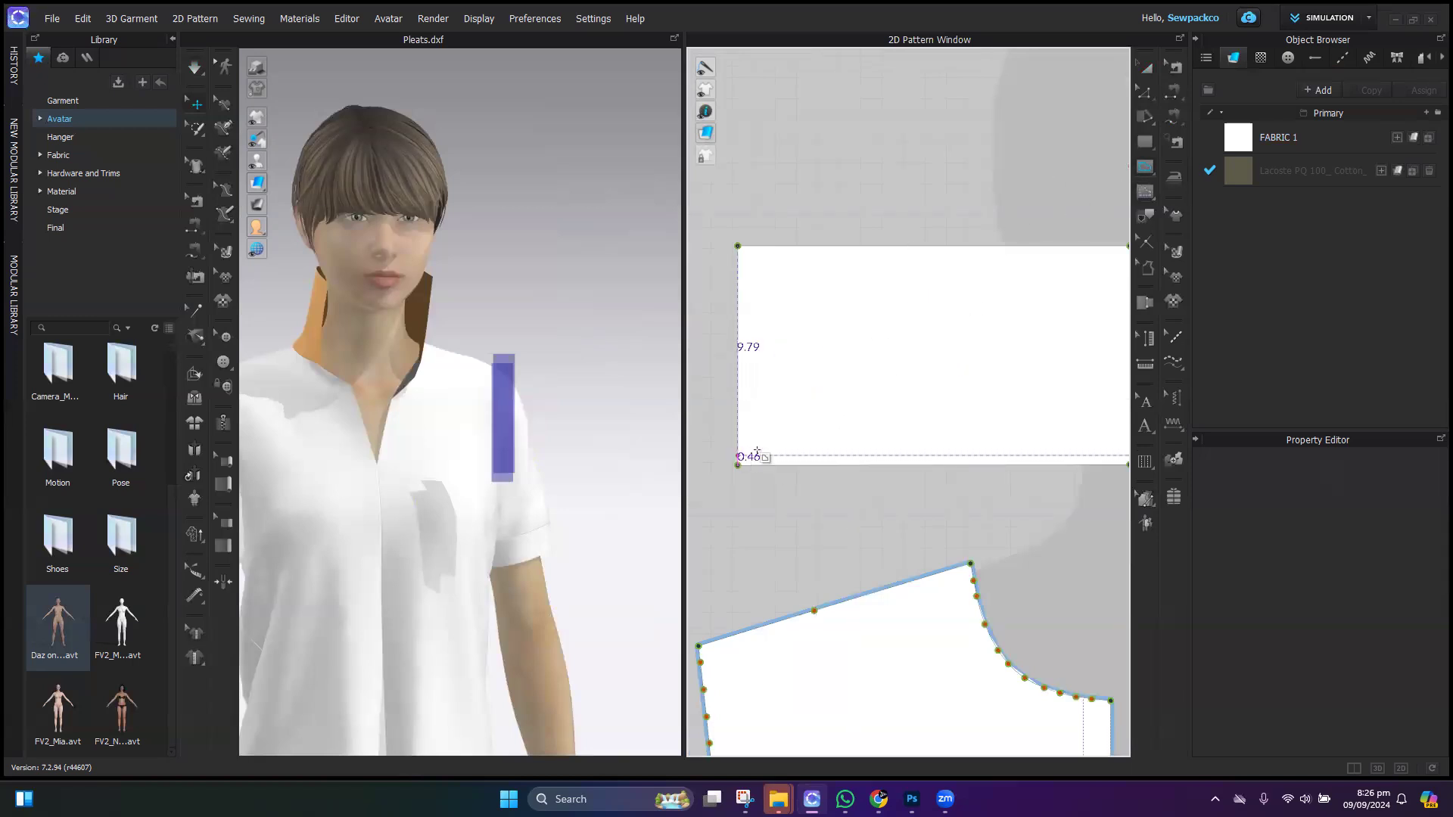
middle_click_drag(984, 403, 757, 419)
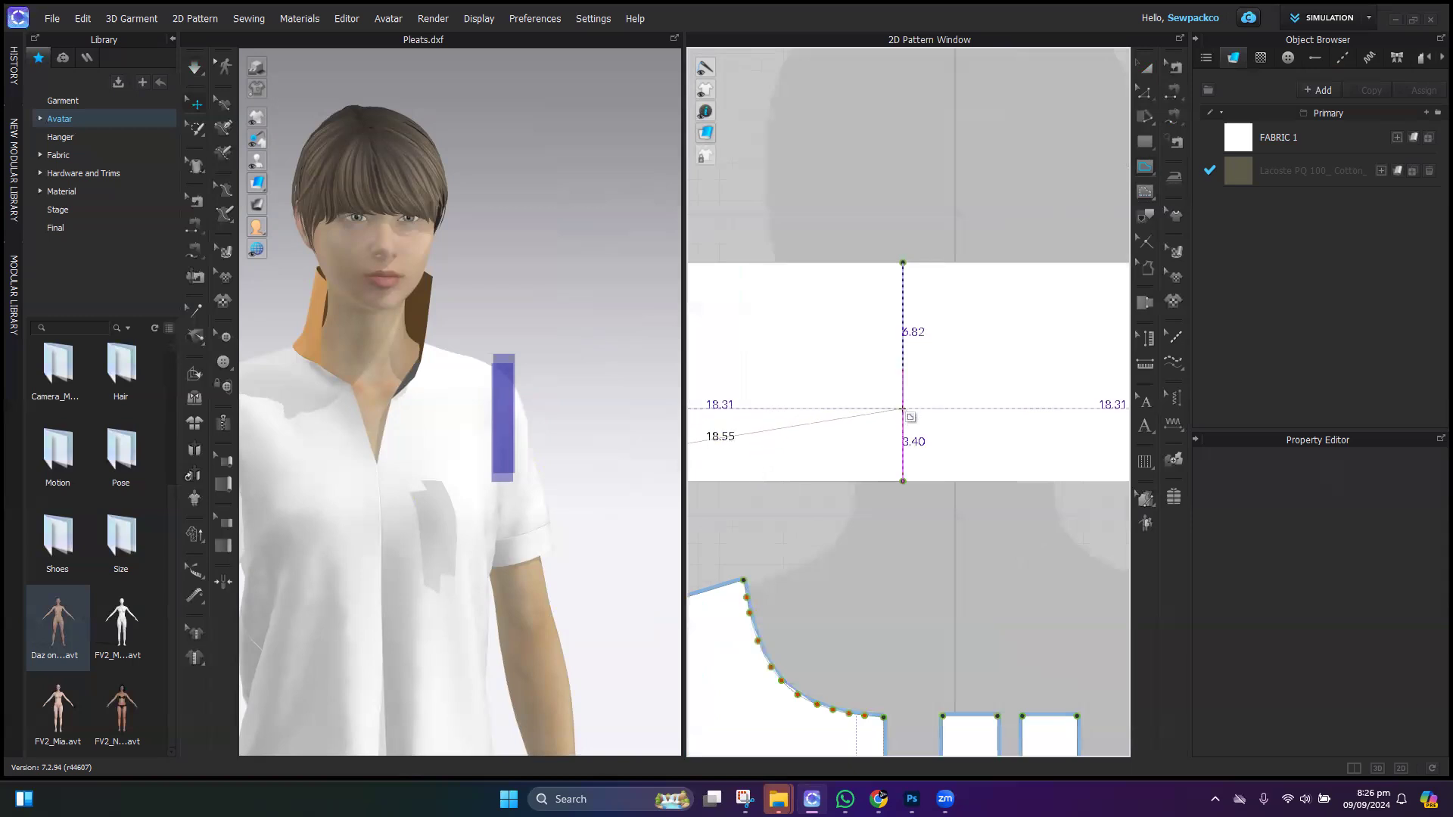
double_click(903, 401)
scroll(884, 485, "down", 4)
middle_click_drag(882, 510, 936, 494)
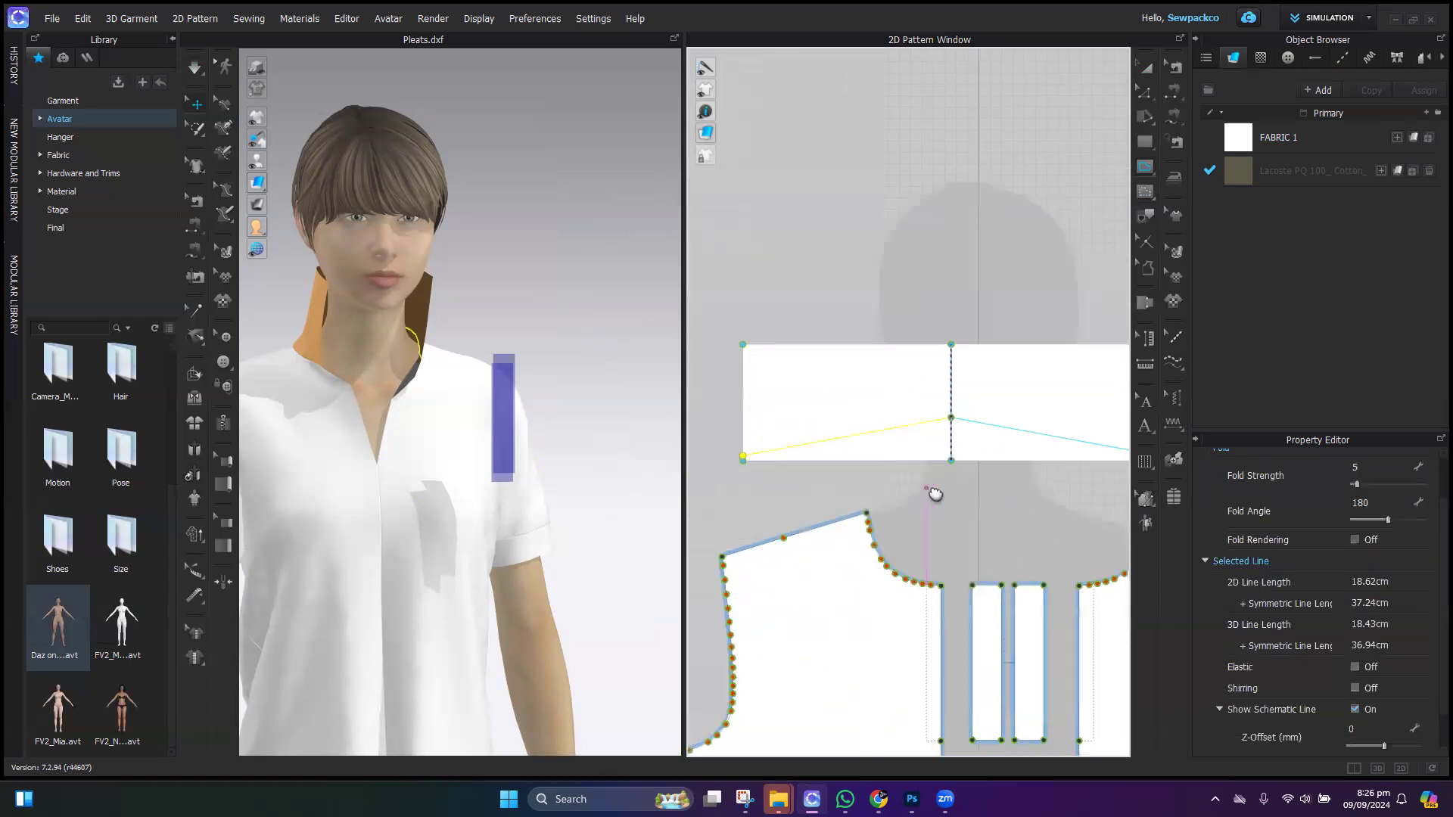
Step: Bend the collar's internal line into a gentle upward curve with Edit Curve Point
scroll(917, 487, "up", 3)
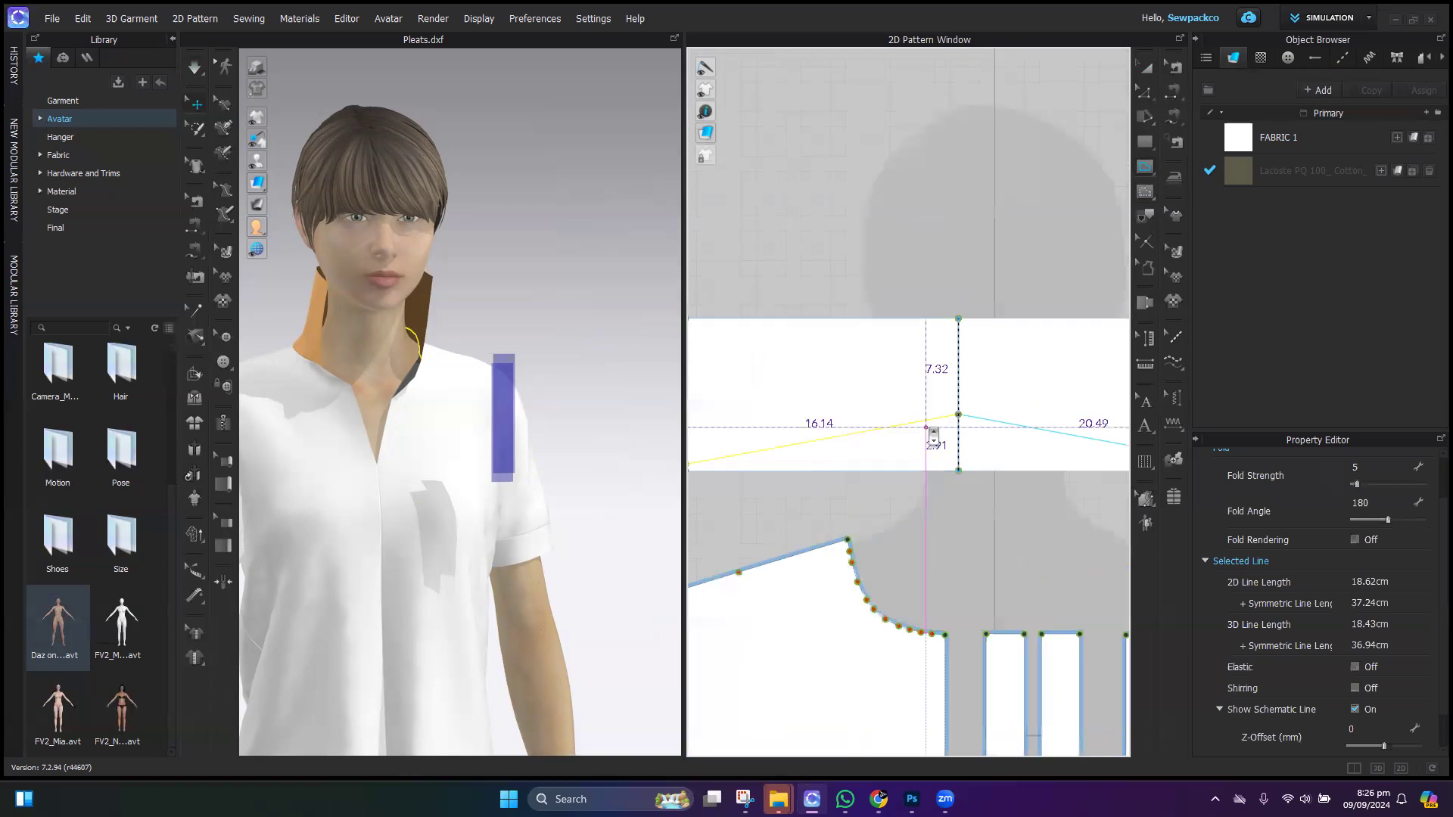
key("v")
middle_click_drag(999, 308, 1118, 256)
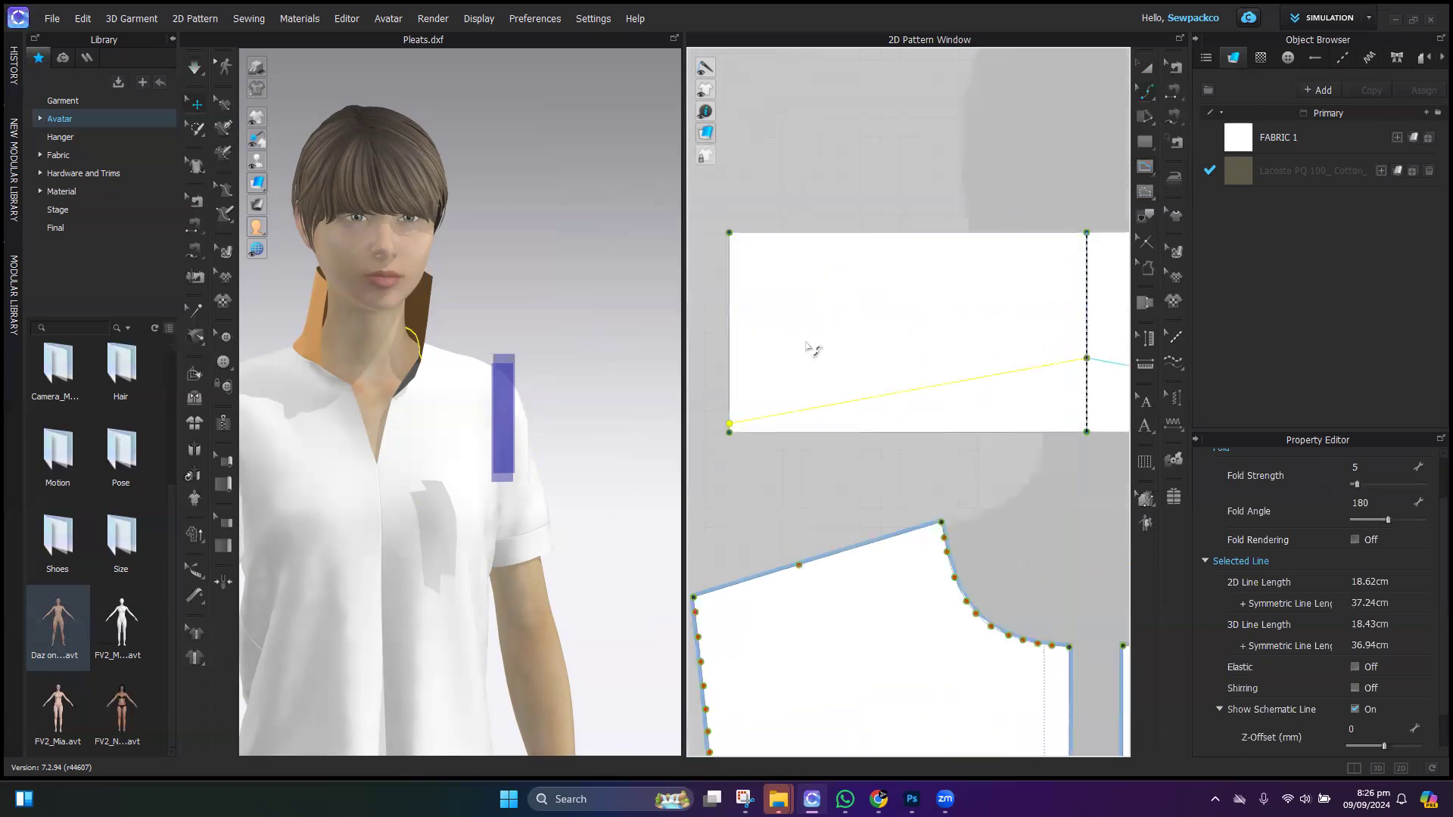
left_click(855, 298)
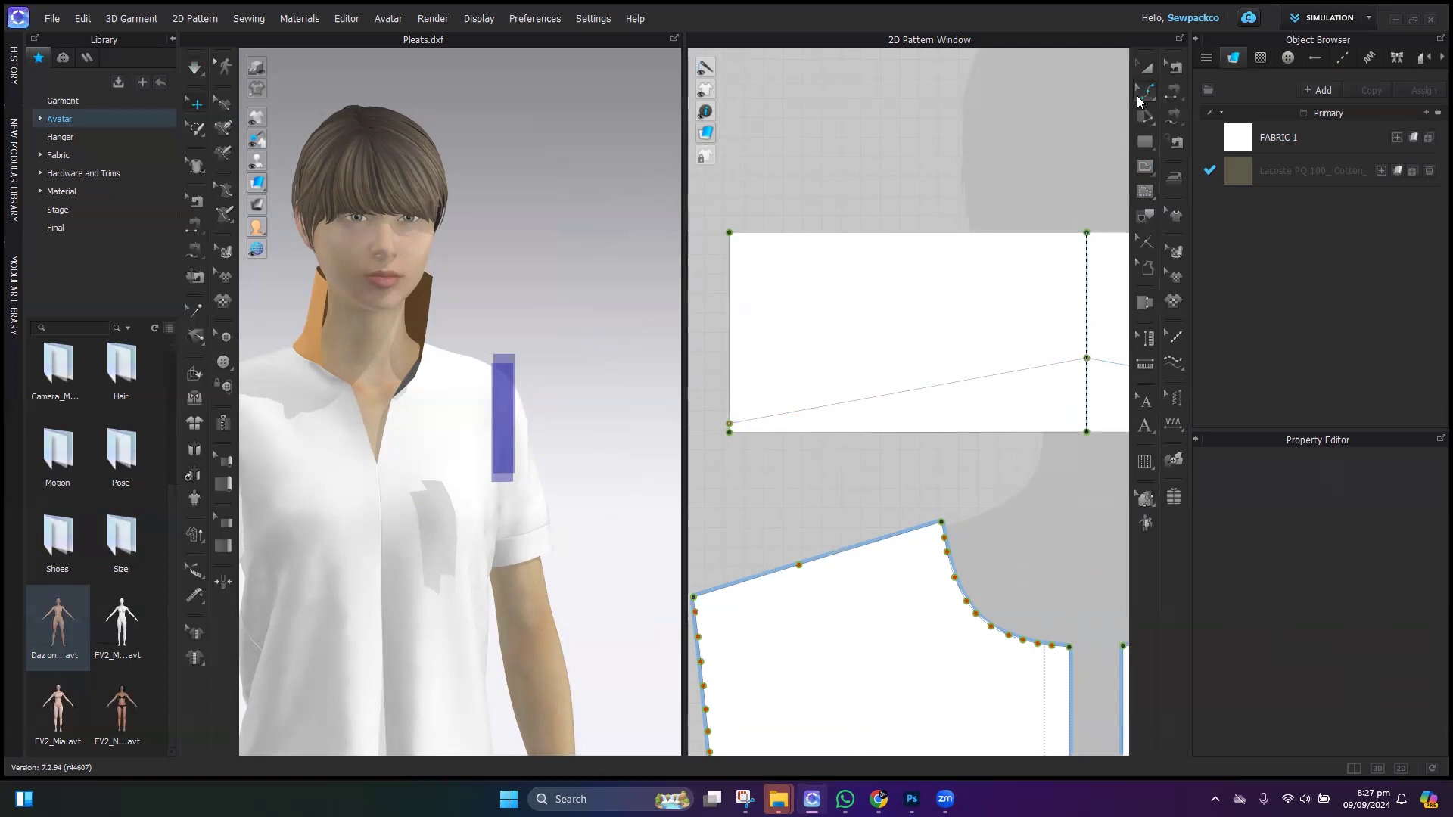
left_click(1145, 90)
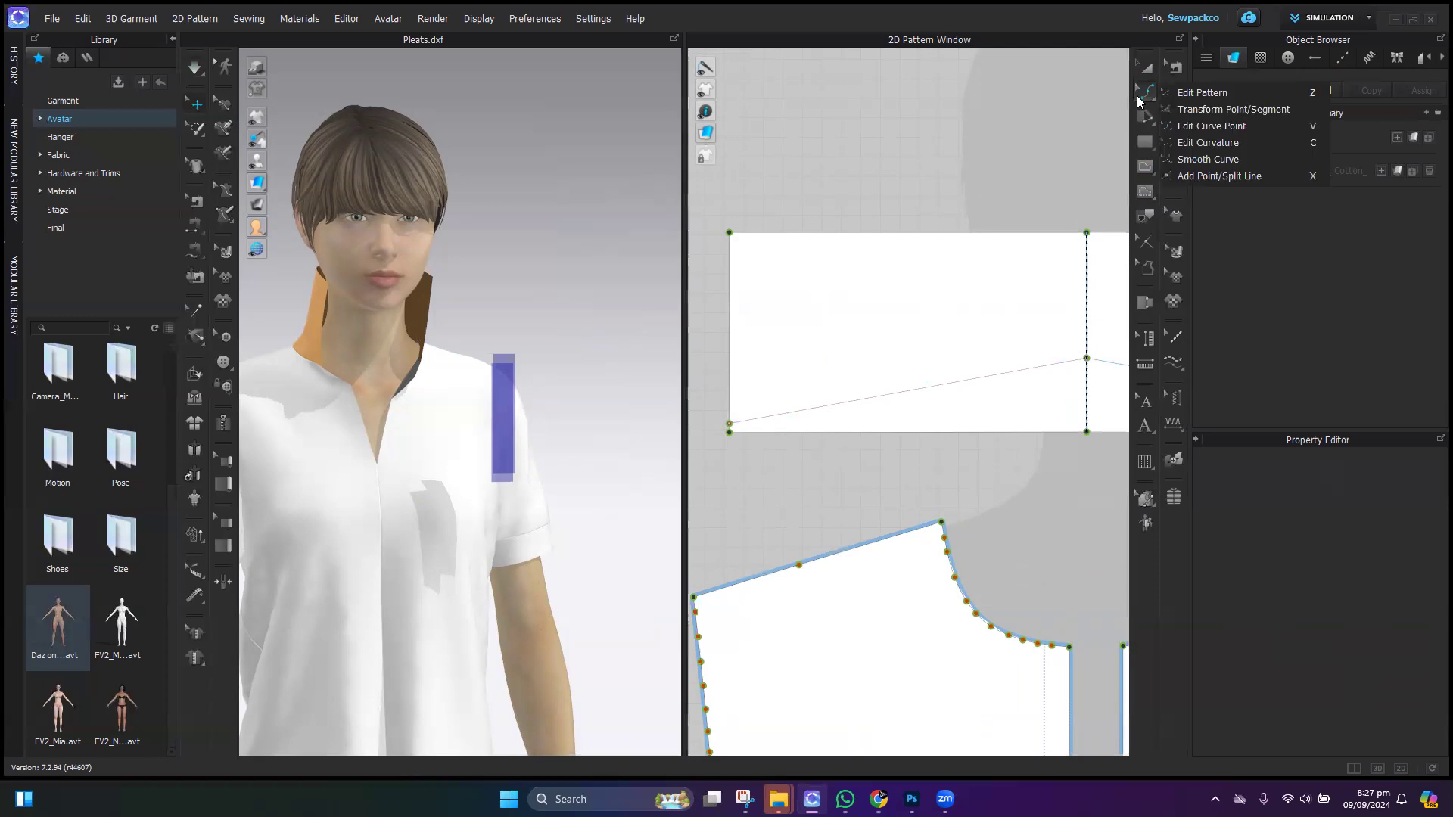
left_click(1198, 130)
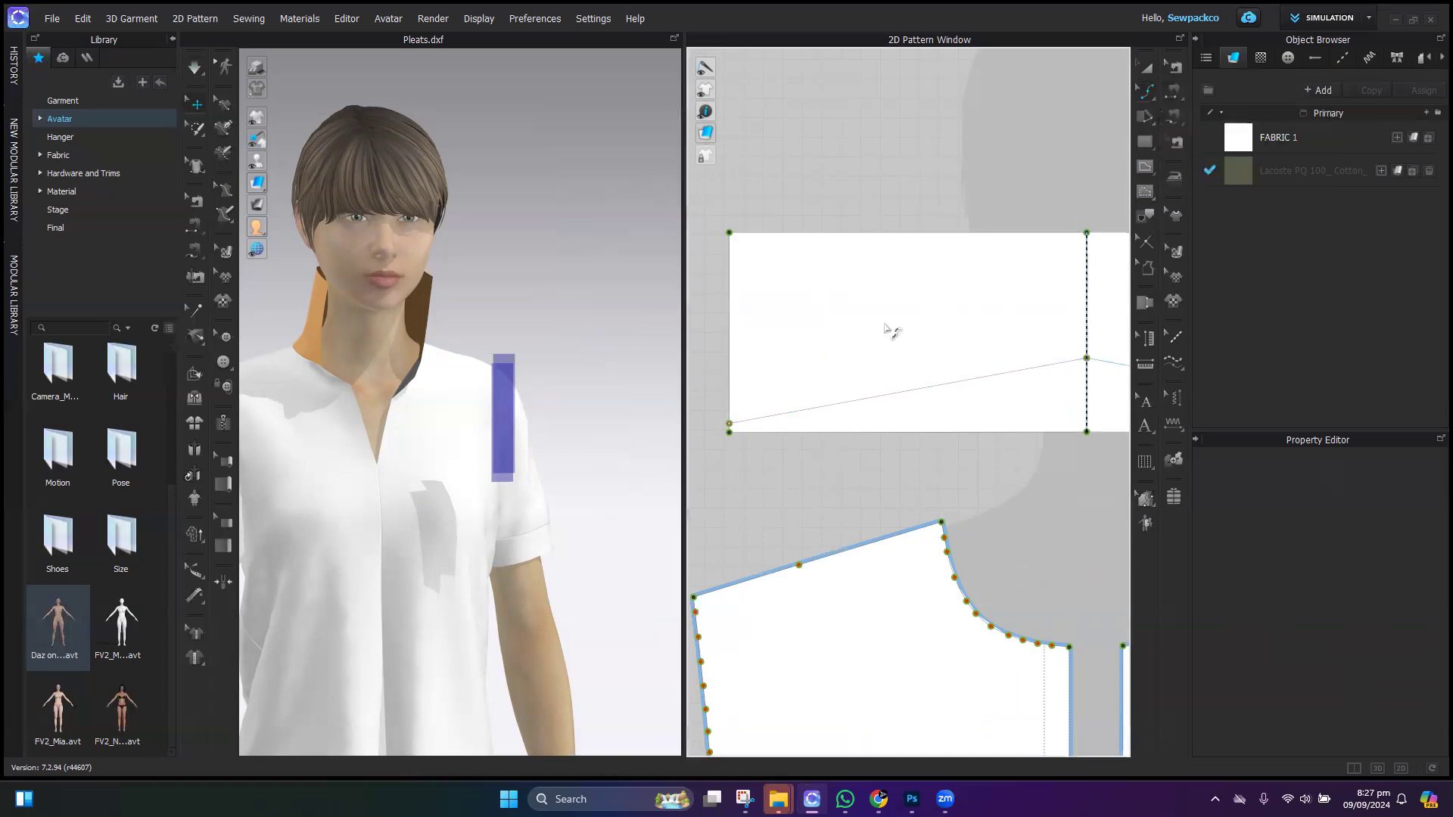
left_click(914, 391)
left_click_drag(919, 397, 906, 377)
Step: Fold the upper part of the collar outward and down along the curved internal line to a fold angle of about 292
right_click_drag(1007, 400, 820, 415)
right_click_drag(416, 415, 545, 415)
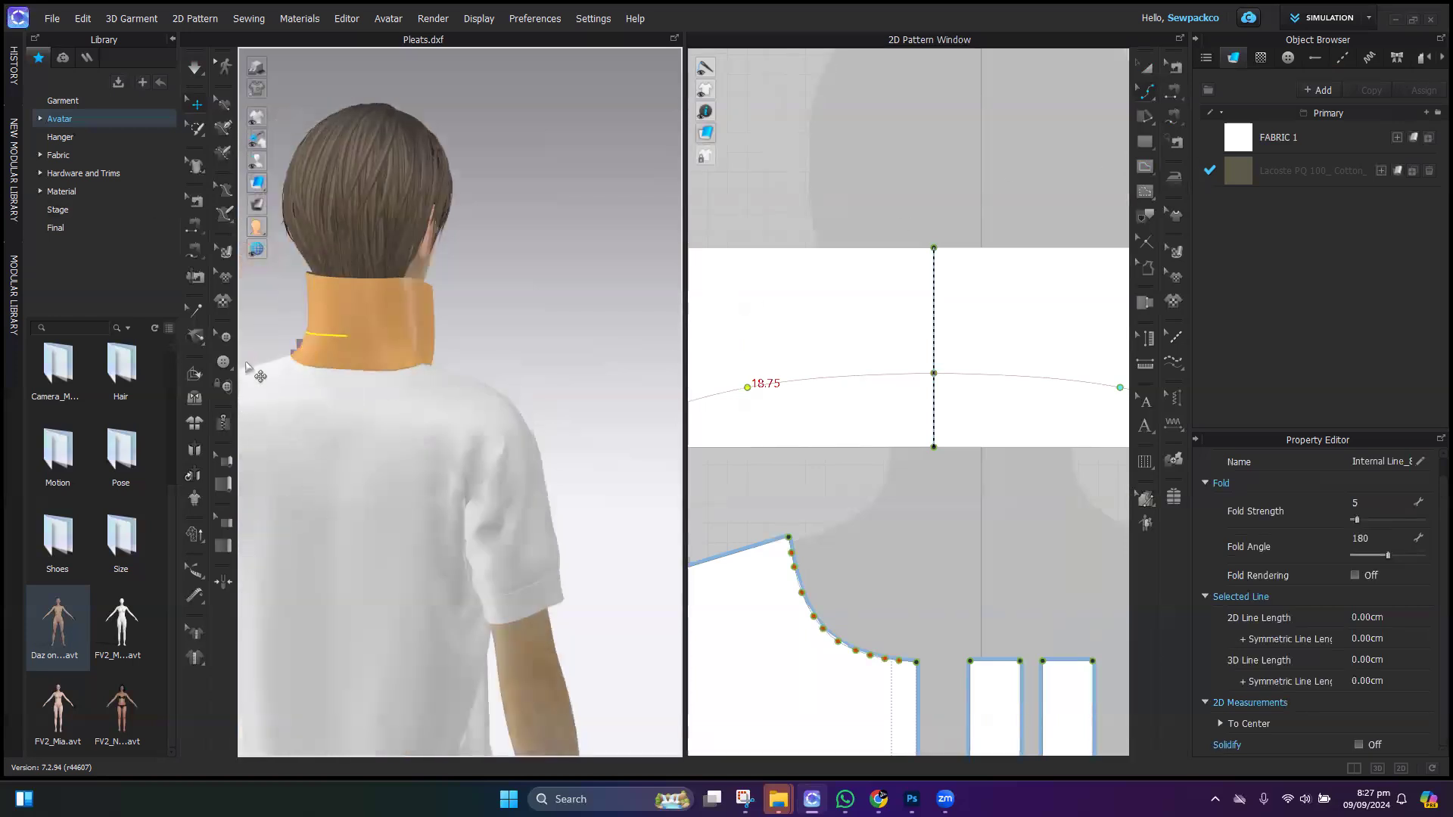
left_click(196, 376)
left_click(391, 336)
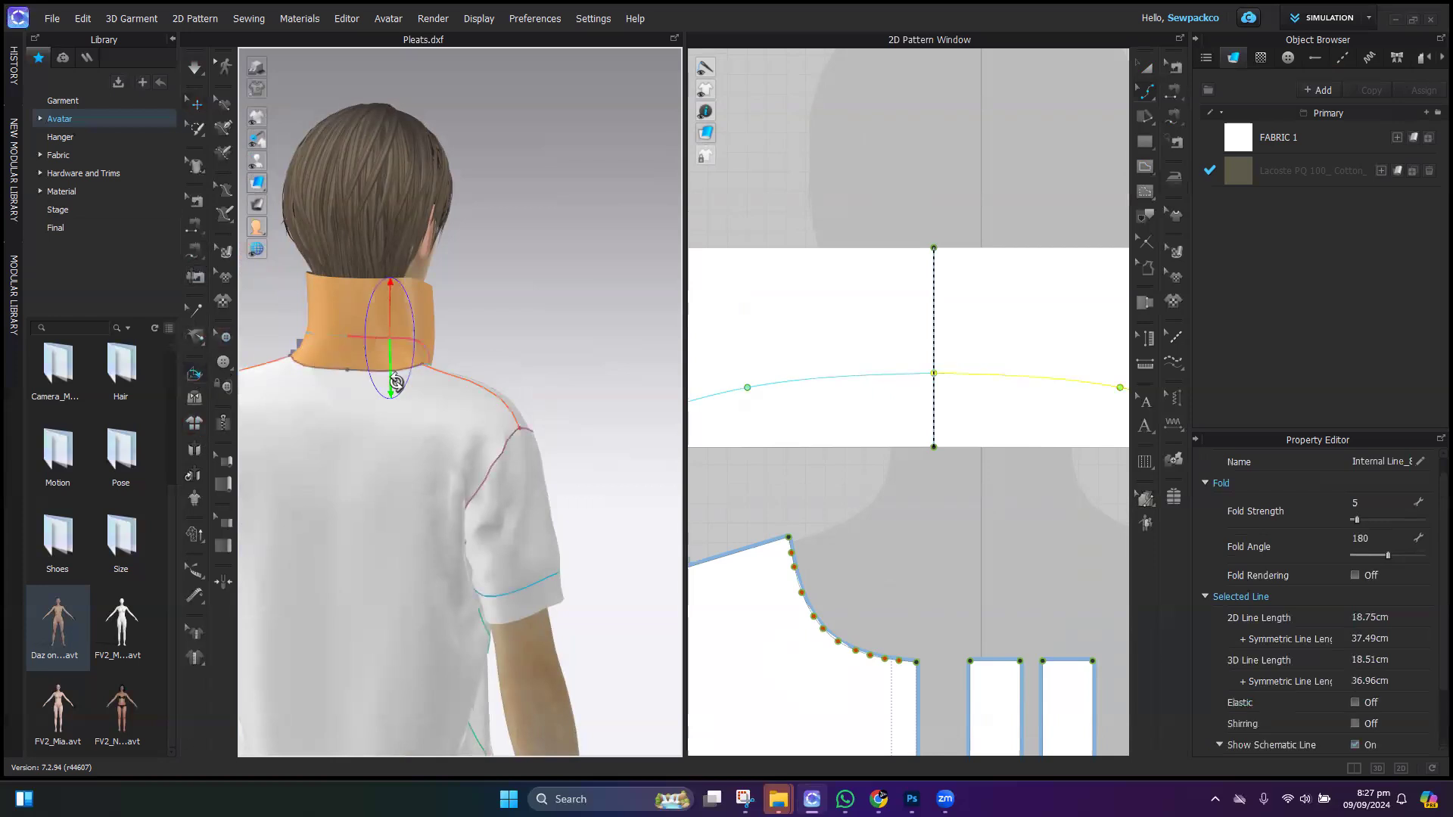
right_click_drag(396, 382, 526, 377)
left_click_drag(410, 277, 461, 335)
right_click_drag(363, 436, 430, 434)
Step: Simulate the garment so the folded collar settles around the neck, and check the shirt on the full avatar
key("space")
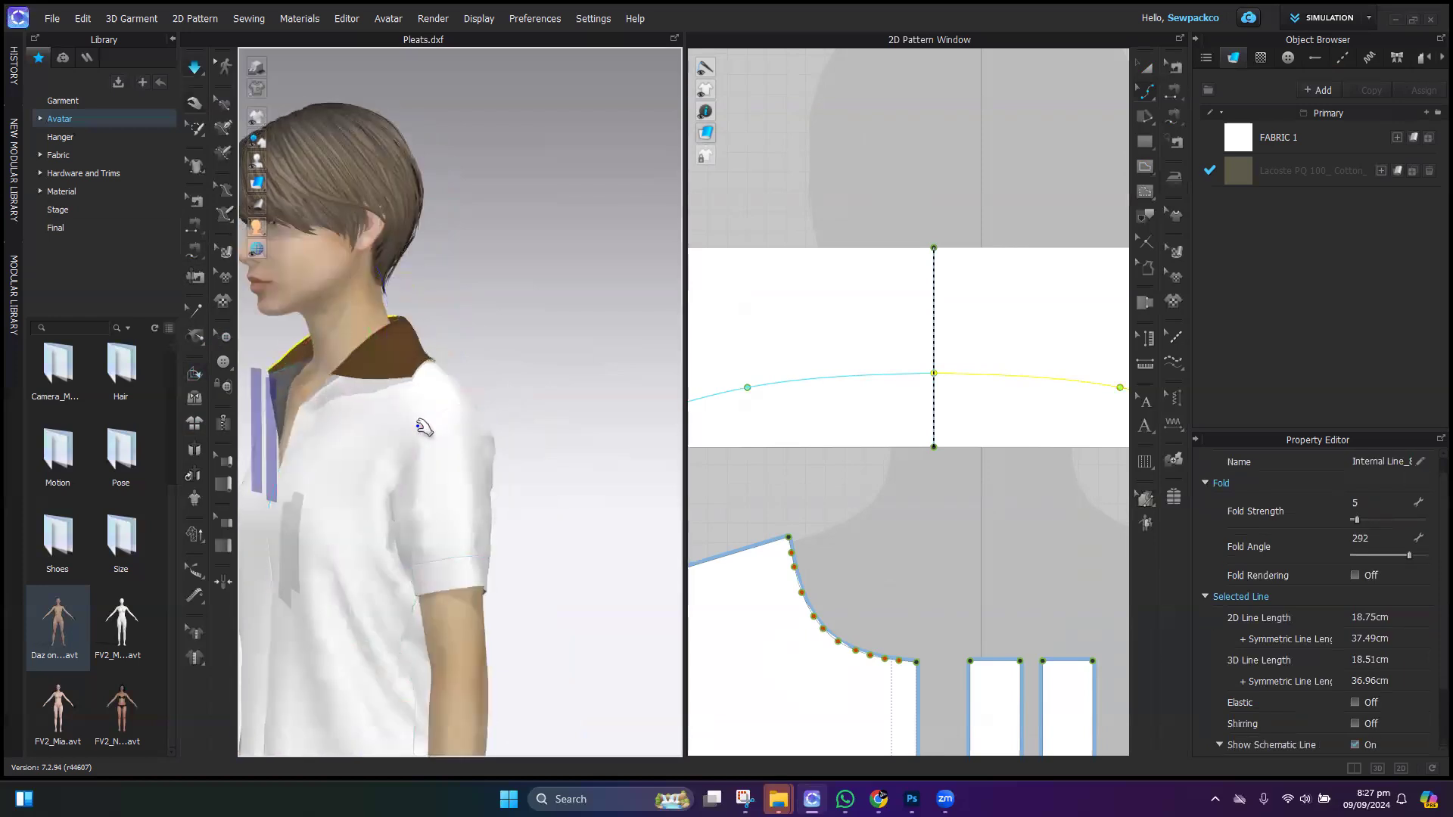
right_click_drag(330, 434, 474, 415)
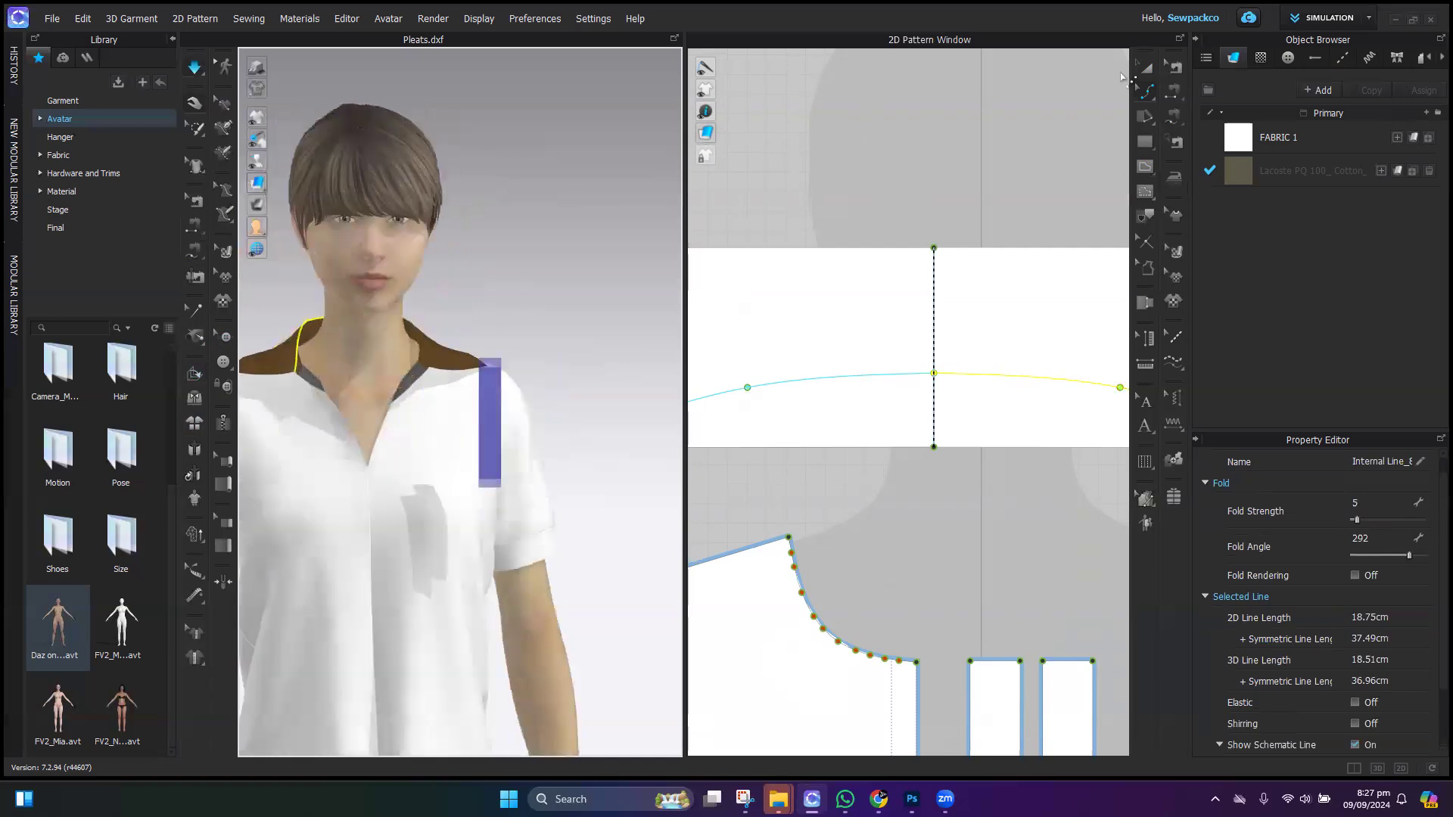
left_click(868, 92)
scroll(457, 424, "down", 3)
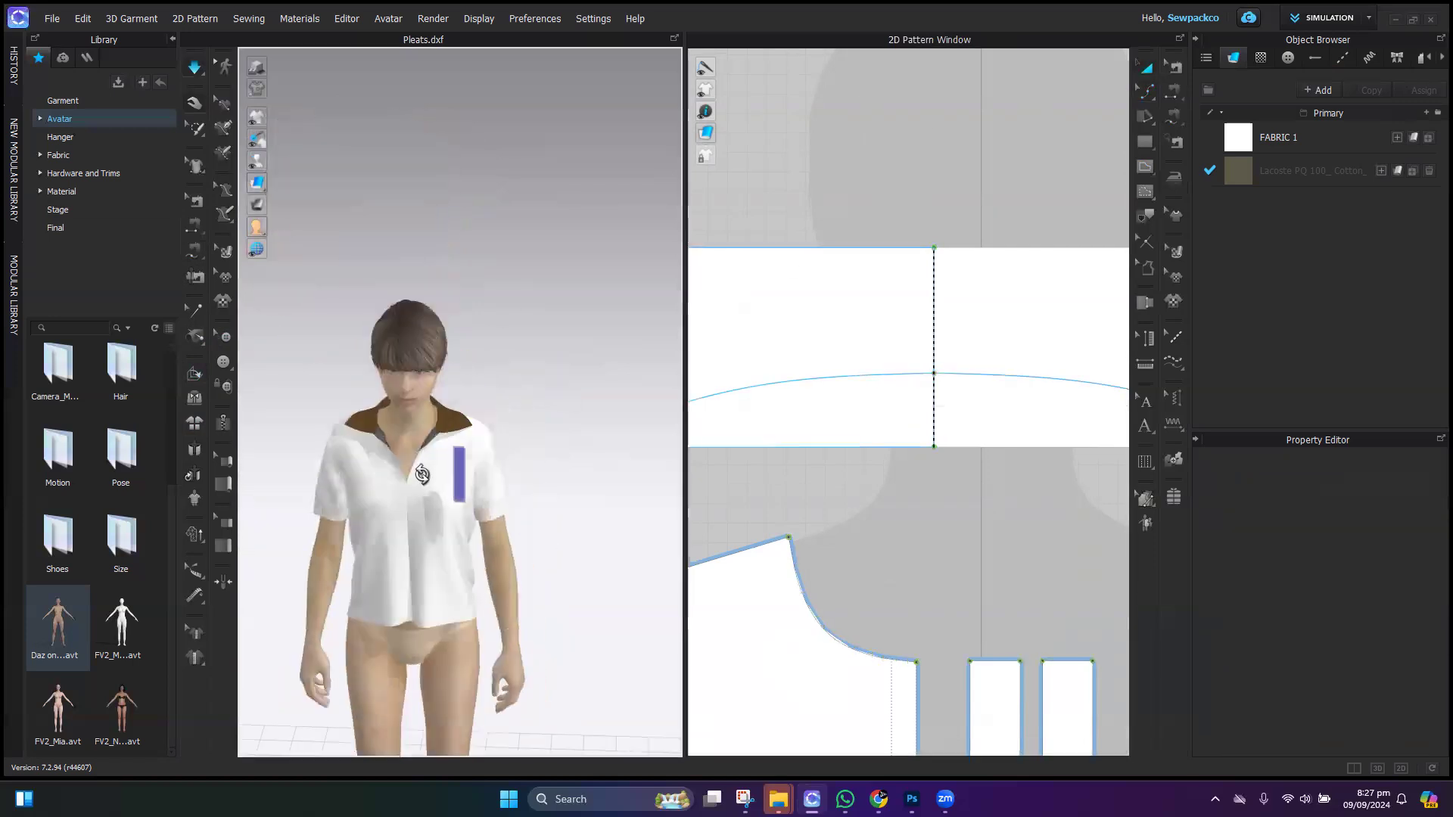
scroll(457, 424, "up", 3)
scroll(801, 188, "down", 3)
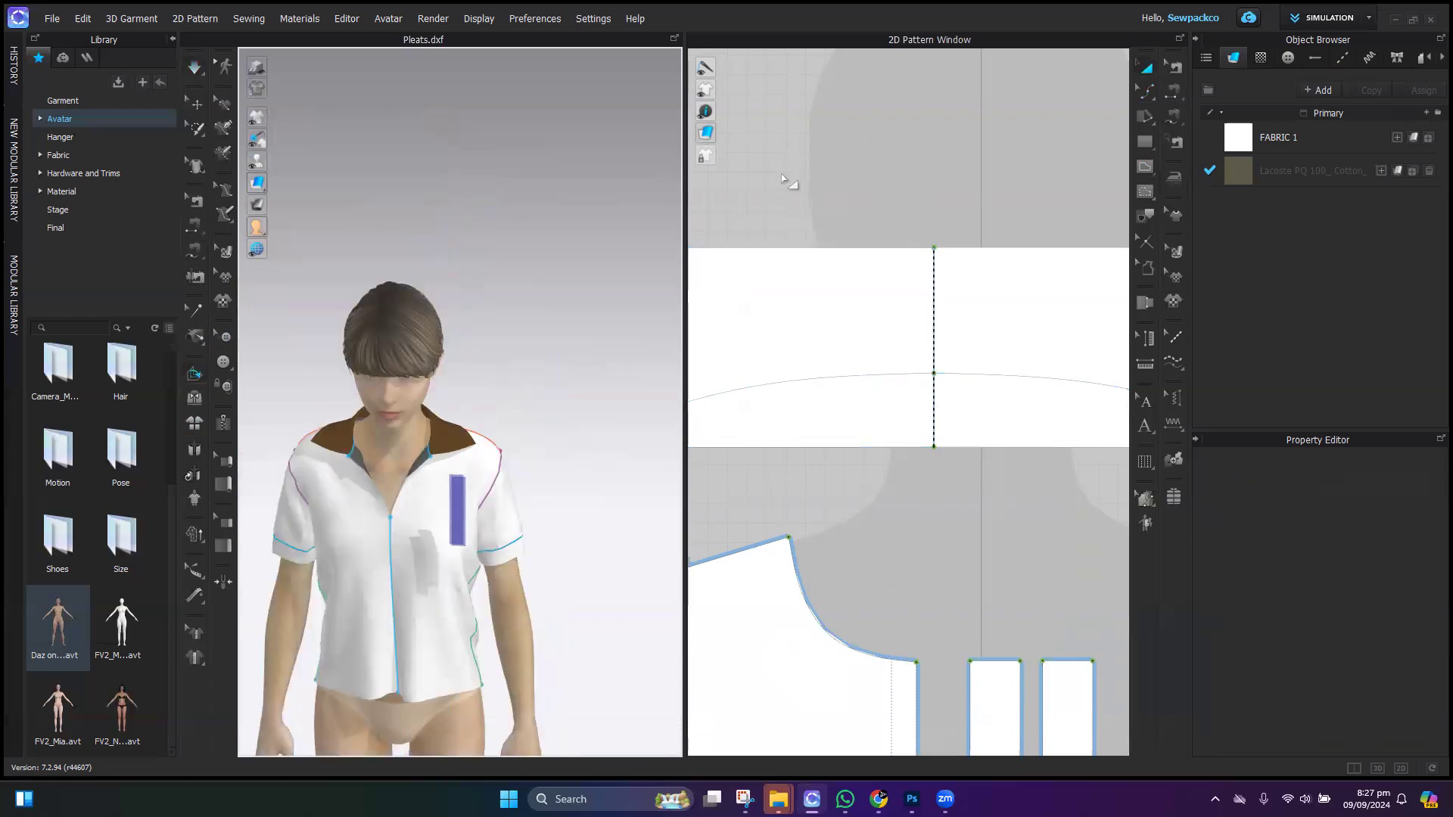
scroll(535, 587, "down", 5)
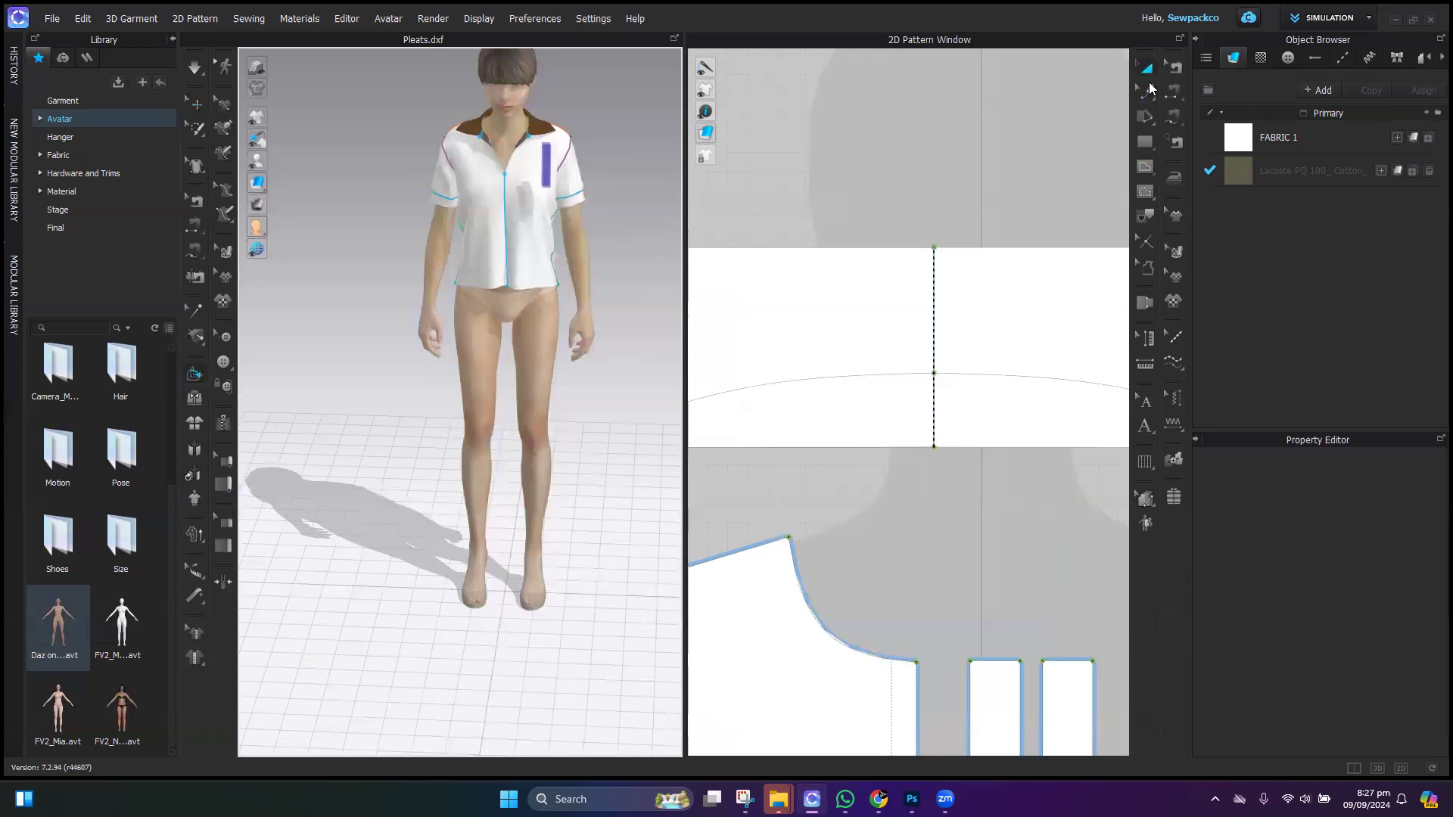
right_click_drag(503, 493, 594, 462)
middle_click_drag(594, 462, 590, 645)
right_click_drag(530, 614, 504, 570)
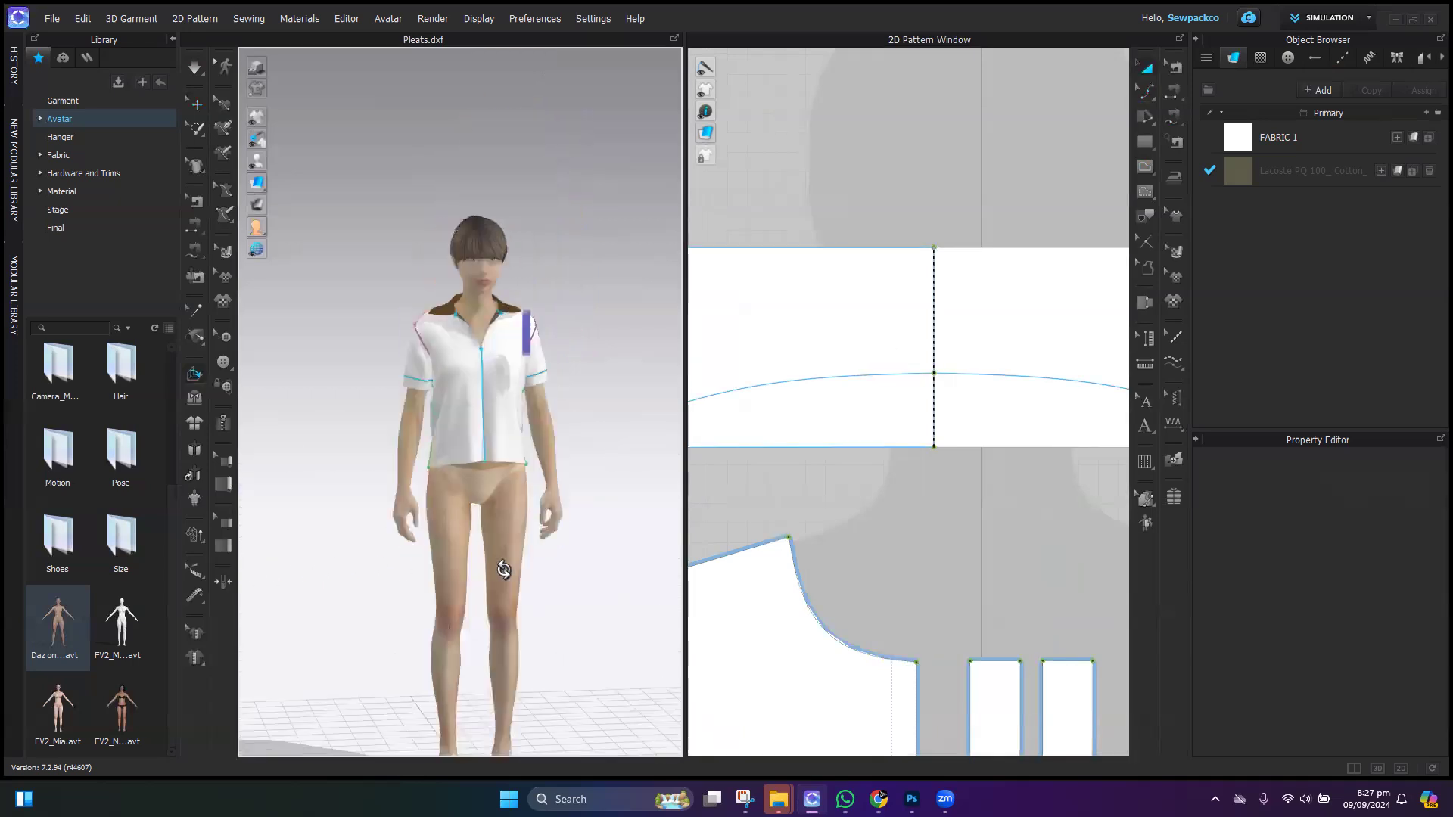
scroll(522, 584, "up", 3)
left_click(747, 132)
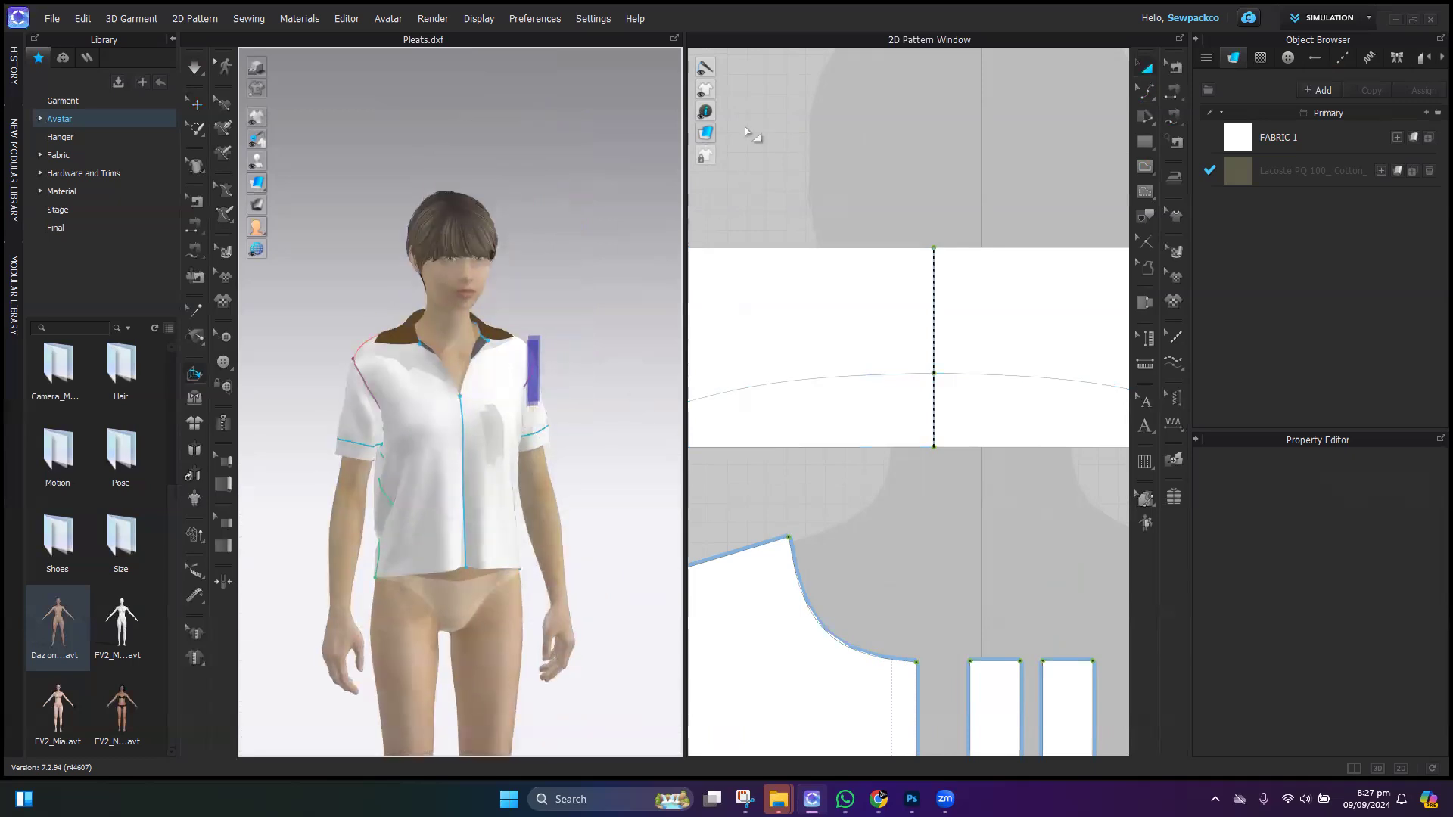